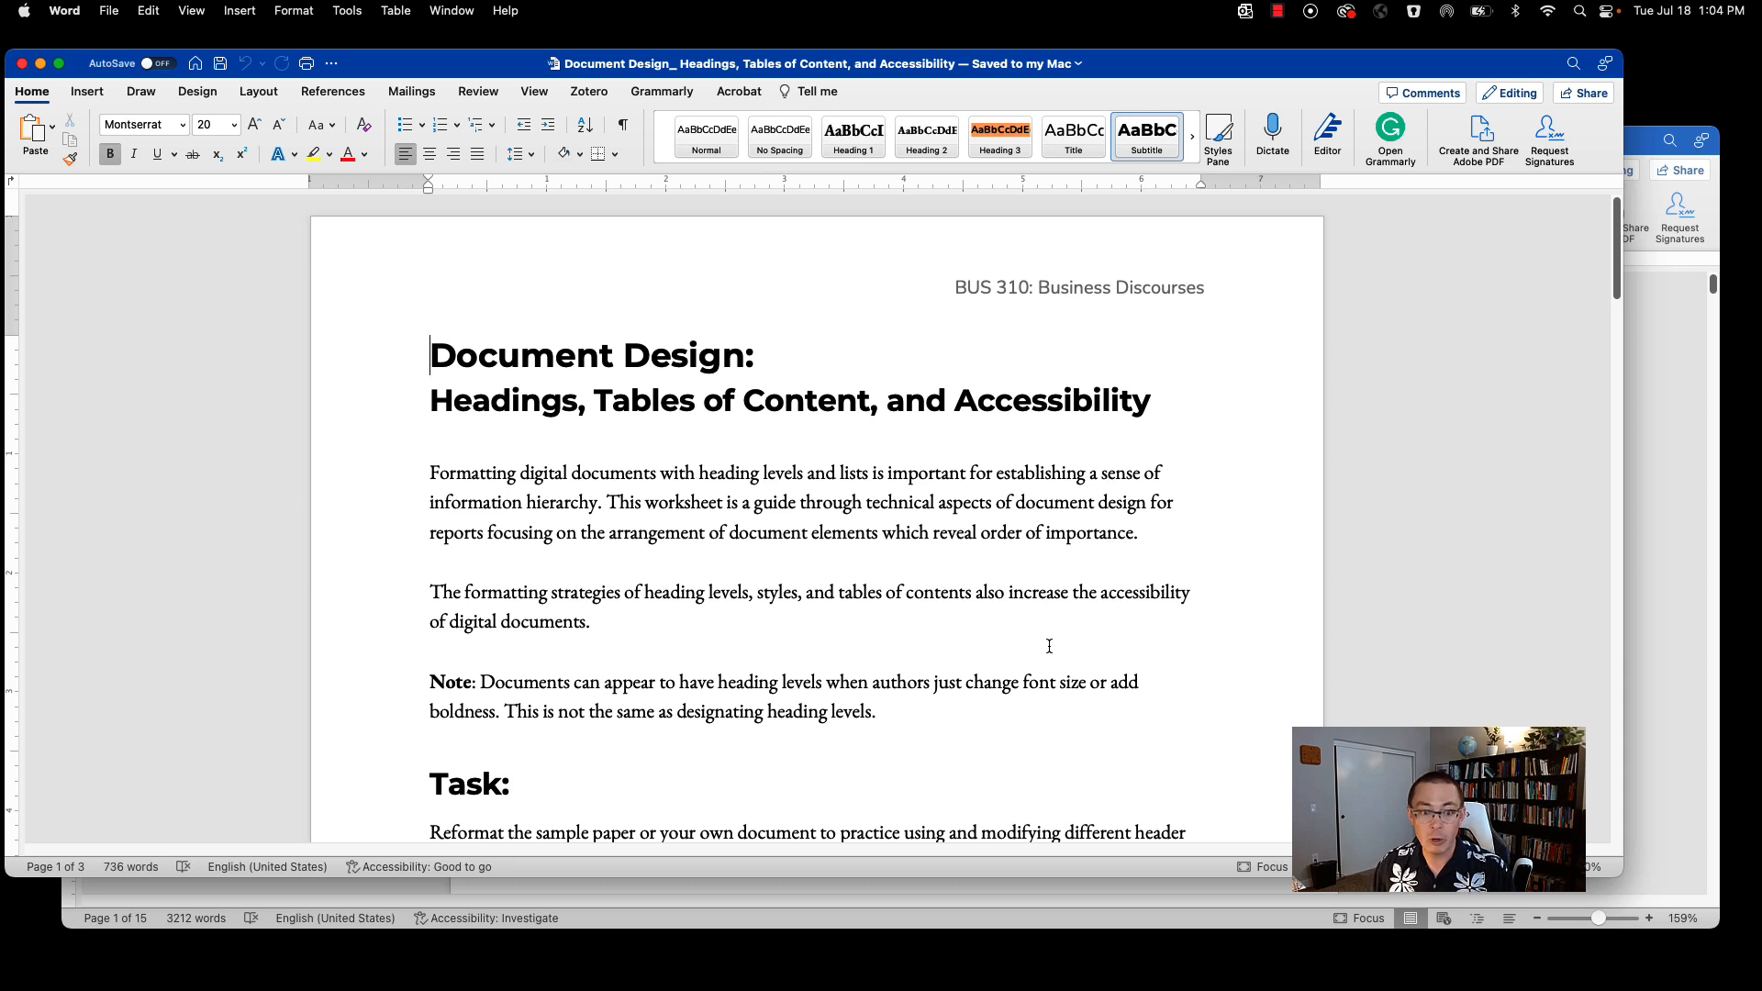
Step: Read the worksheet's note on fake heading levels, the task, and the "Working with headers" instructions
scroll(1049, 646, "down", 5)
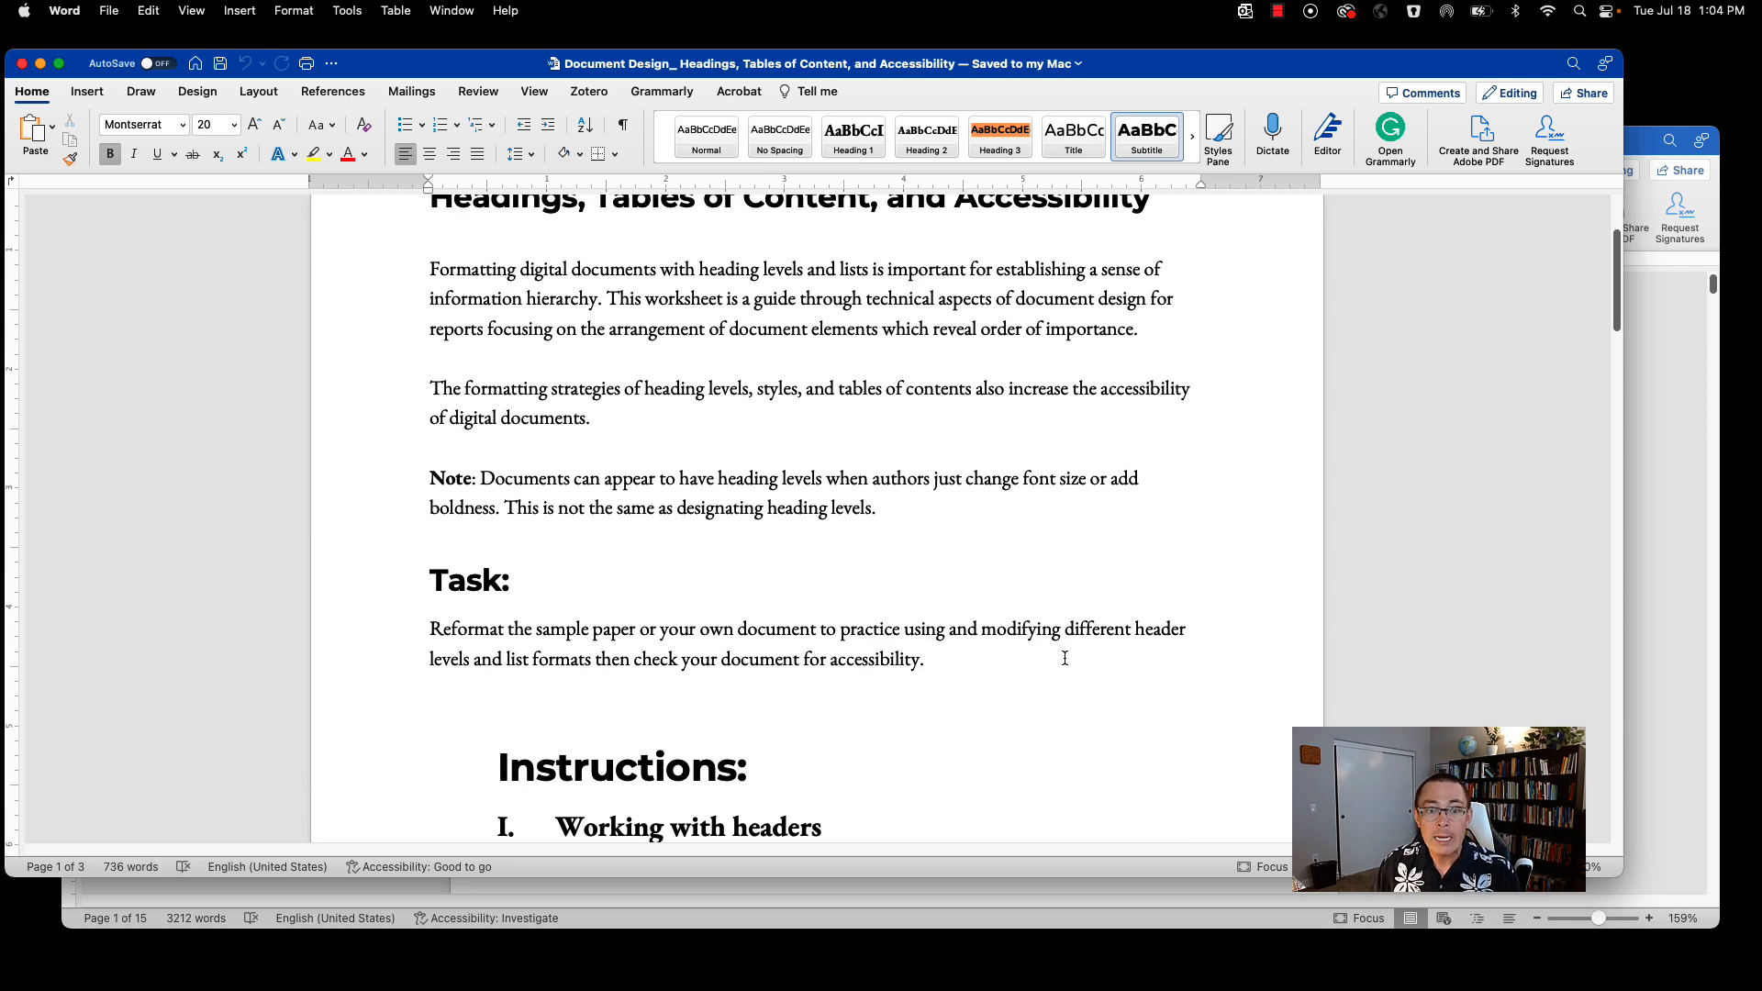
scroll(1065, 658, "down", 7)
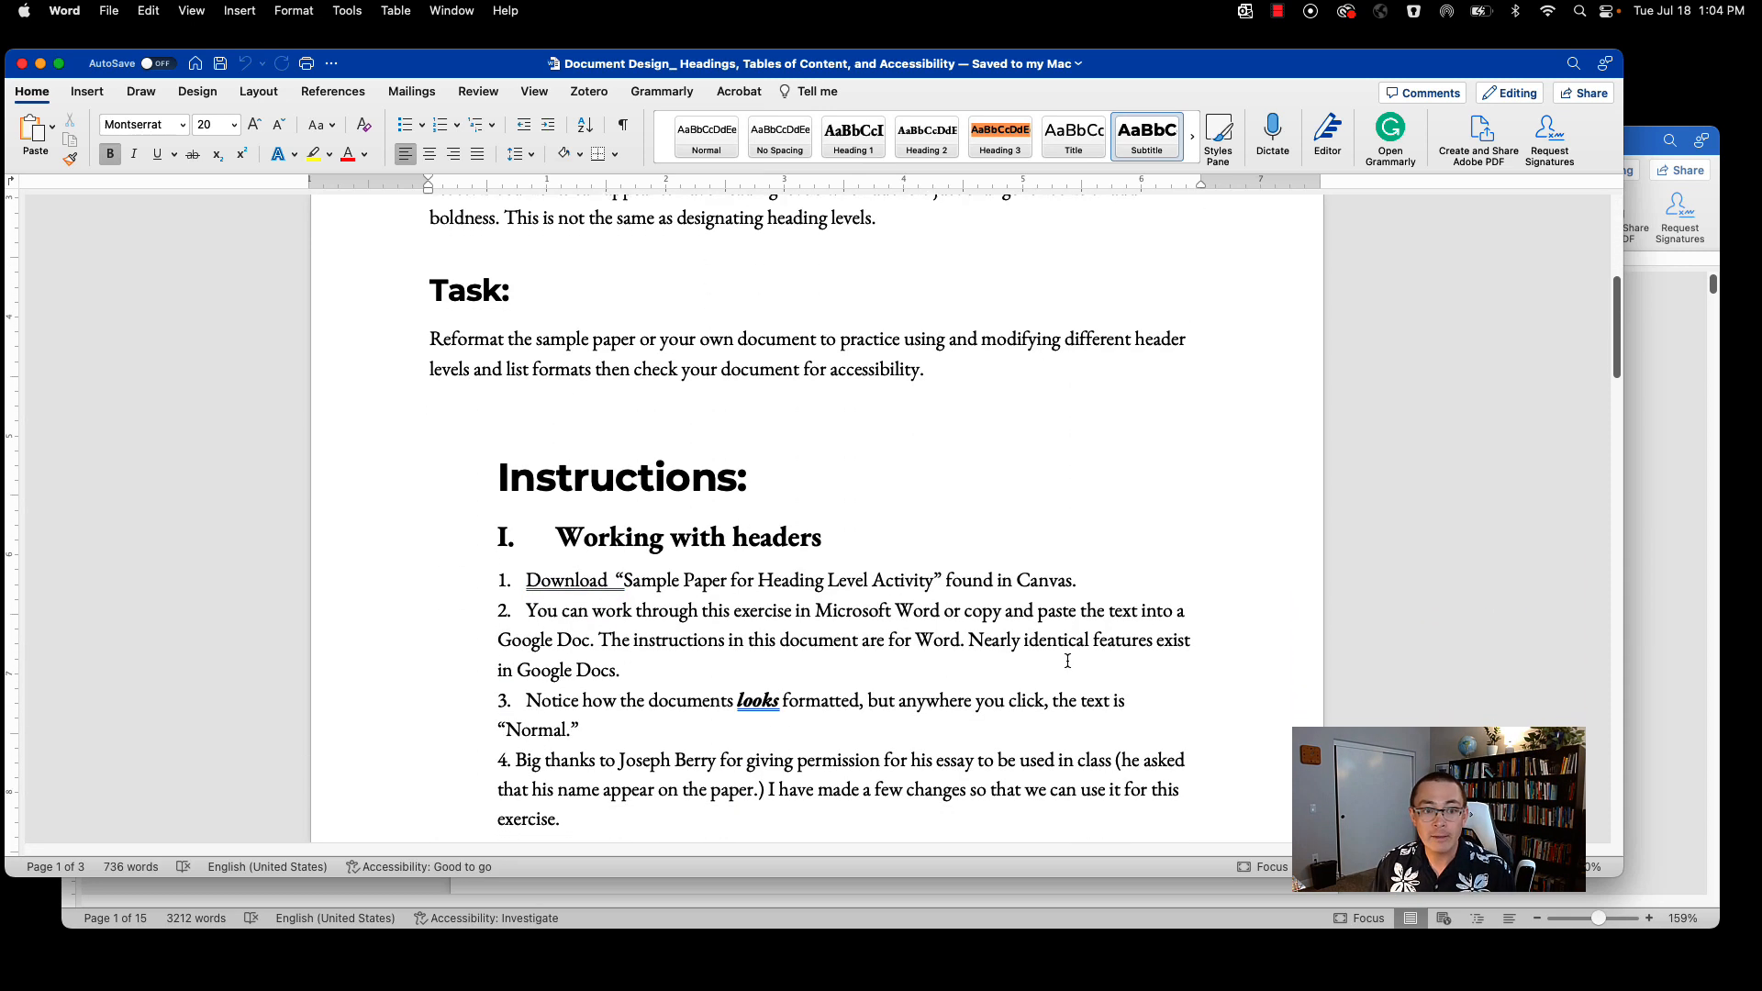
scroll(1064, 667, "down", 1)
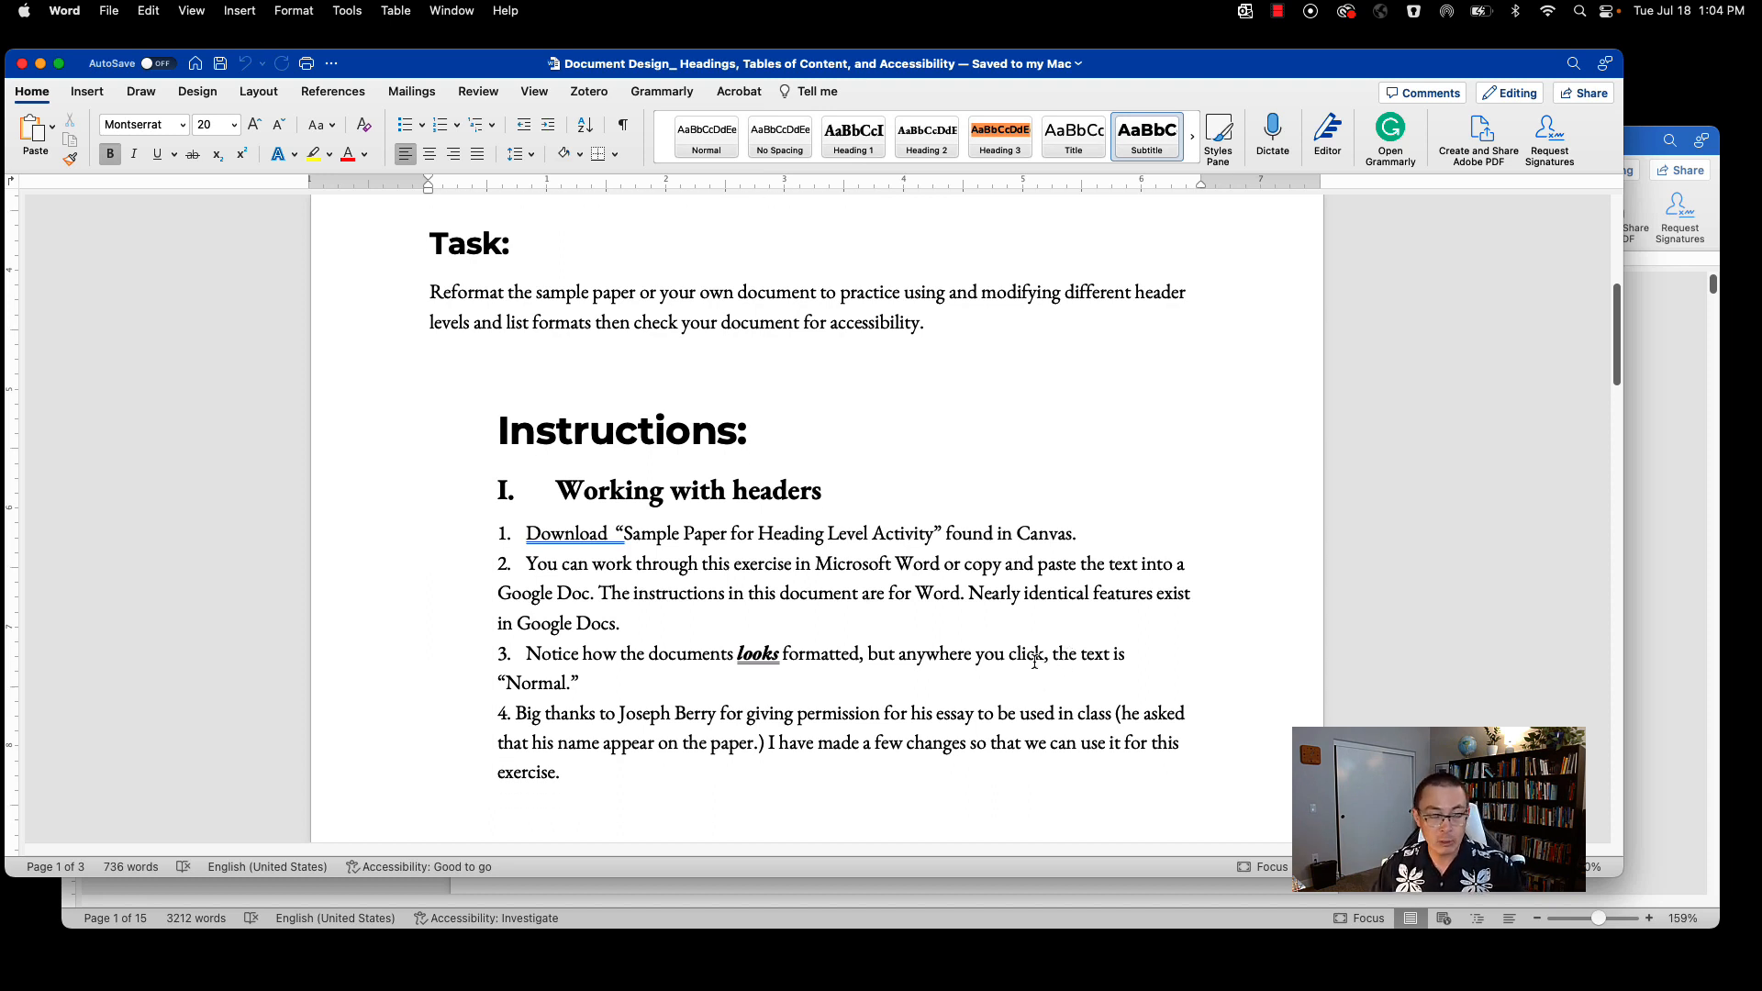
scroll(1047, 670, "down", 1)
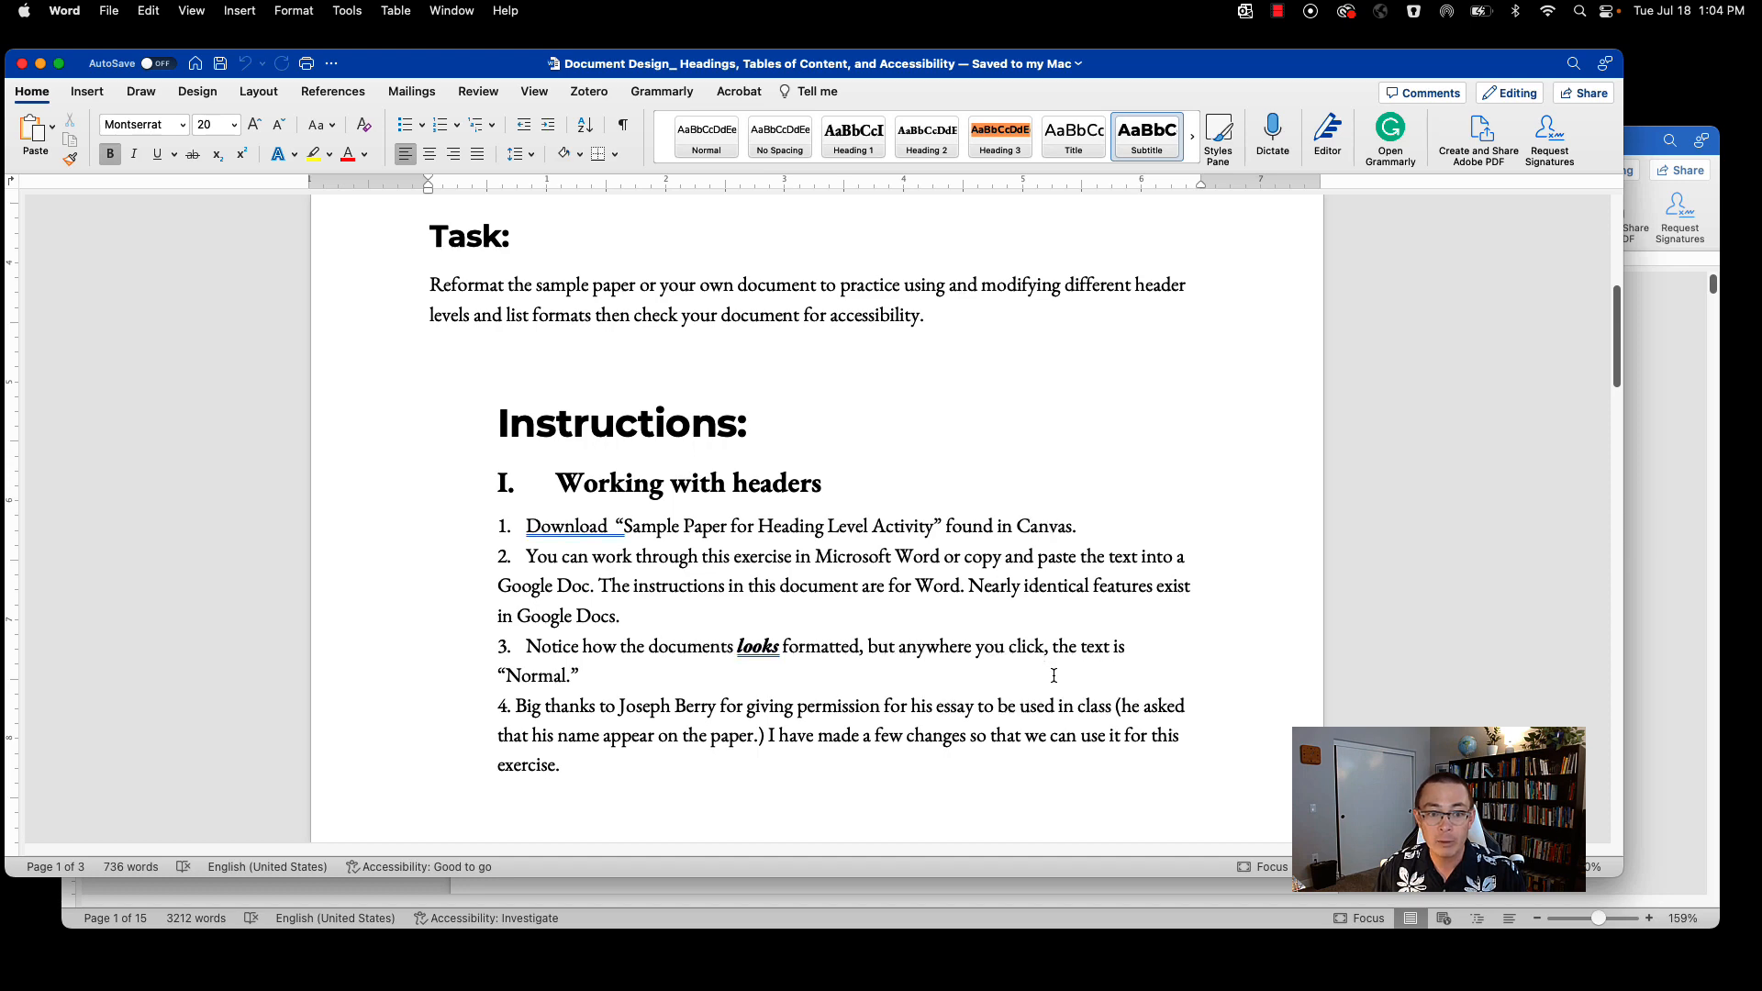
scroll(1051, 668, "down", 2)
scroll(1064, 660, "up", 5)
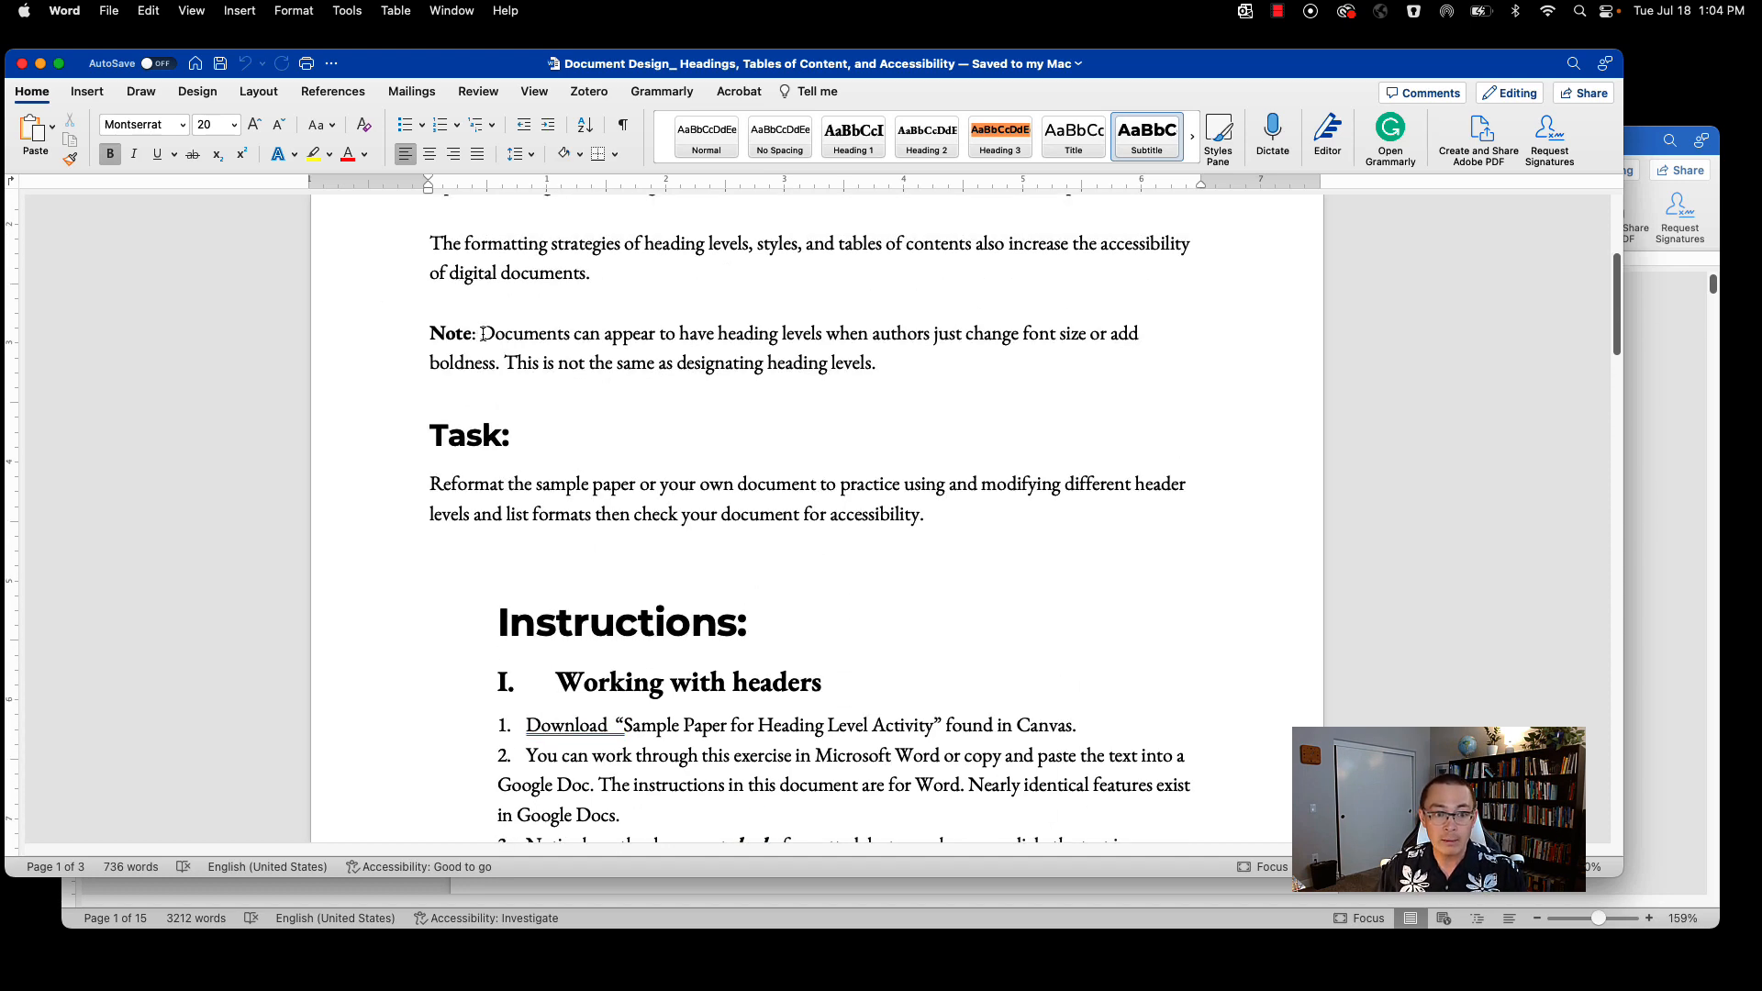
left_click_drag(479, 332, 896, 374)
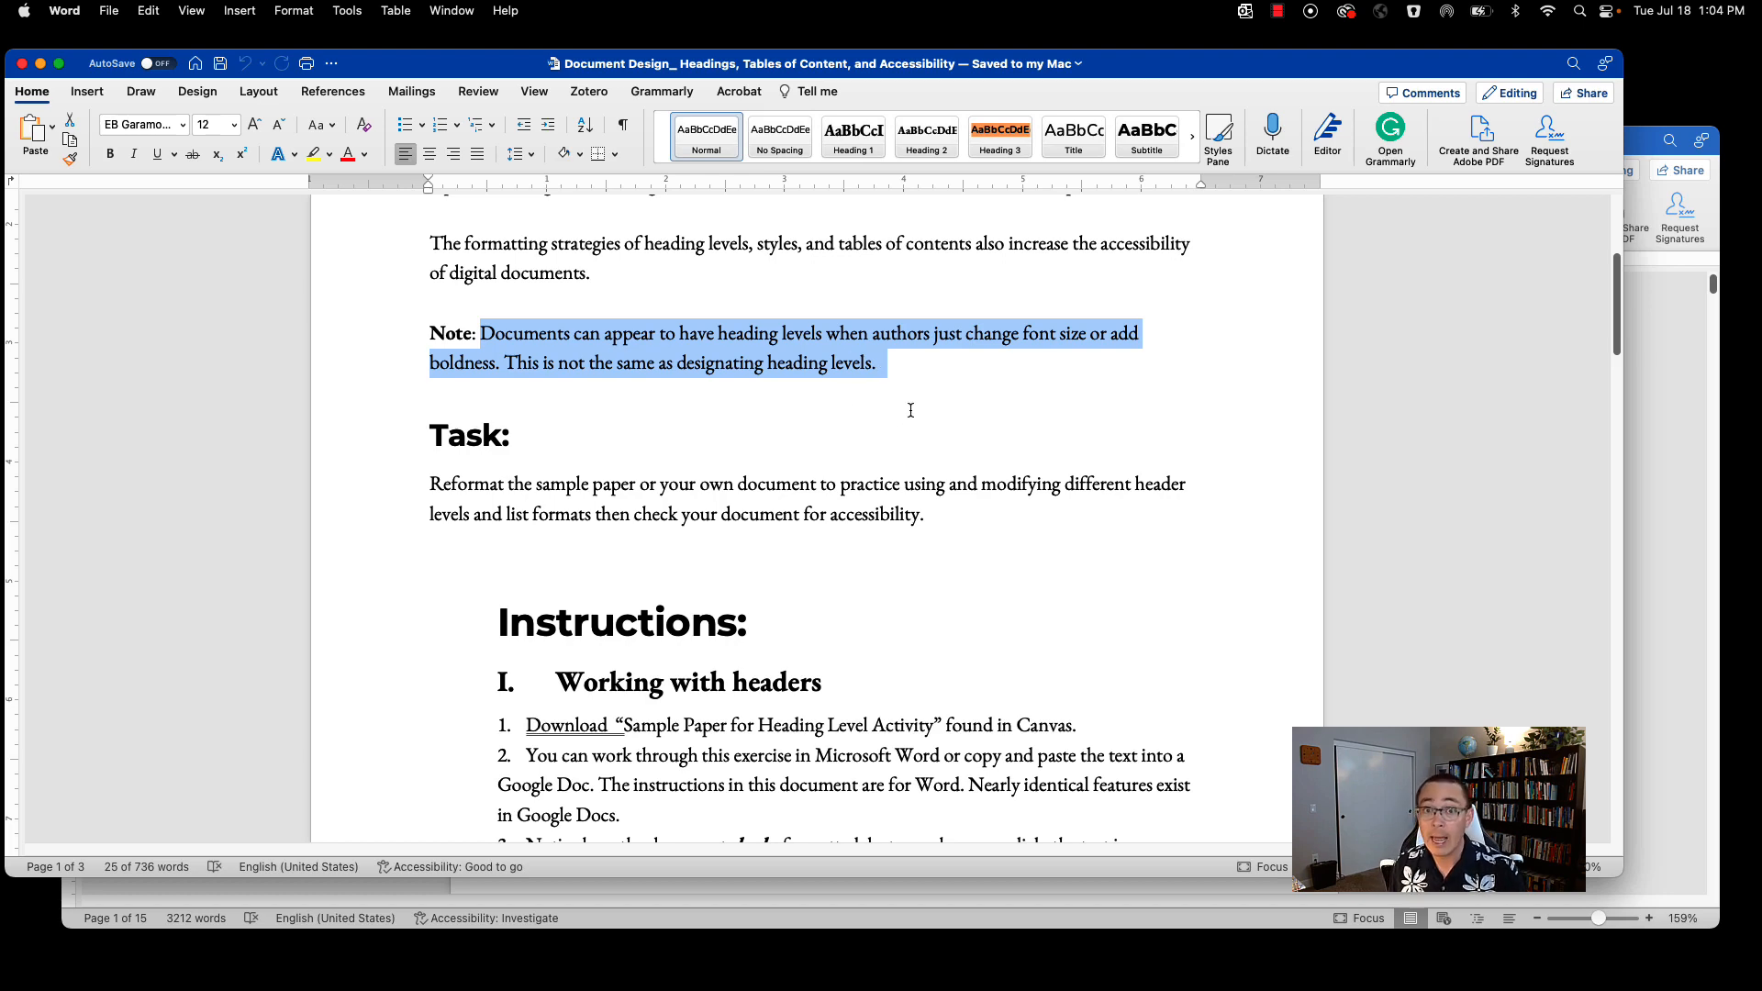
left_click(936, 432)
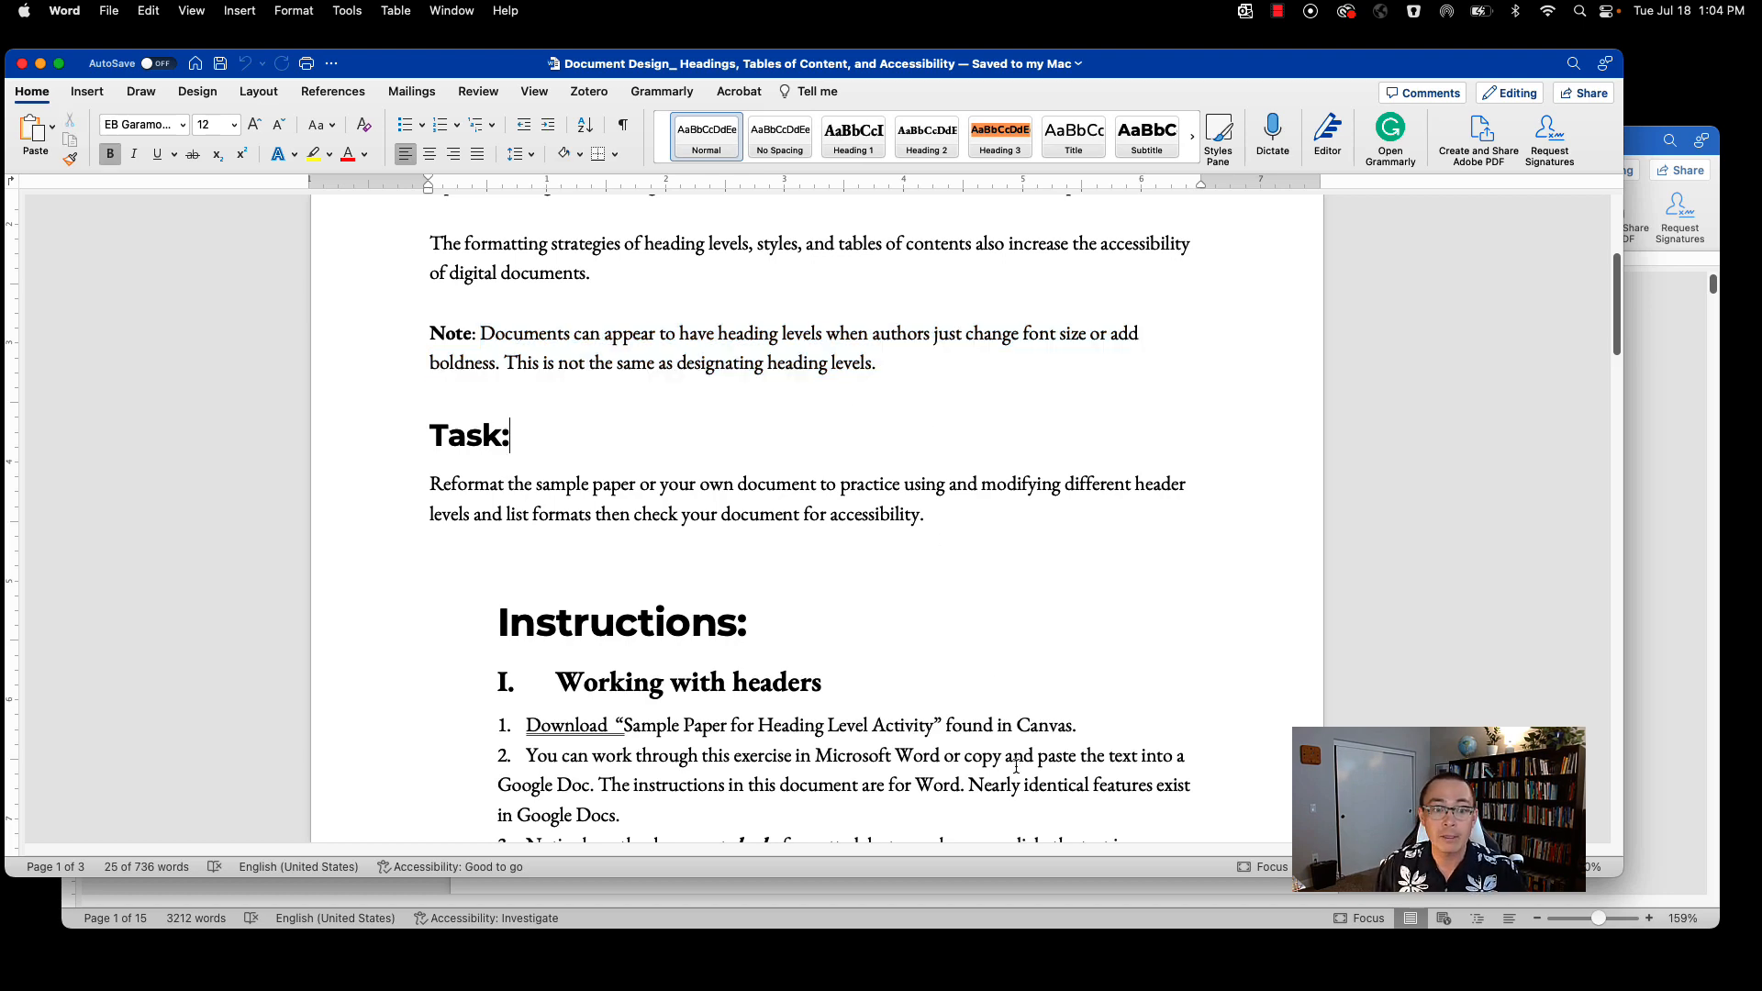
scroll(1012, 770, "down", 5)
scroll(1011, 770, "up", 1)
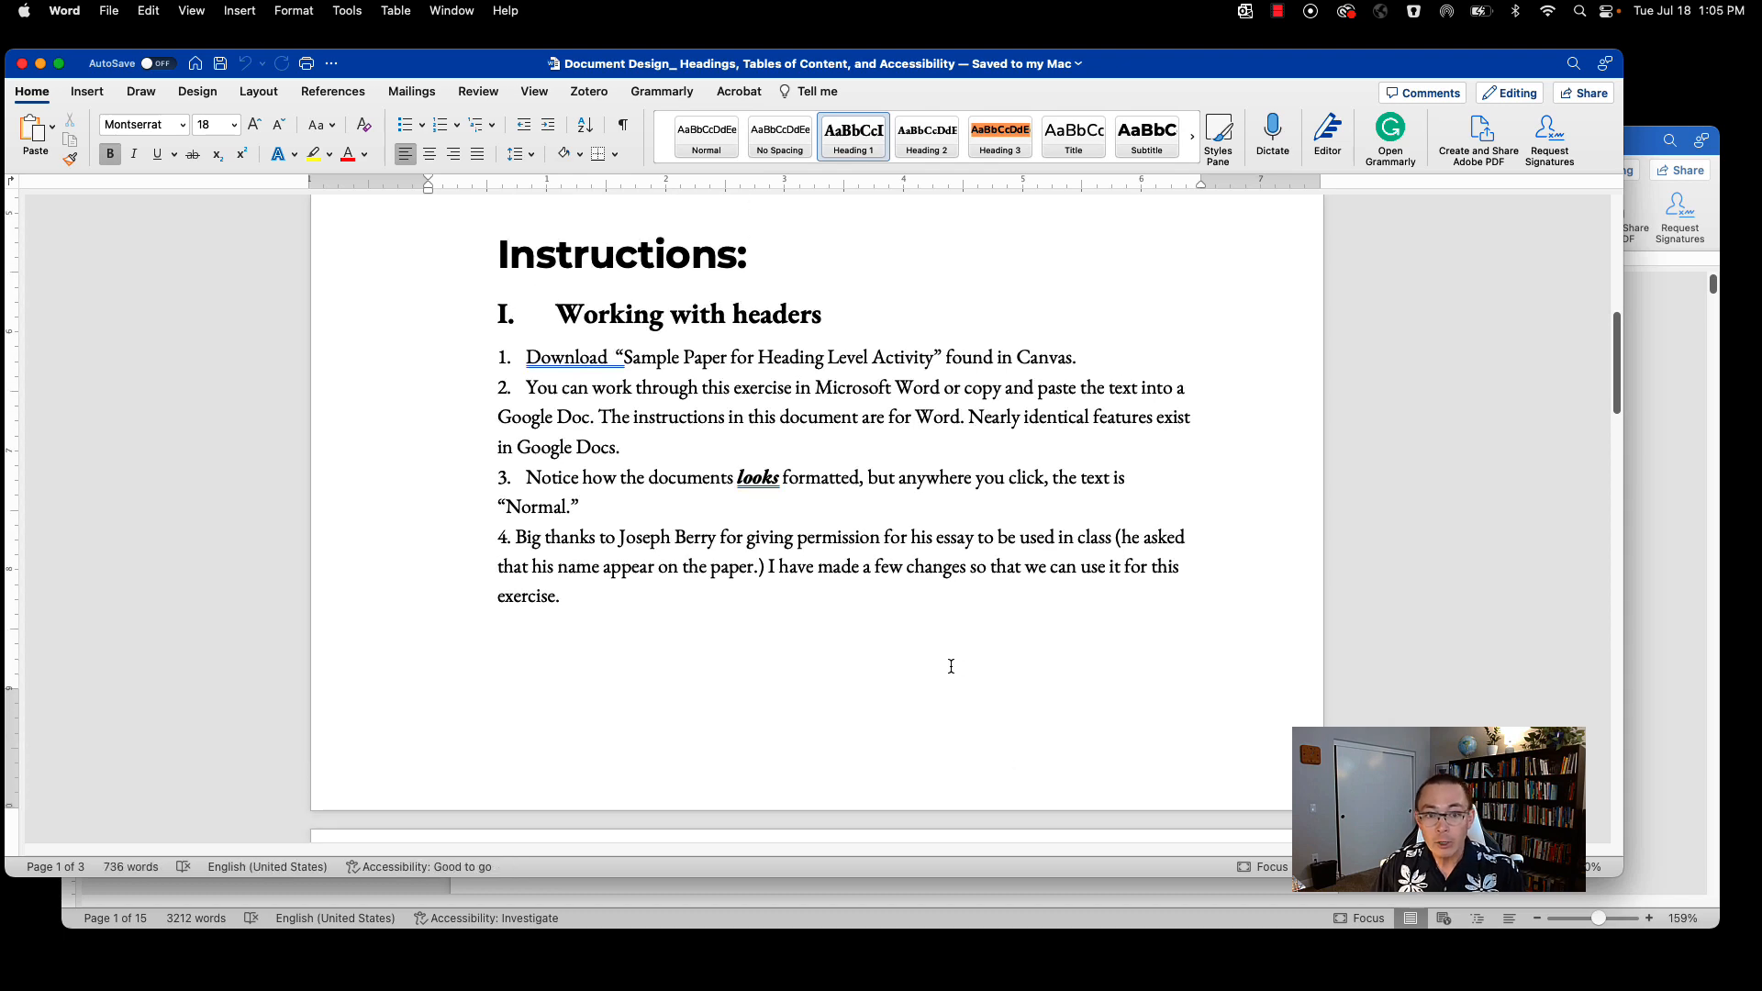
Step: Switch to the "Sample Paper for Heading Level Activity" document and show the Navigation Pane with its list of headings
left_click(1656, 504)
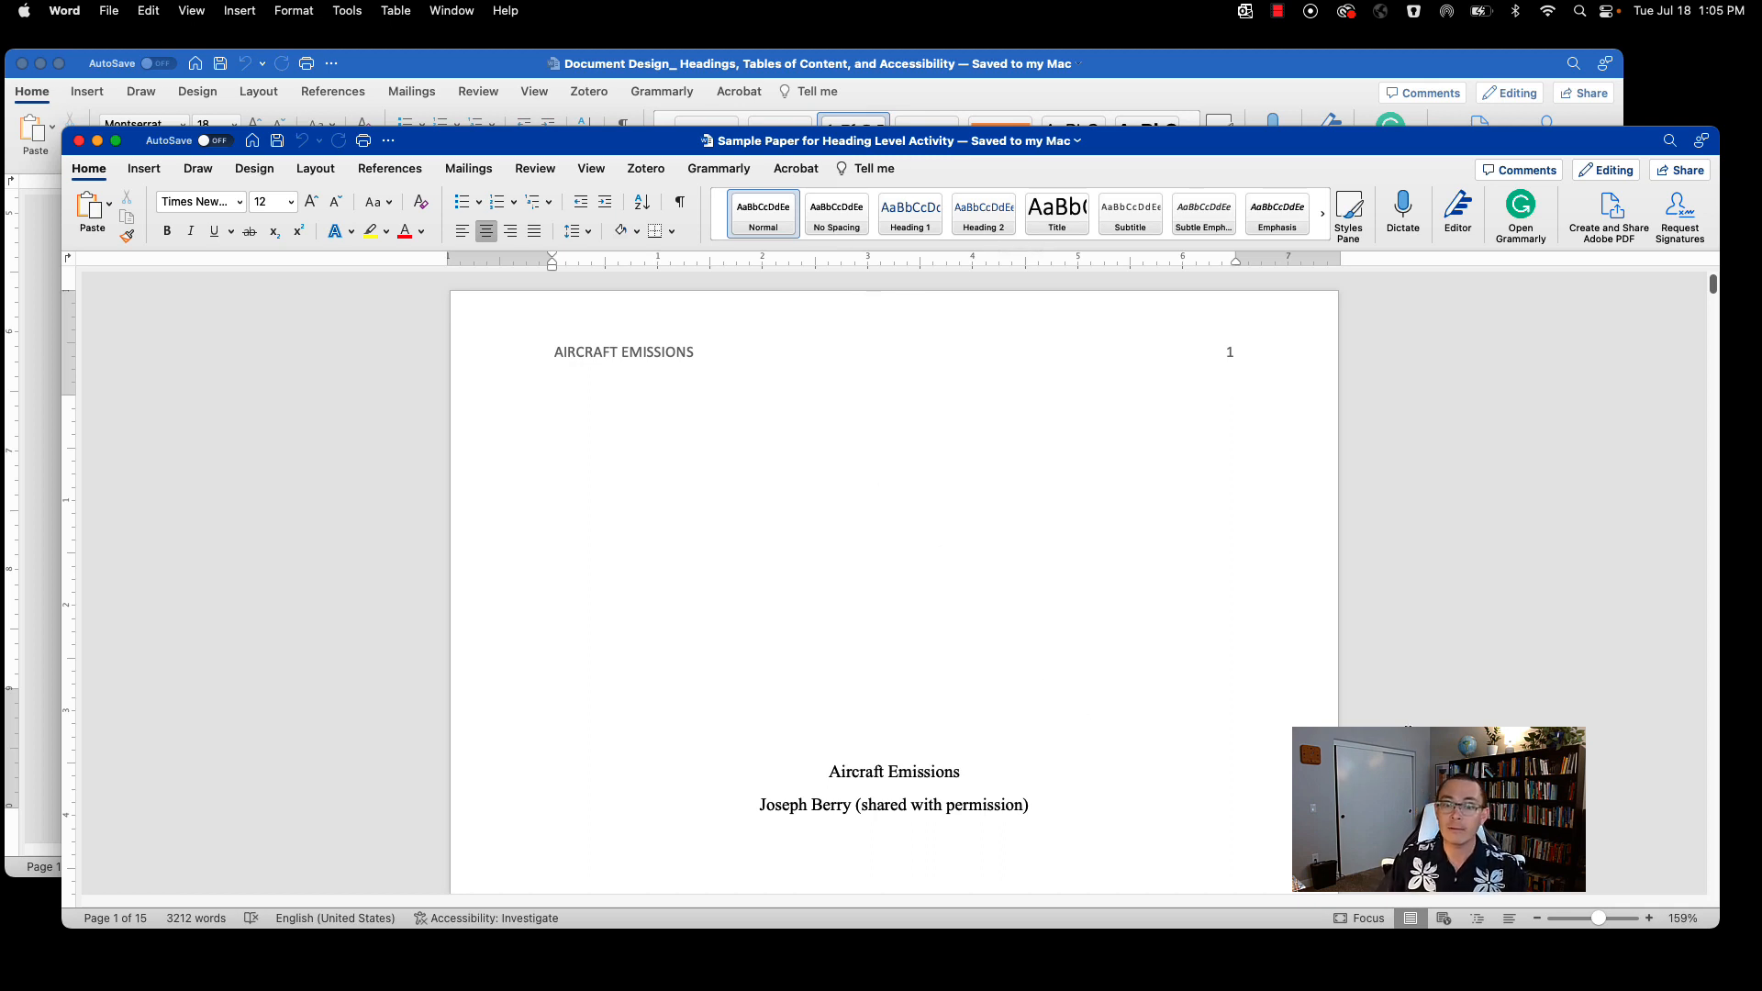
scroll(1030, 658, "down", 5)
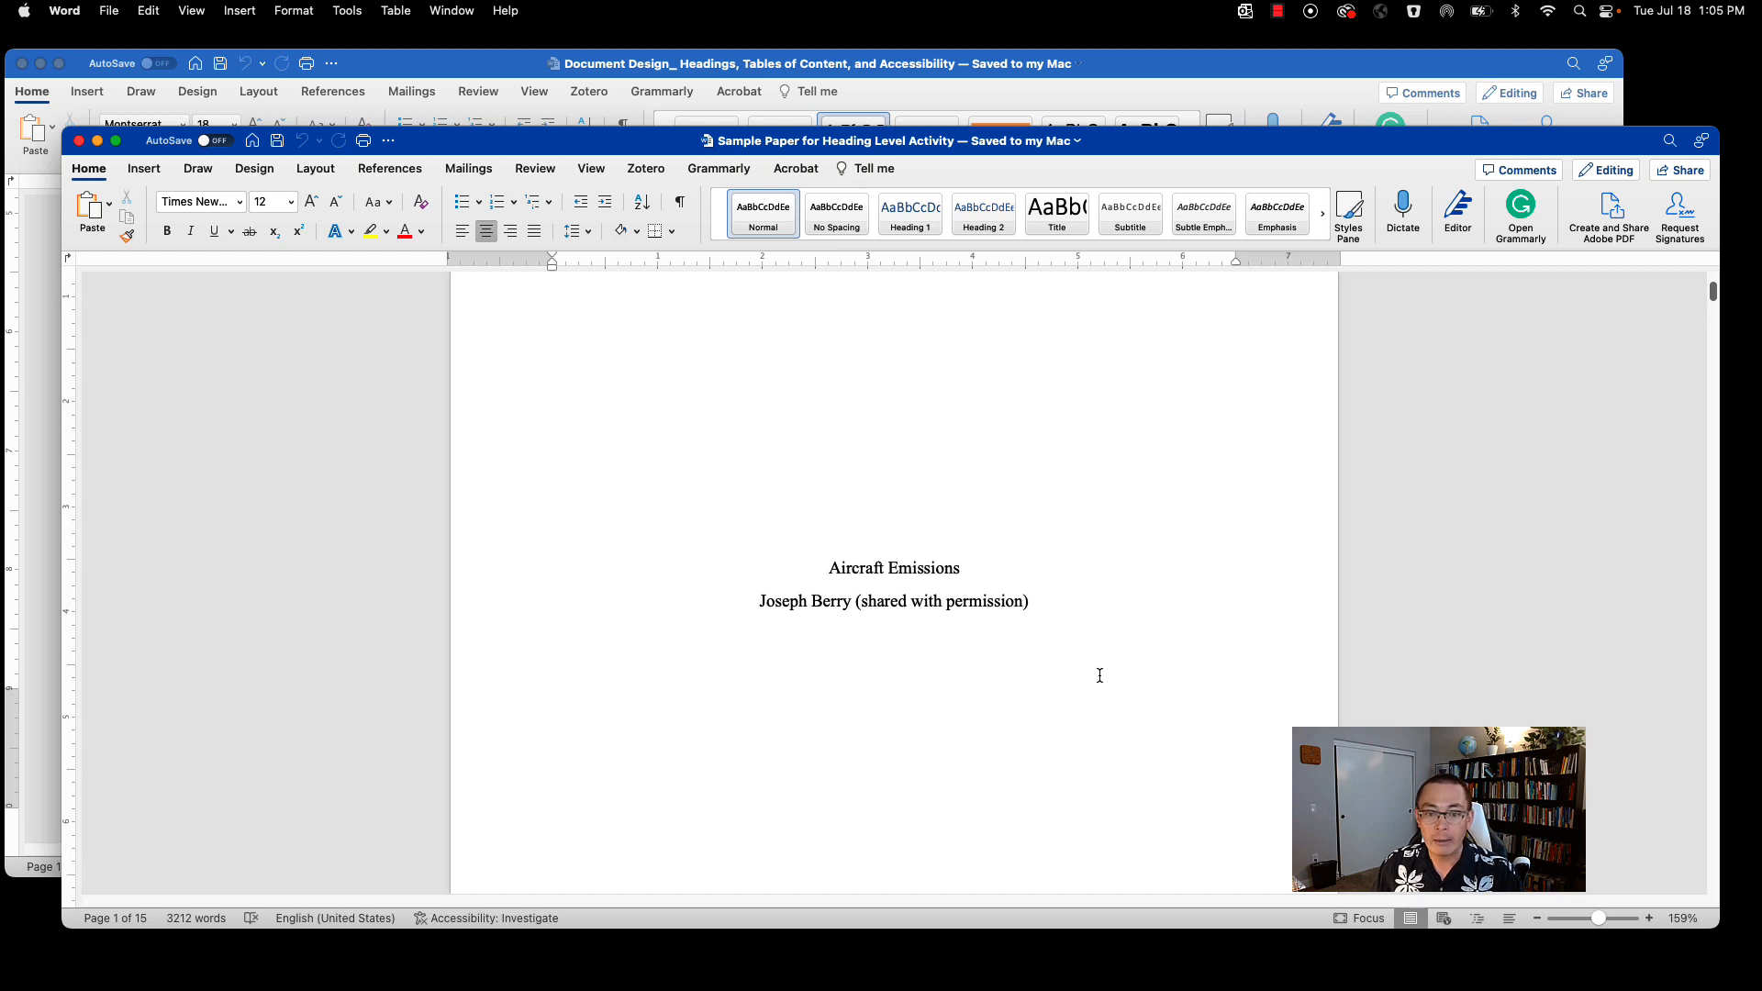
scroll(1100, 675, "down", 8)
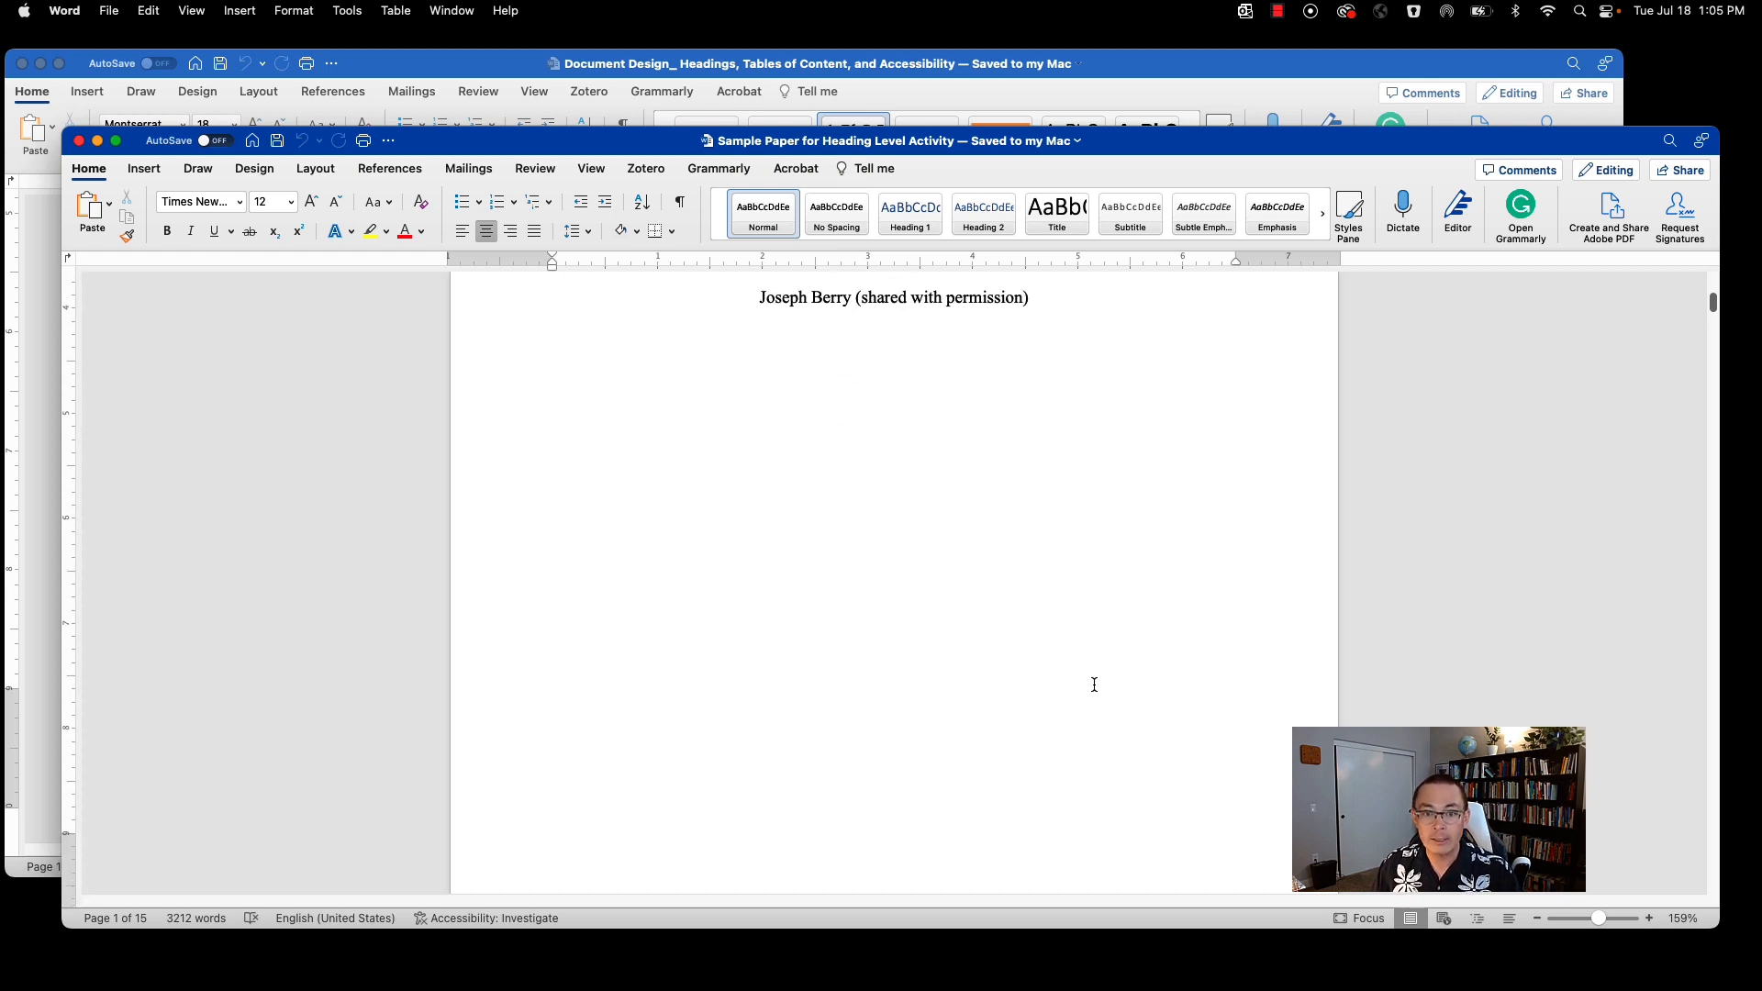
scroll(1094, 685, "up", 1)
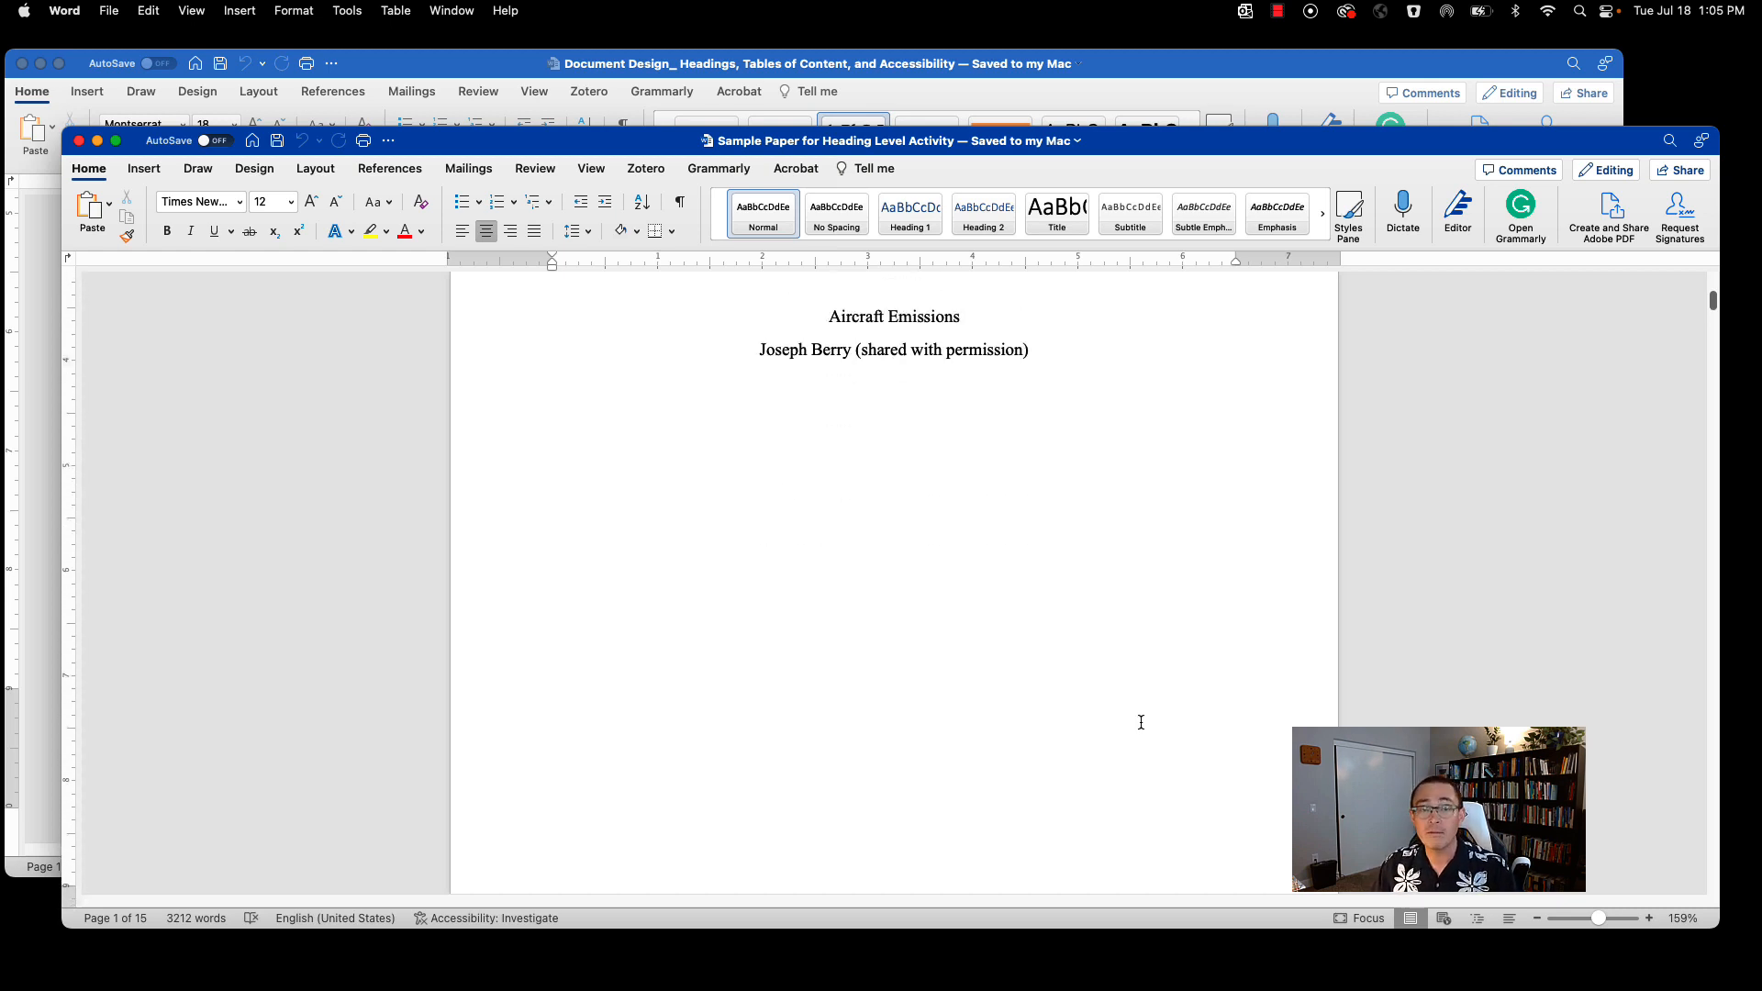
scroll(1138, 725, "down", 18)
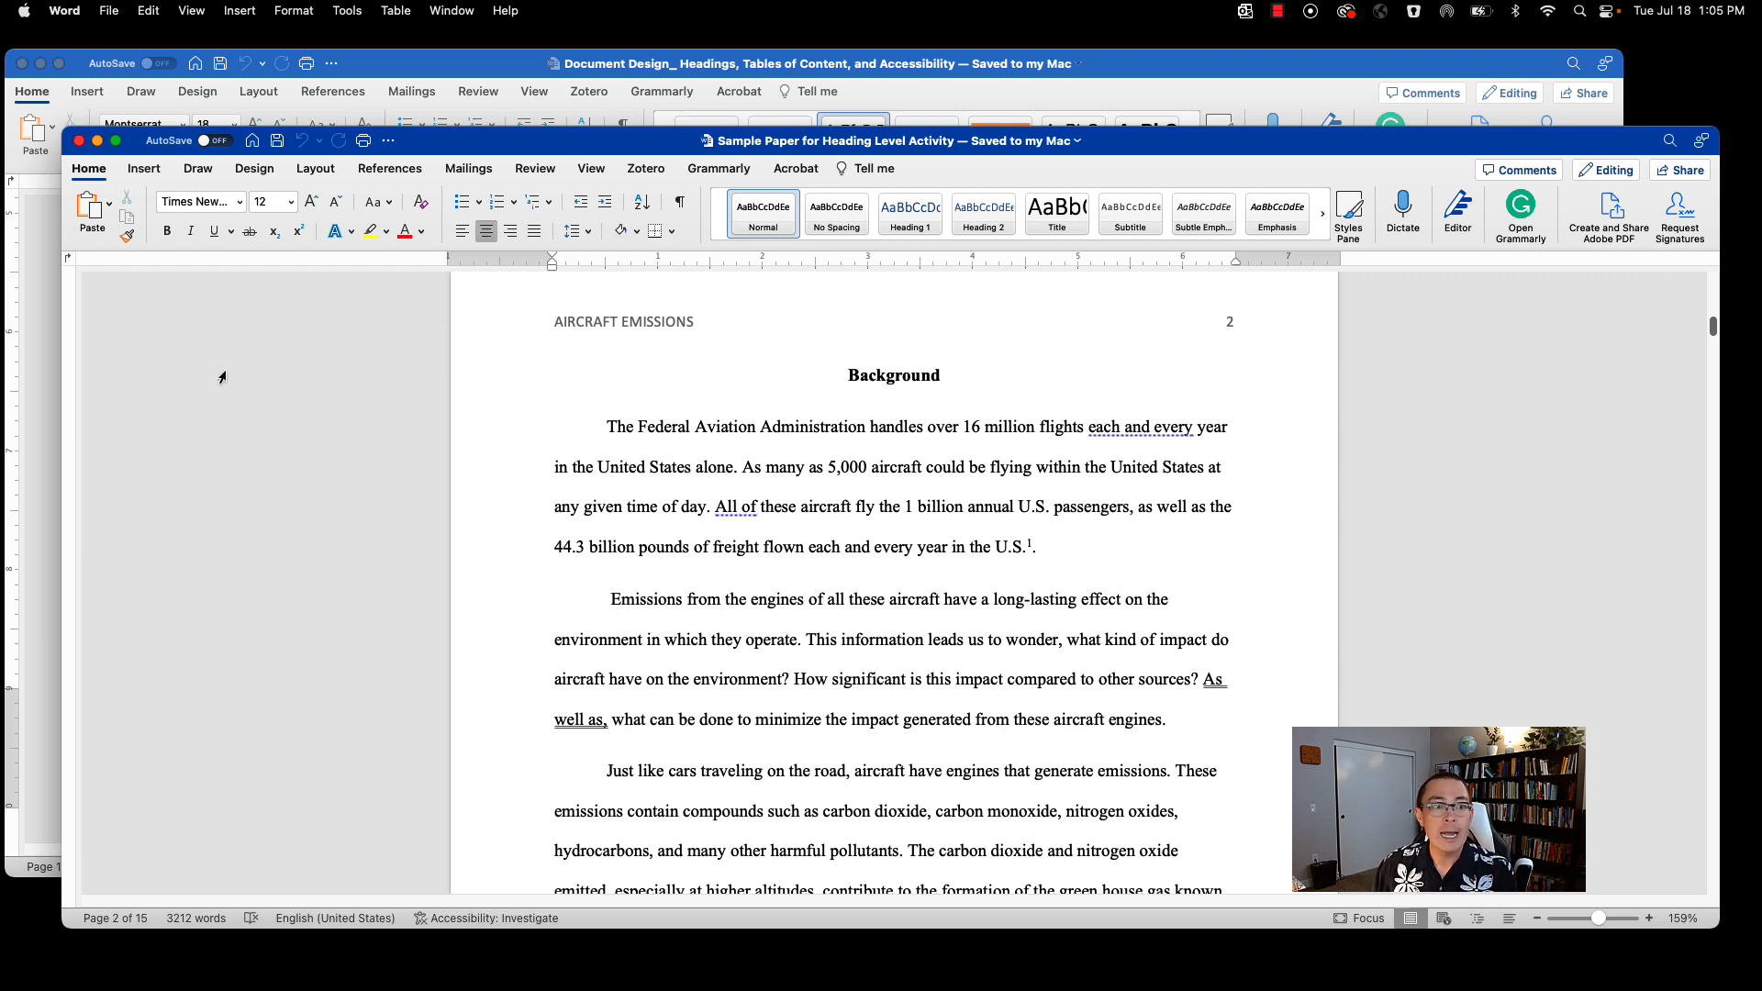
left_click(592, 170)
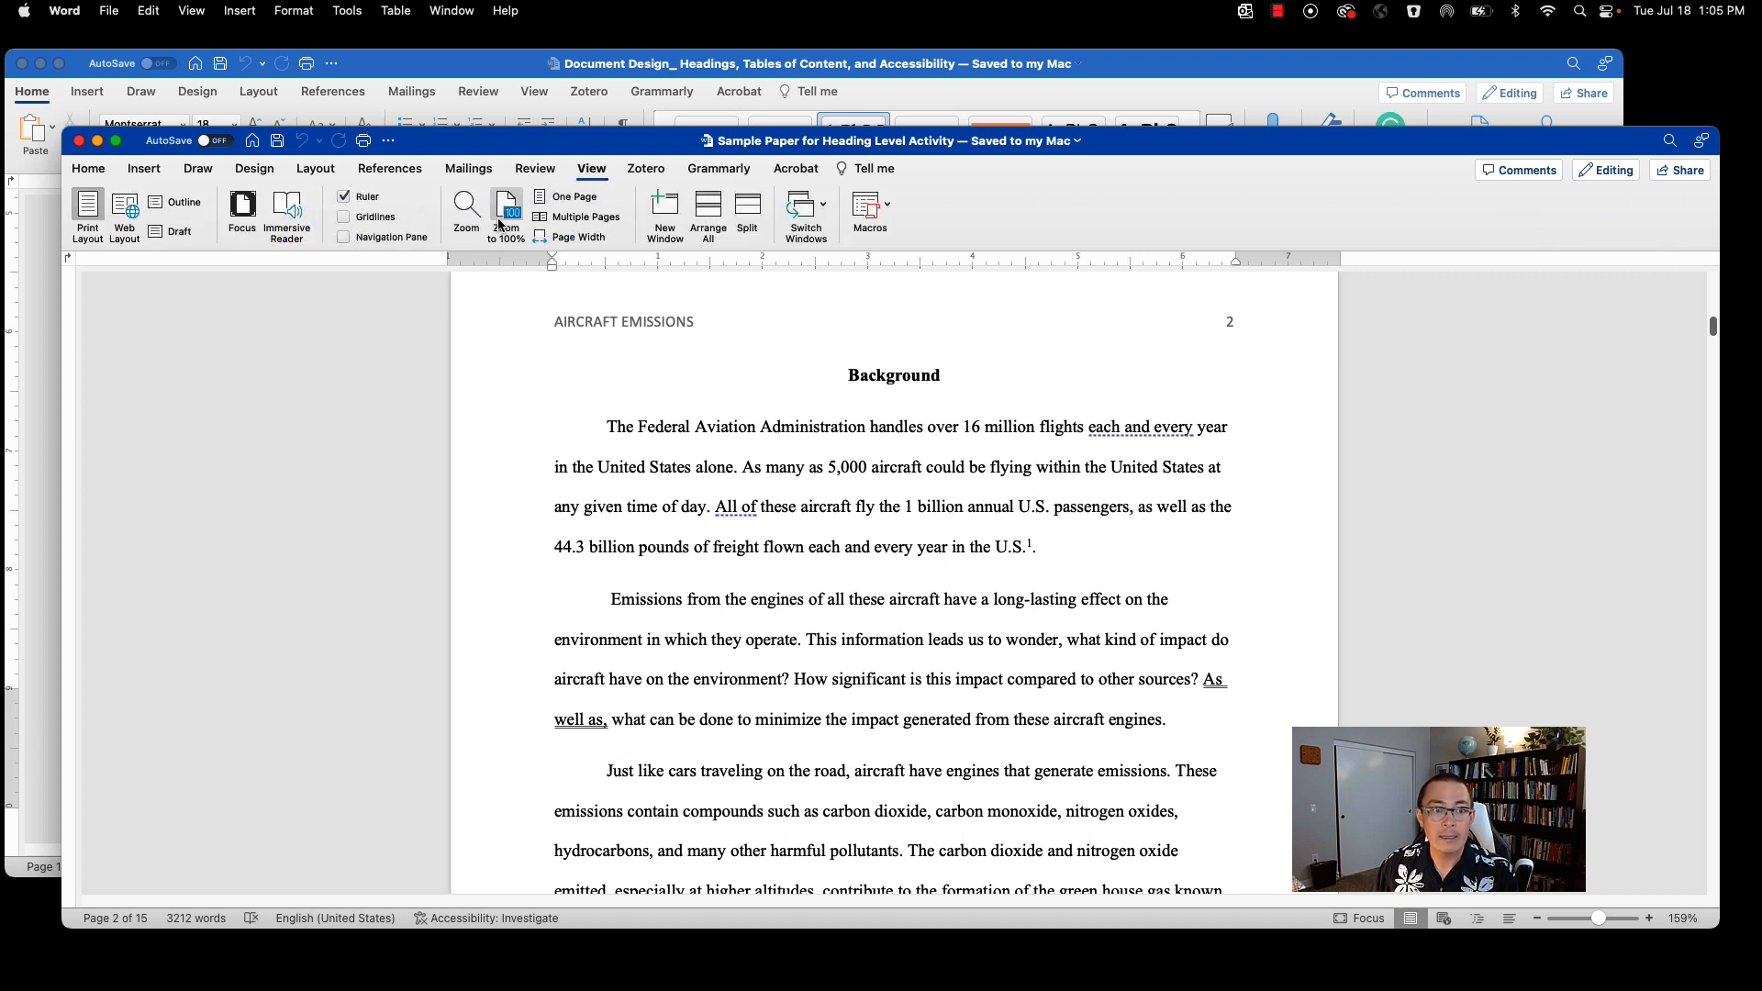
left_click(344, 239)
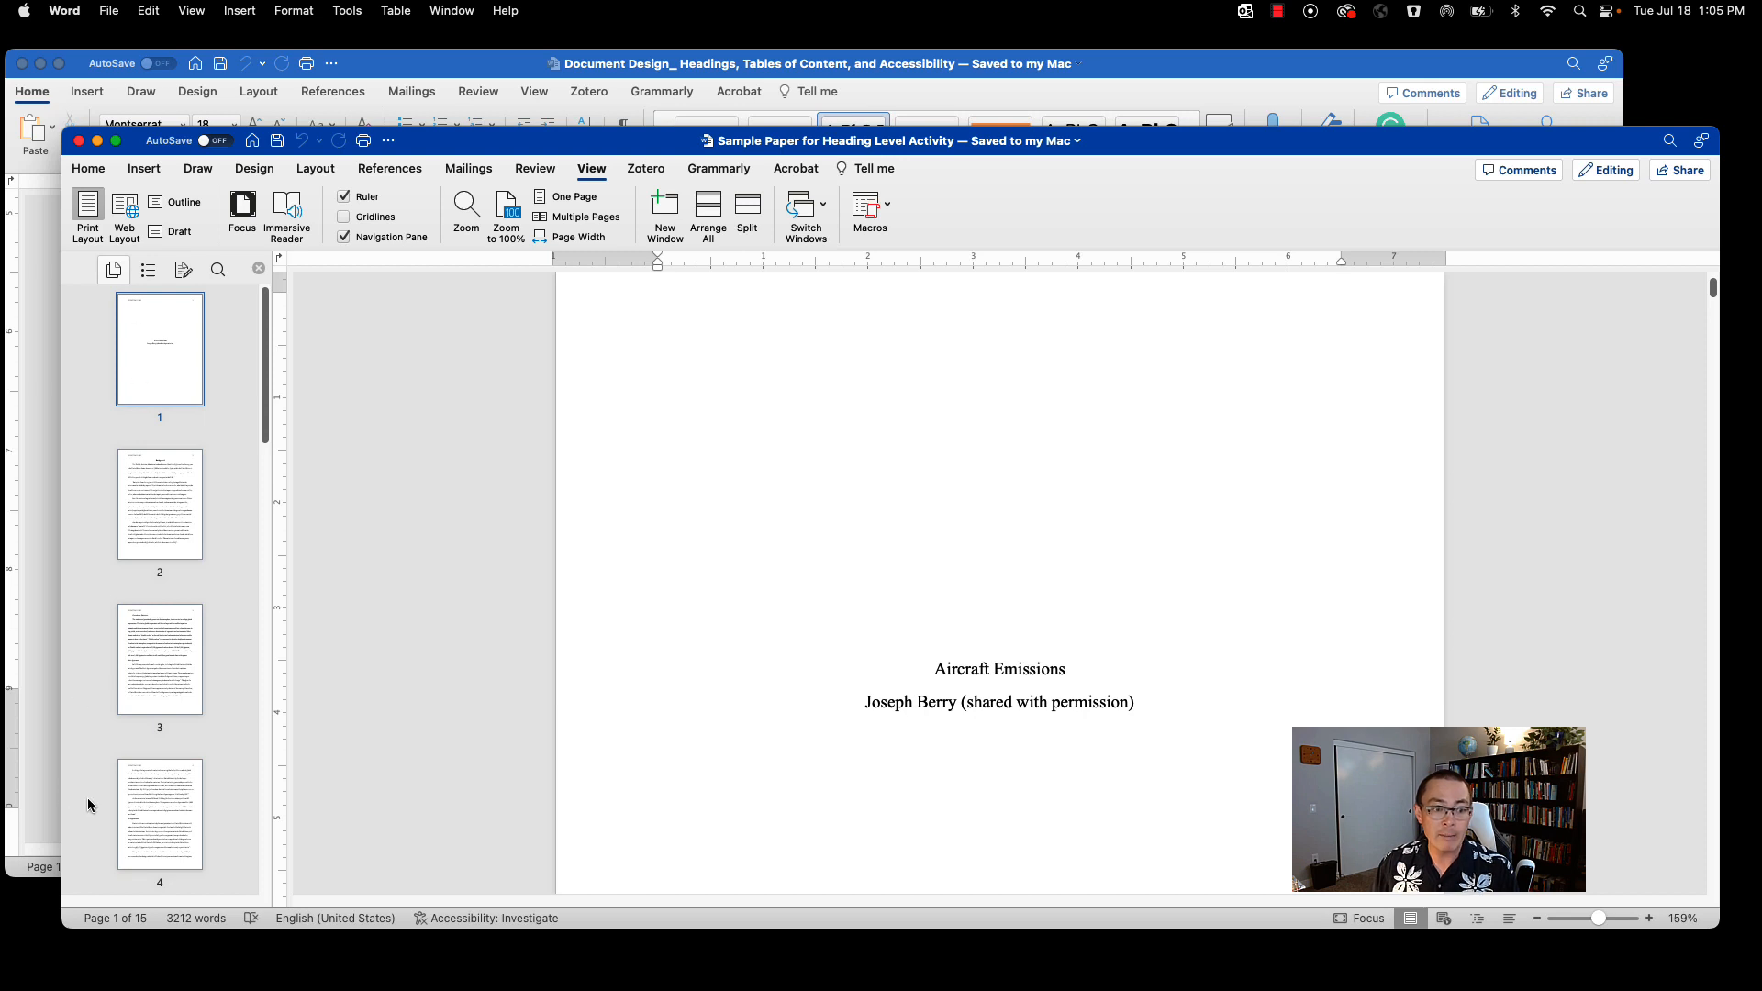
left_click(149, 270)
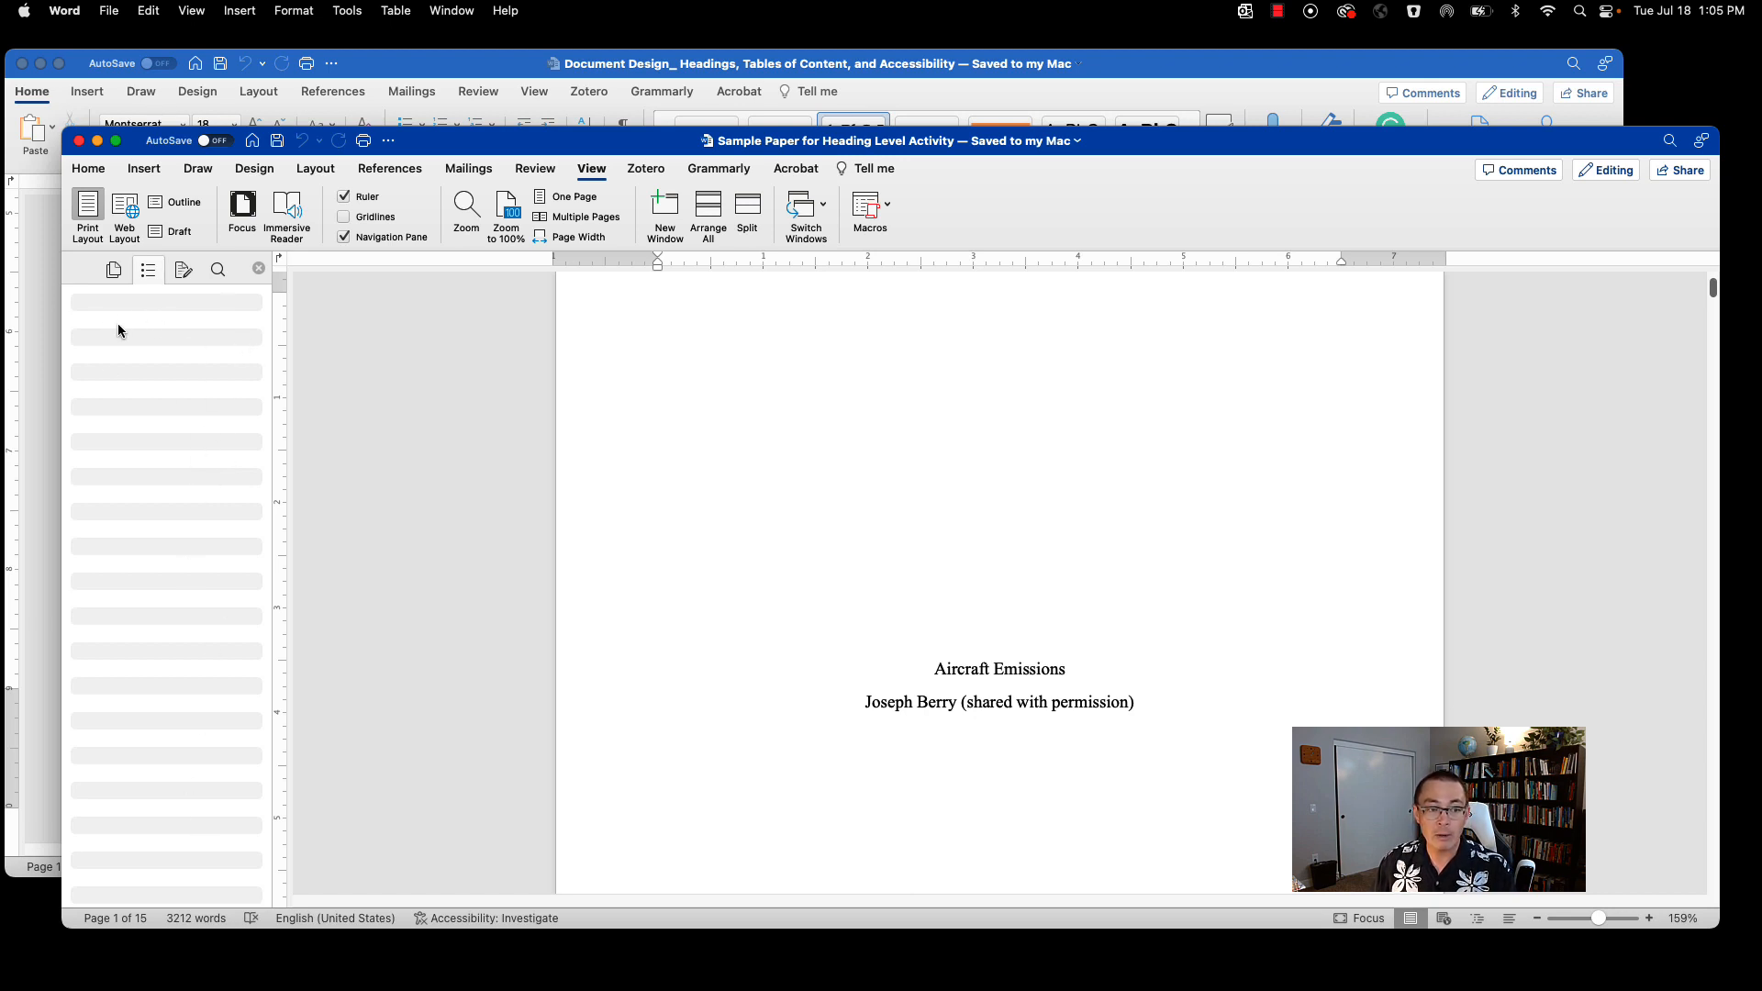
Step: Examine how the sample paper's section headings are formatted, from "Background" through "US Responsibility", against the heading list
scroll(1193, 633, "down", 8)
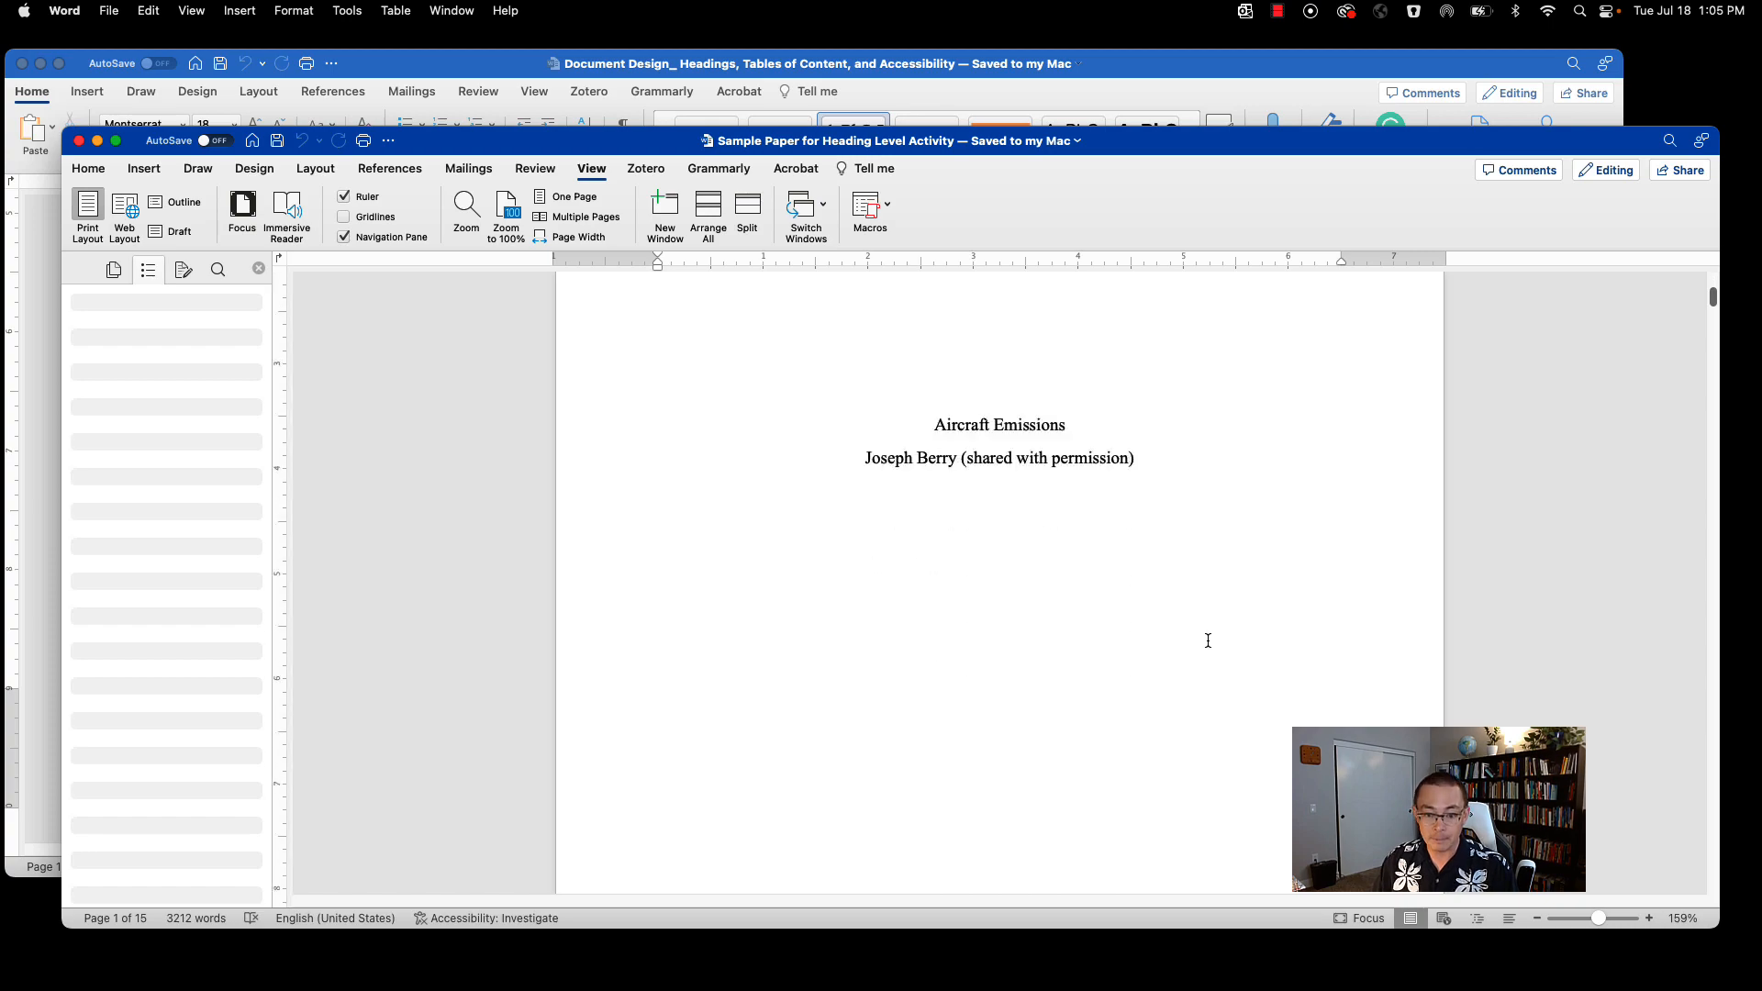
scroll(1189, 623, "down", 10)
scroll(1166, 615, "up", 4)
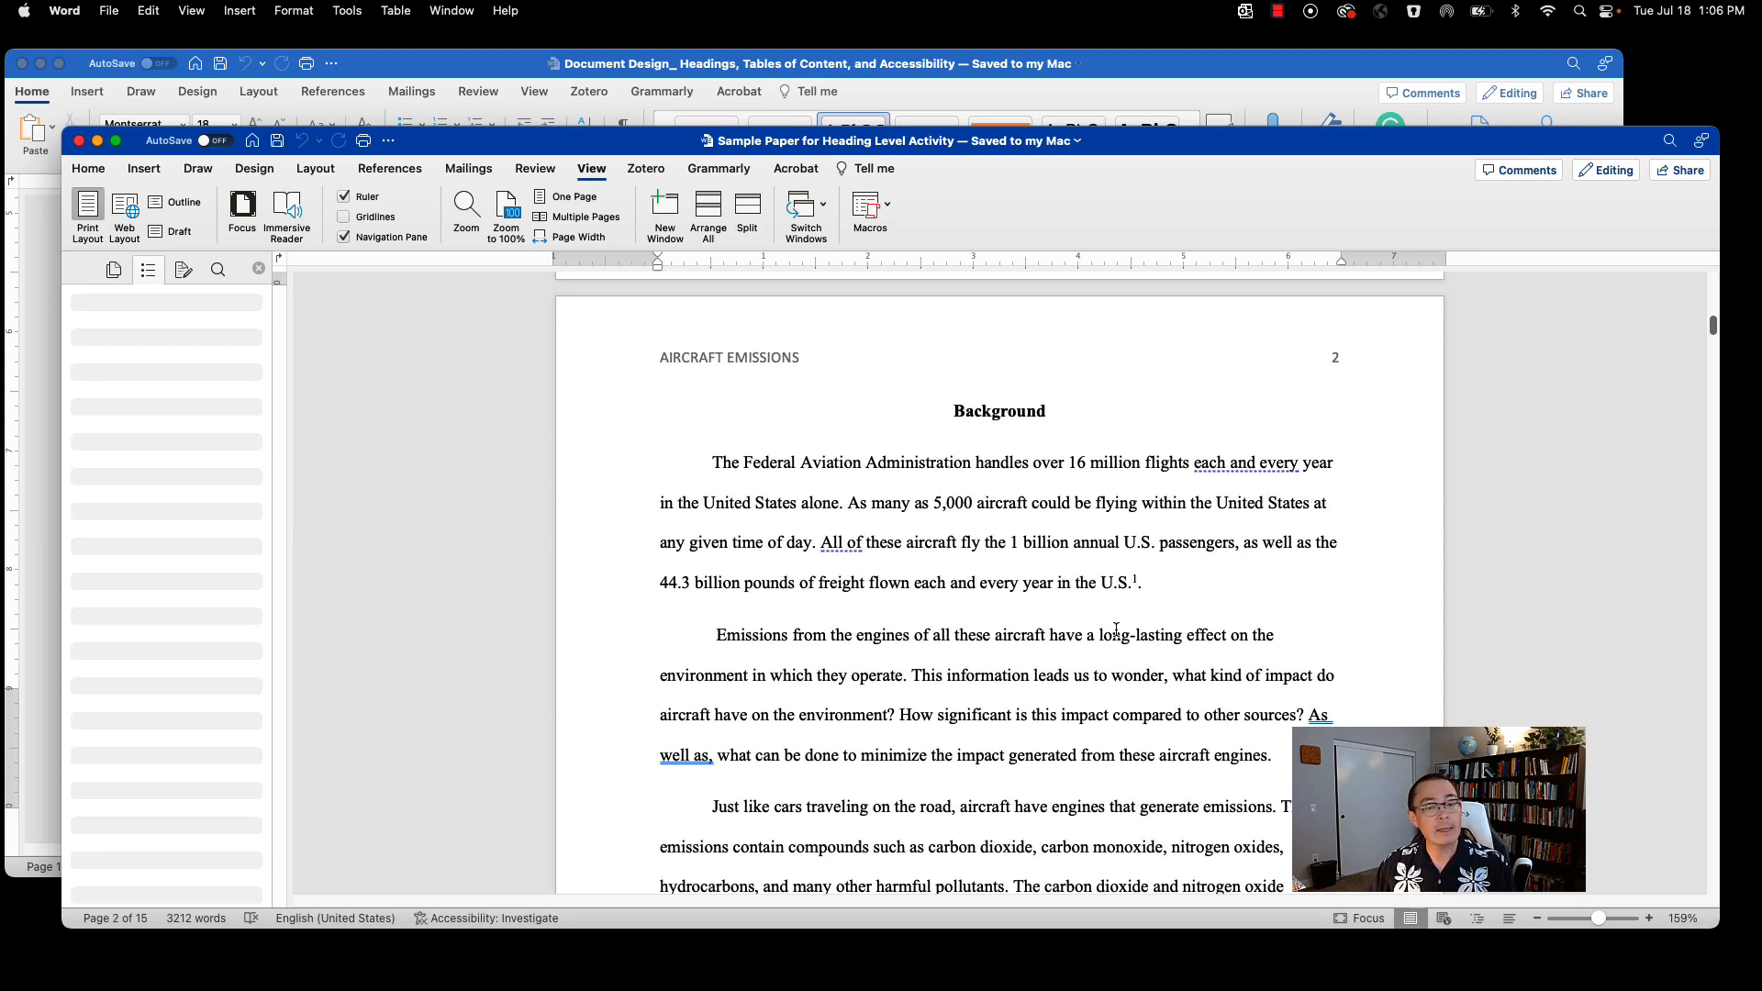
scroll(1116, 630, "down", 10)
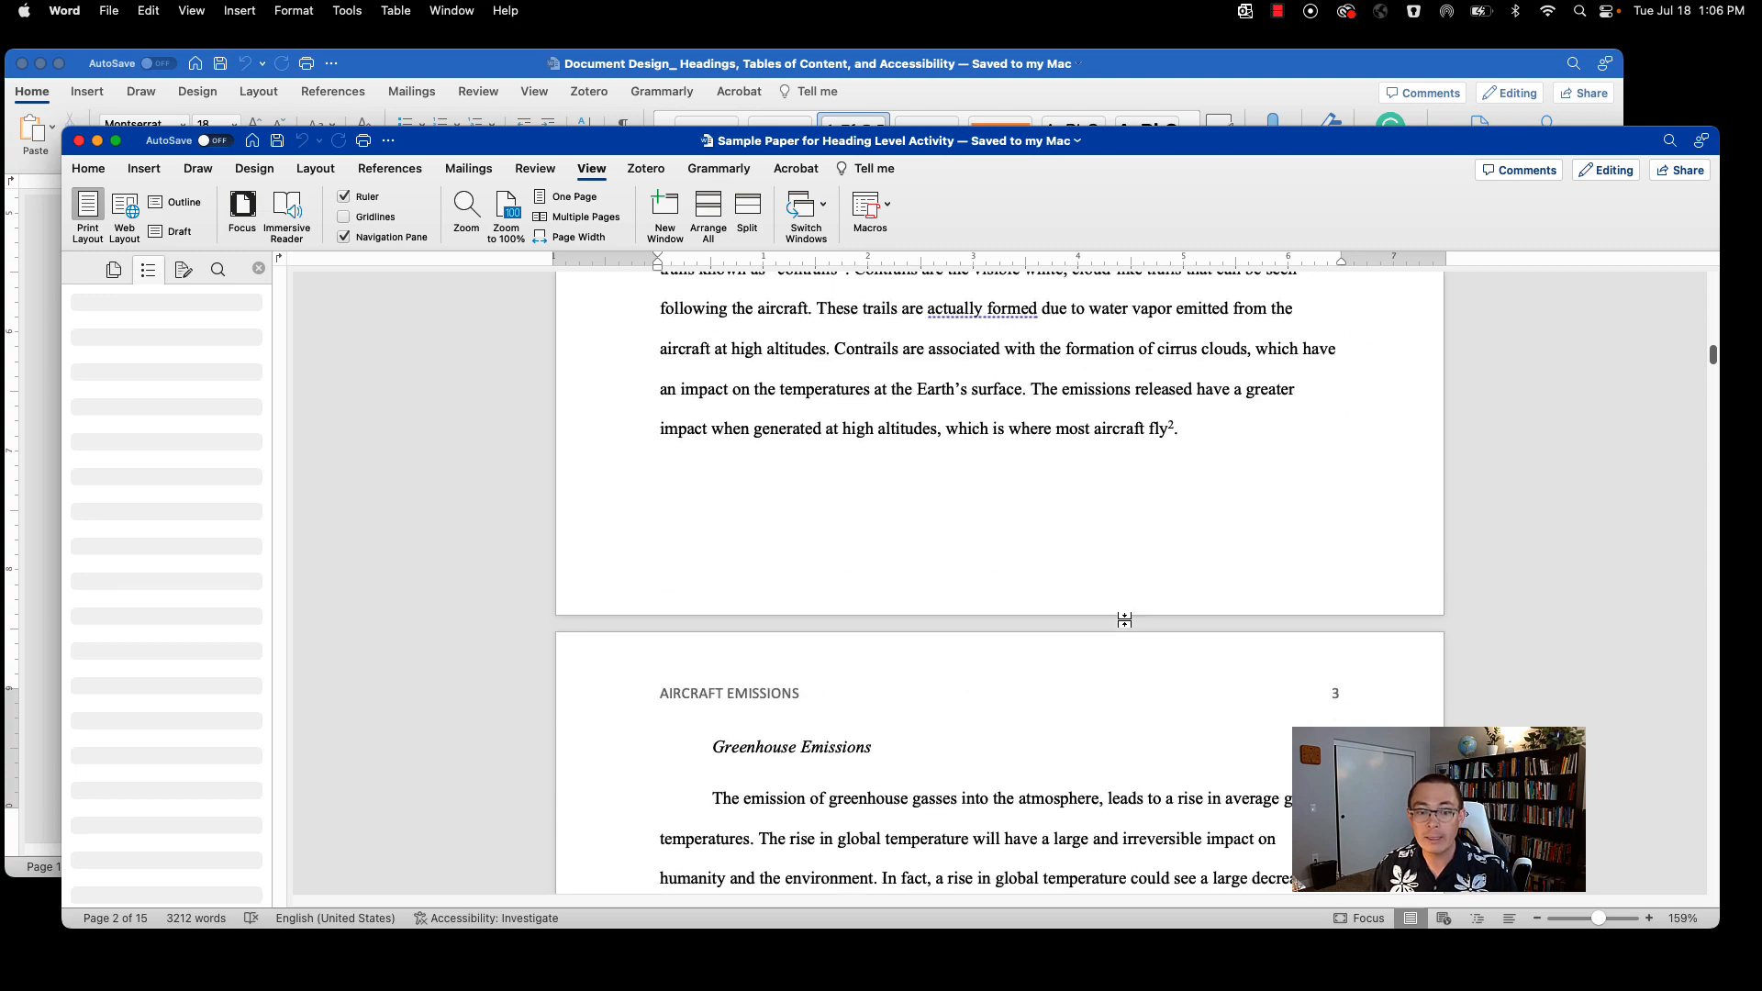
scroll(1125, 620, "up", 10)
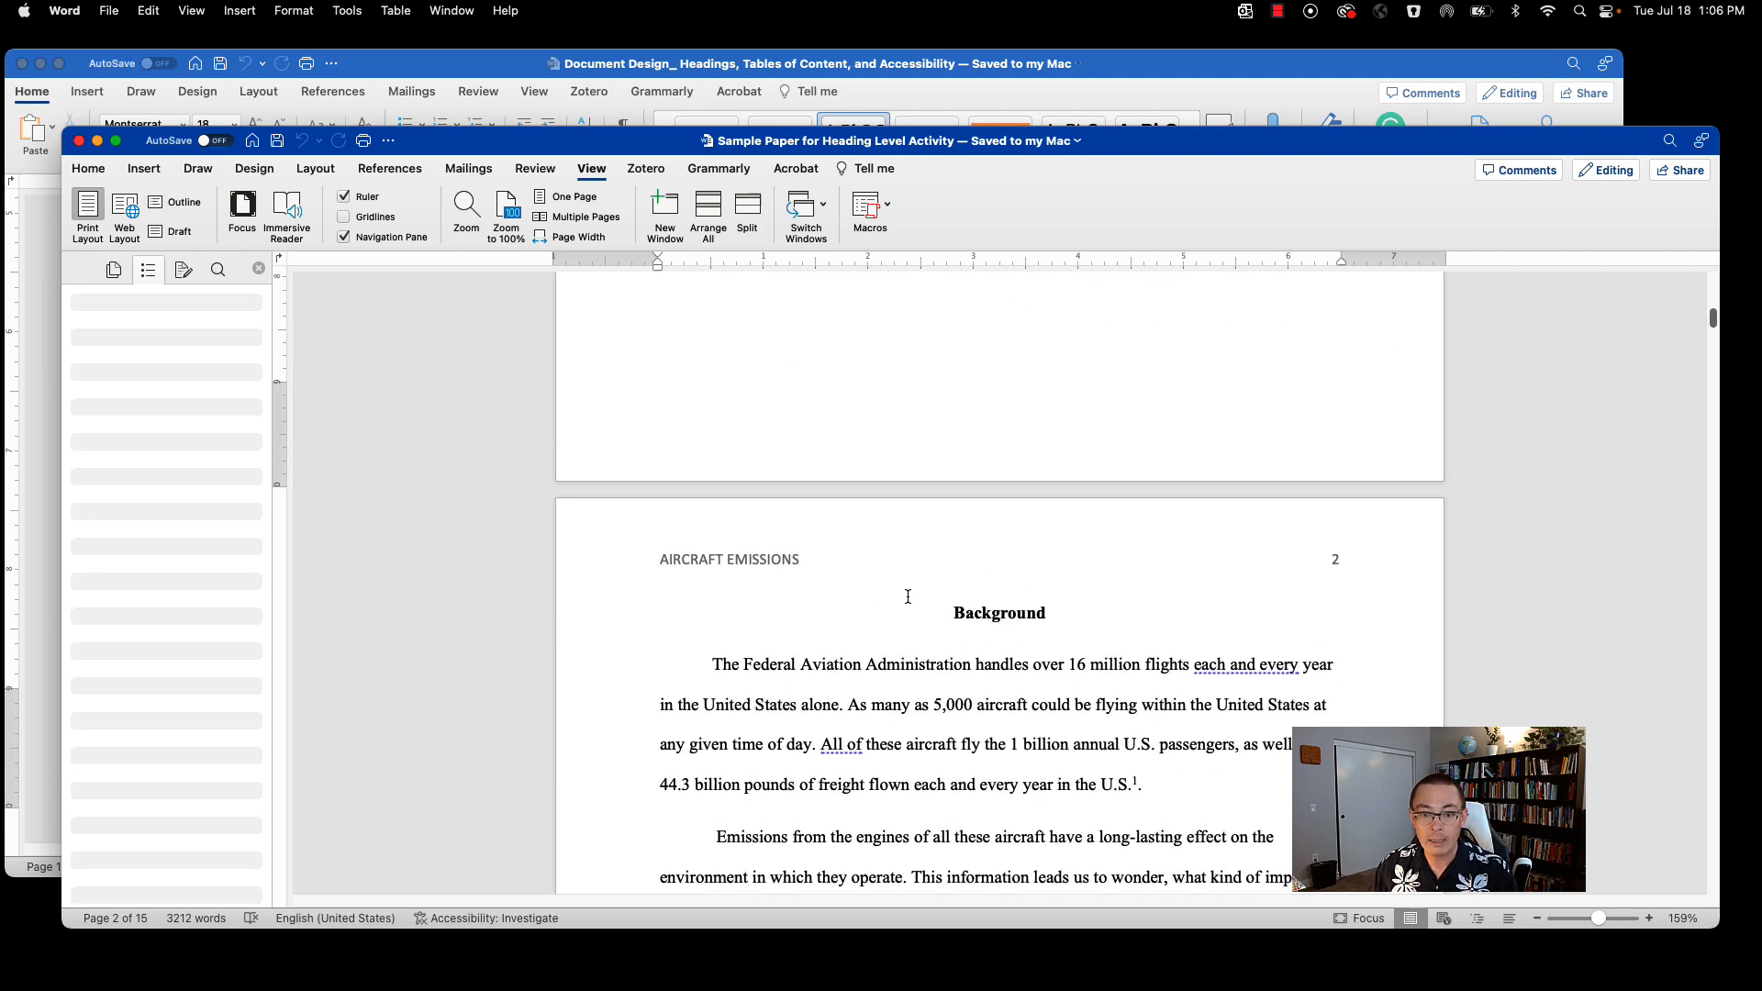
scroll(908, 597, "down", 15)
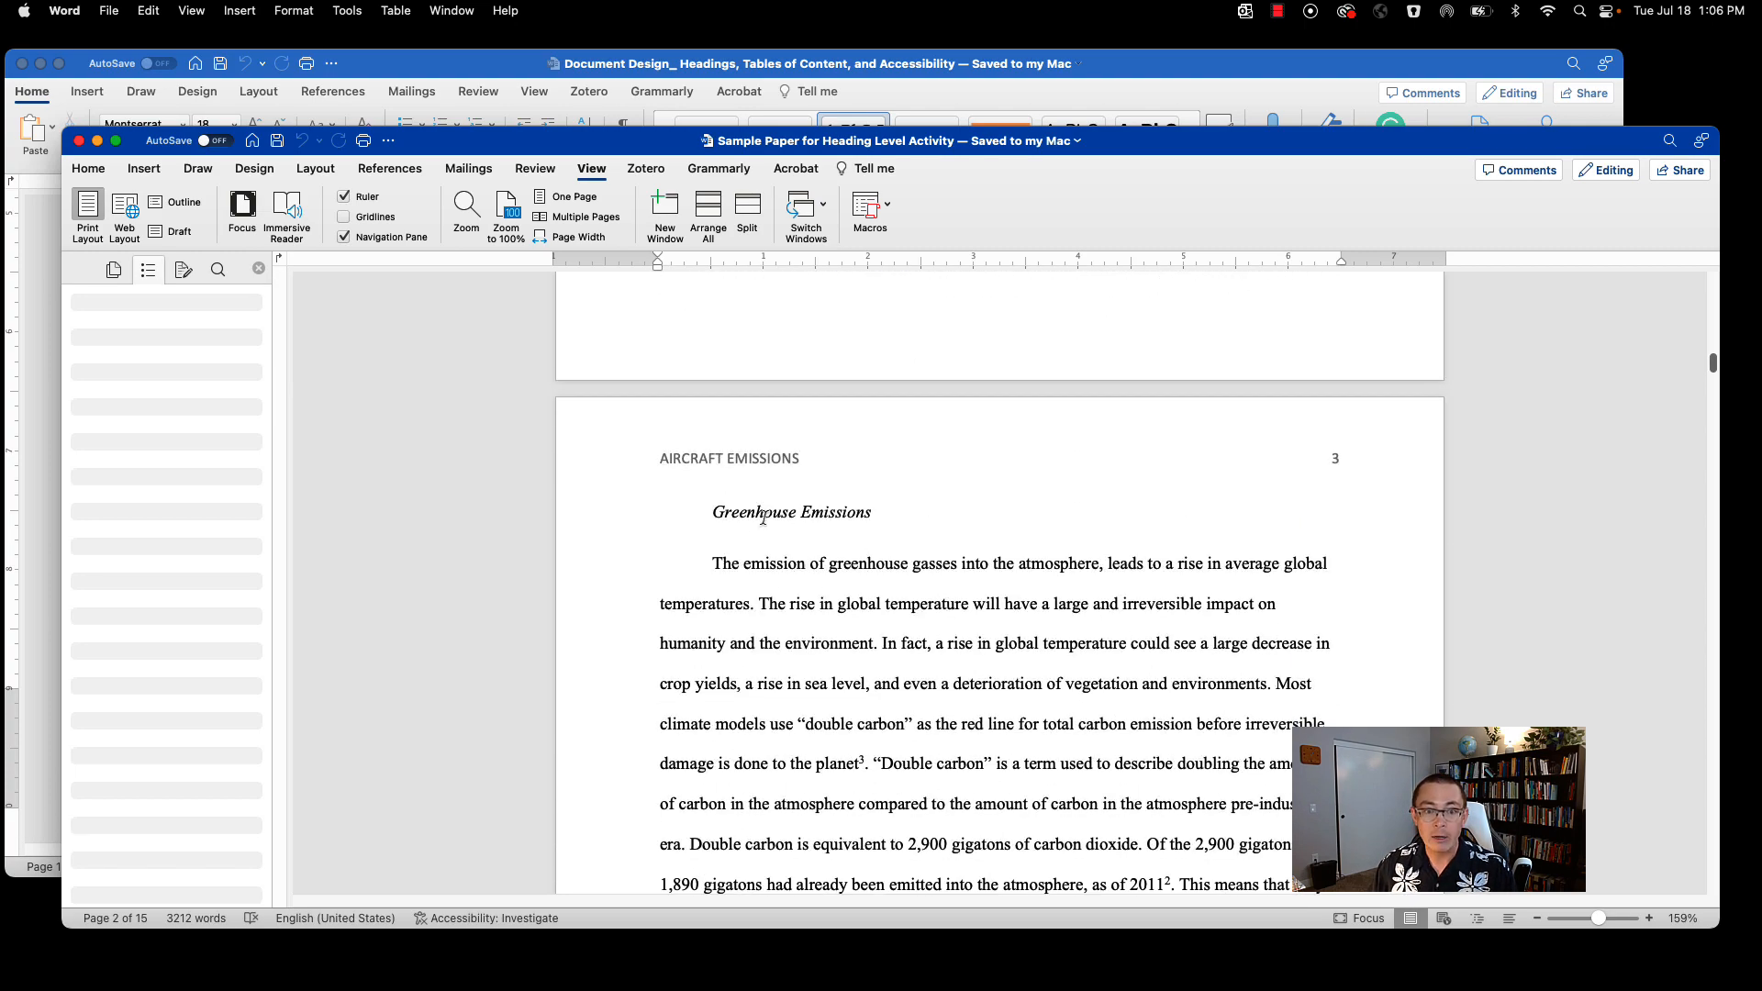
scroll(774, 523, "down", 10)
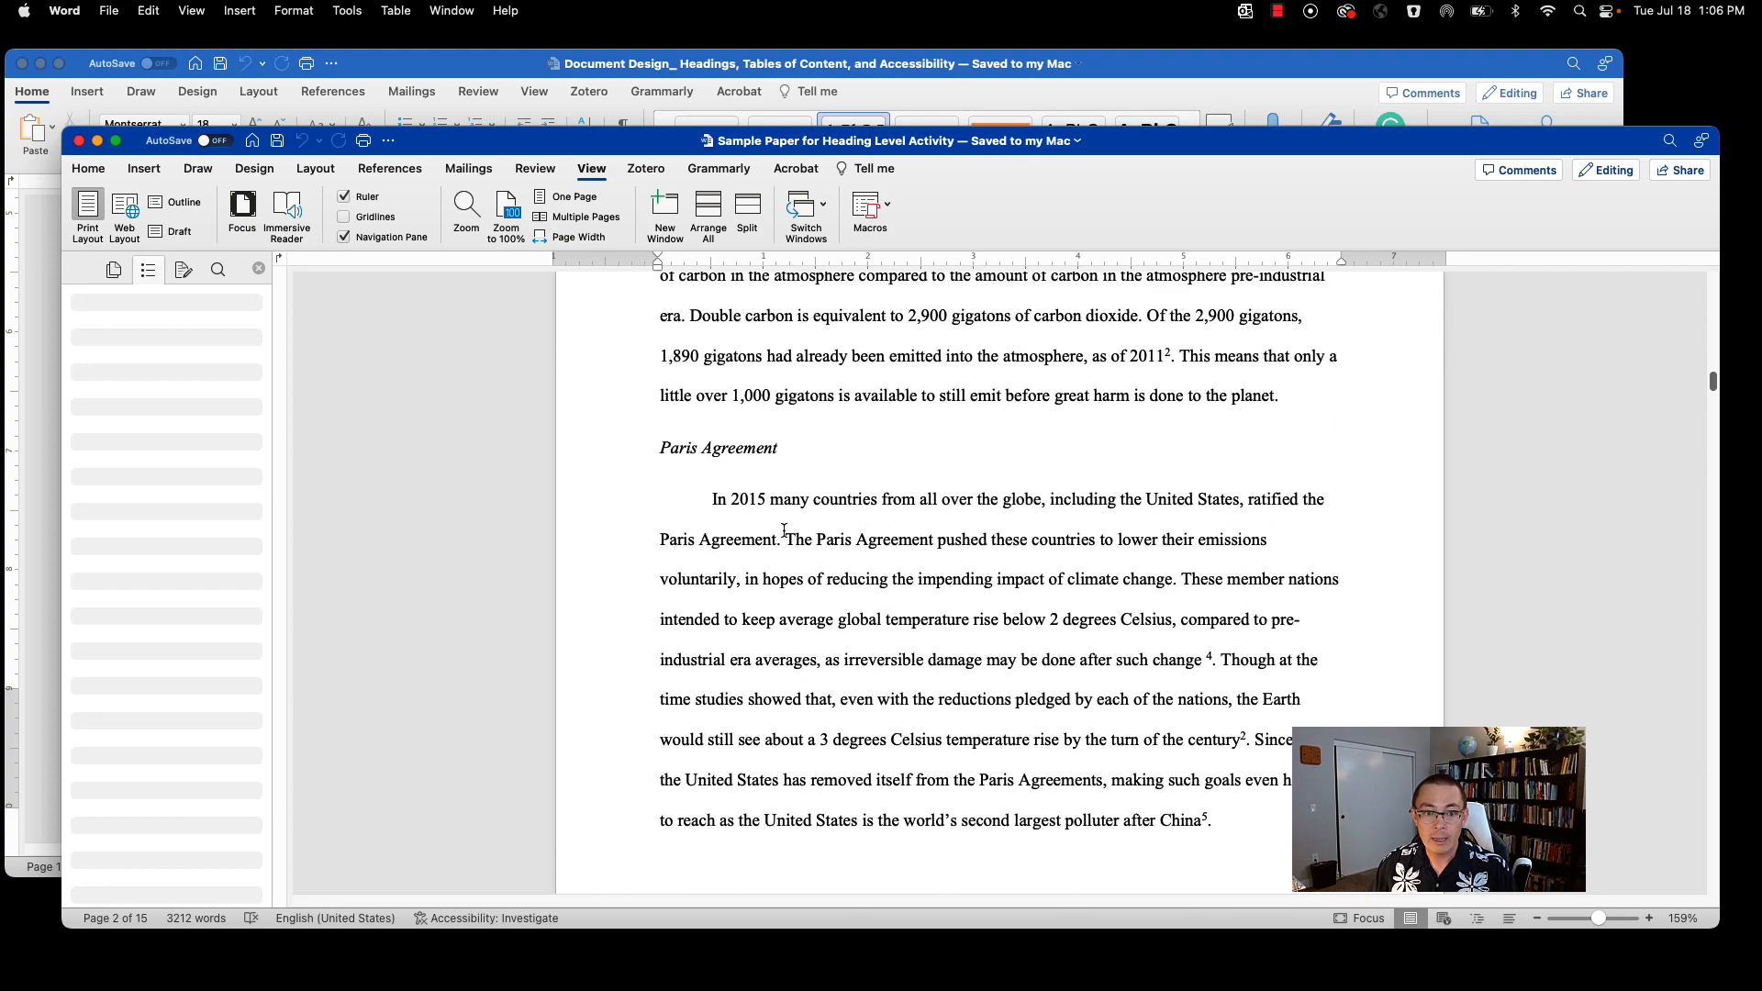
scroll(1019, 661, "down", 12)
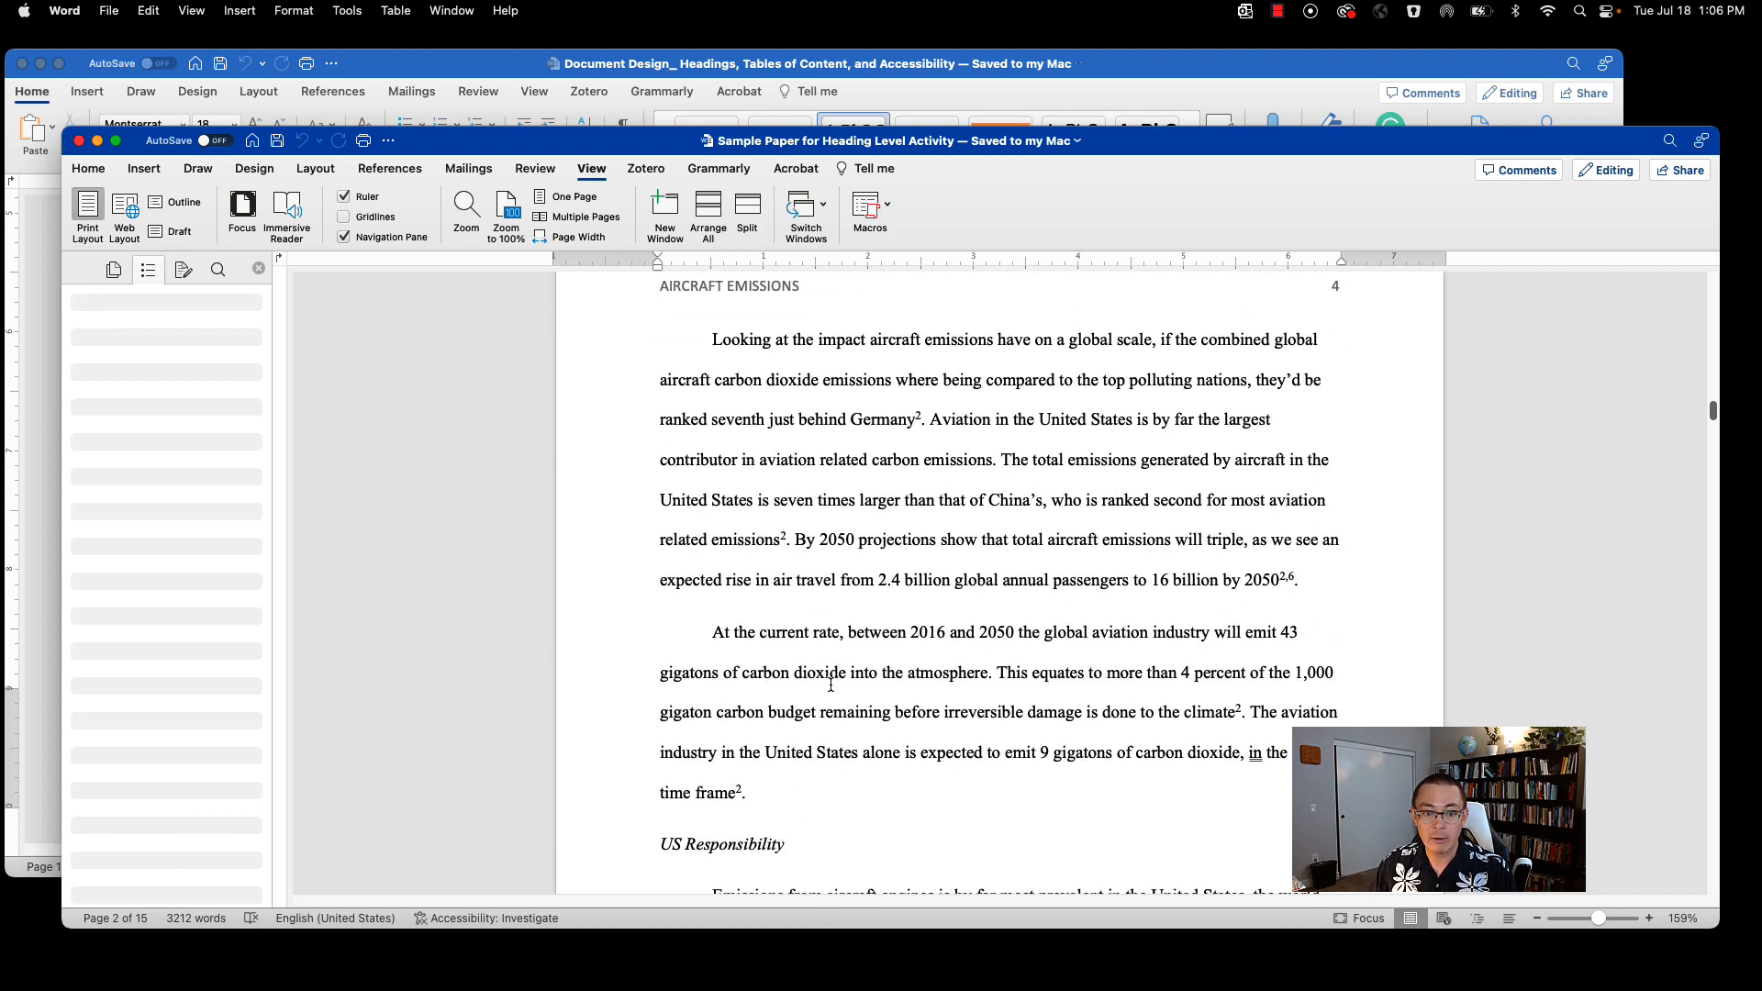
scroll(830, 685, "down", 5)
scroll(1043, 584, "up", 7)
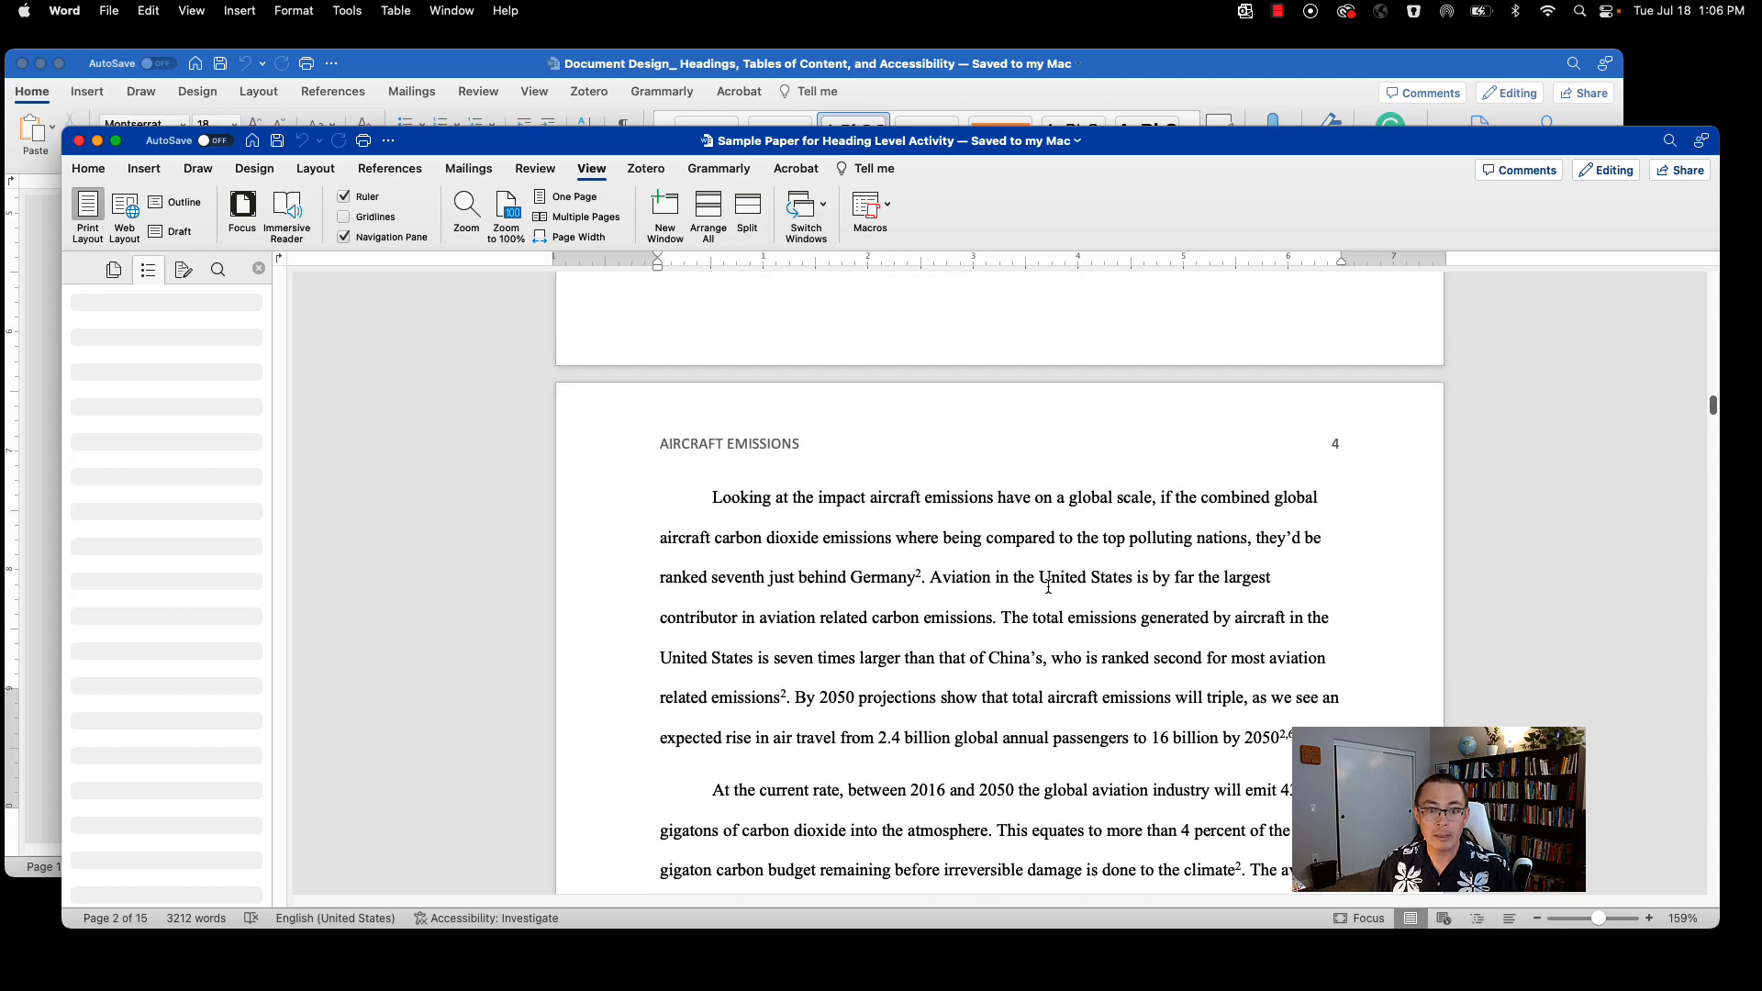
scroll(1048, 586, "up", 15)
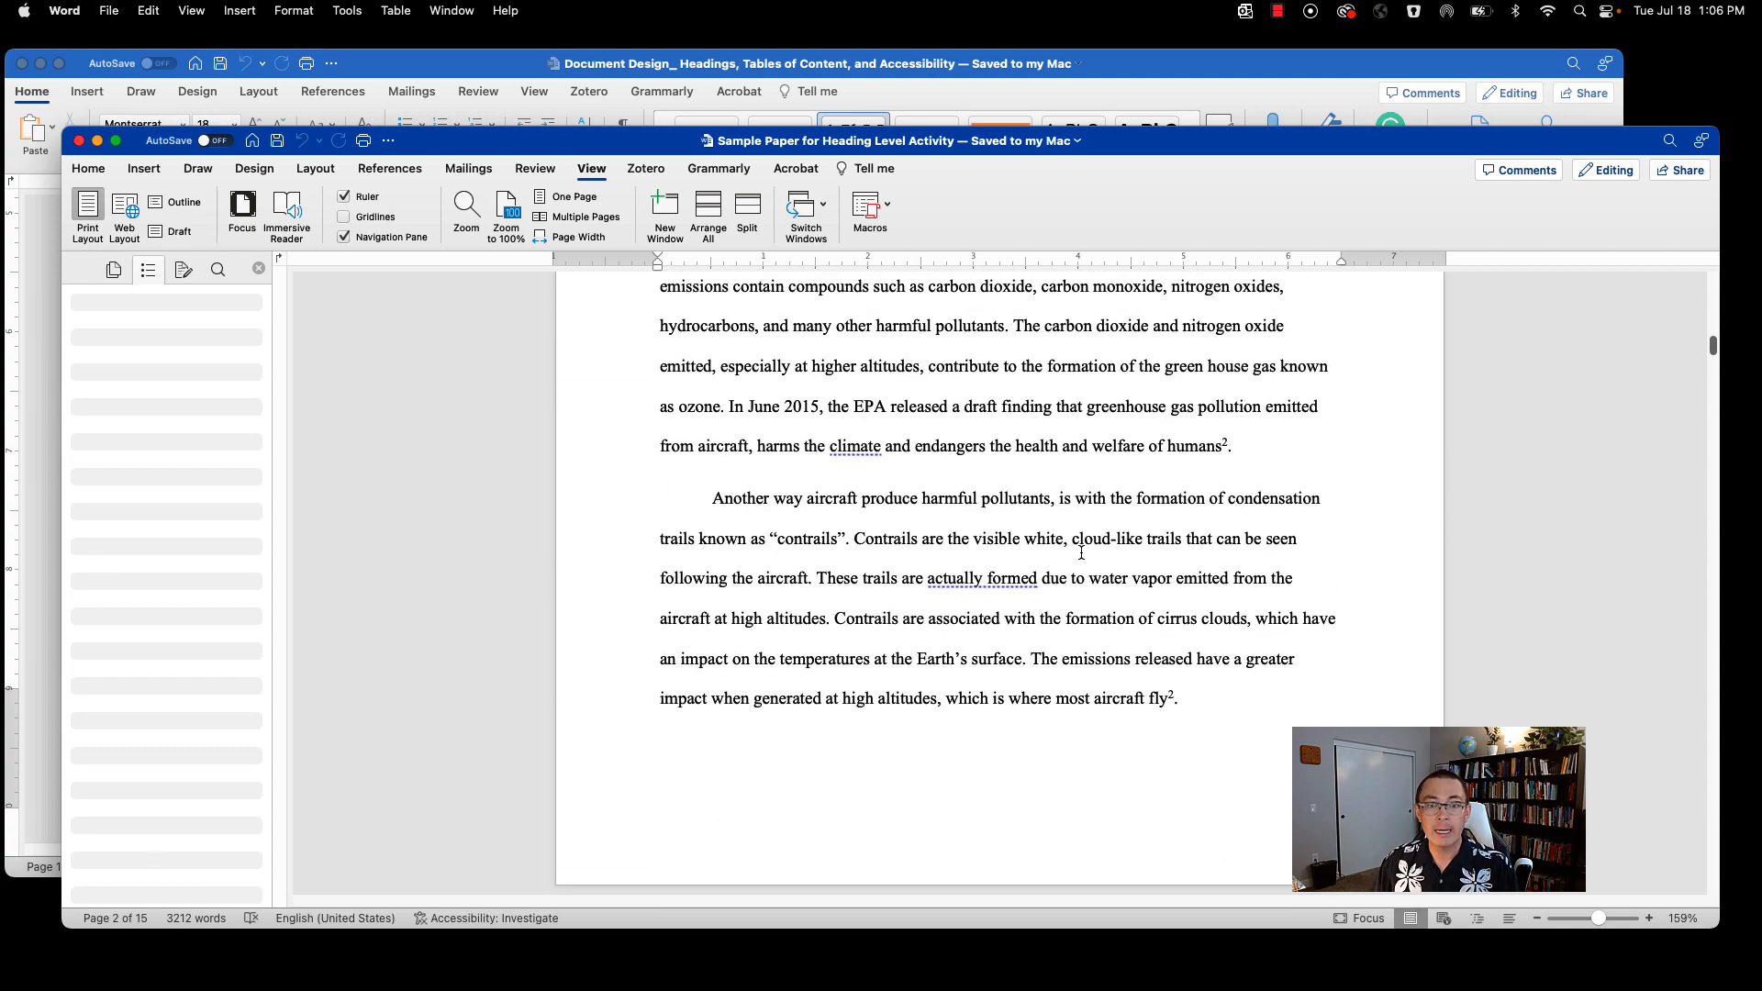
scroll(1082, 554, "up", 10)
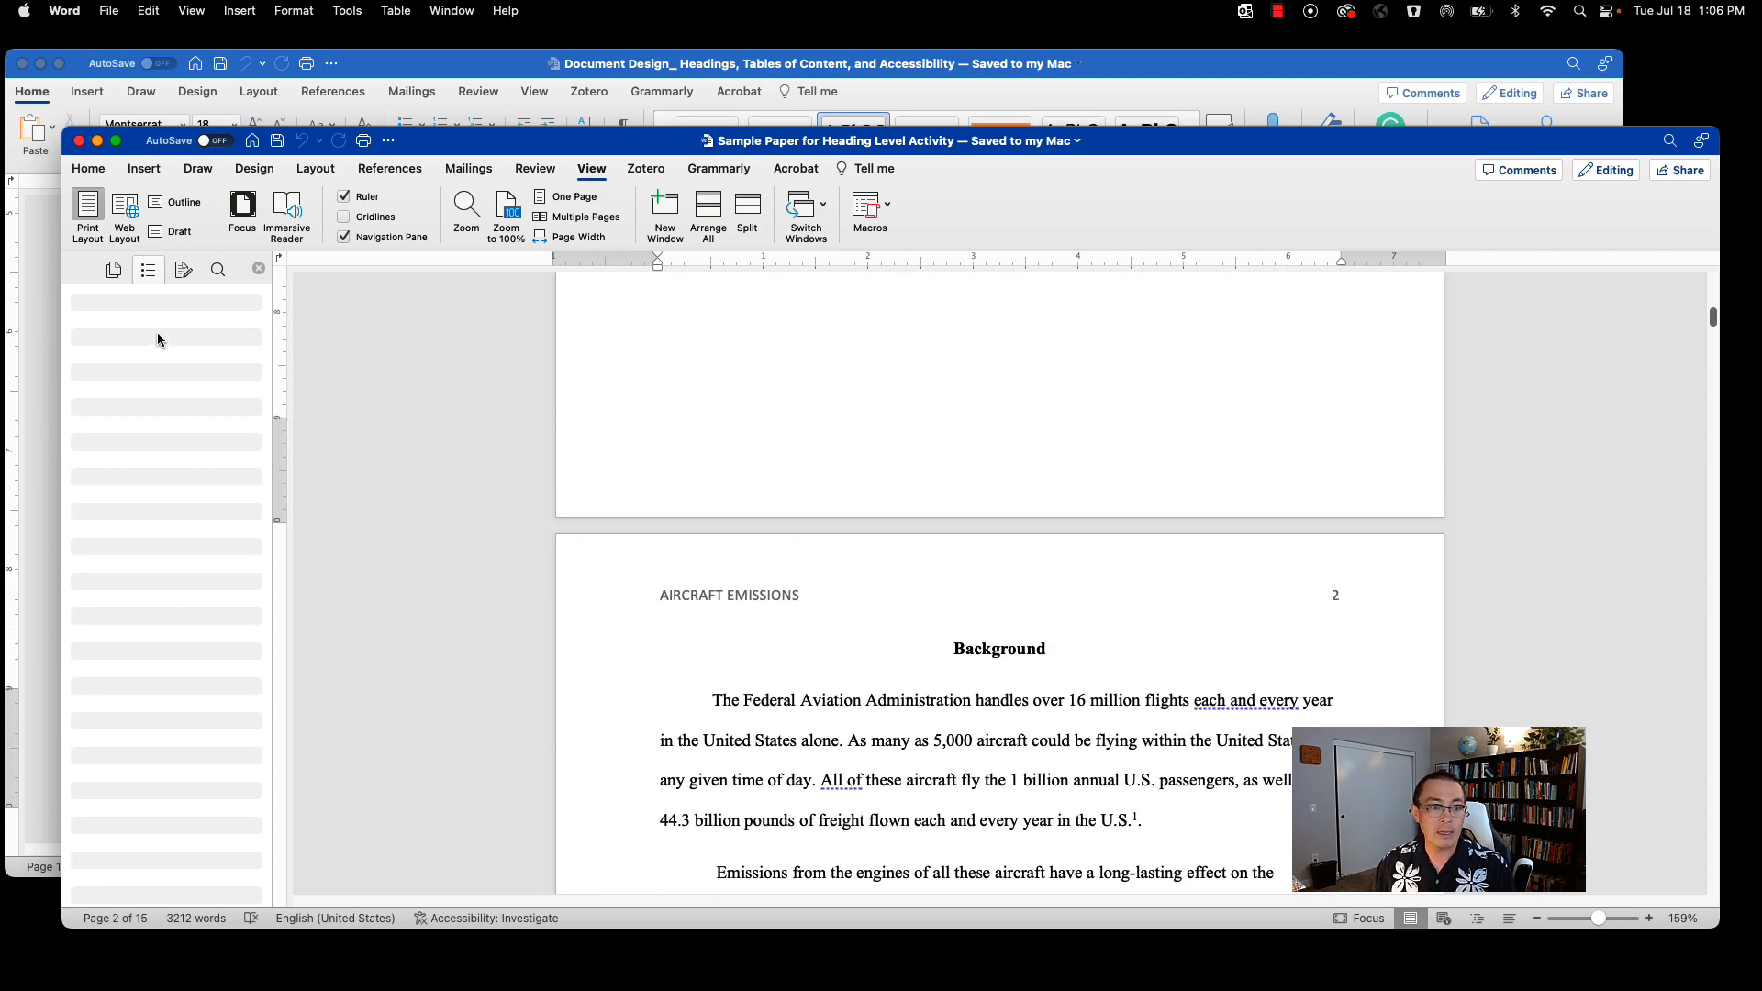
Step: Return to the Document Design worksheet and read the "Create a Level 1 Heading" instructions on its second page
left_click(1153, 83)
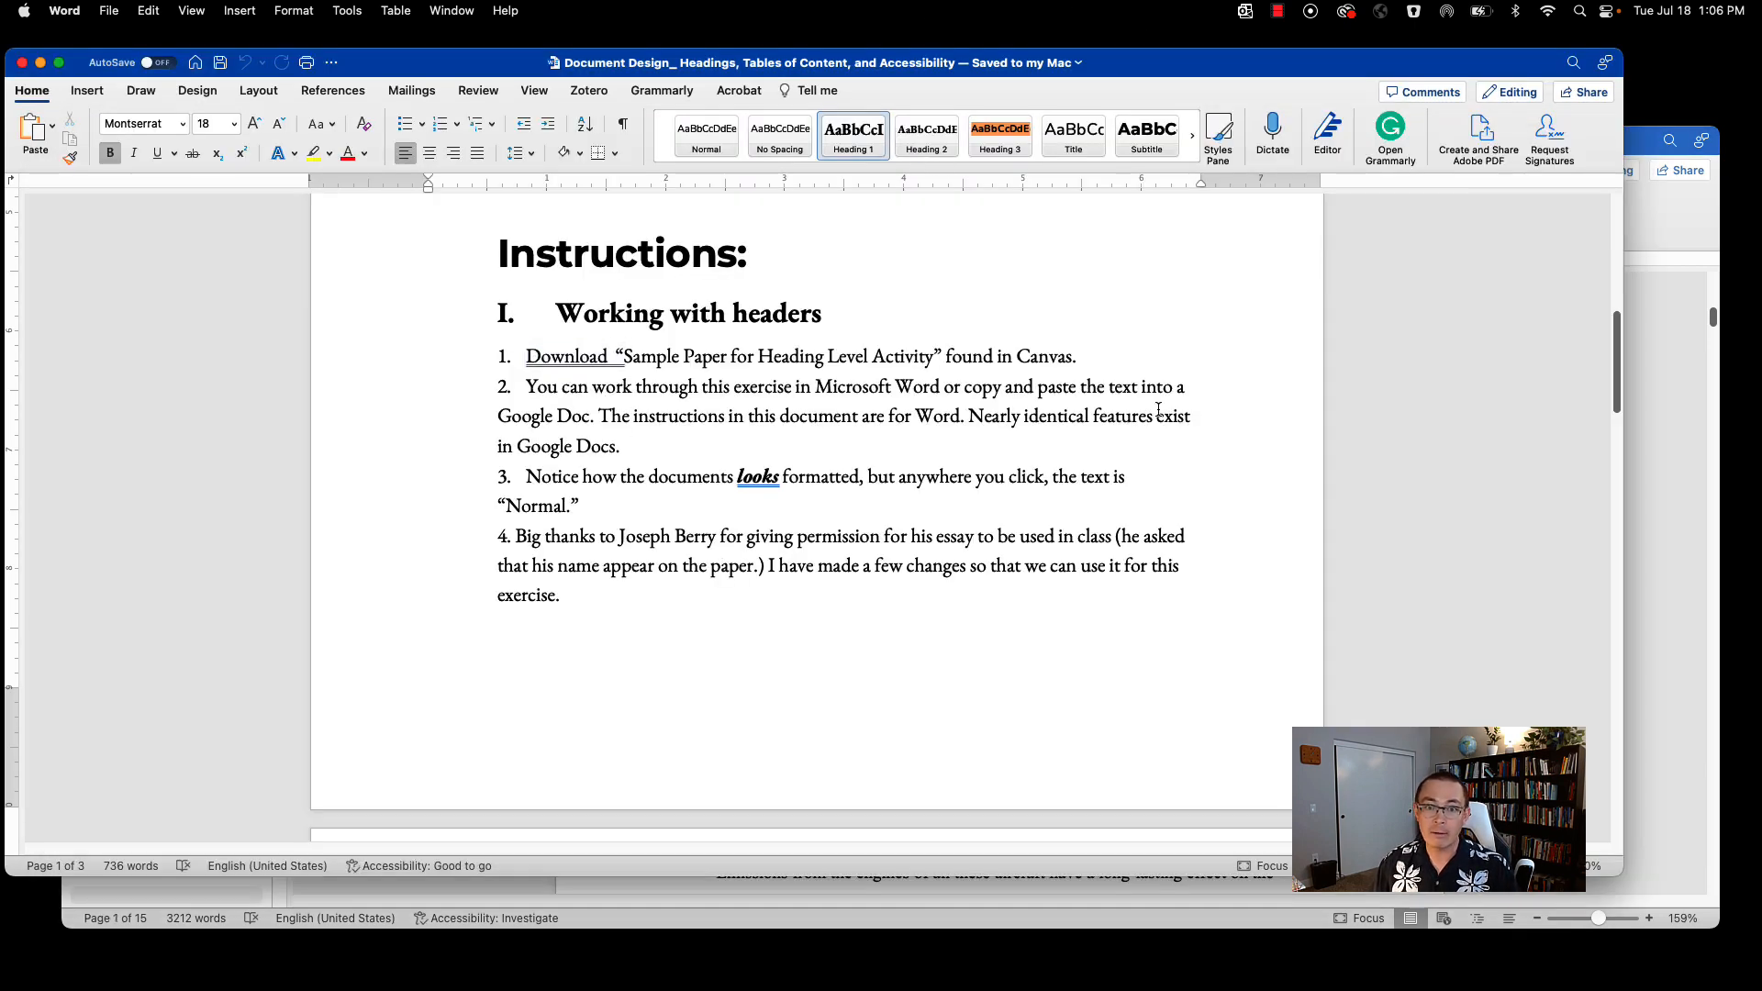
scroll(851, 569, "down", 10)
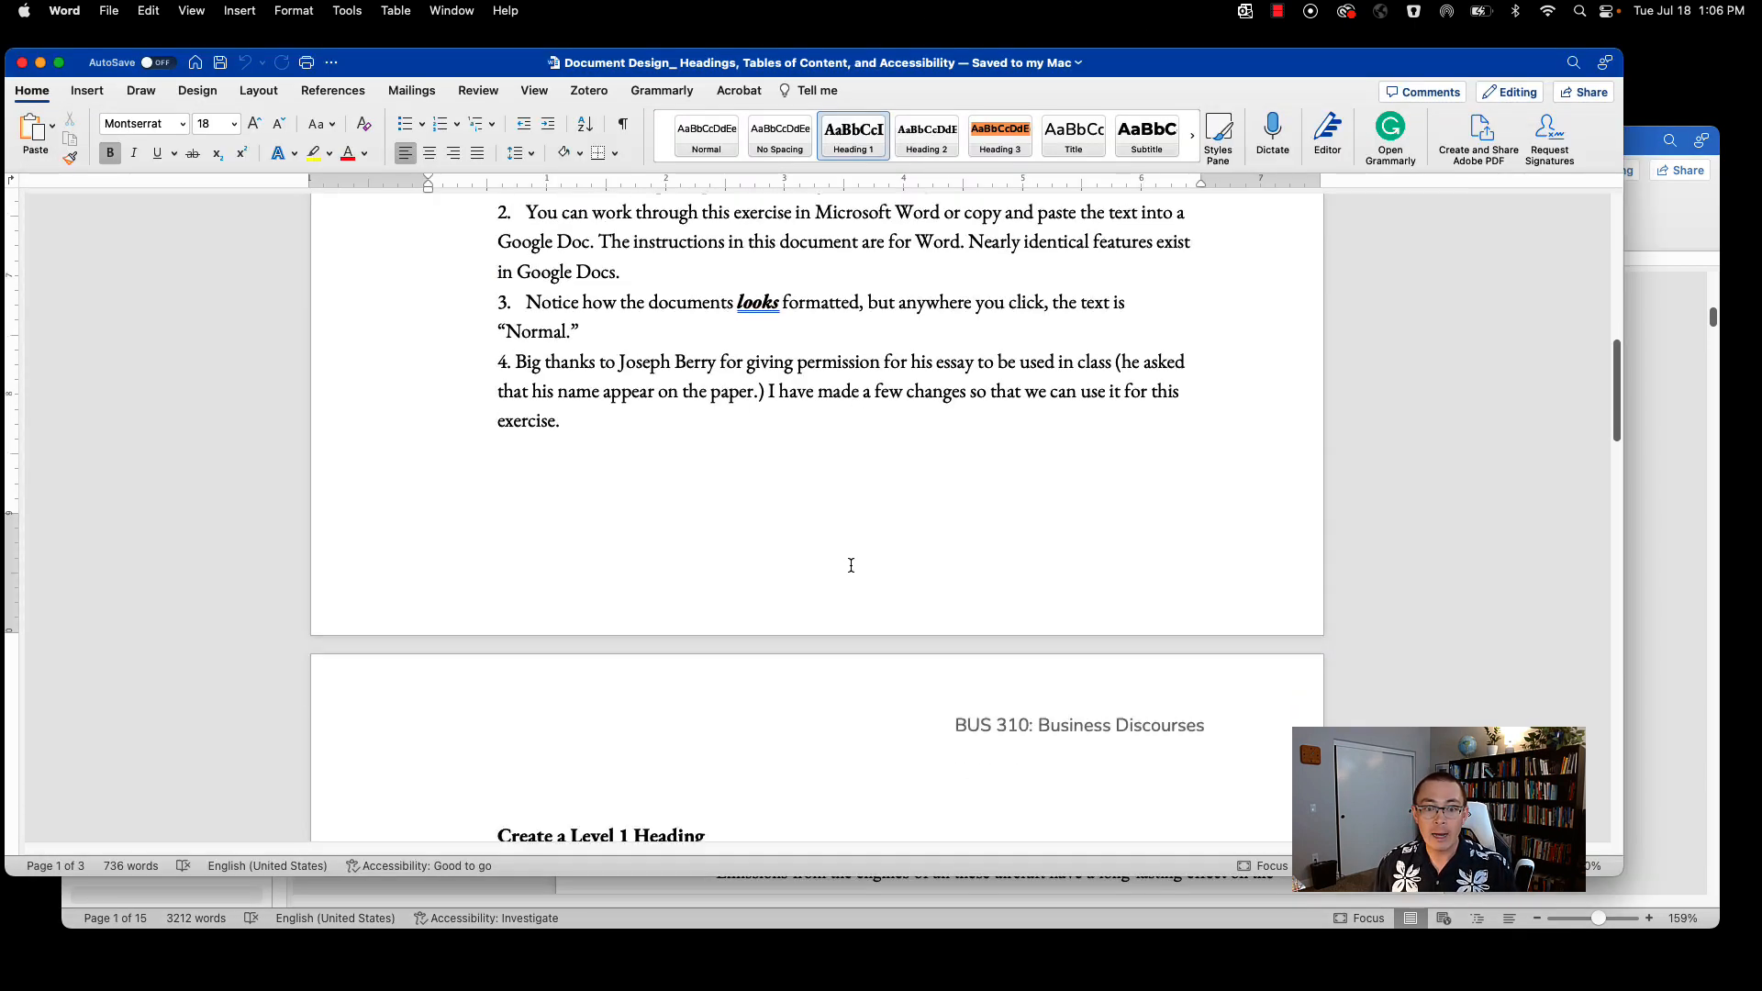
scroll(881, 569, "down", 5)
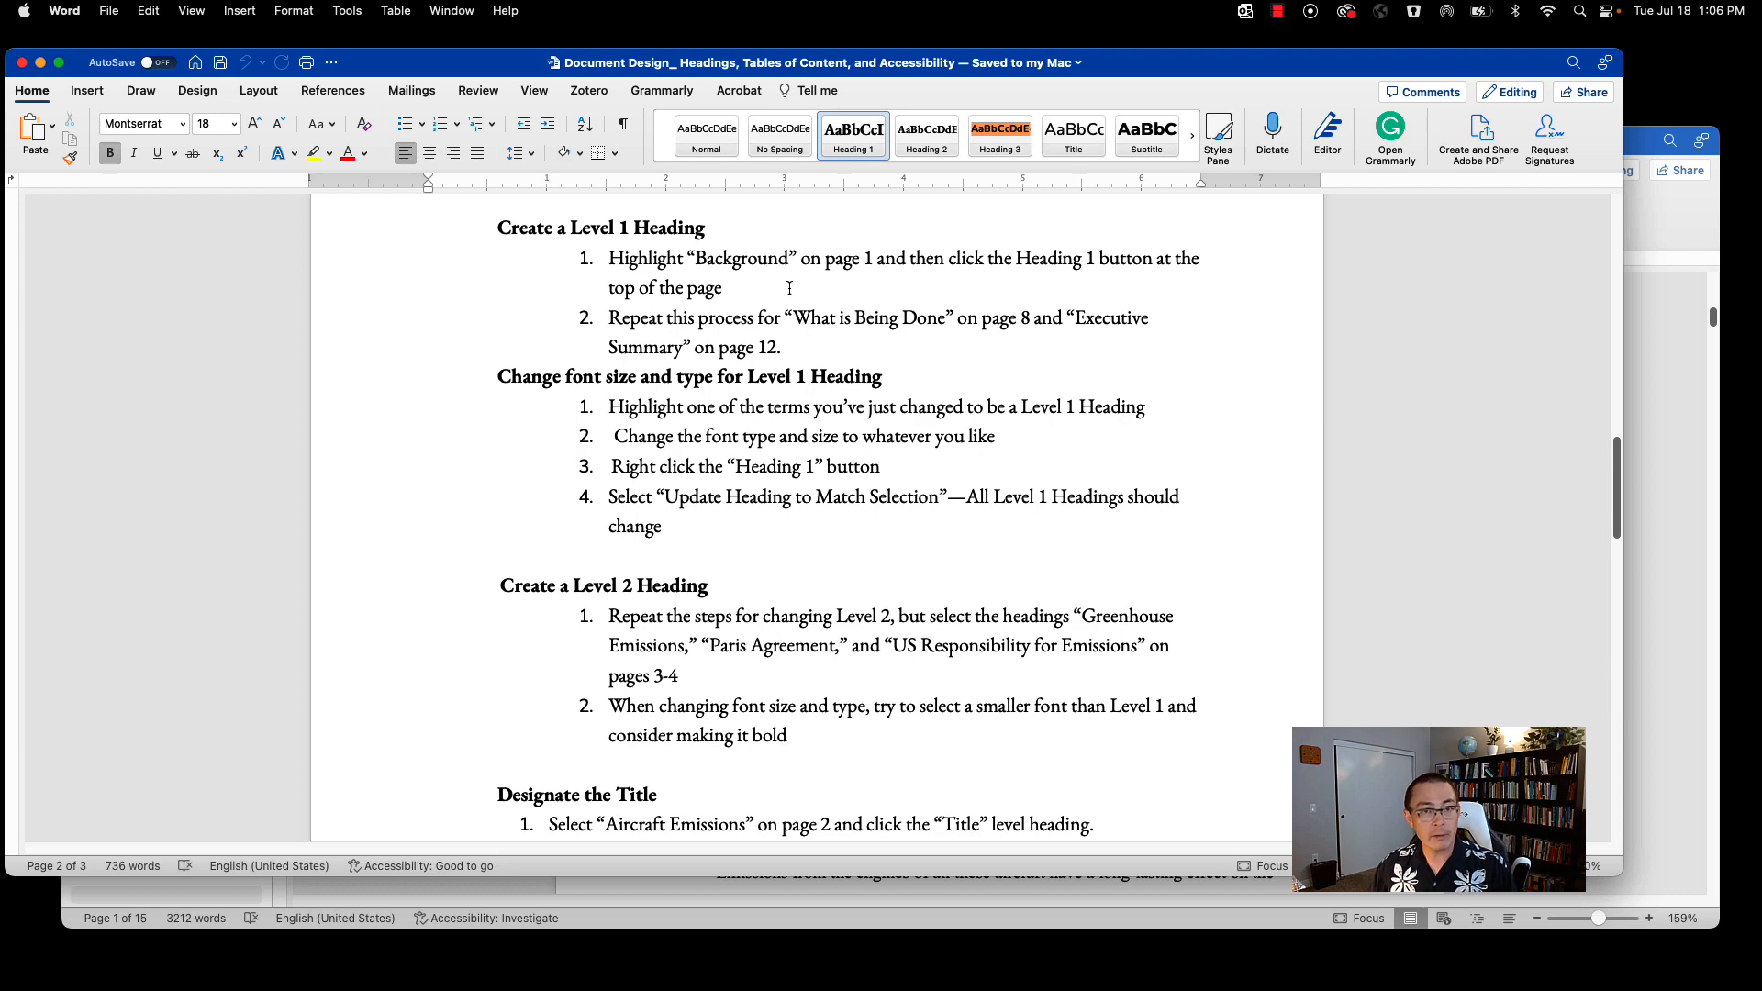
Step: In the sample paper, apply the Heading 1 style to the "Background" heading on page 2
left_click(1665, 477)
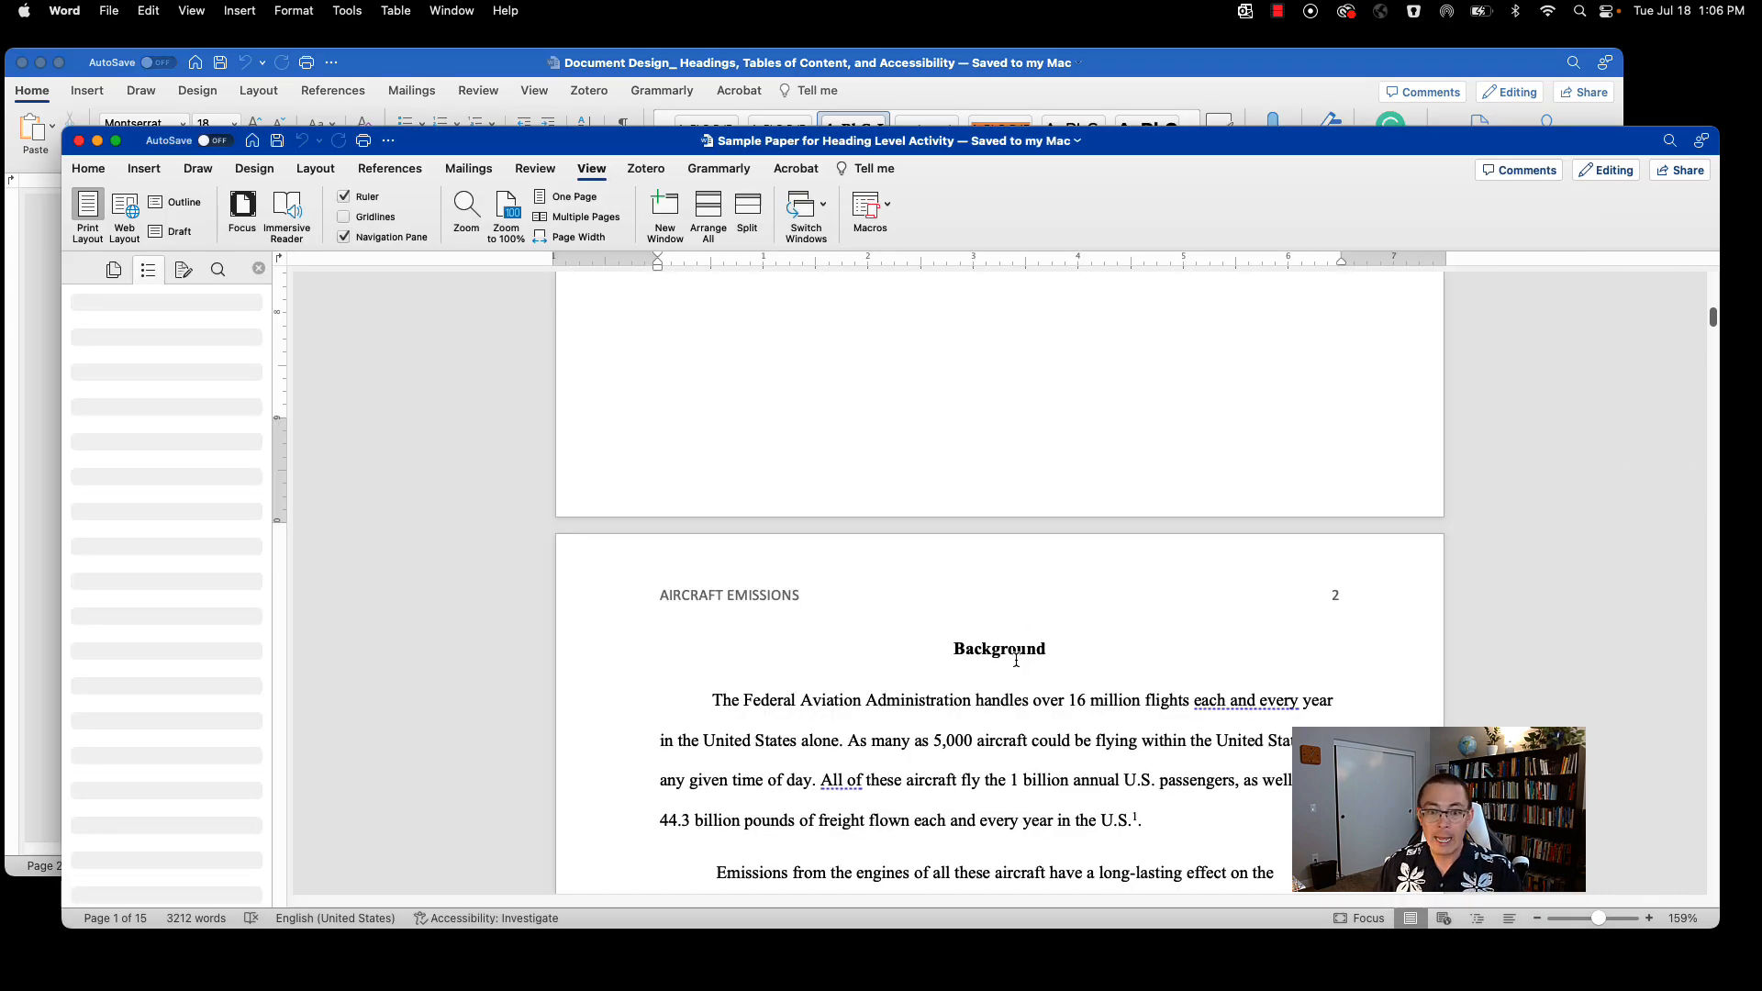
triple_click(981, 648)
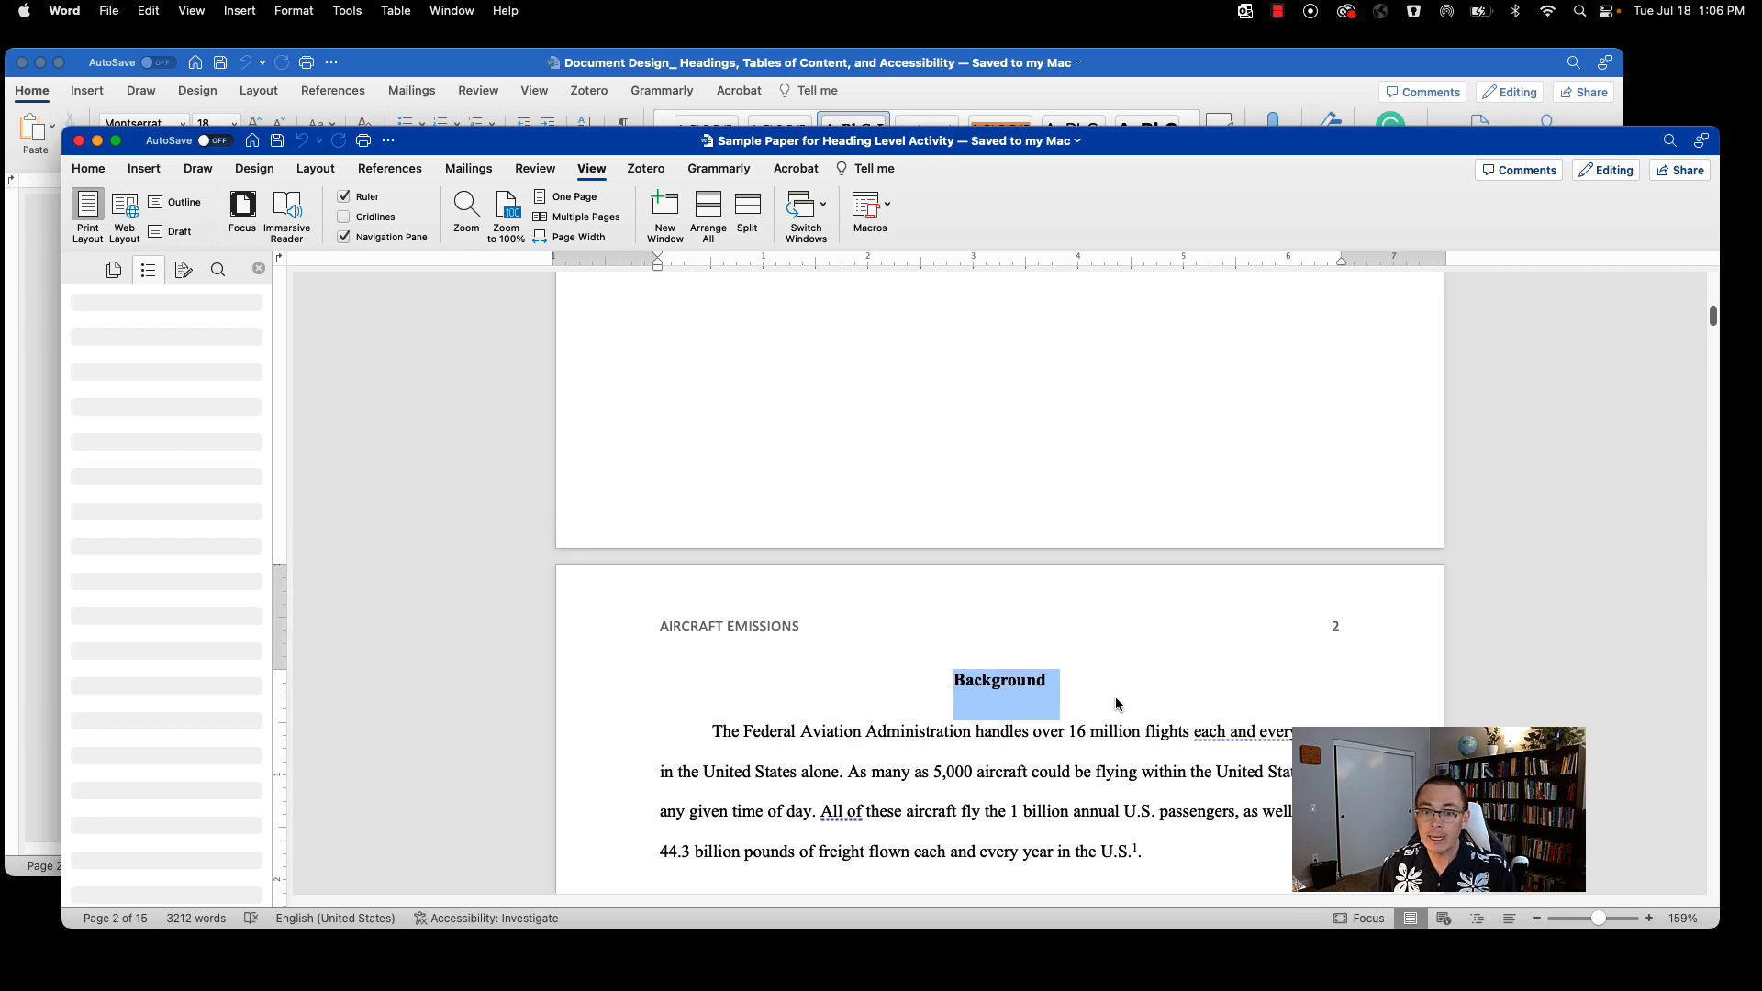
scroll(1116, 697, "down", 5)
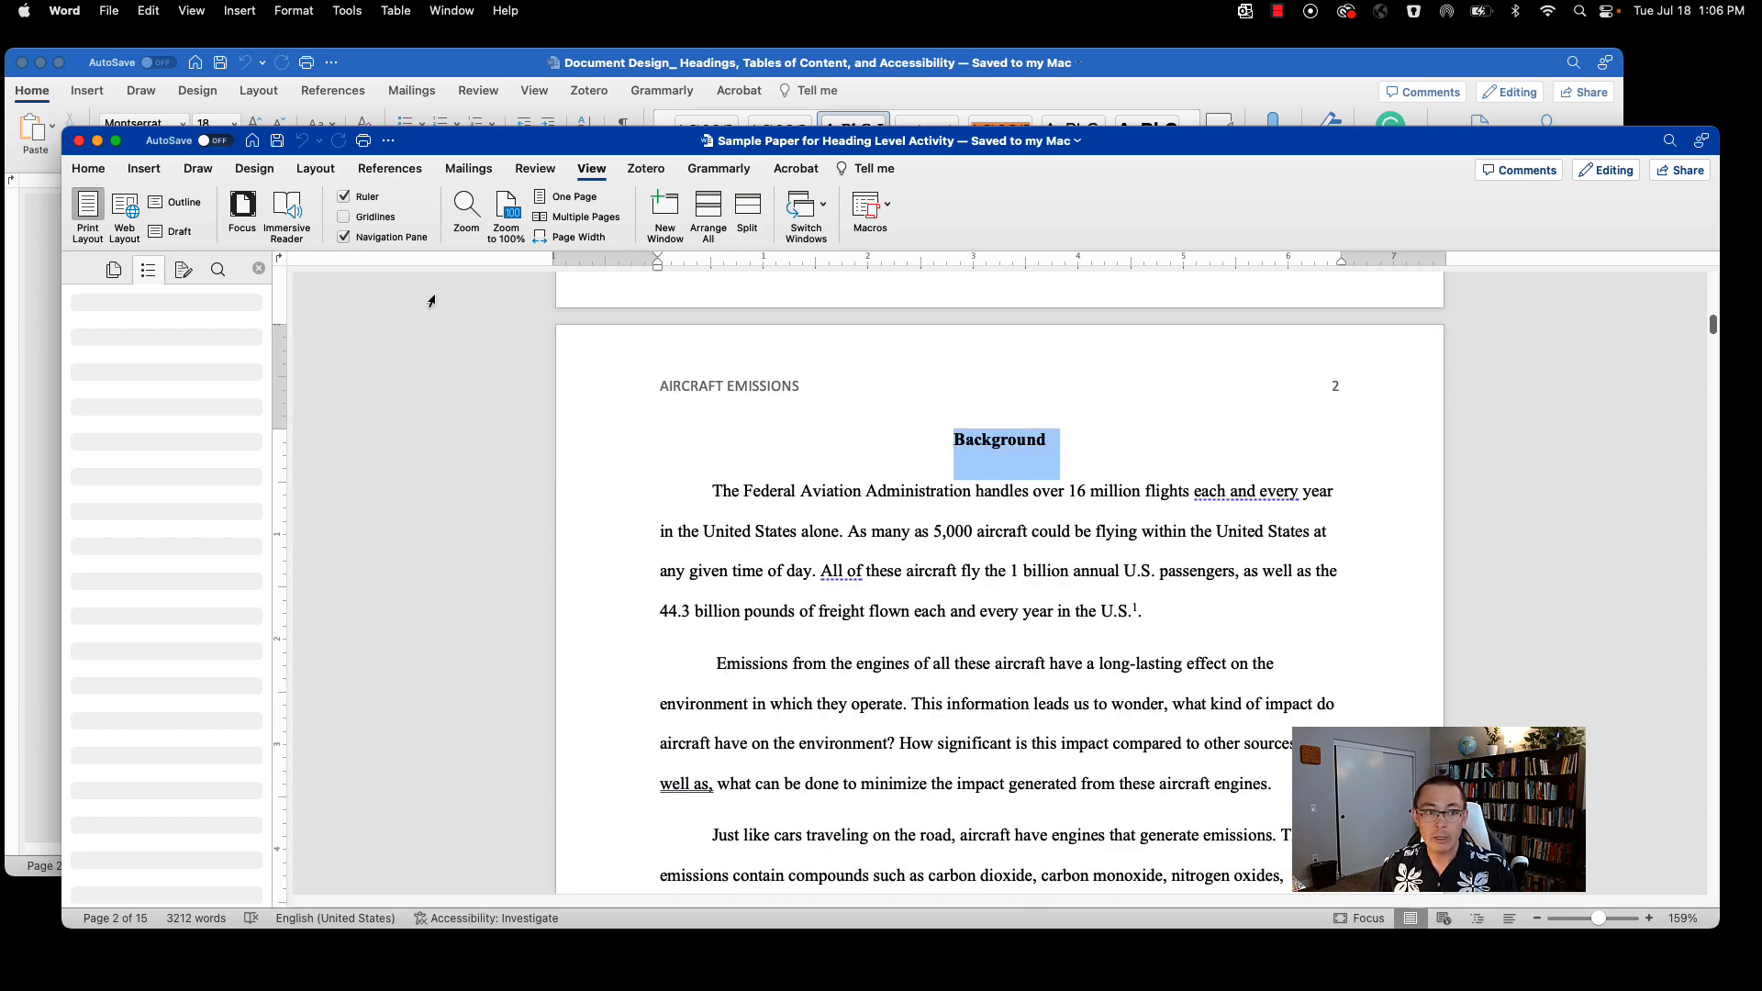
scroll(994, 634, "down", 1)
left_click(89, 170)
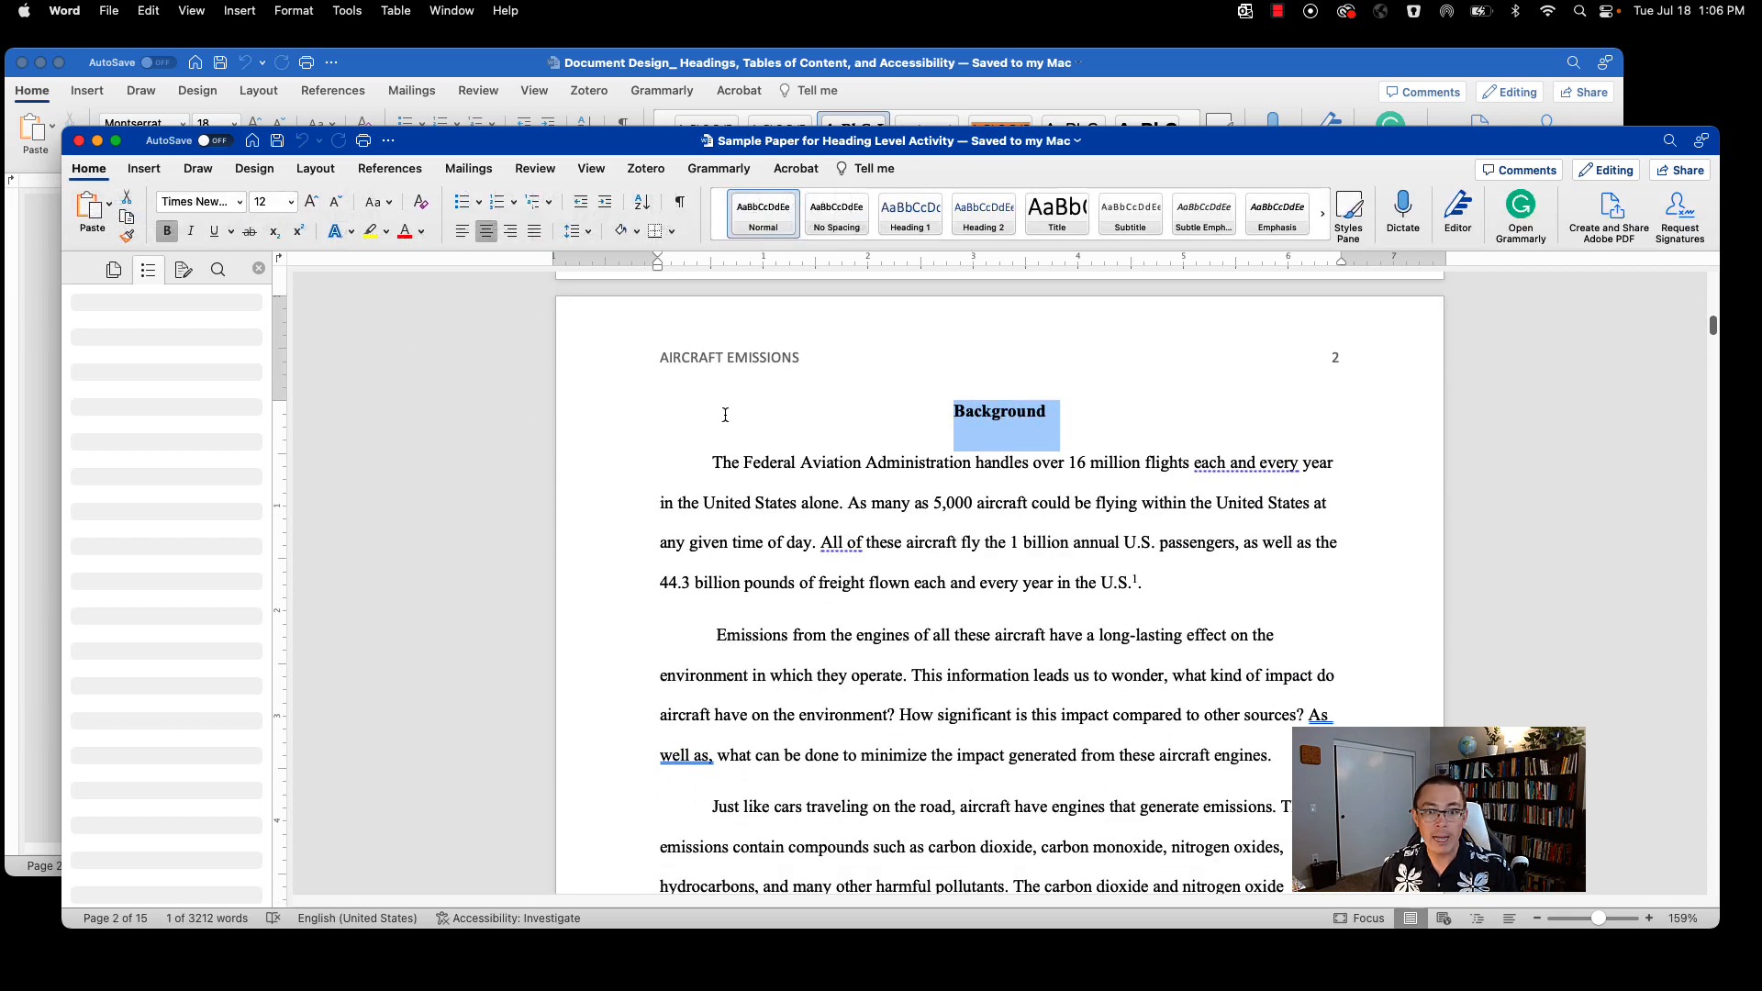
left_click(924, 227)
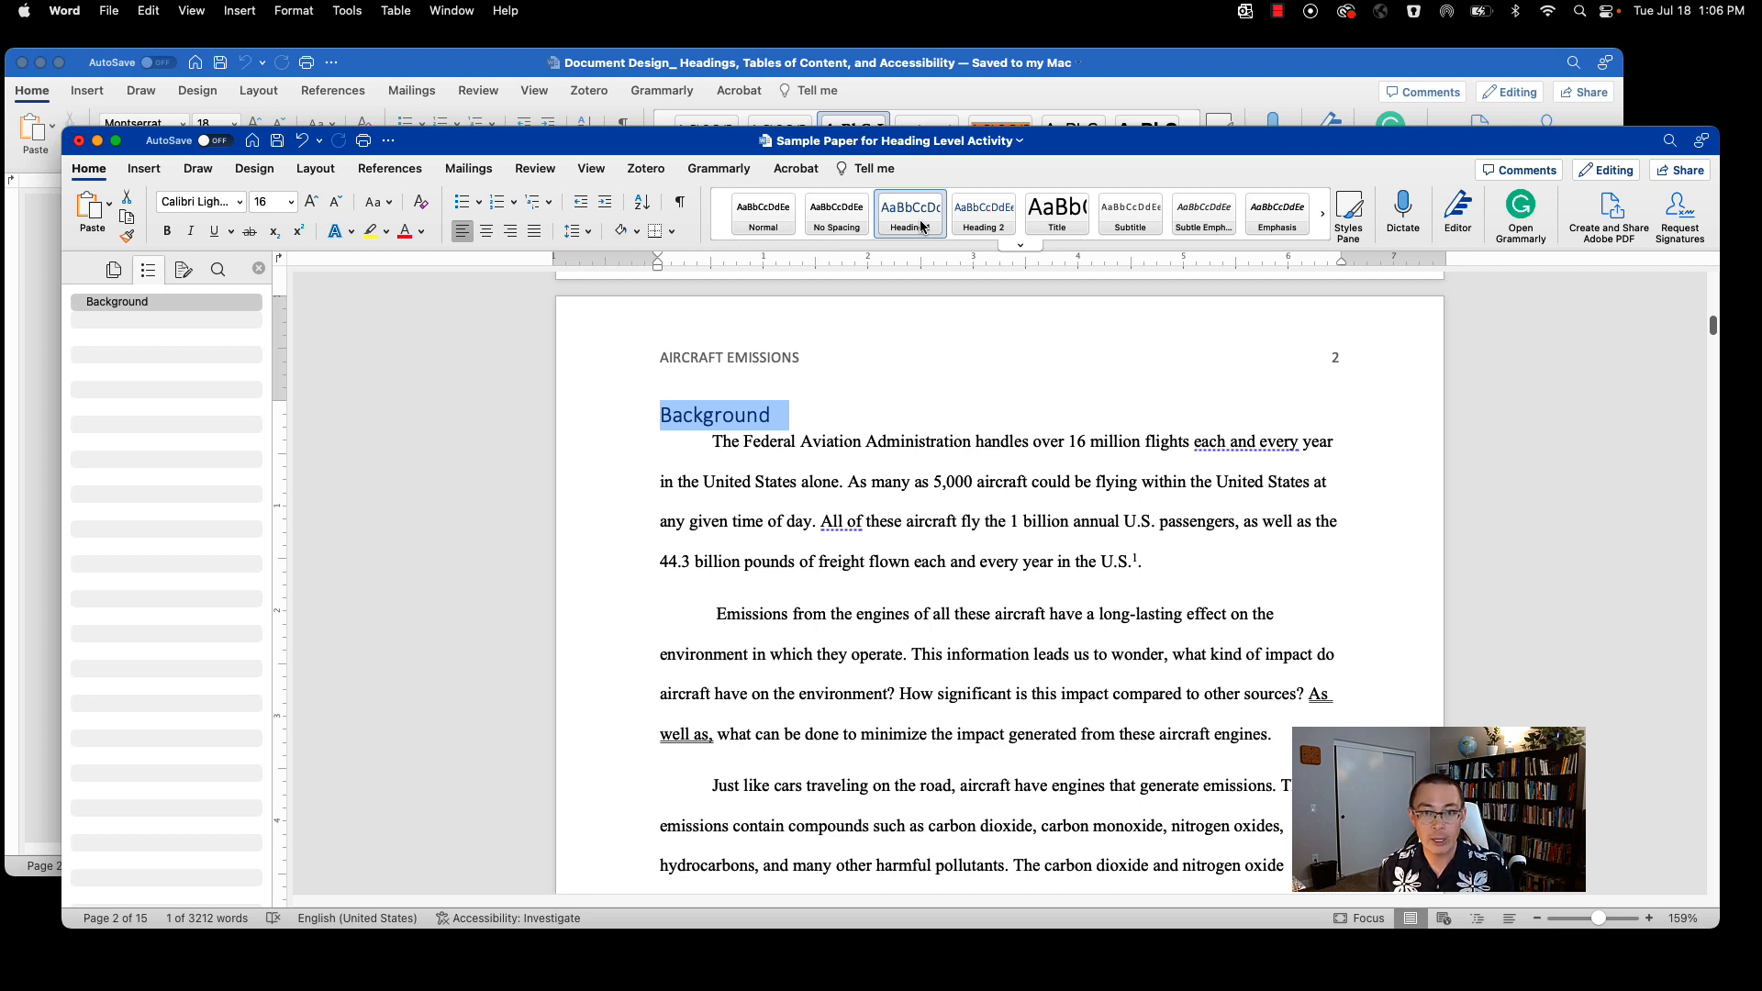
left_click(785, 424)
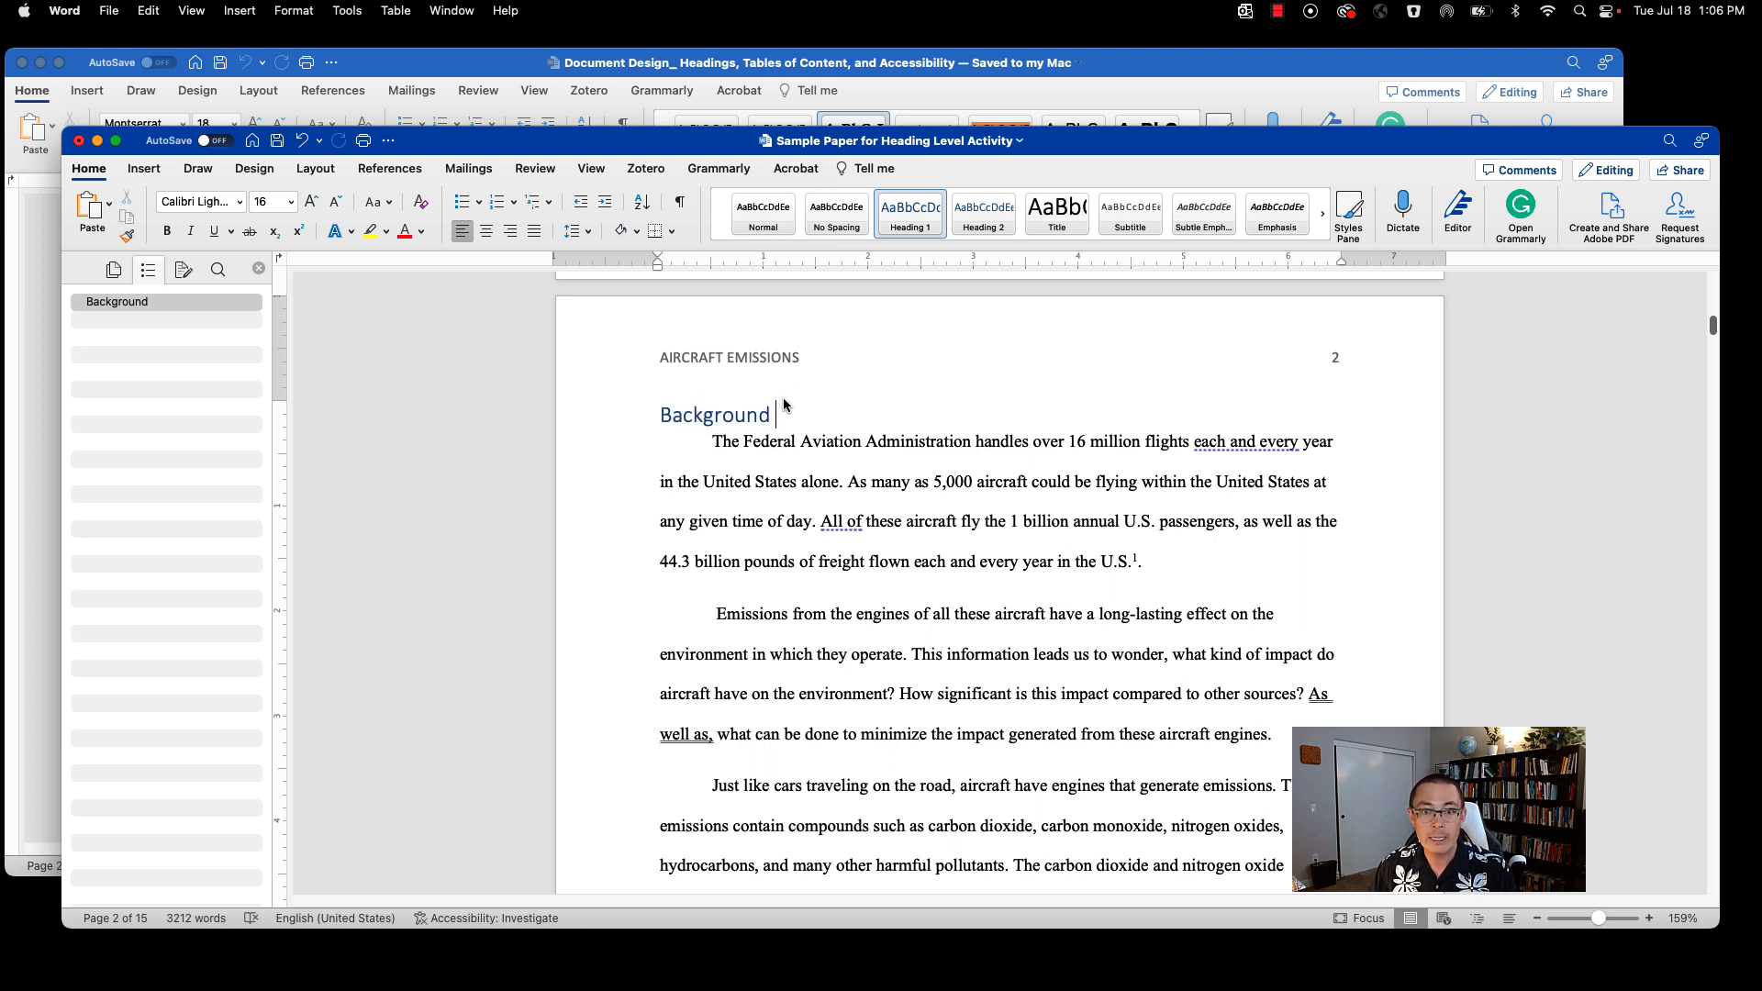
Step: Check the worksheet's Level 1 instructions, then apply the Heading 1 style to the "What is Being Done" heading on page 8 of the sample paper
left_click(1010, 86)
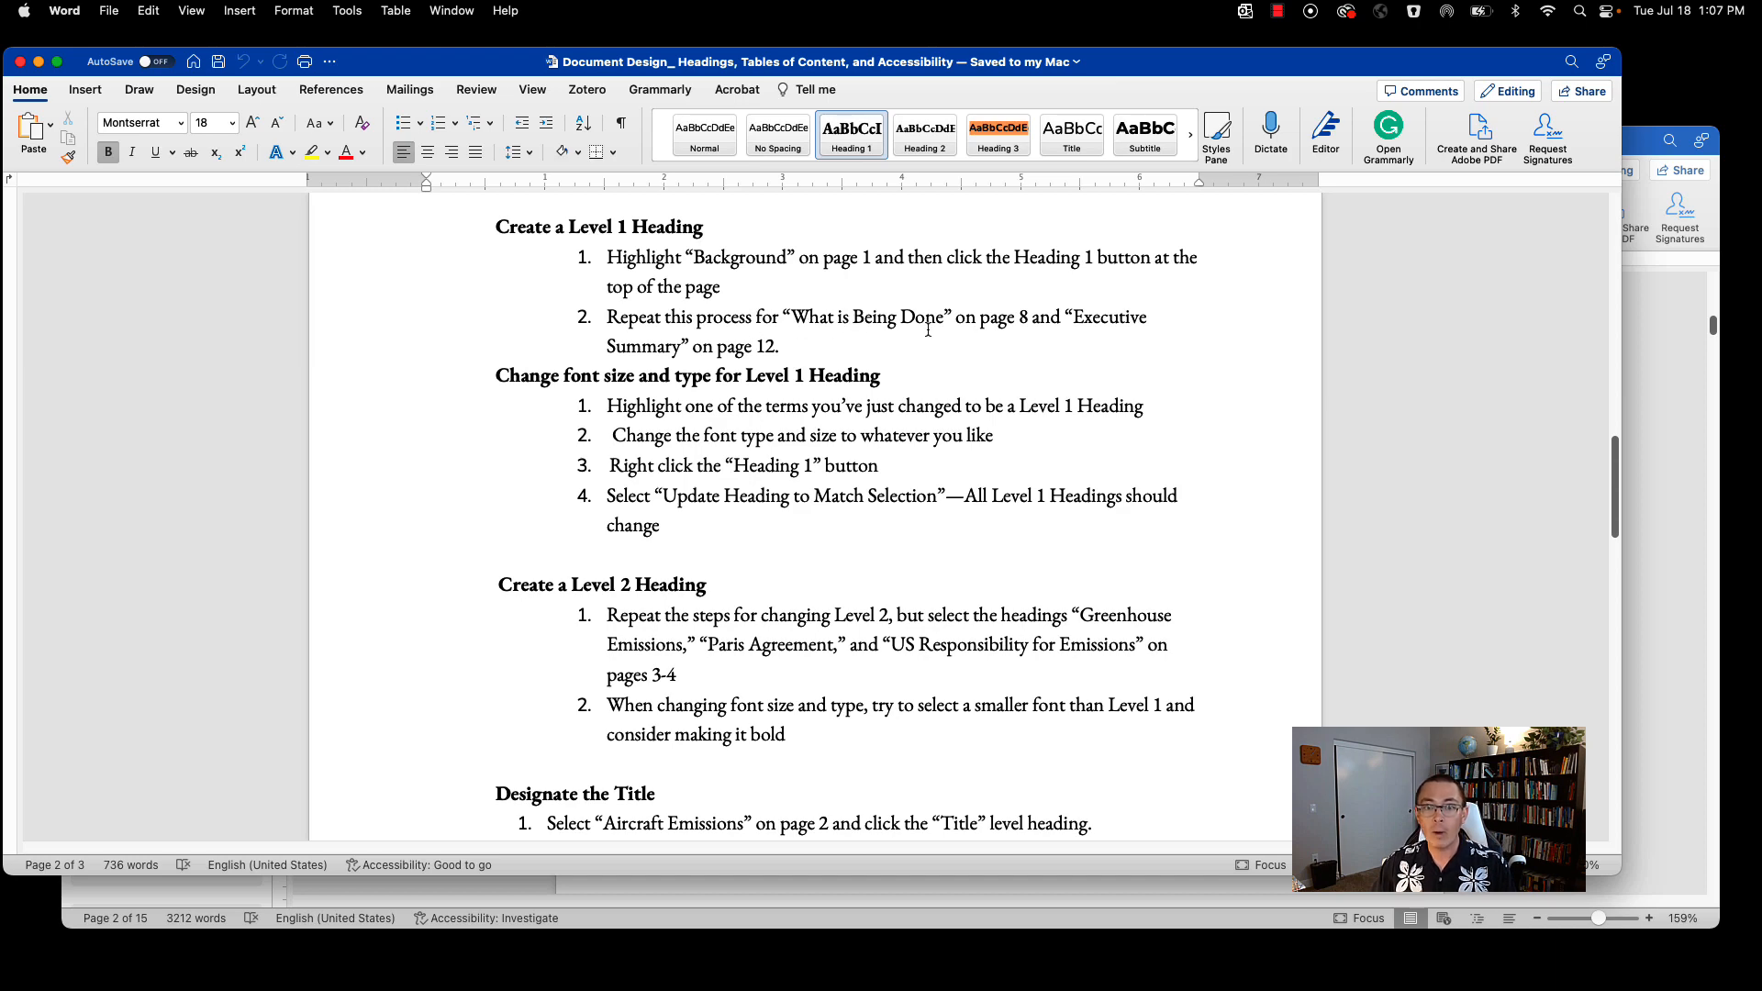
left_click(1660, 433)
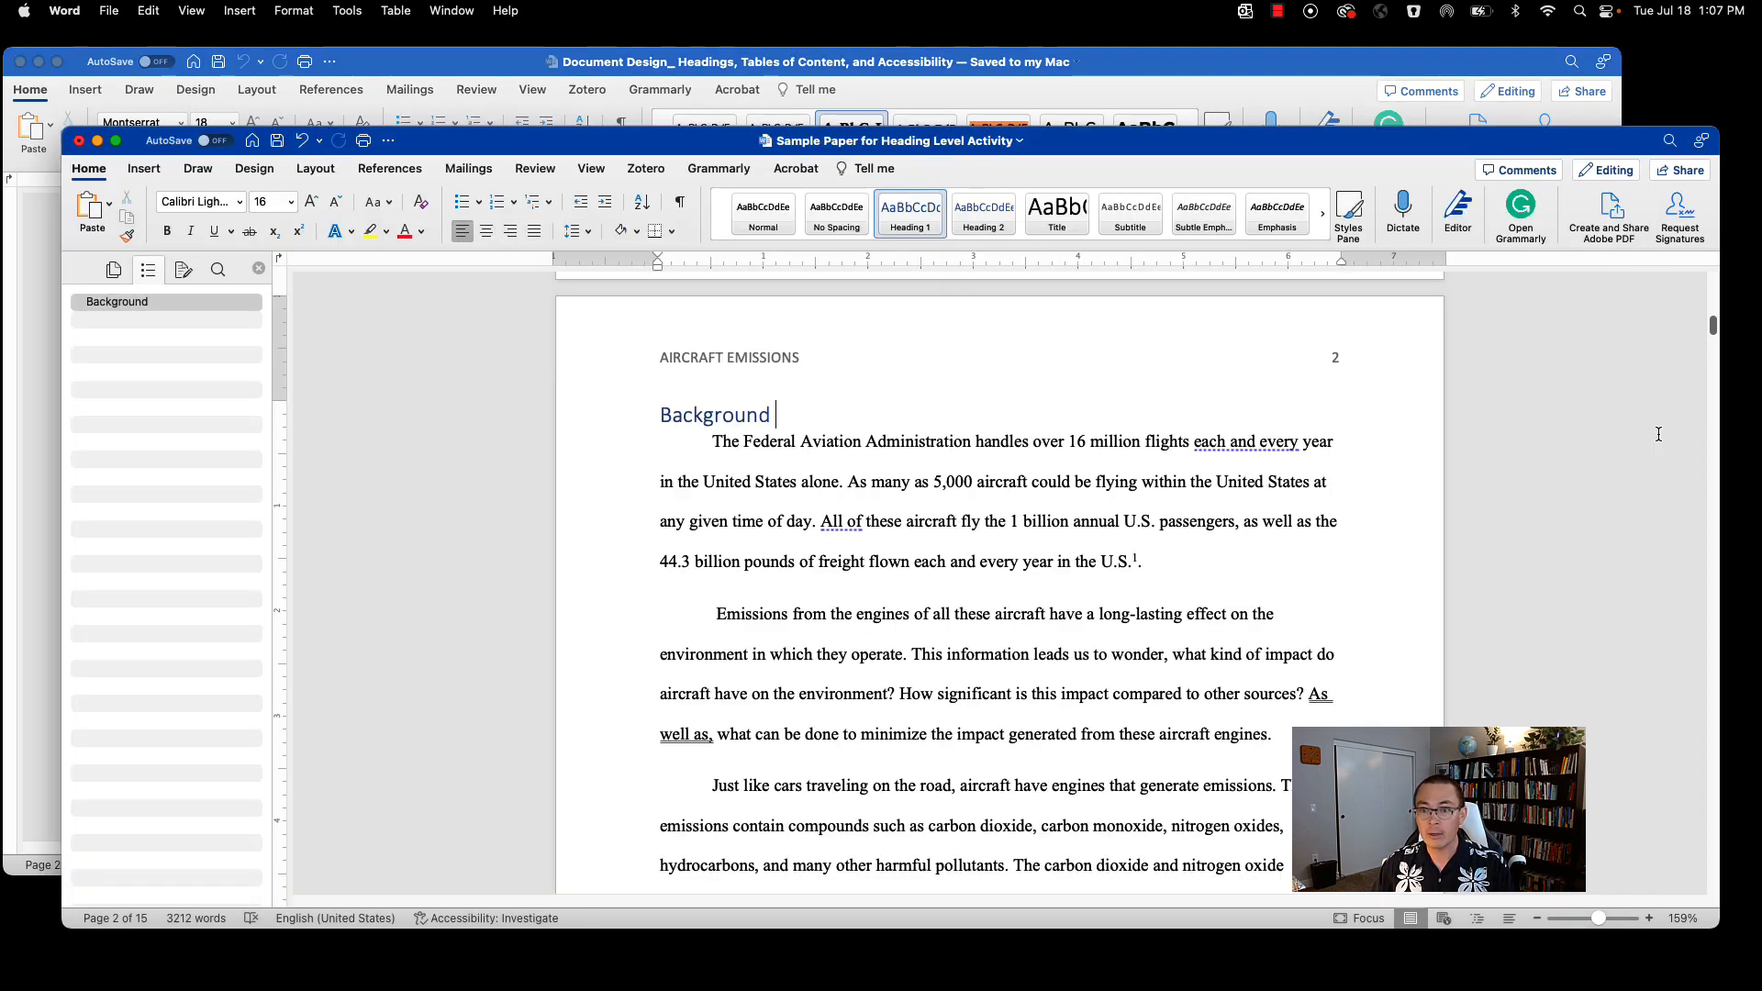
scroll(1303, 599, "down", 20)
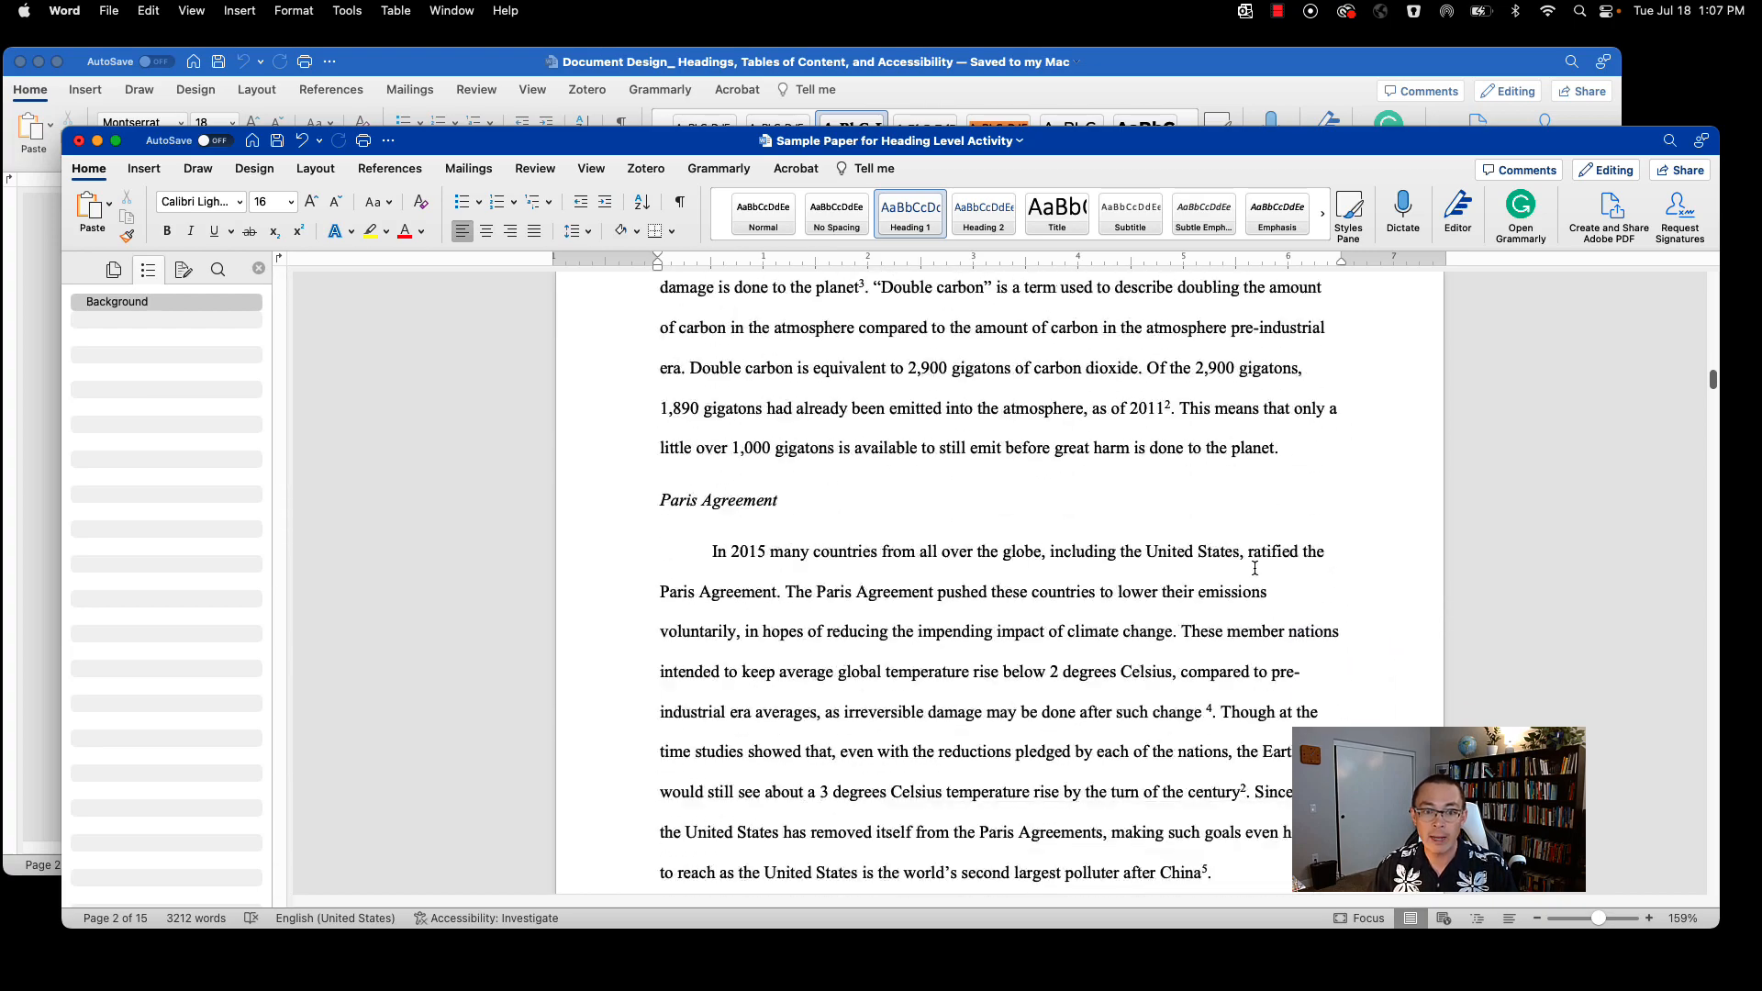
scroll(1248, 572, "down", 20)
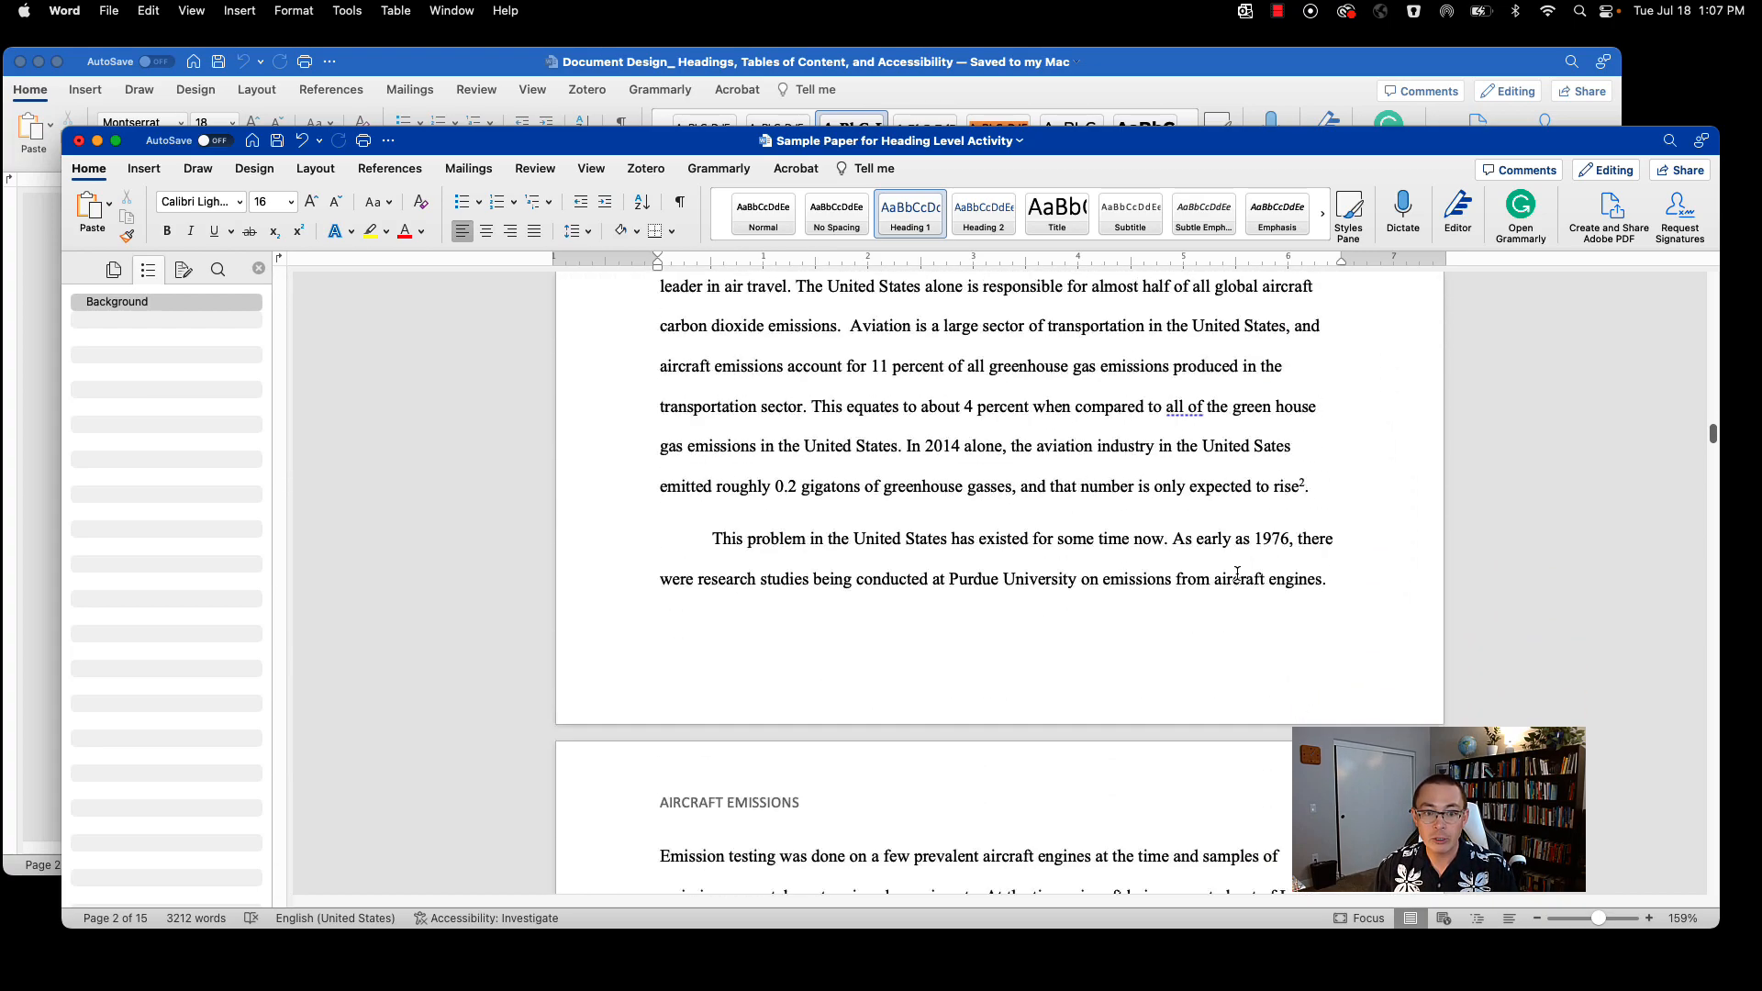
scroll(1236, 581, "down", 20)
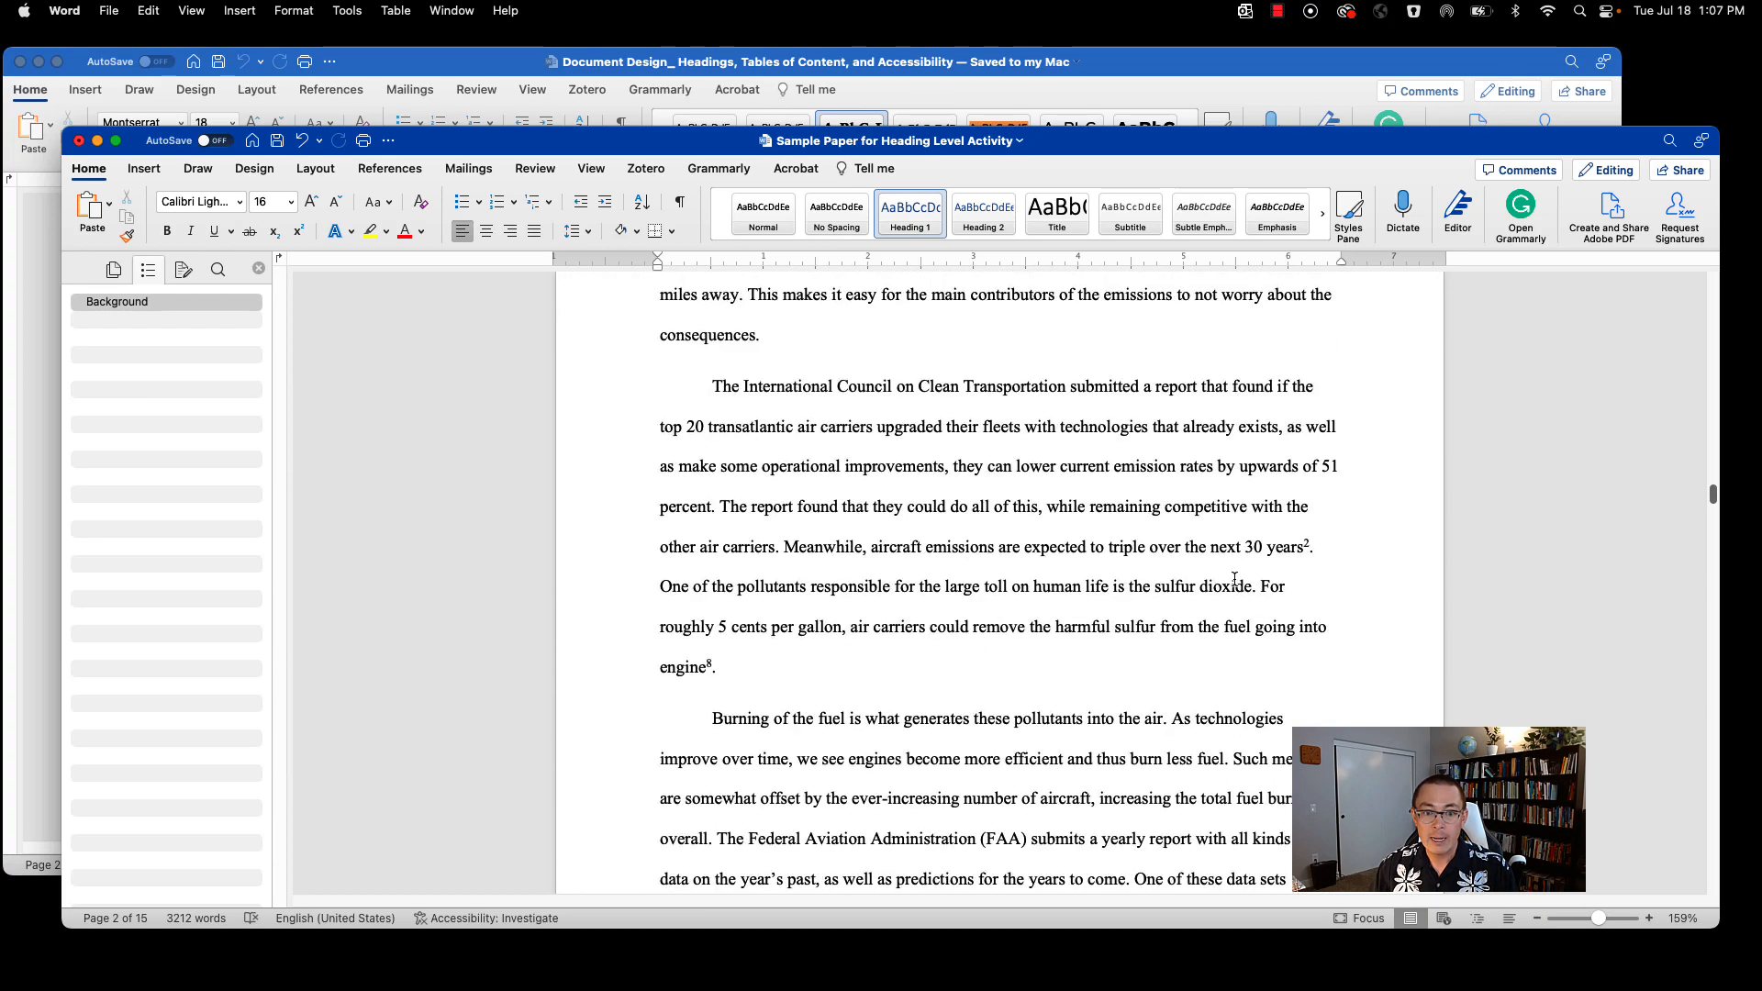
scroll(1235, 578, "down", 20)
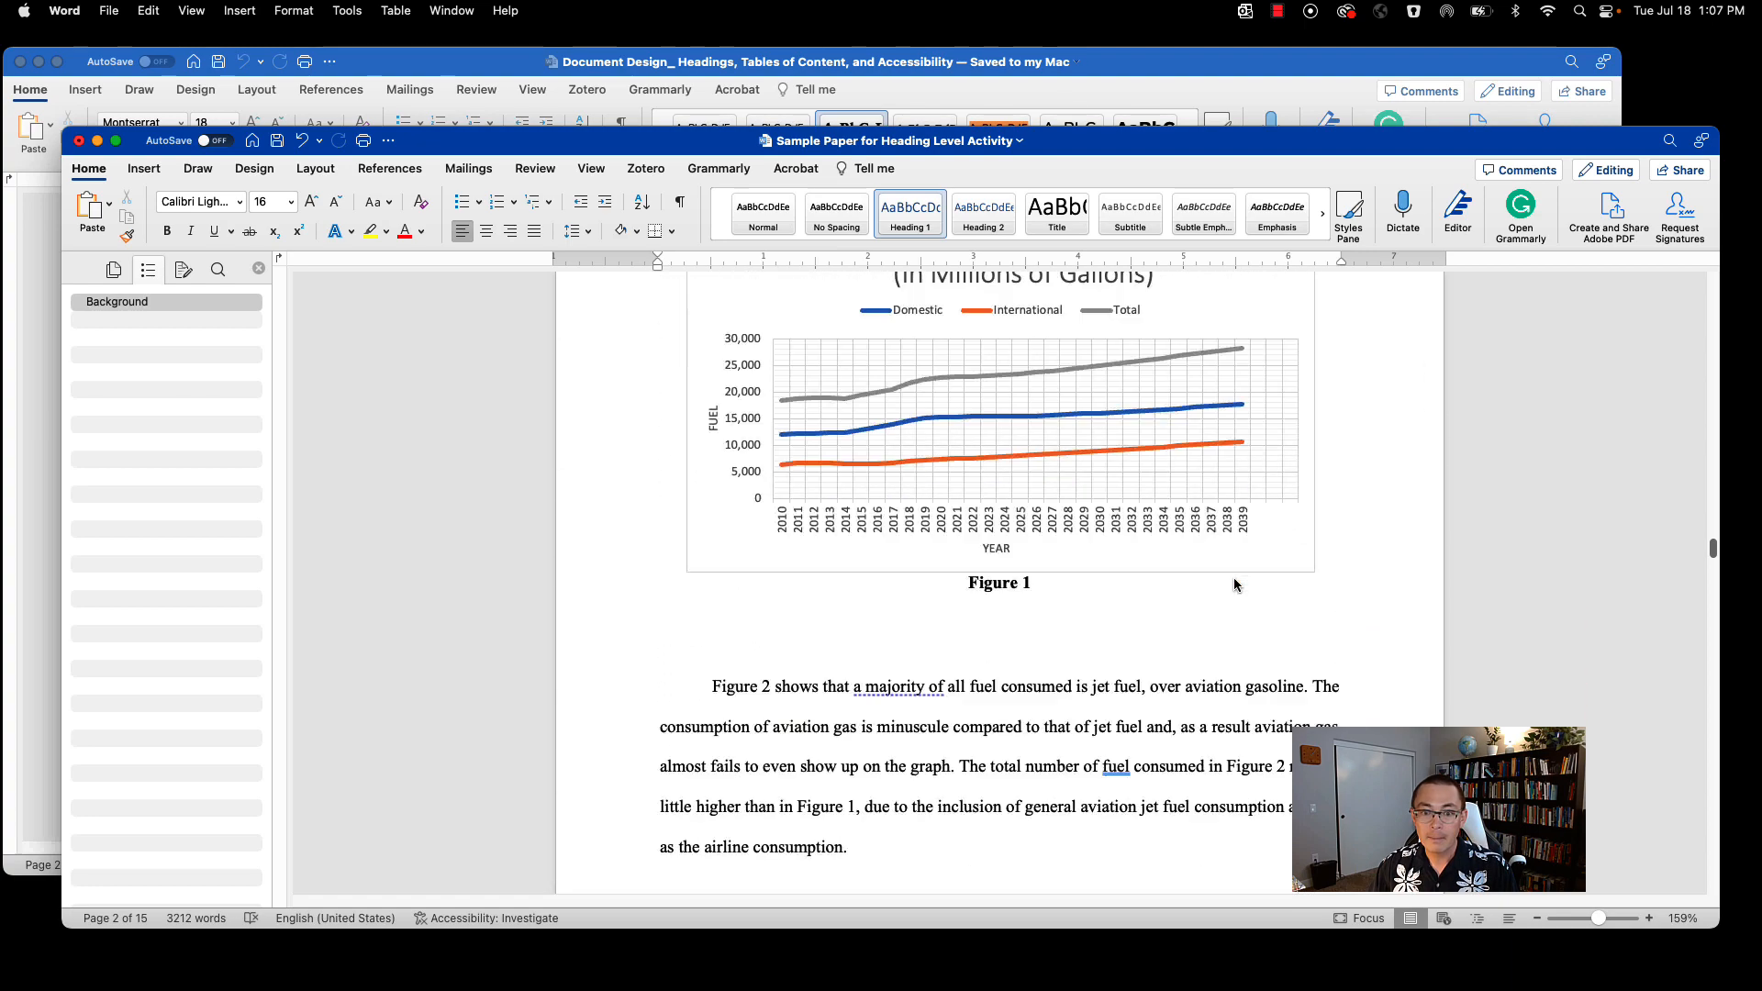
scroll(1235, 586, "down", 15)
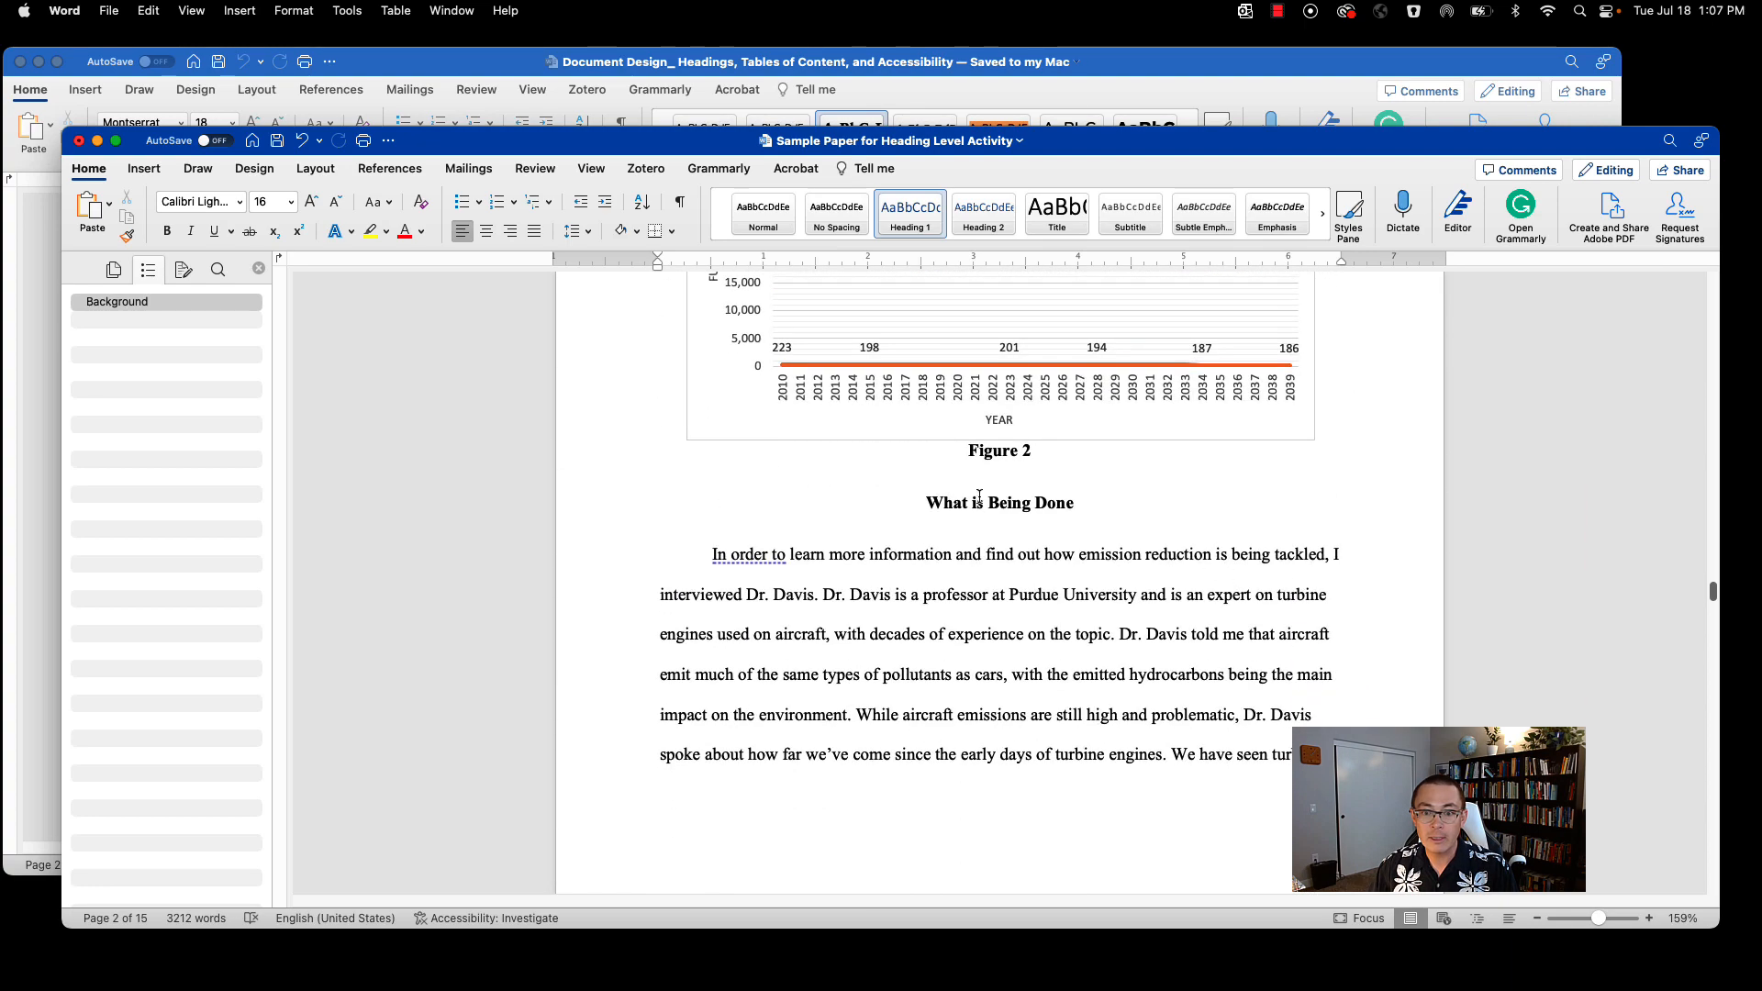
triple_click(1035, 502)
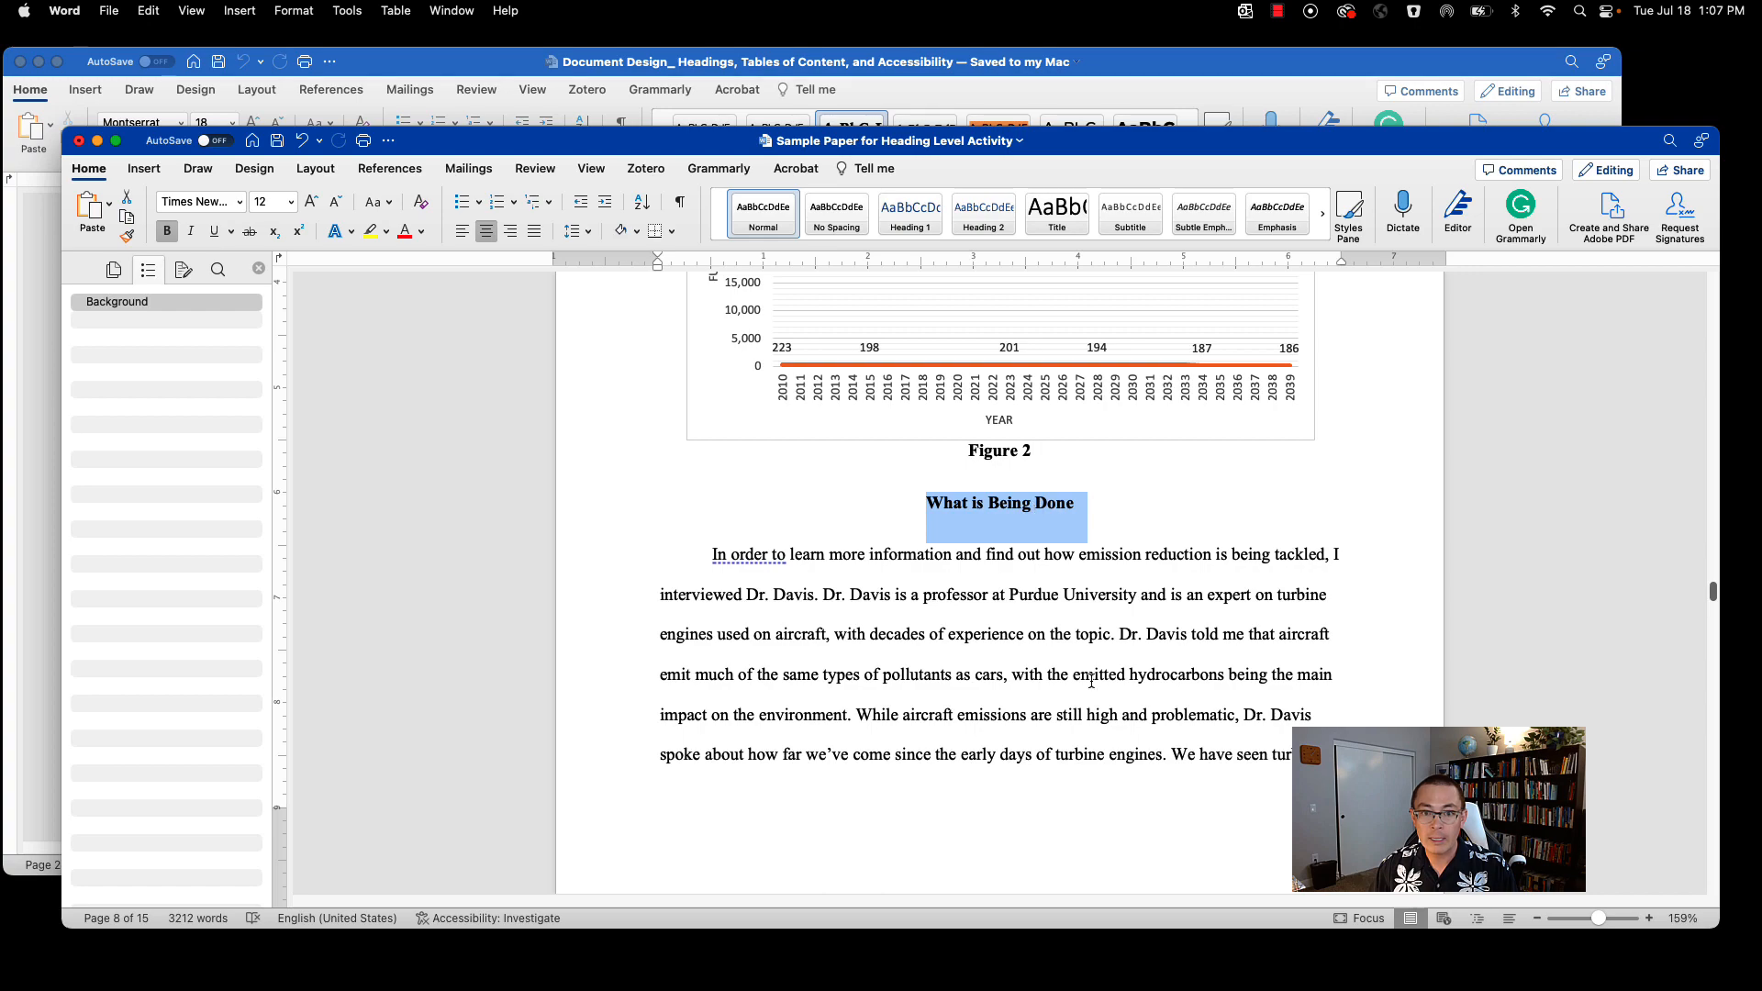
left_click(920, 223)
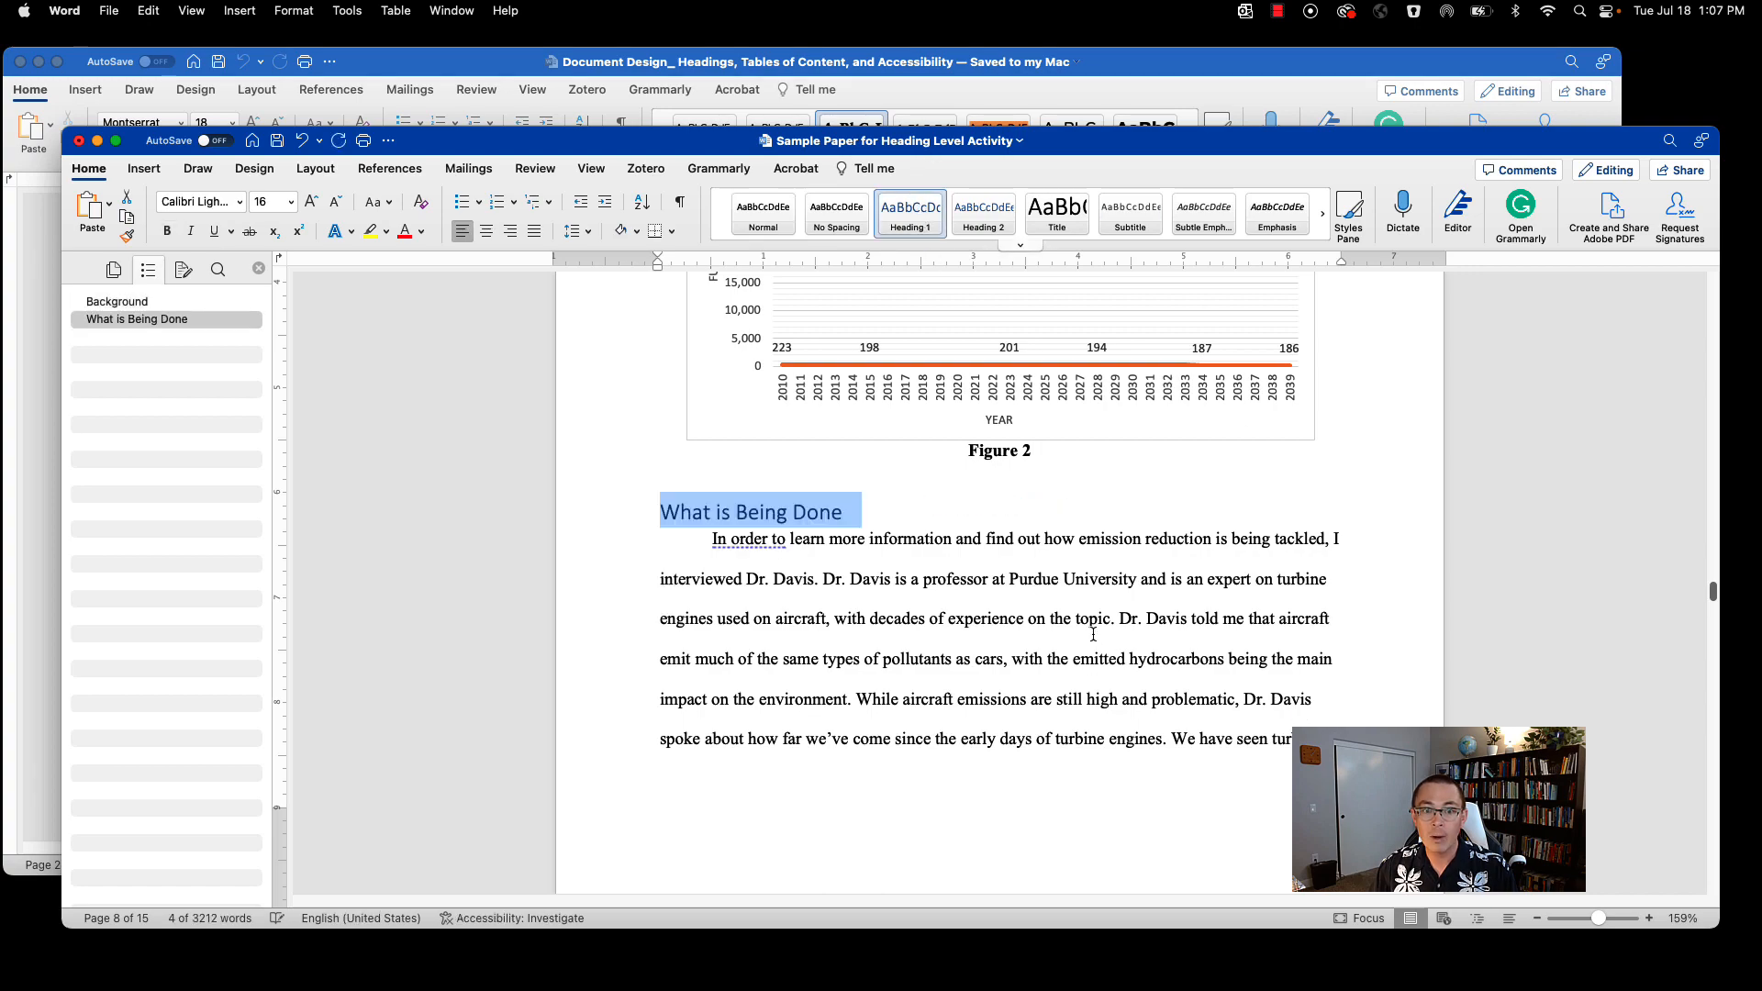
Step: Apply the Heading 1 style to the "Noise Pollution" heading on page 11
scroll(1196, 663, "down", 5)
scroll(1196, 662, "down", 15)
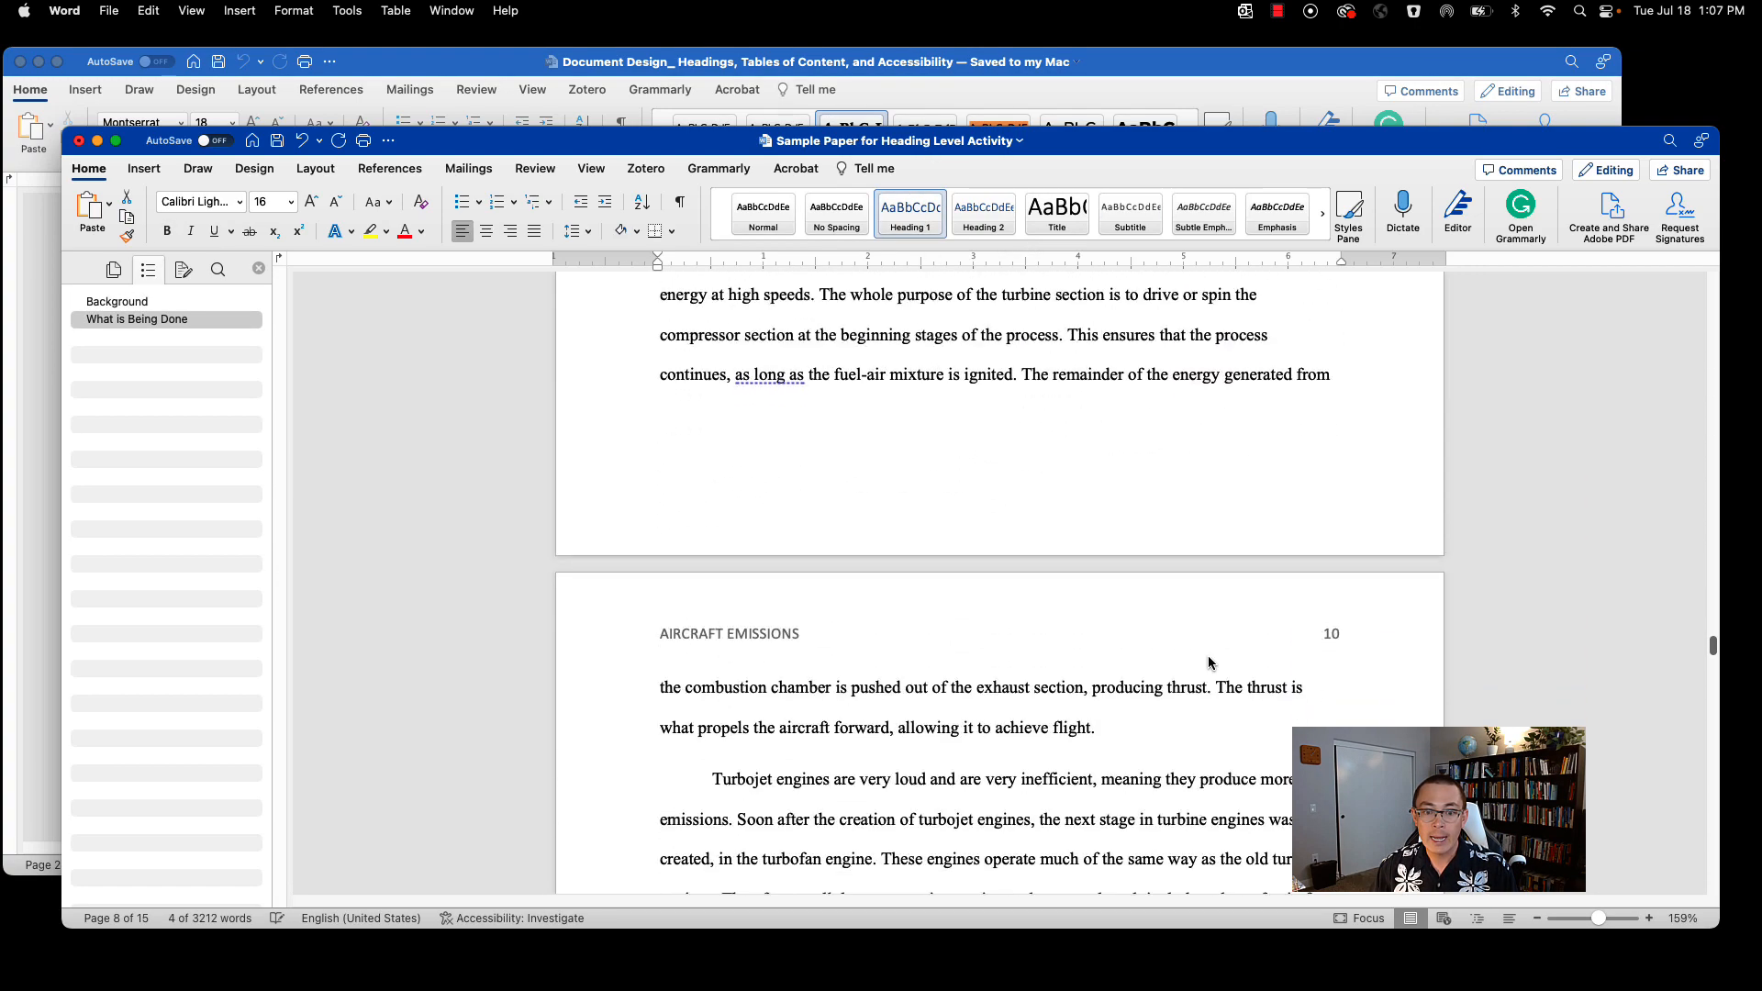
scroll(1204, 665, "down", 10)
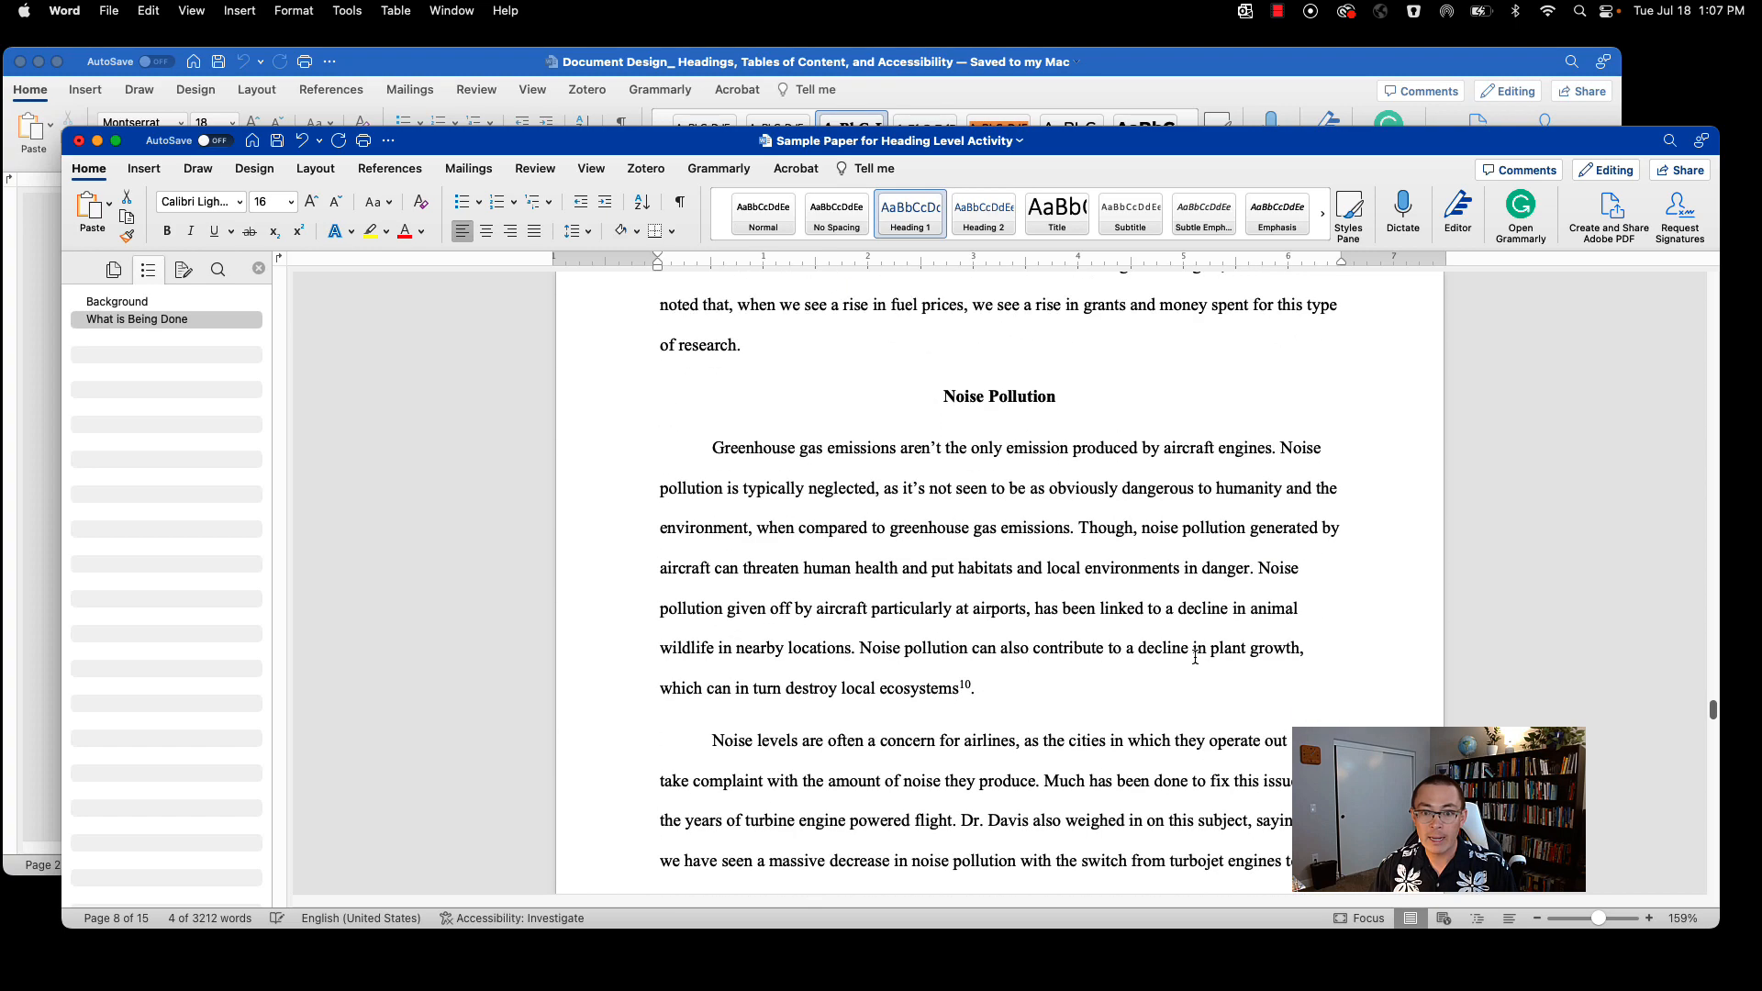
scroll(1123, 455, "down", 5)
scroll(1010, 597, "up", 8)
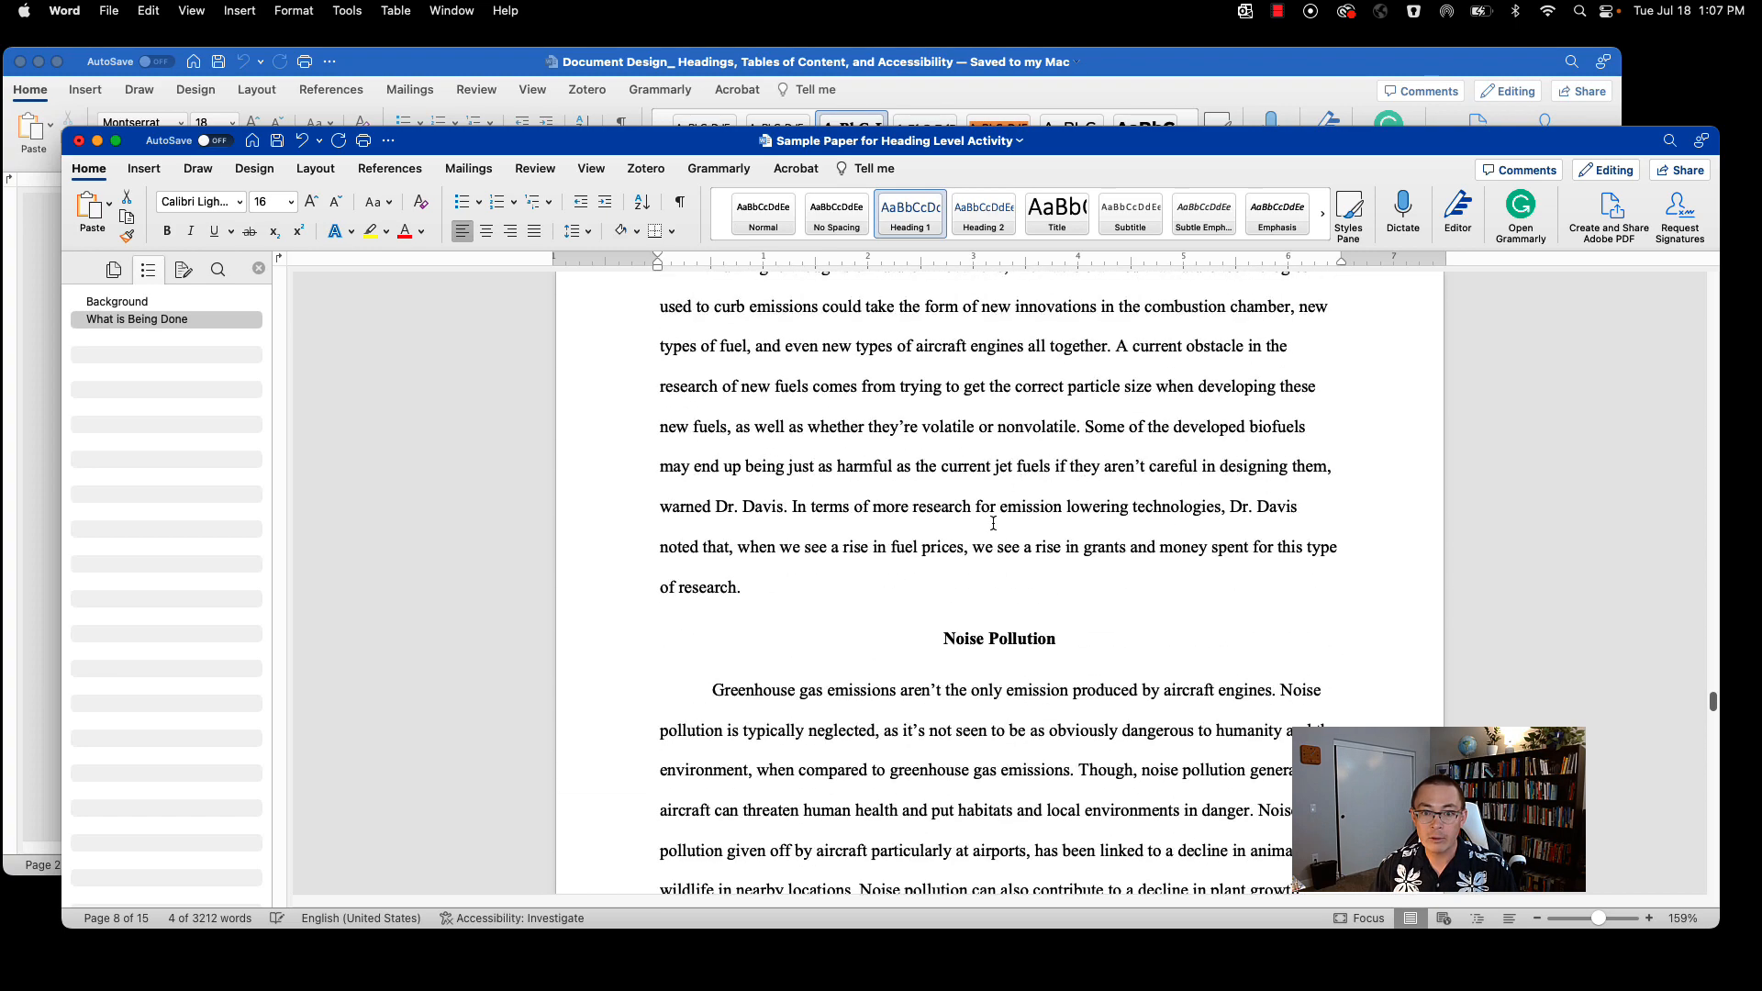
triple_click(971, 649)
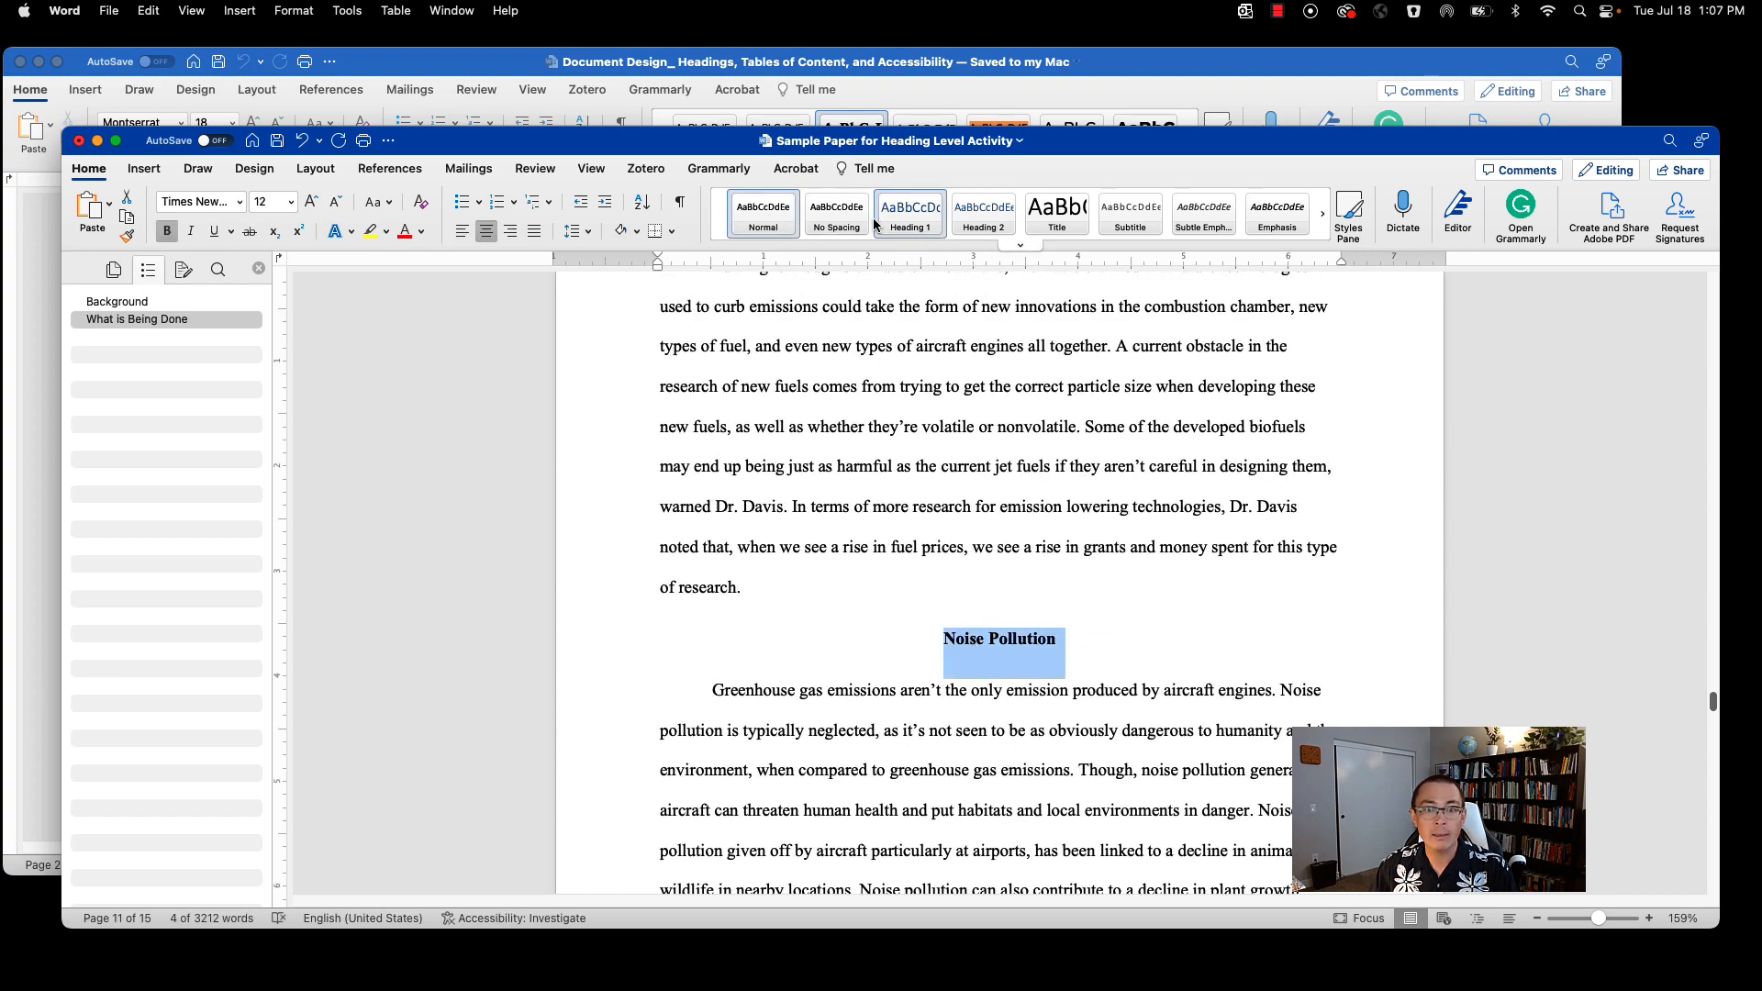
left_click(899, 220)
Step: Apply the Heading 1 style to the "Executive Summary" heading on page 13
scroll(1021, 726, "down", 20)
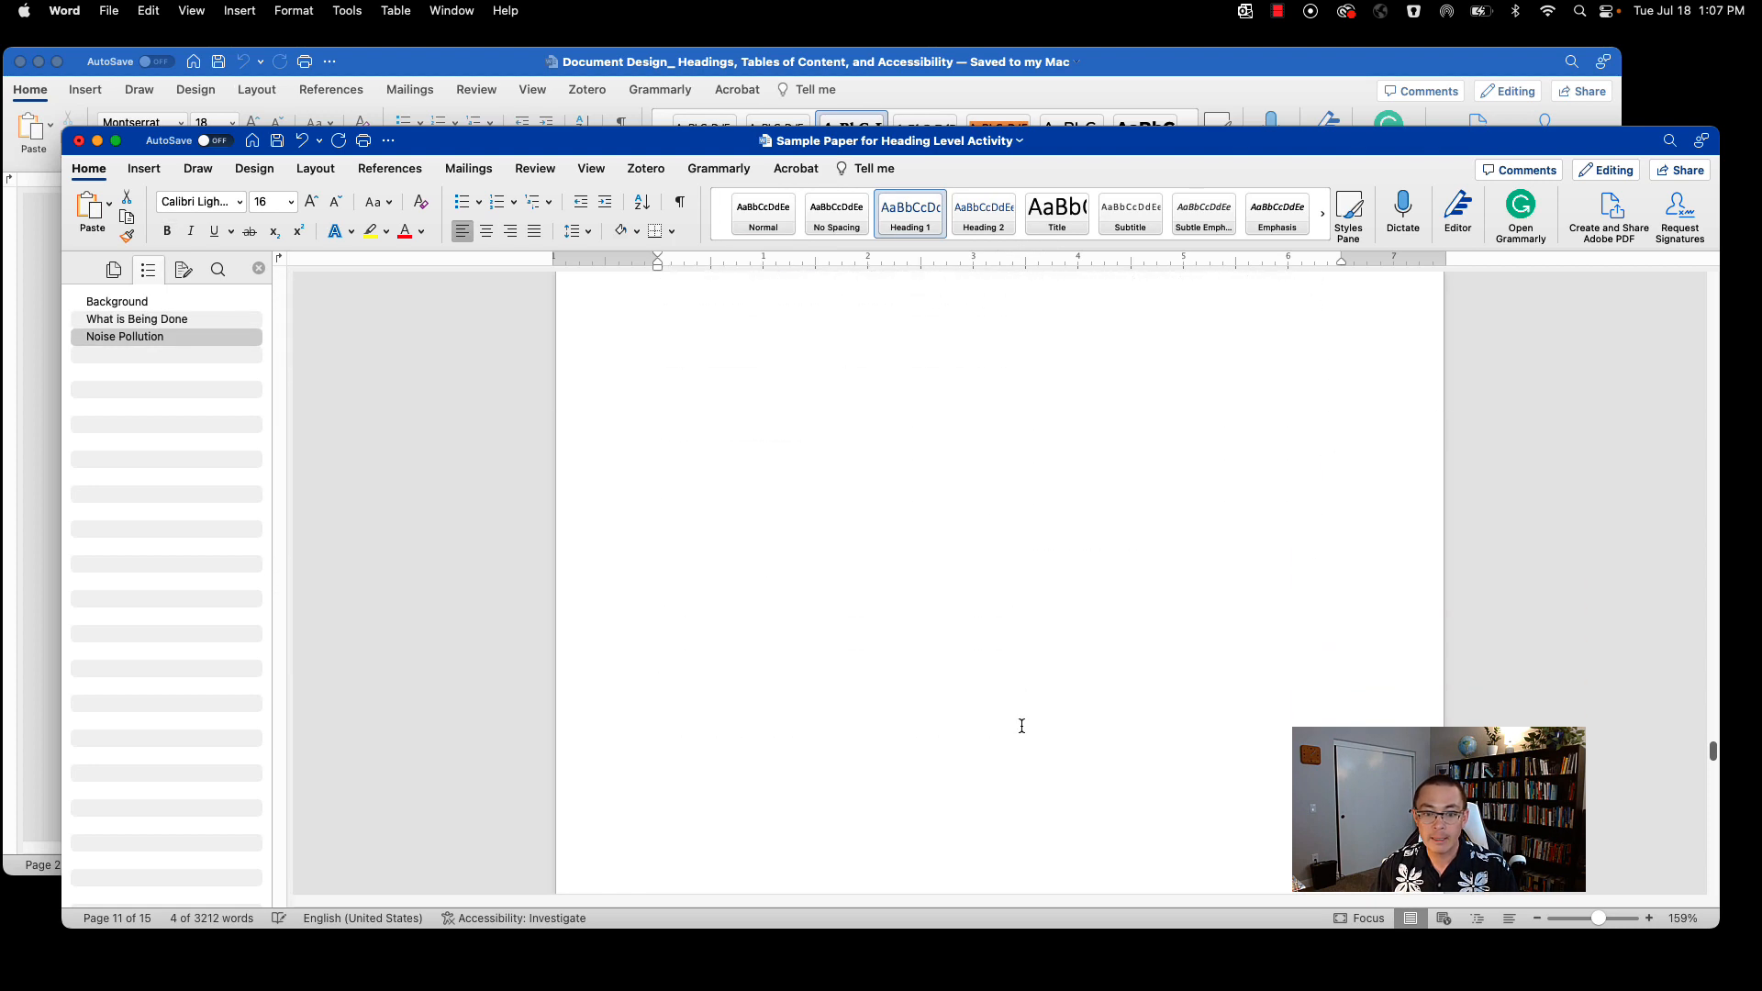
scroll(1021, 726, "down", 3)
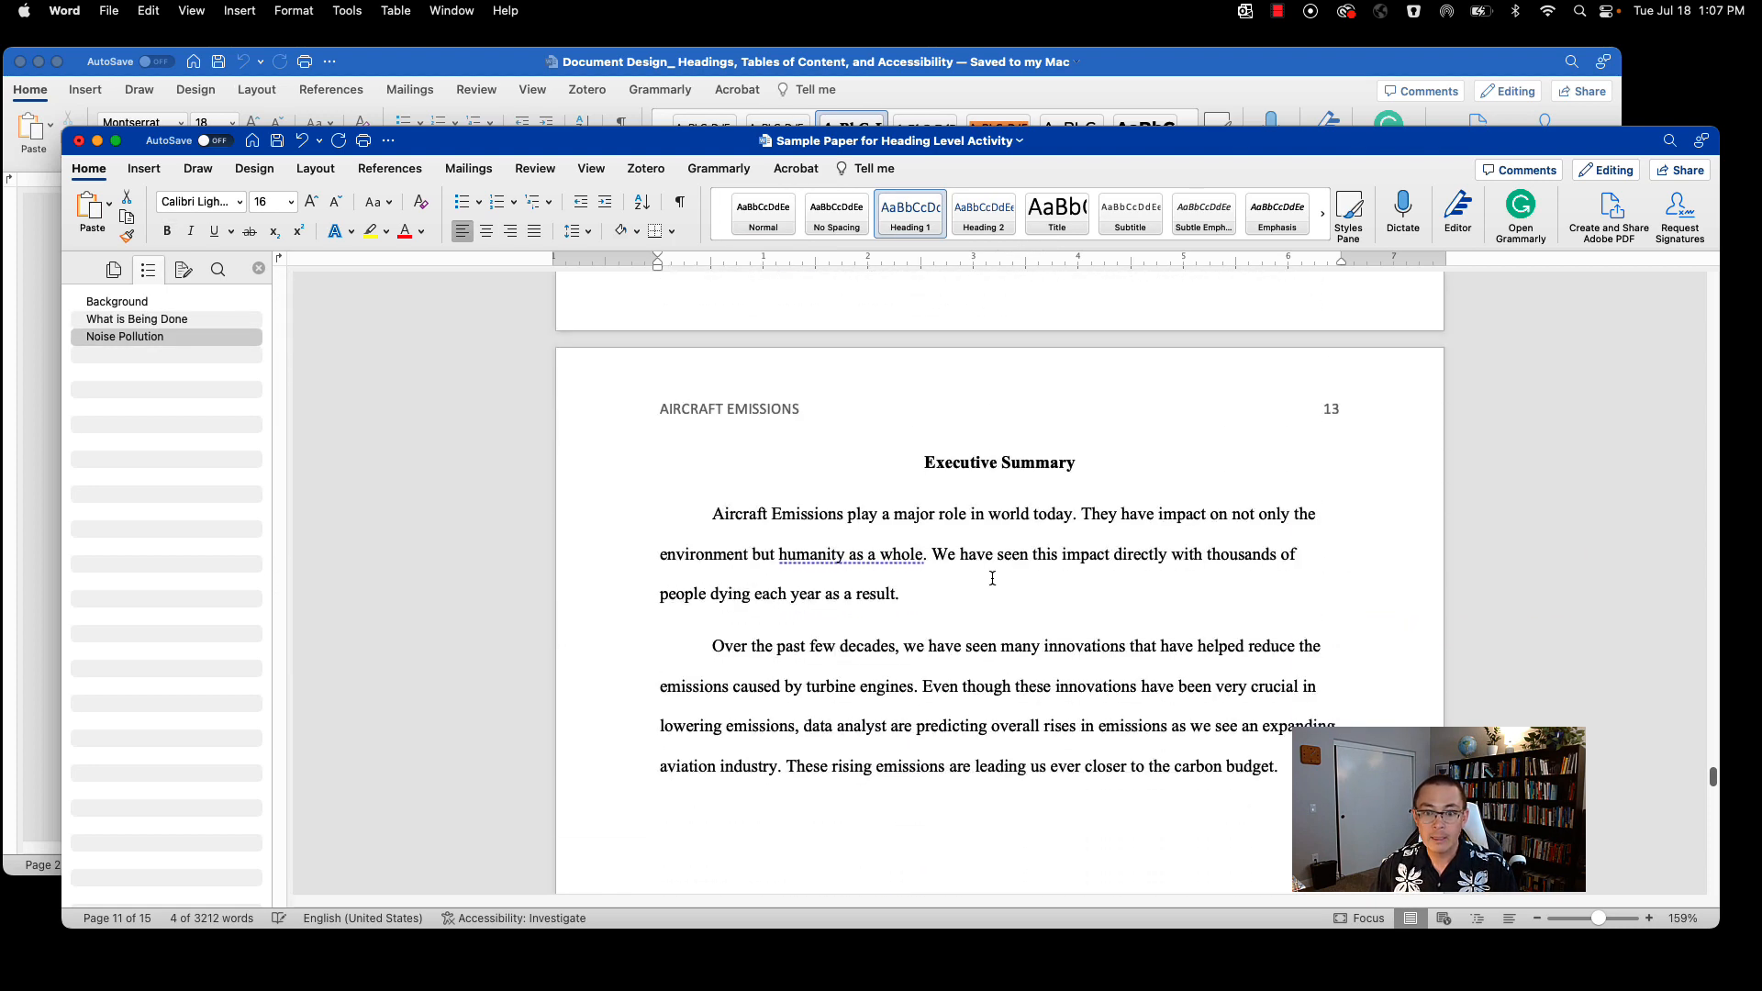
triple_click(957, 463)
left_click(910, 216)
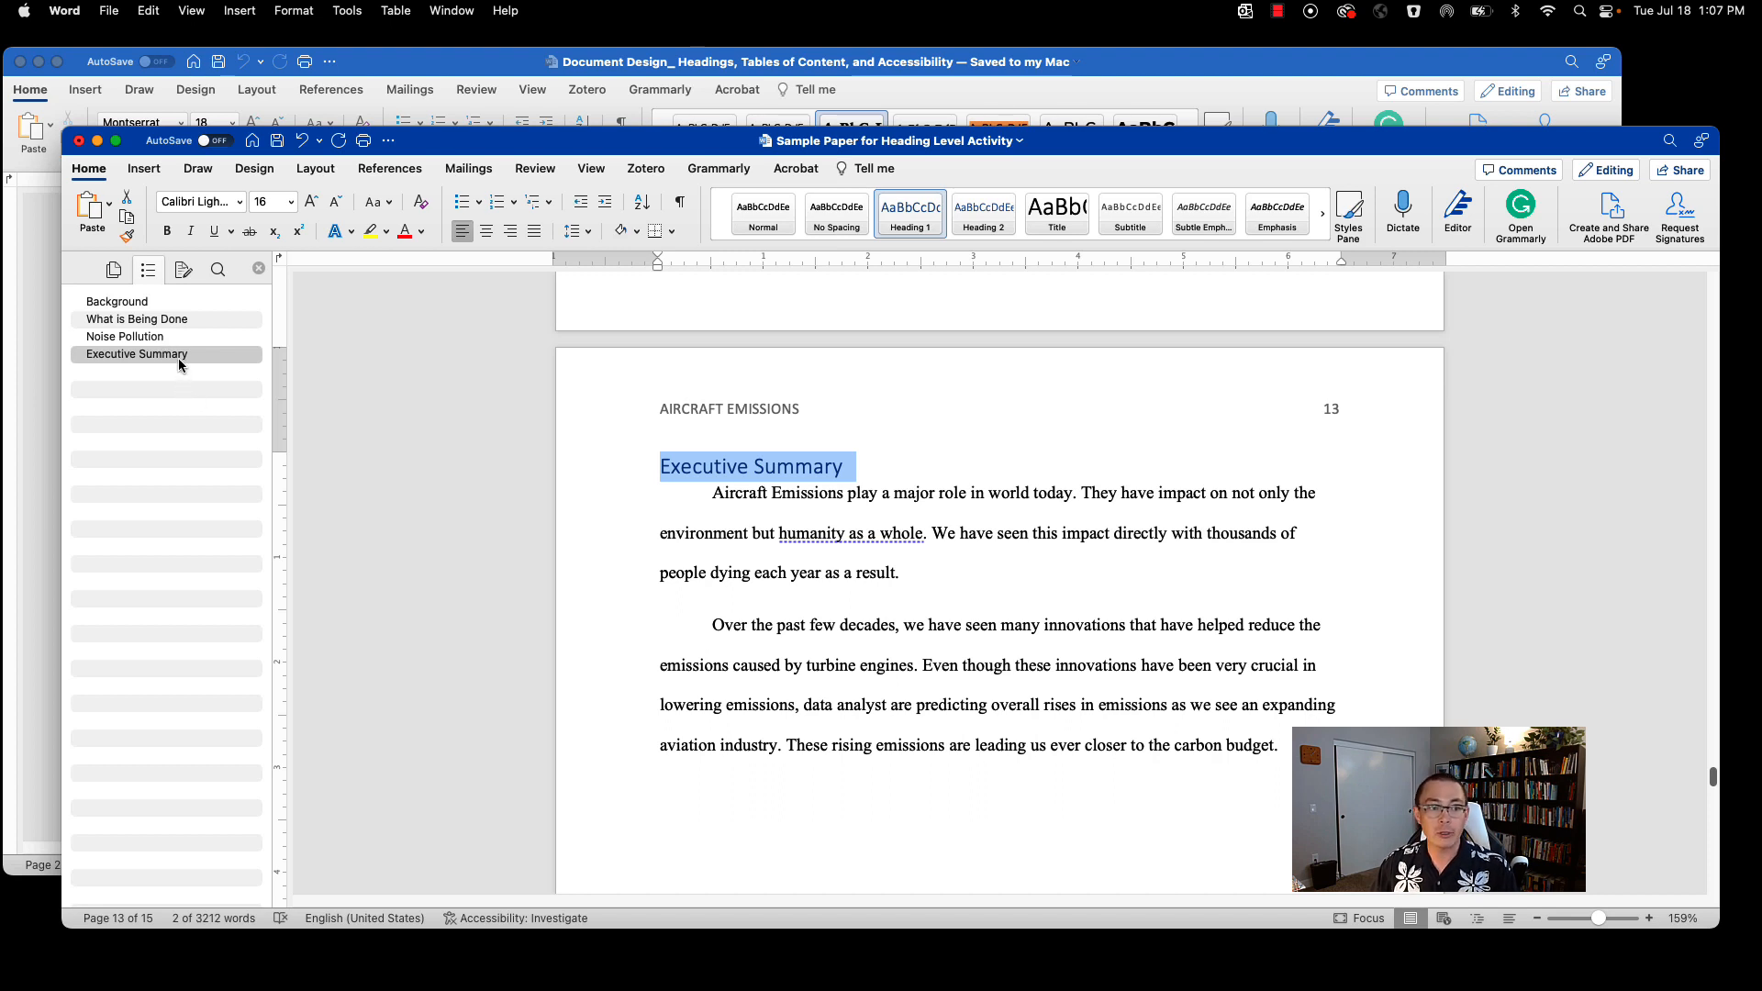
Step: Jump between the "Background", "What is Being Done", "Noise Pollution" and "Executive Summary" sections using the heading list, ending at "Executive Summary"
left_click(143, 304)
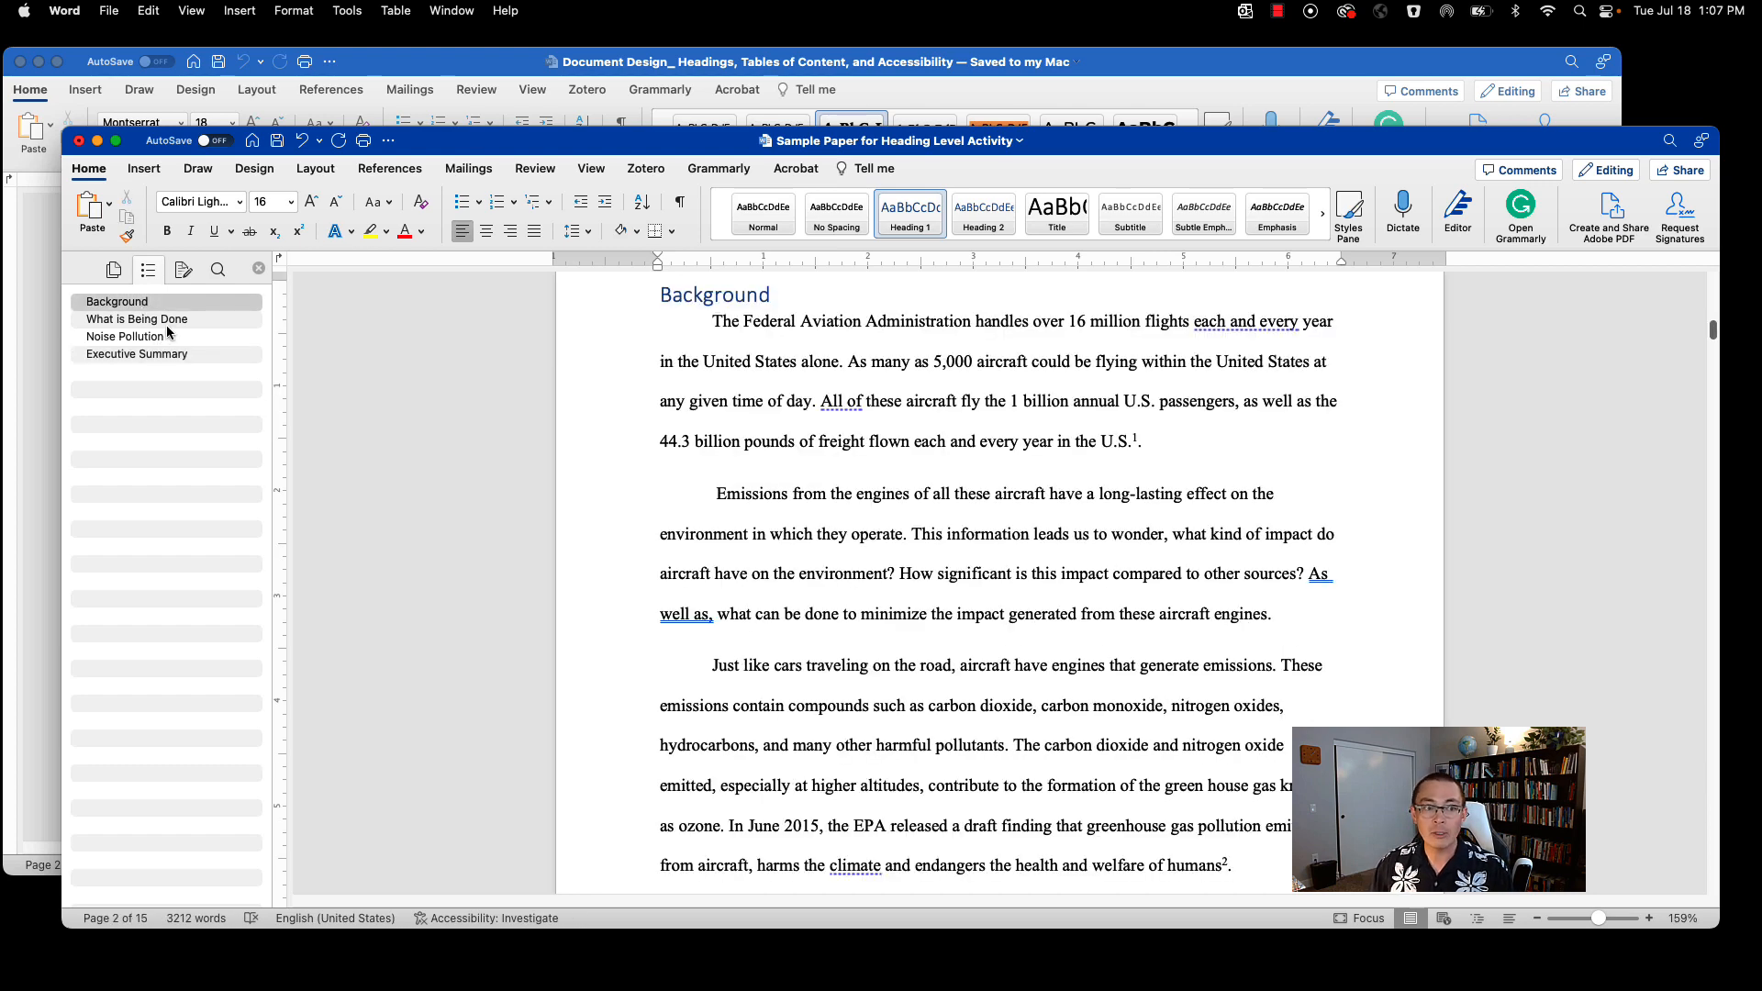
left_click(169, 320)
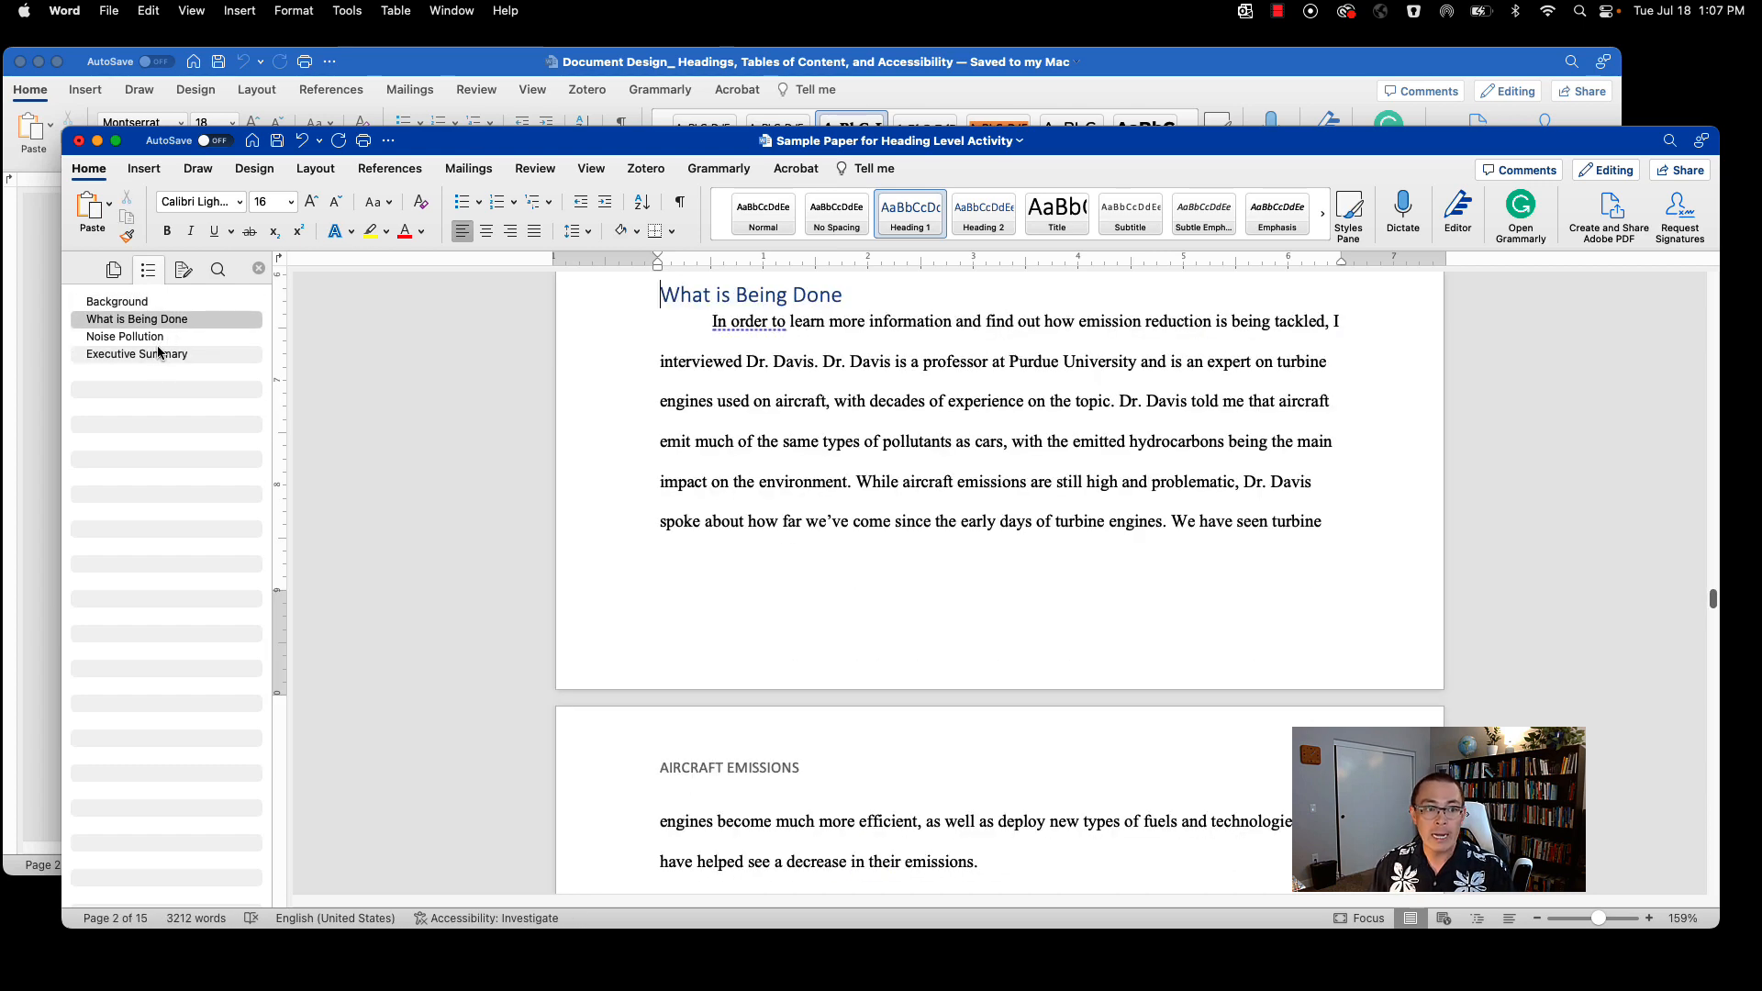
left_click(166, 338)
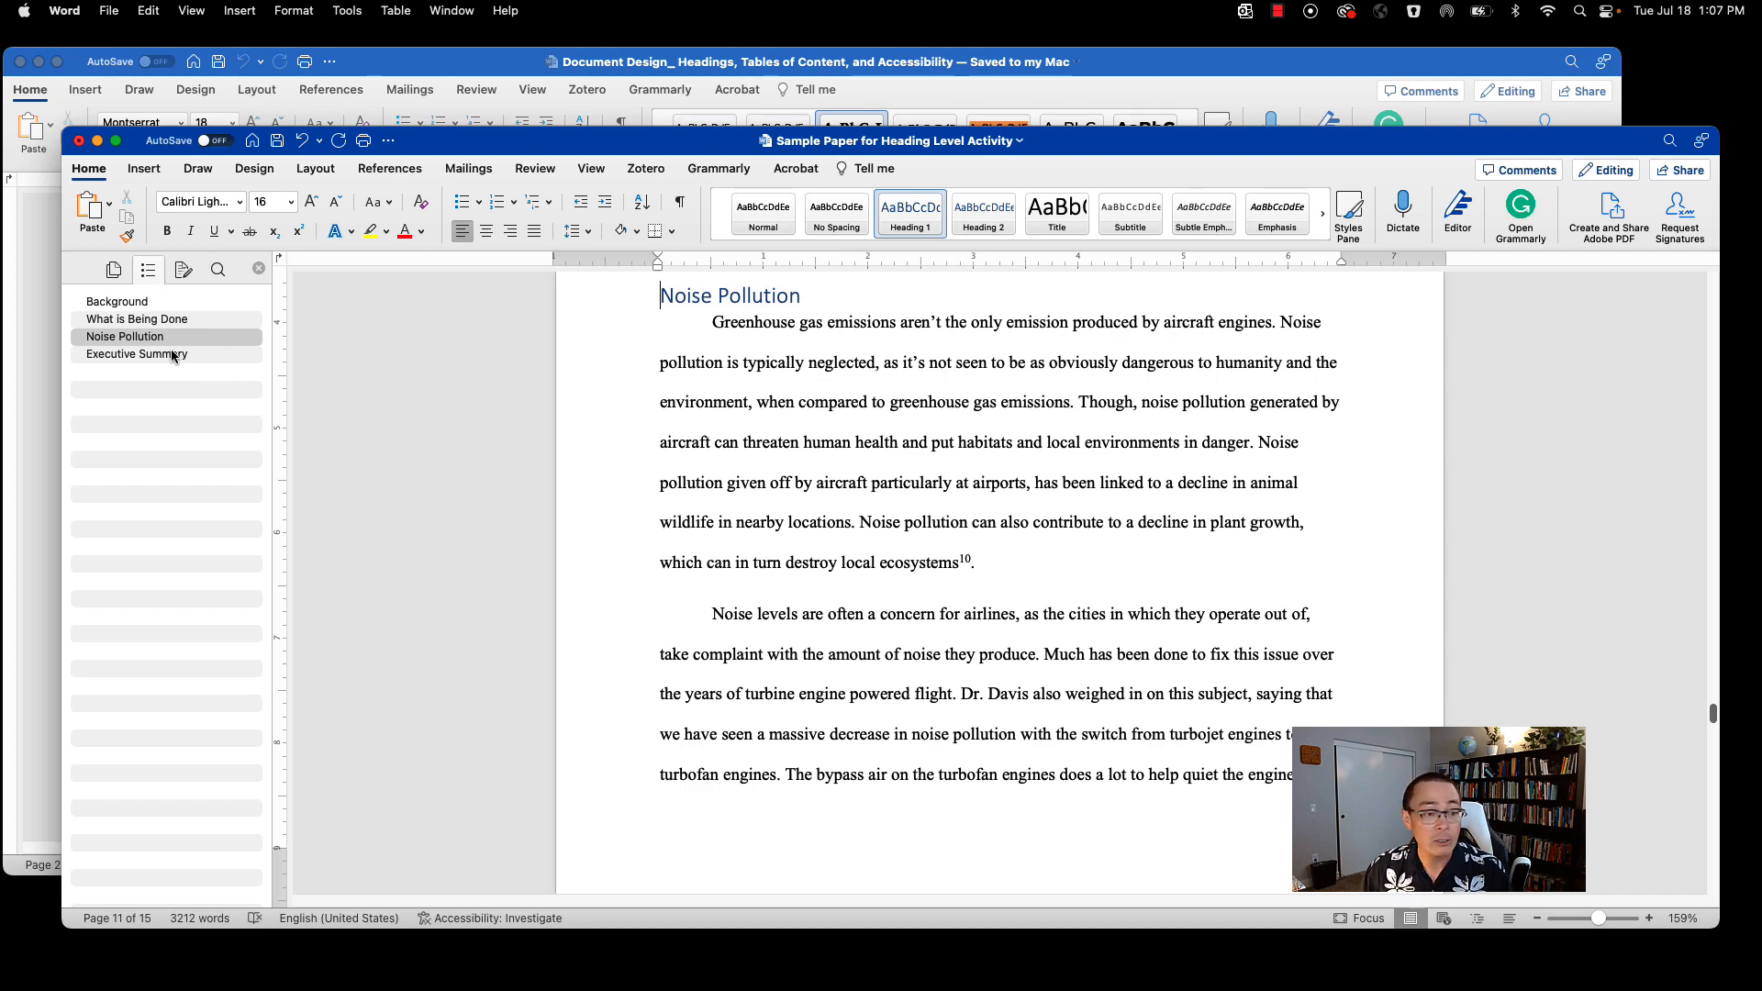
left_click(166, 356)
left_click(166, 337)
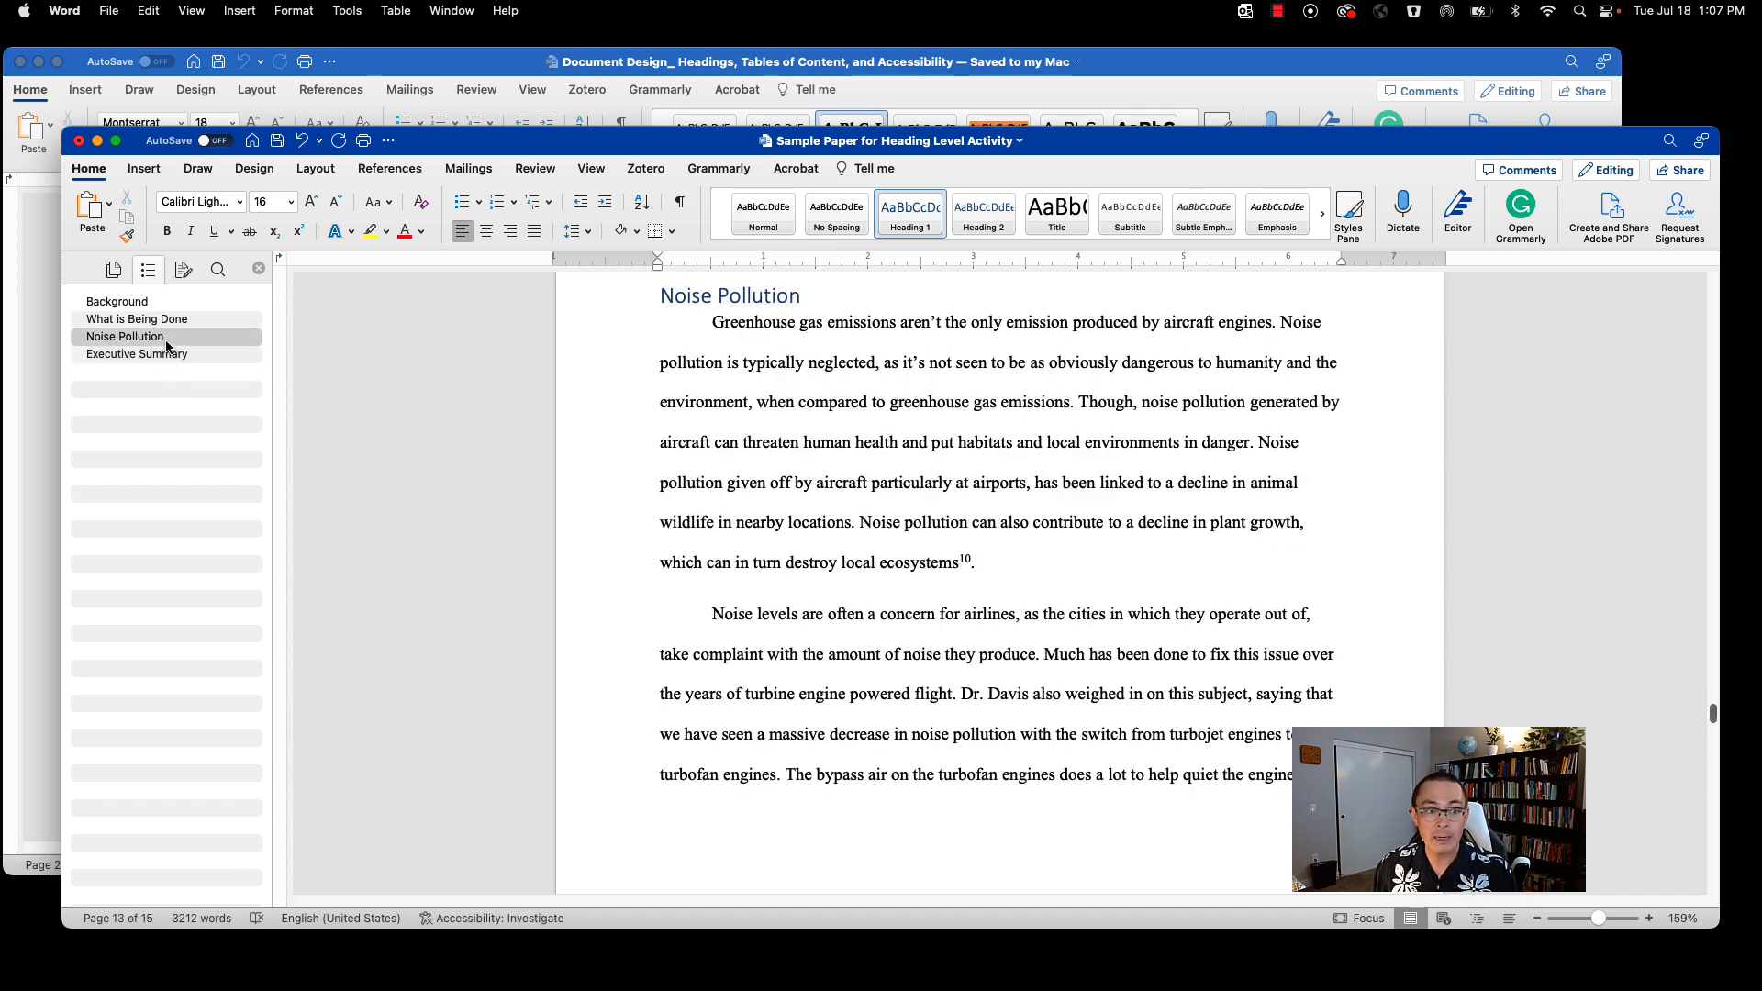
left_click(166, 320)
left_click(156, 308)
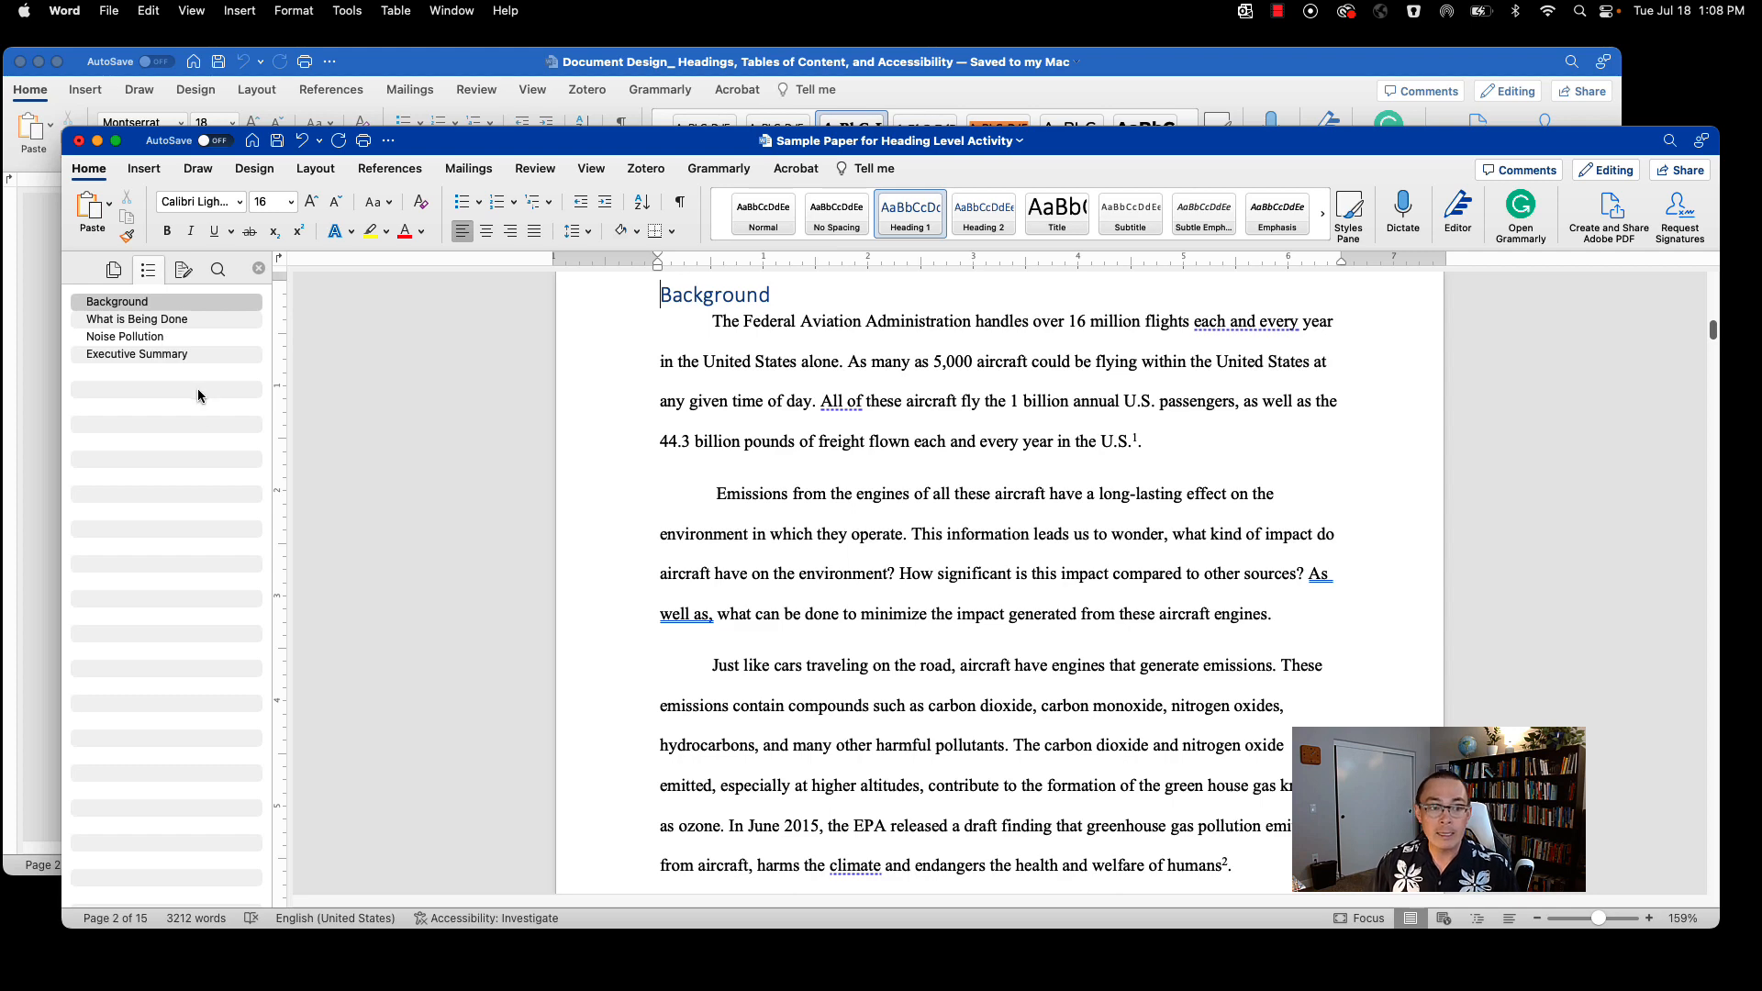
left_click(178, 353)
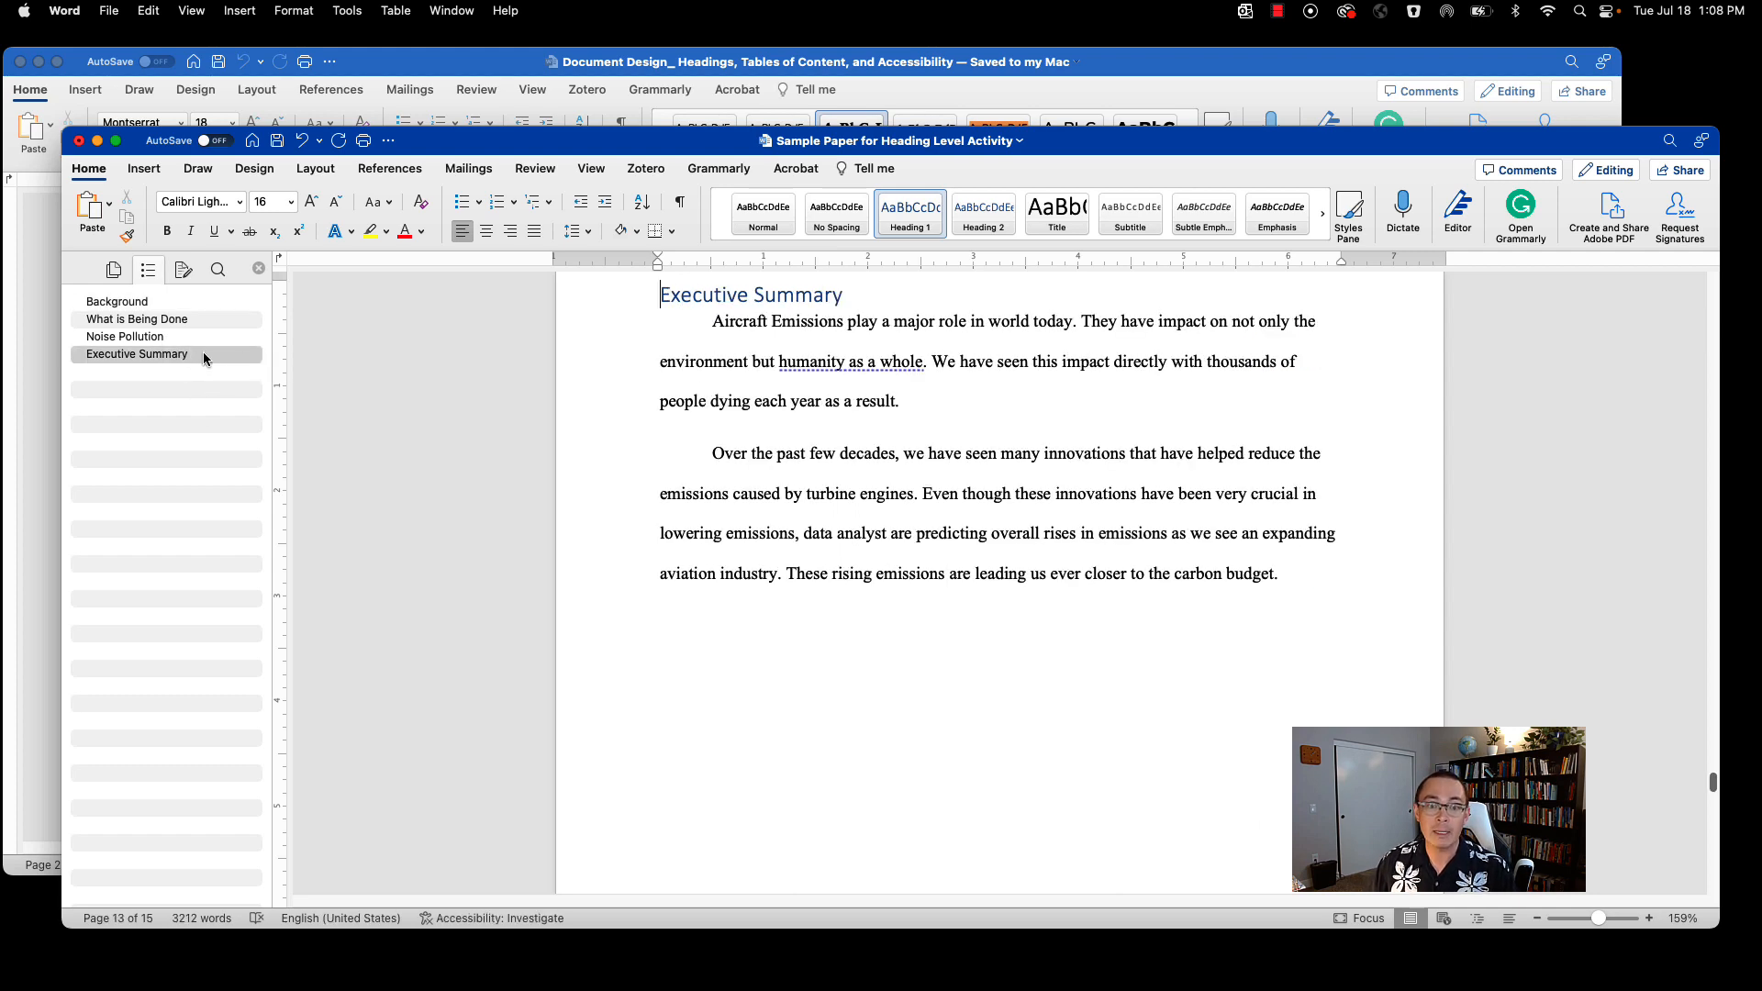
Step: Consult the worksheet's Level 1 font instructions, then center the "Executive Summary" heading in the sample paper and color it black
left_click(1034, 64)
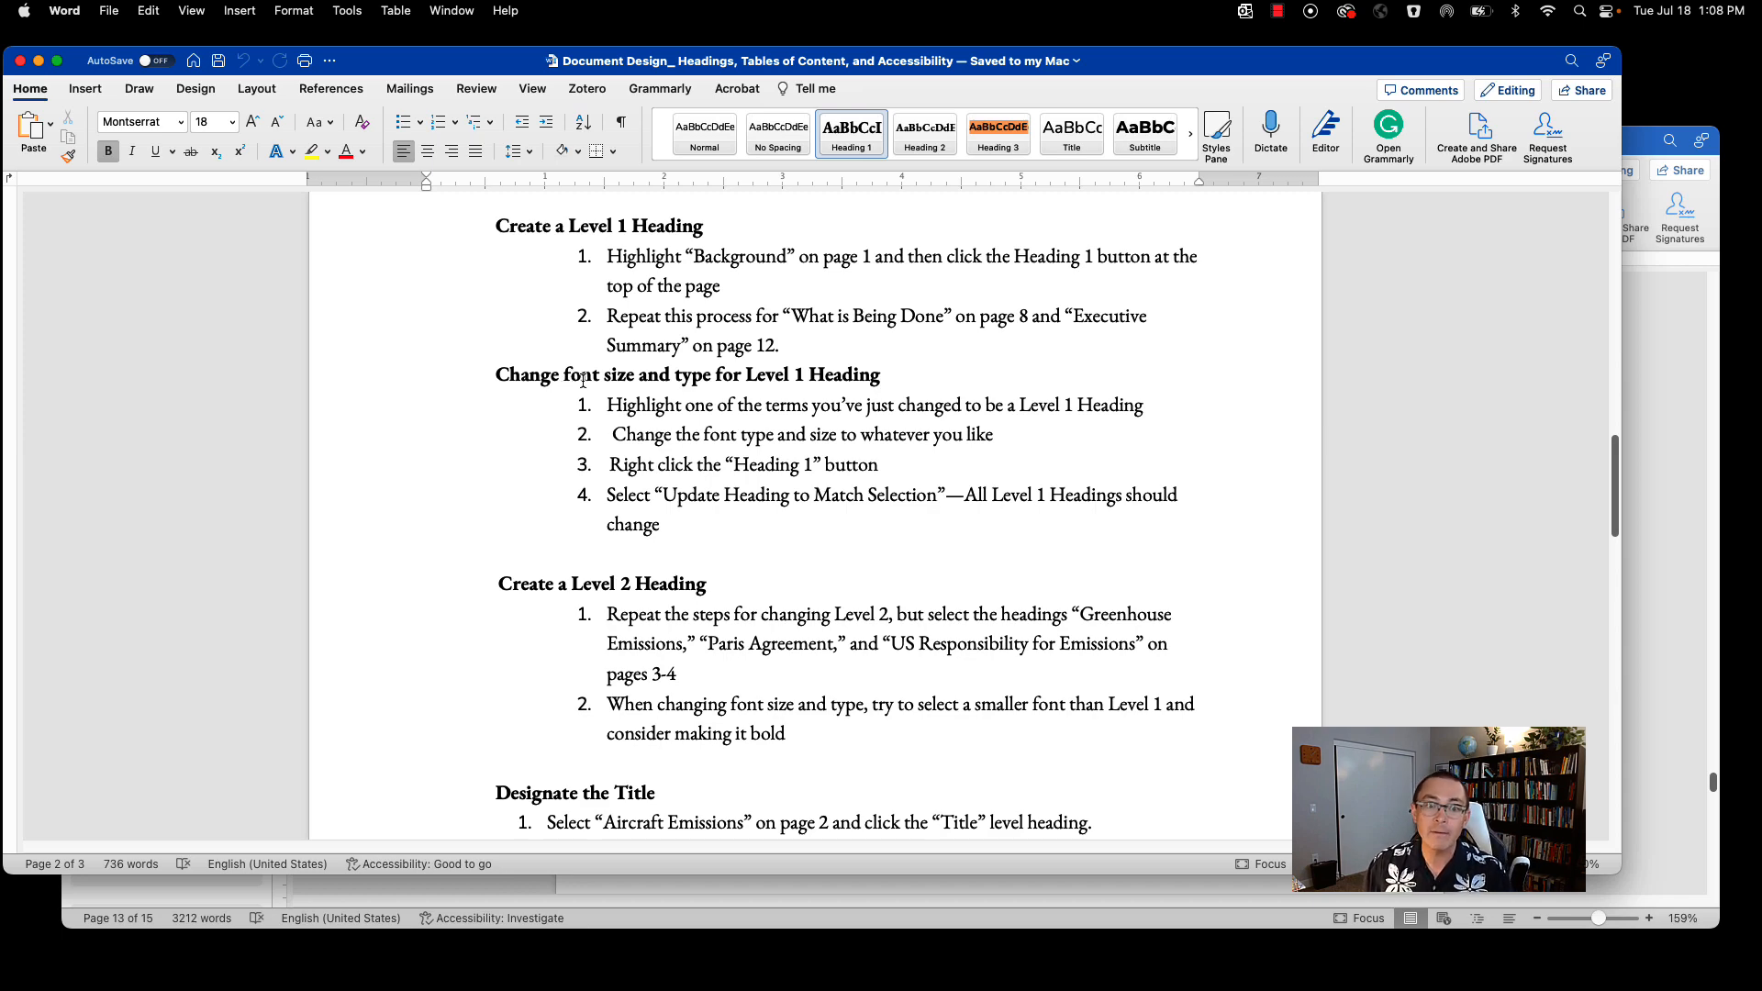
left_click(1645, 418)
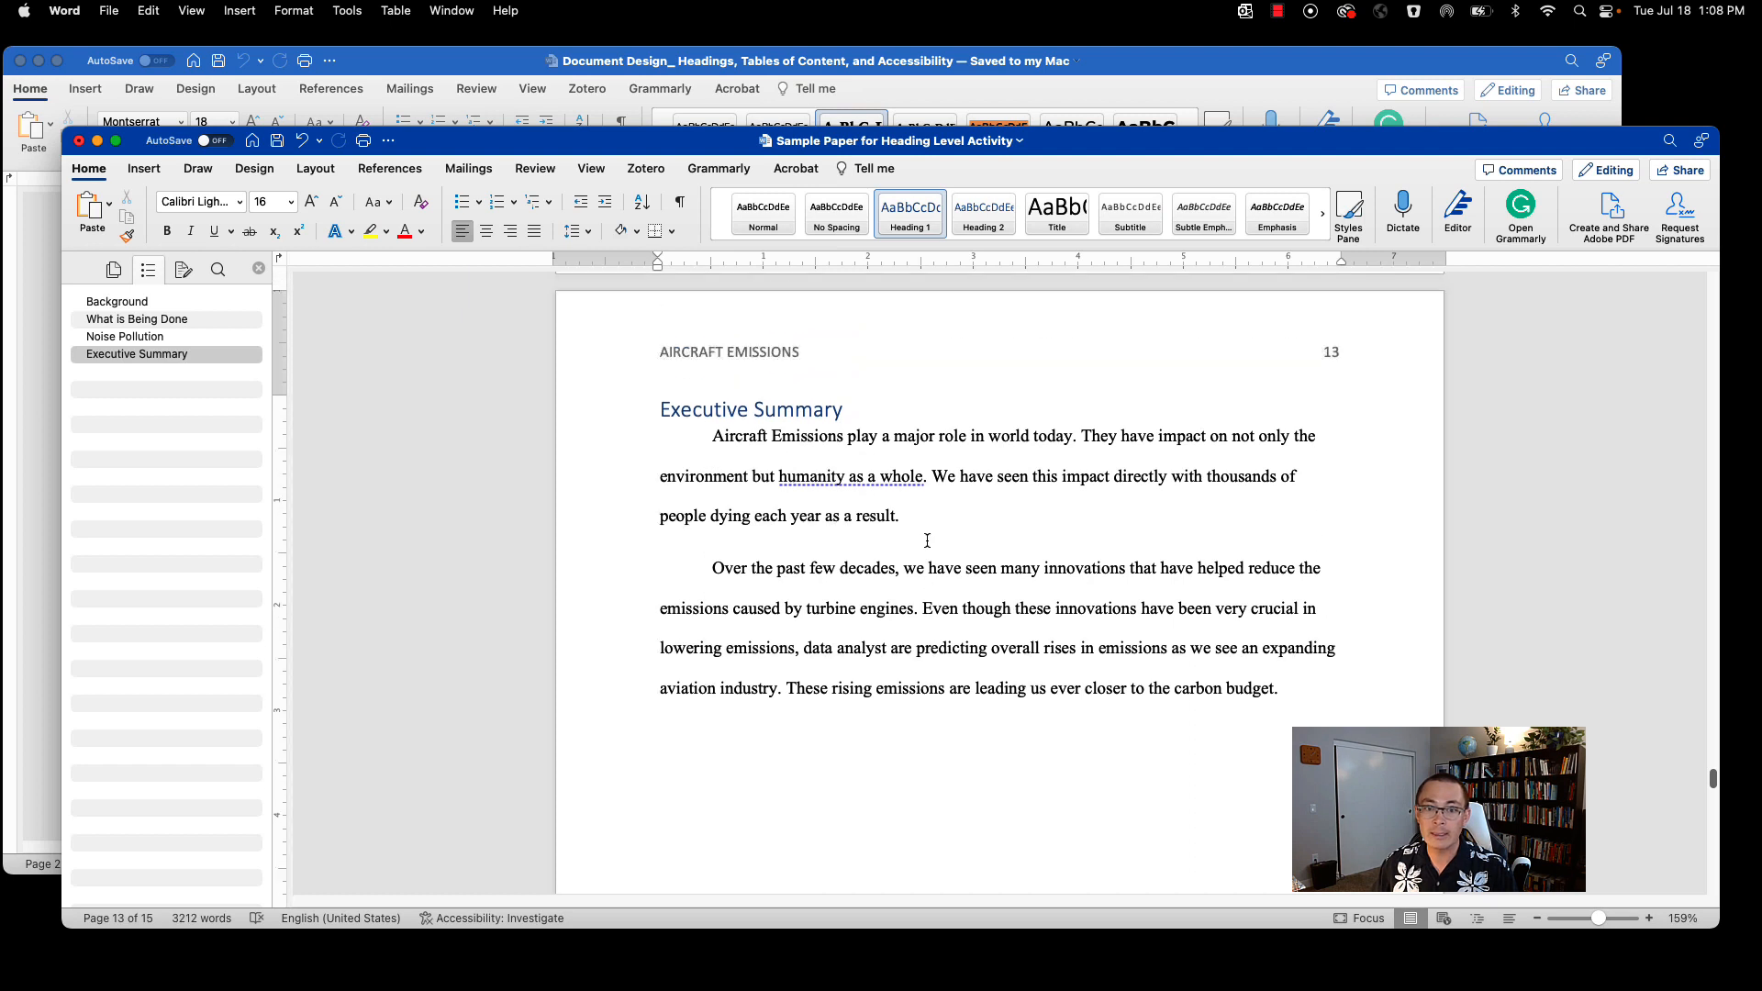
scroll(733, 548, "up", 1)
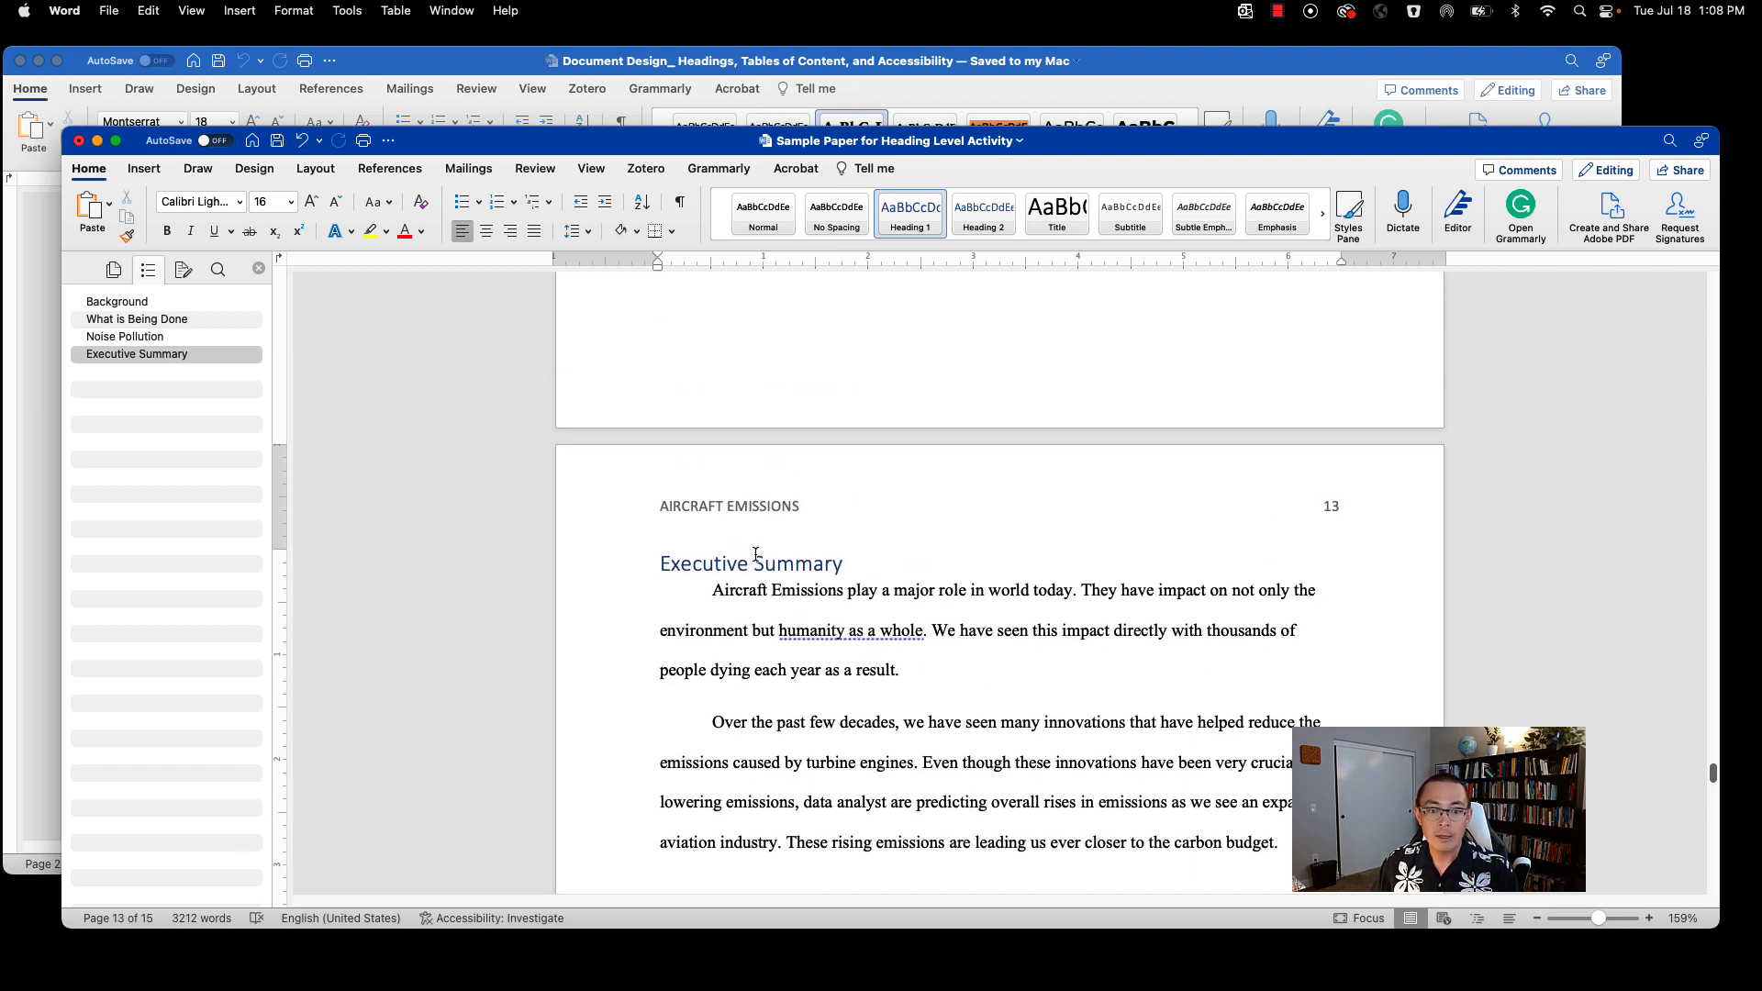
triple_click(677, 564)
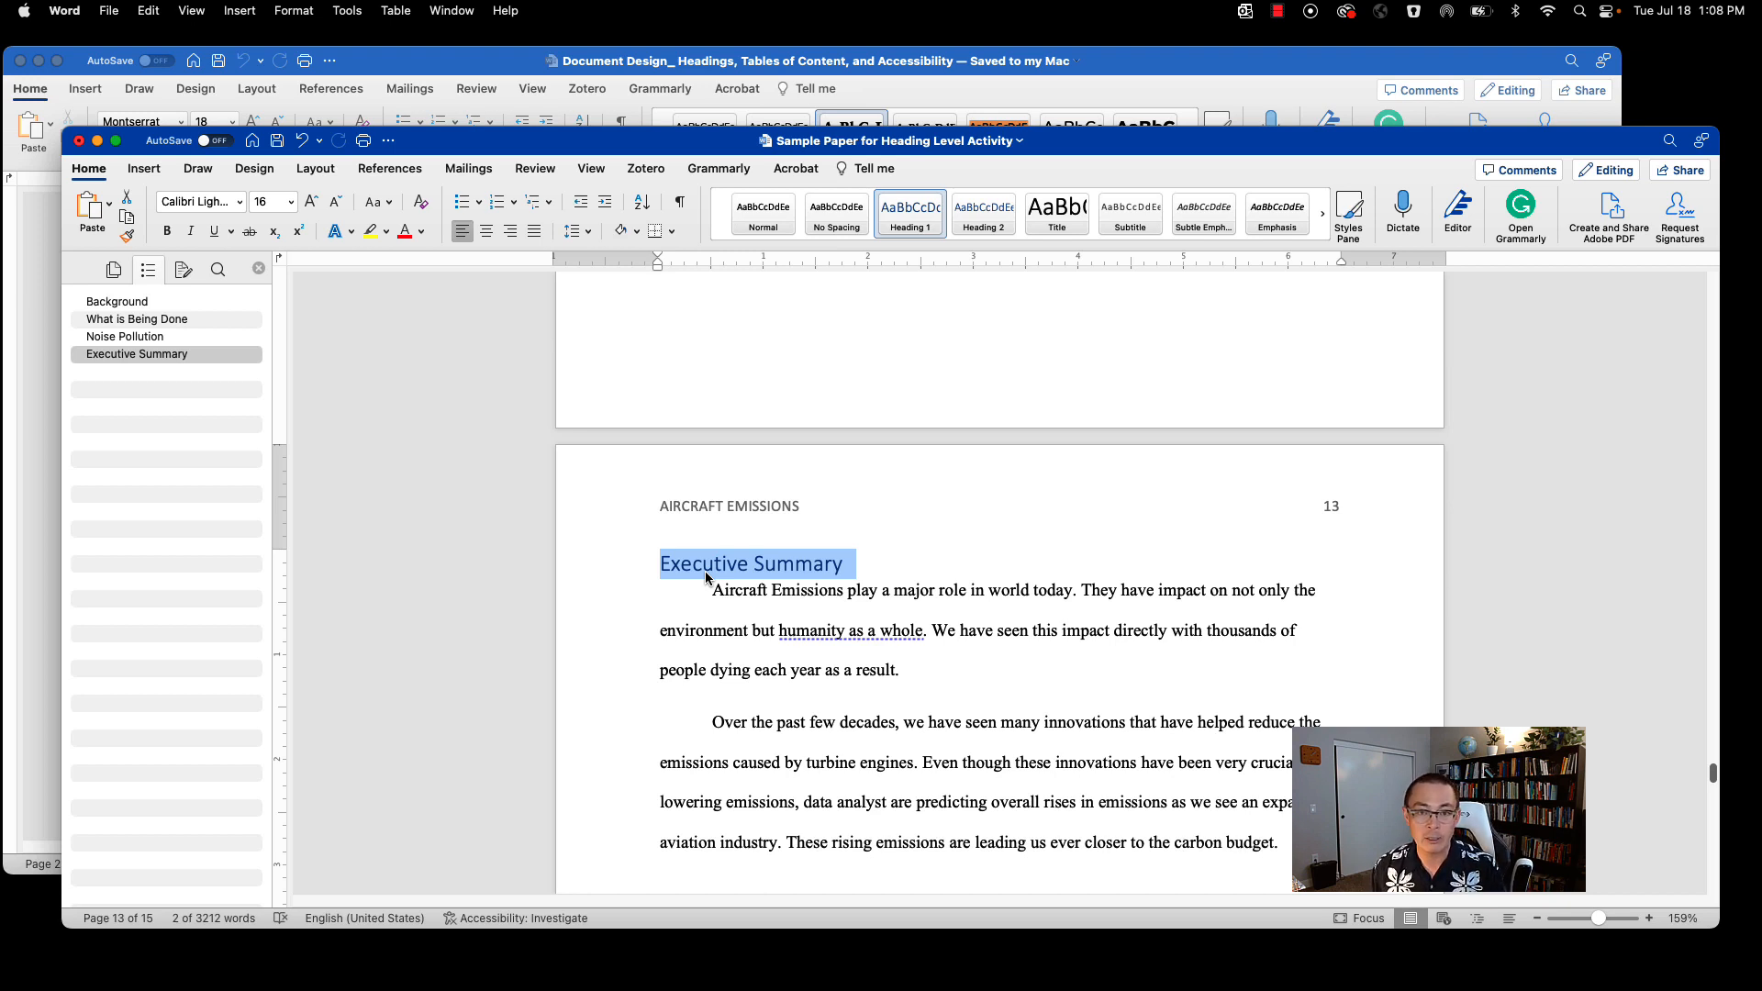
left_click(484, 232)
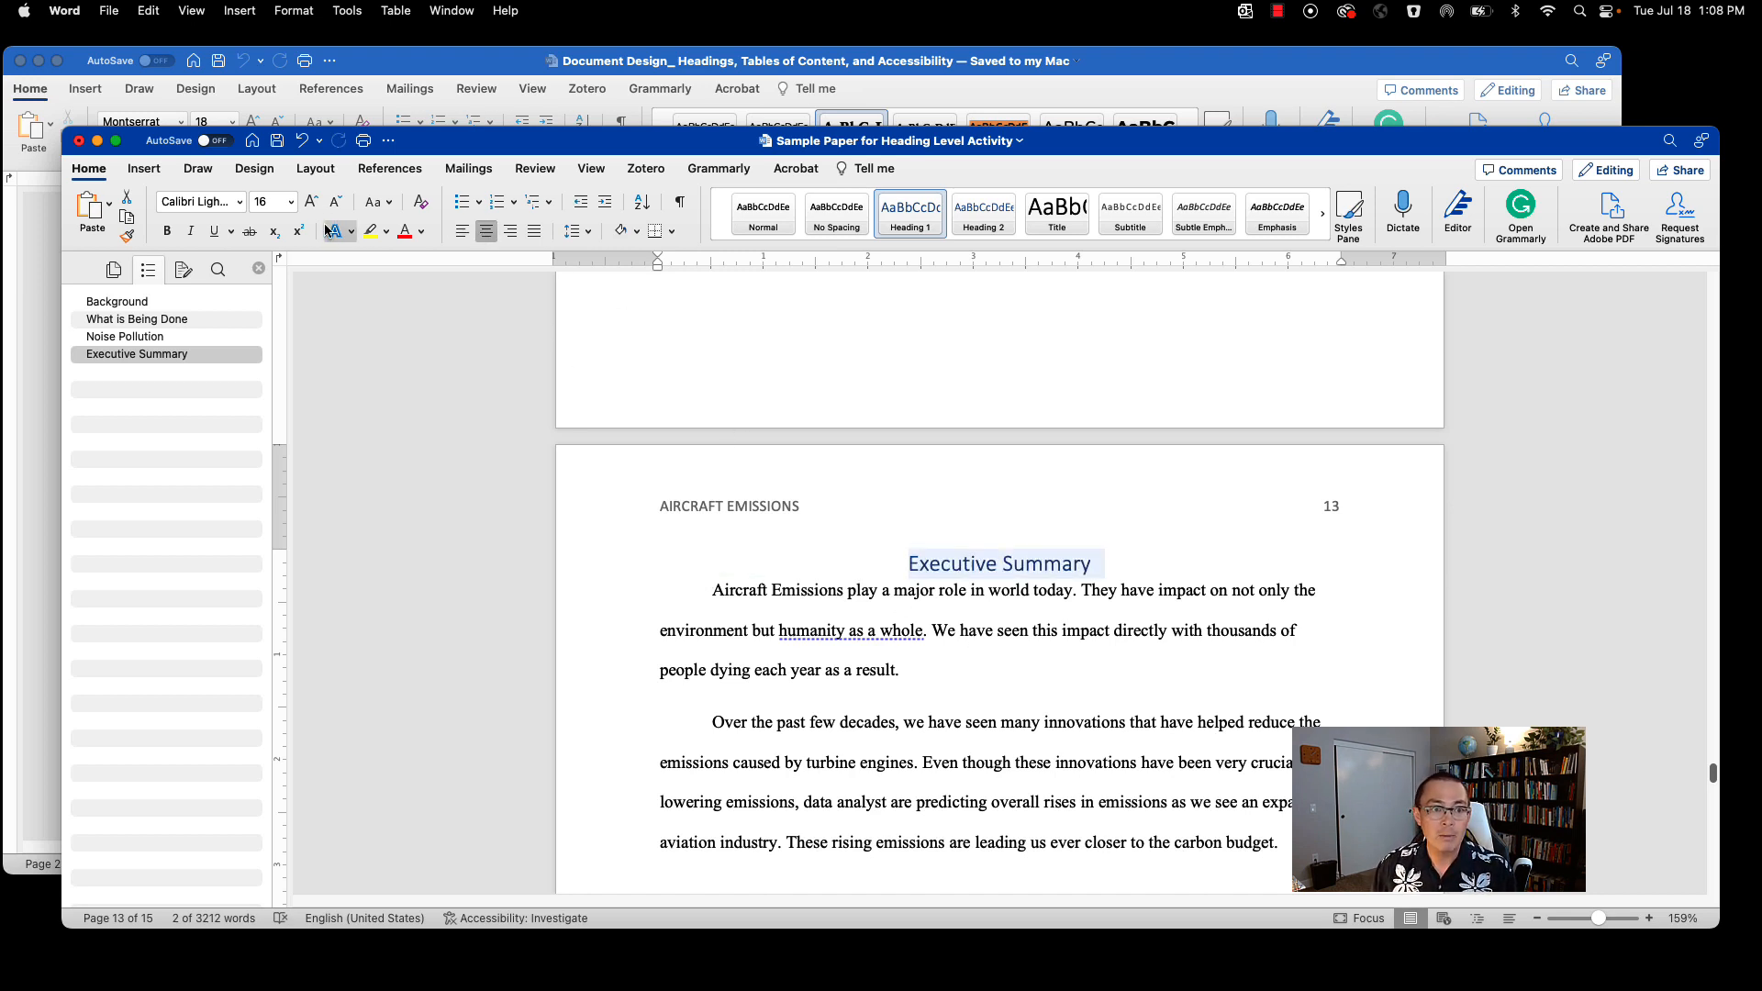
left_click(421, 232)
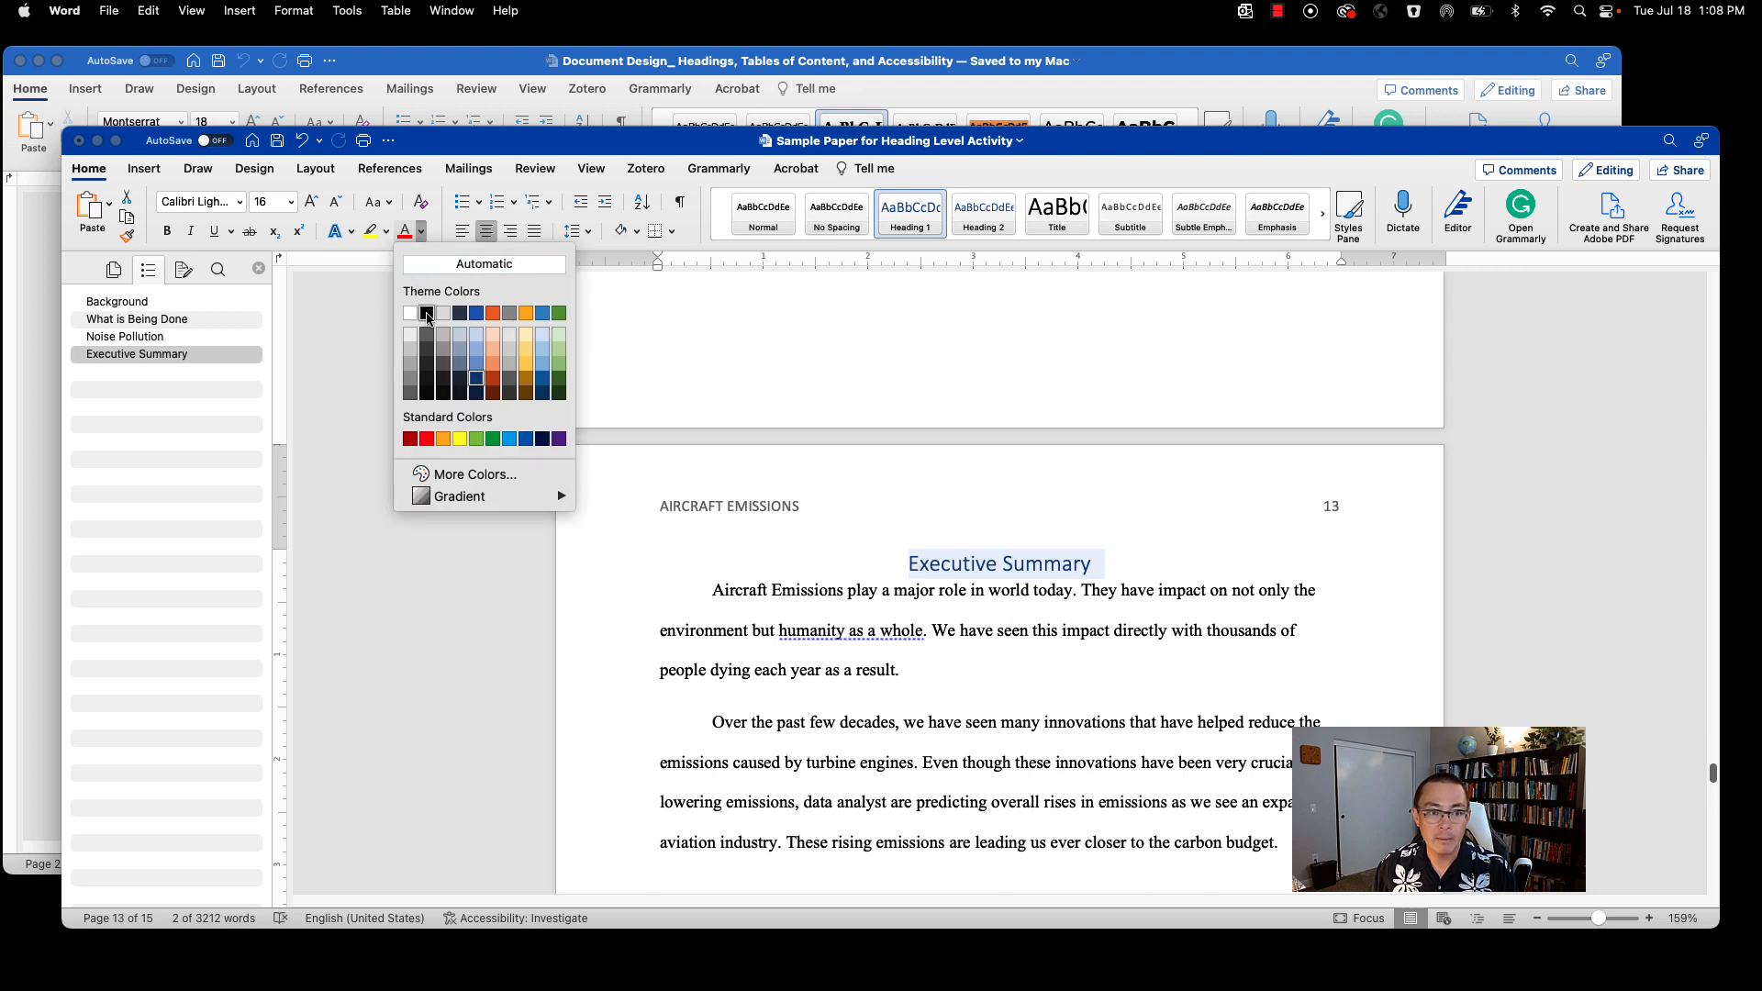
left_click(427, 314)
left_click(1057, 633)
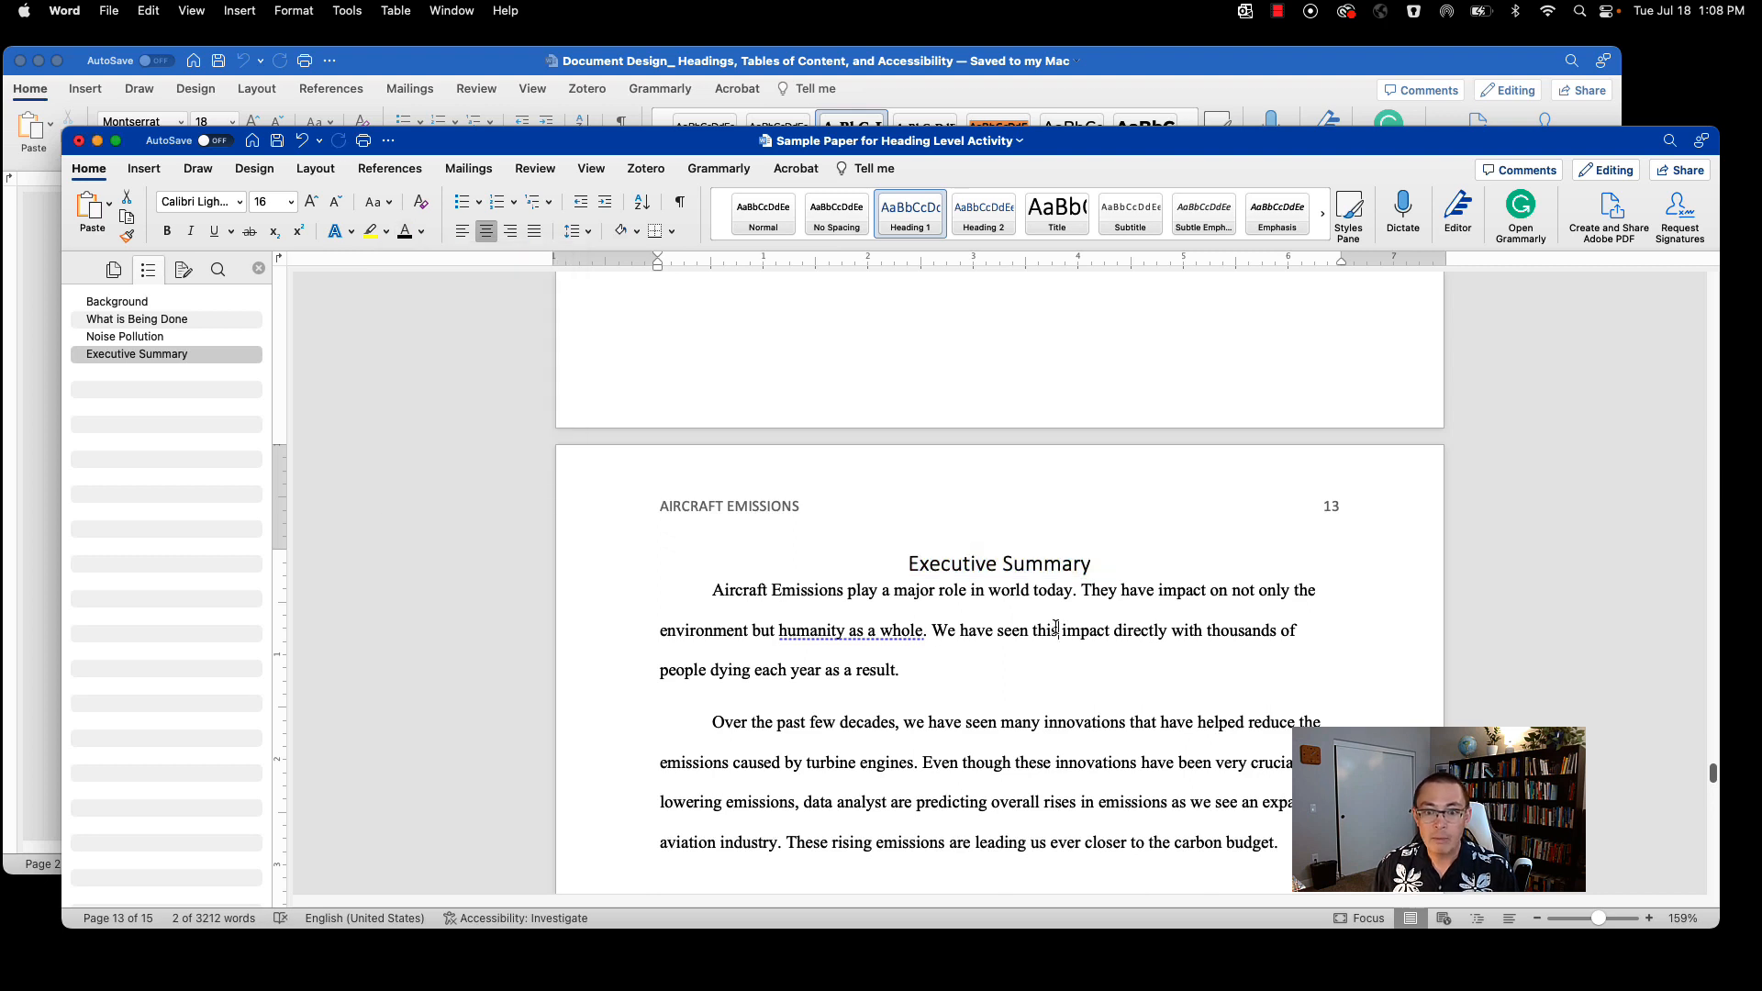
Step: Set the "Executive Summary" heading's font to Times New Roman and make it bold
triple_click(1029, 563)
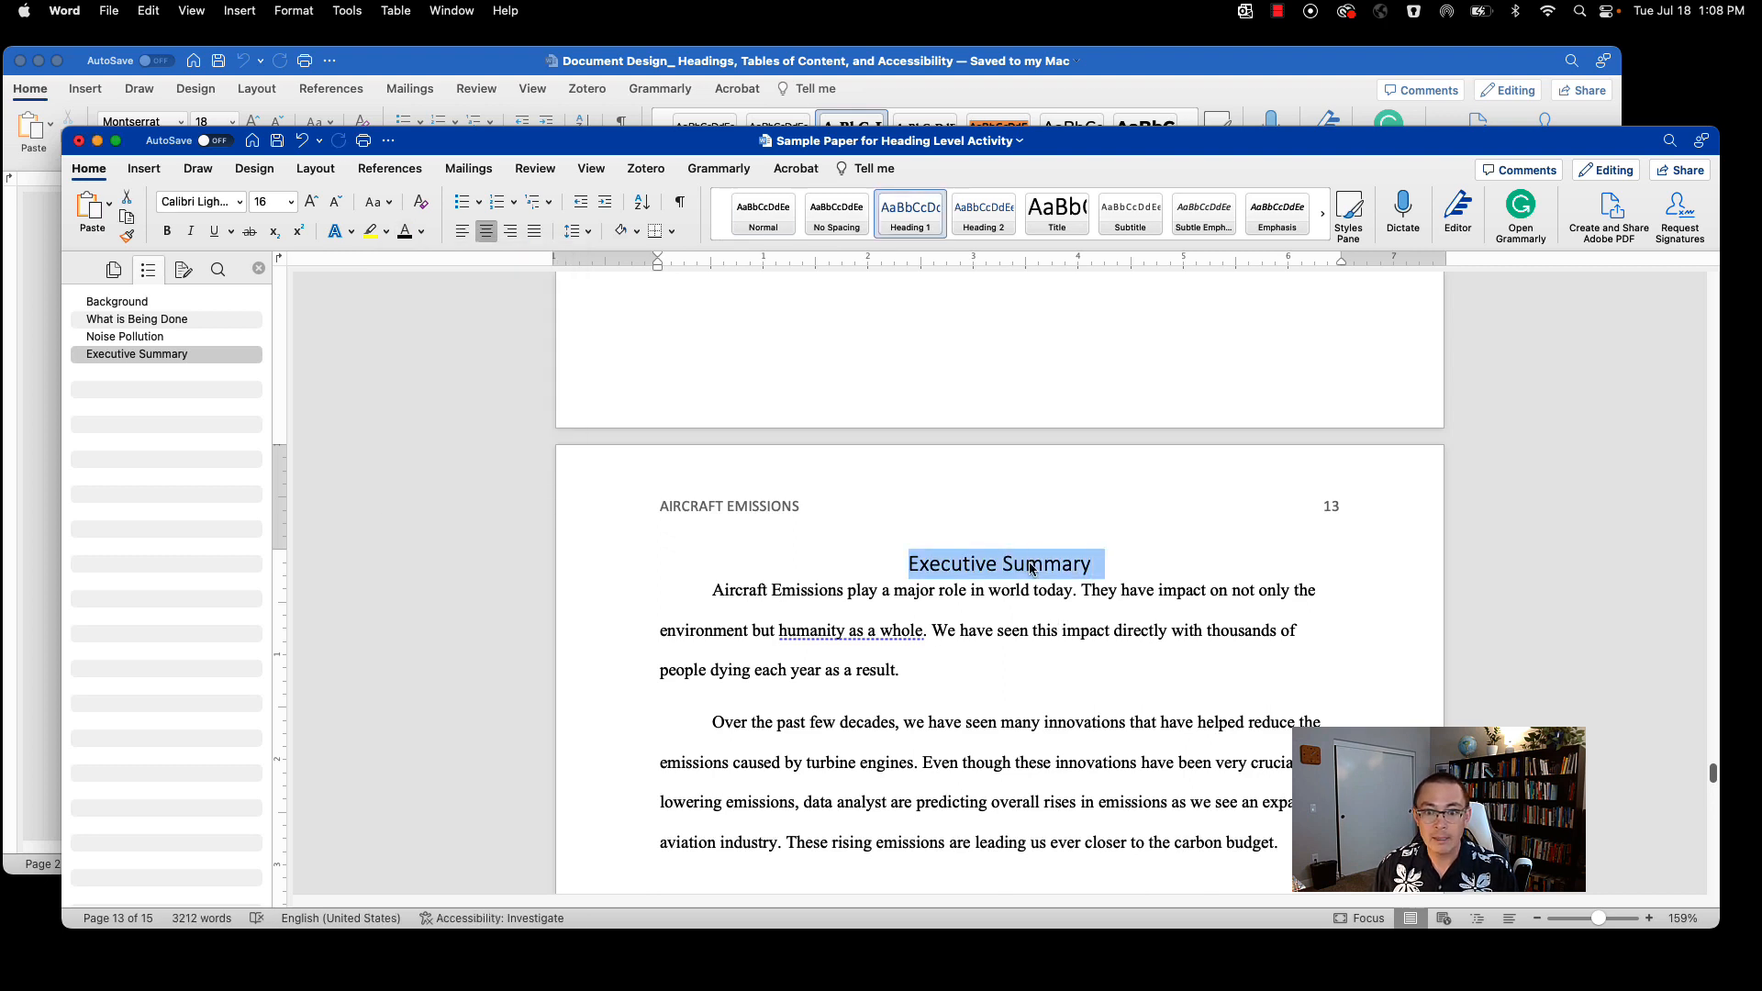
left_click(234, 201)
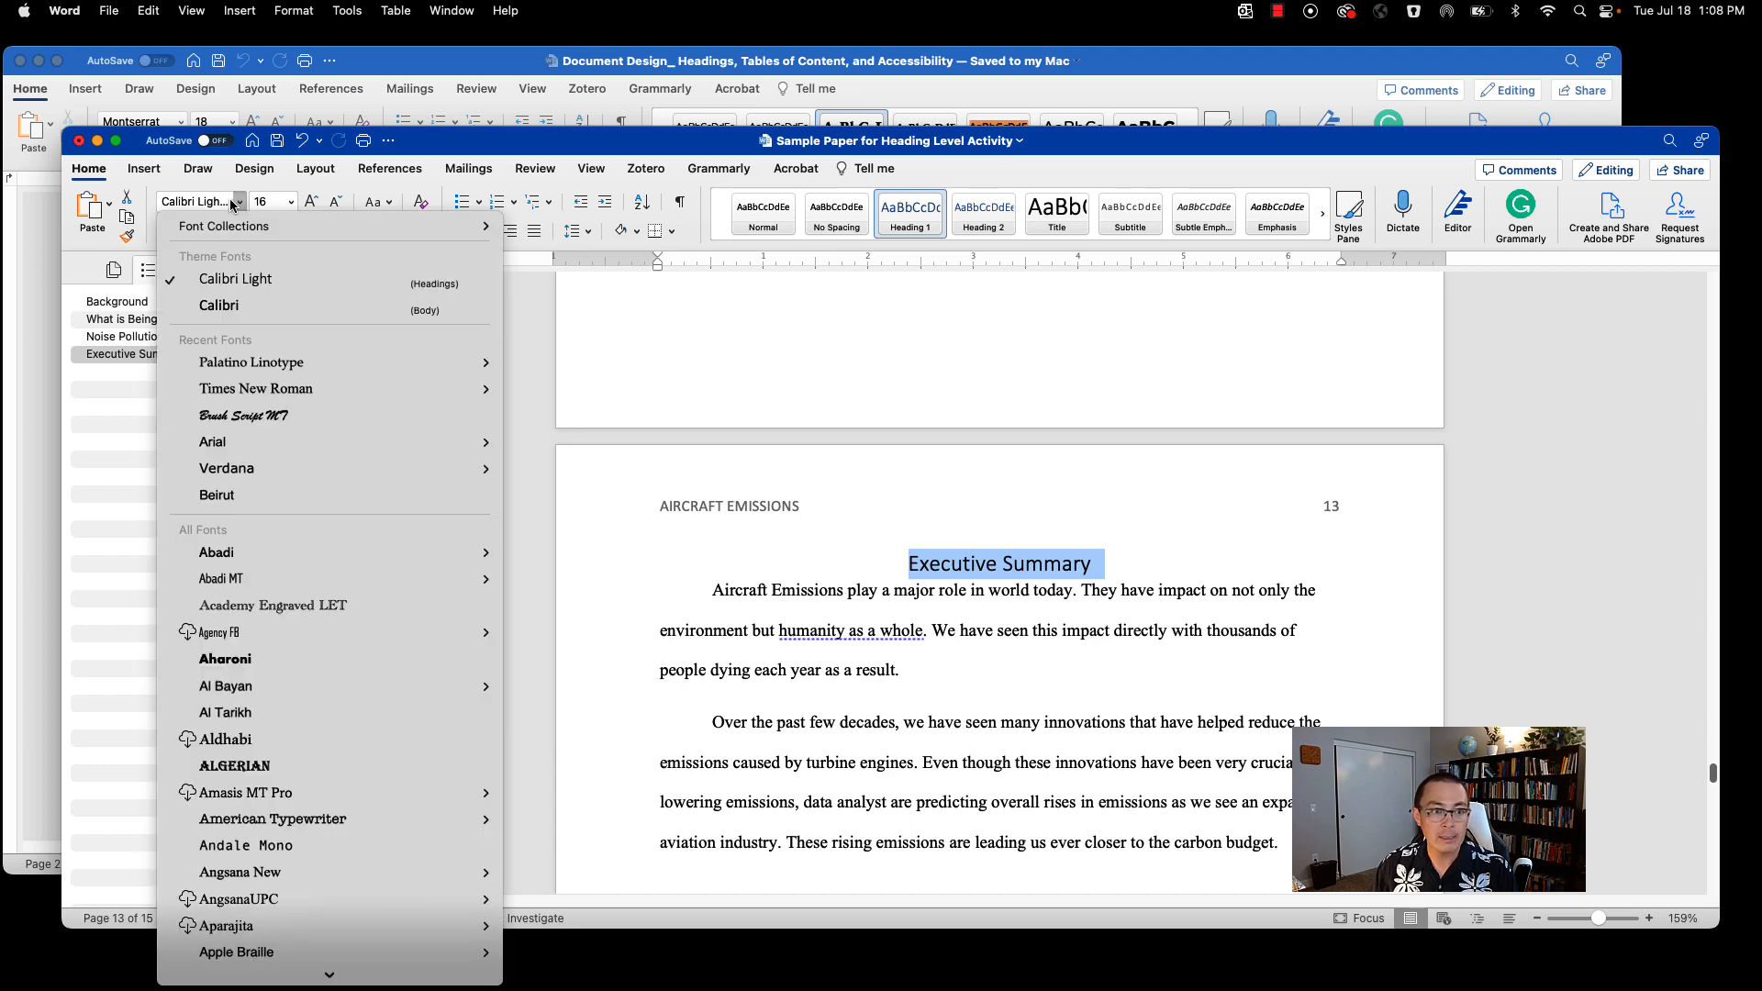
left_click(245, 390)
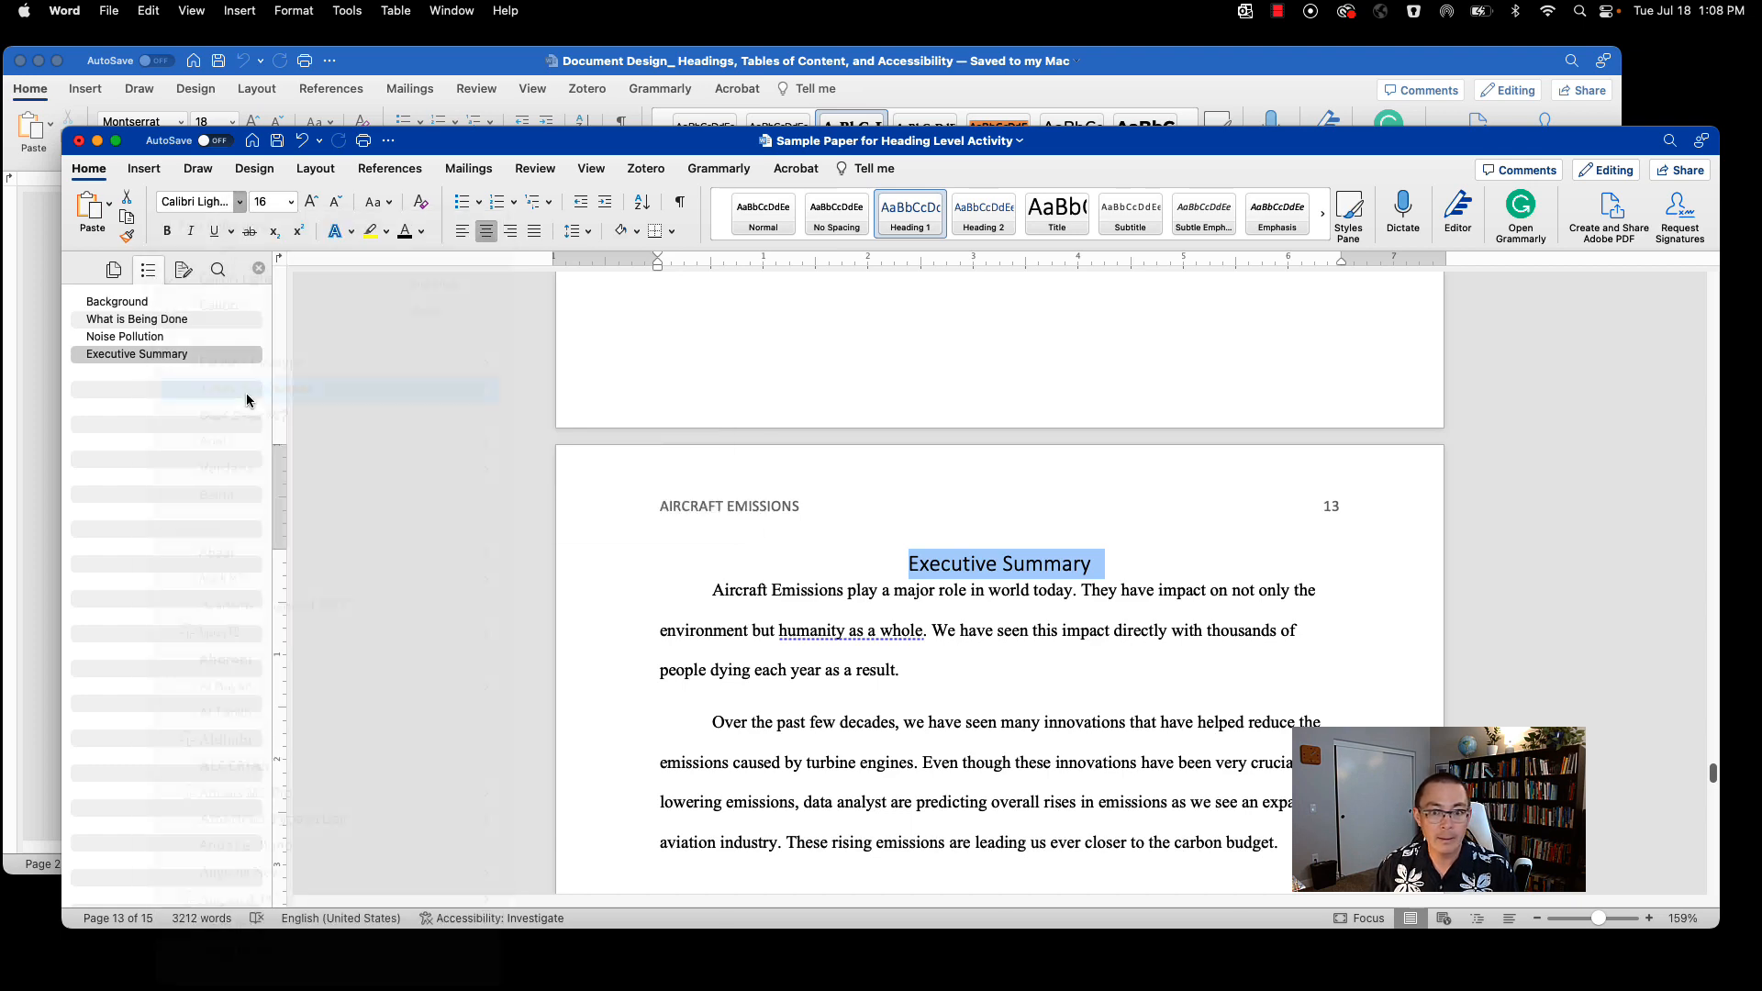
left_click(167, 230)
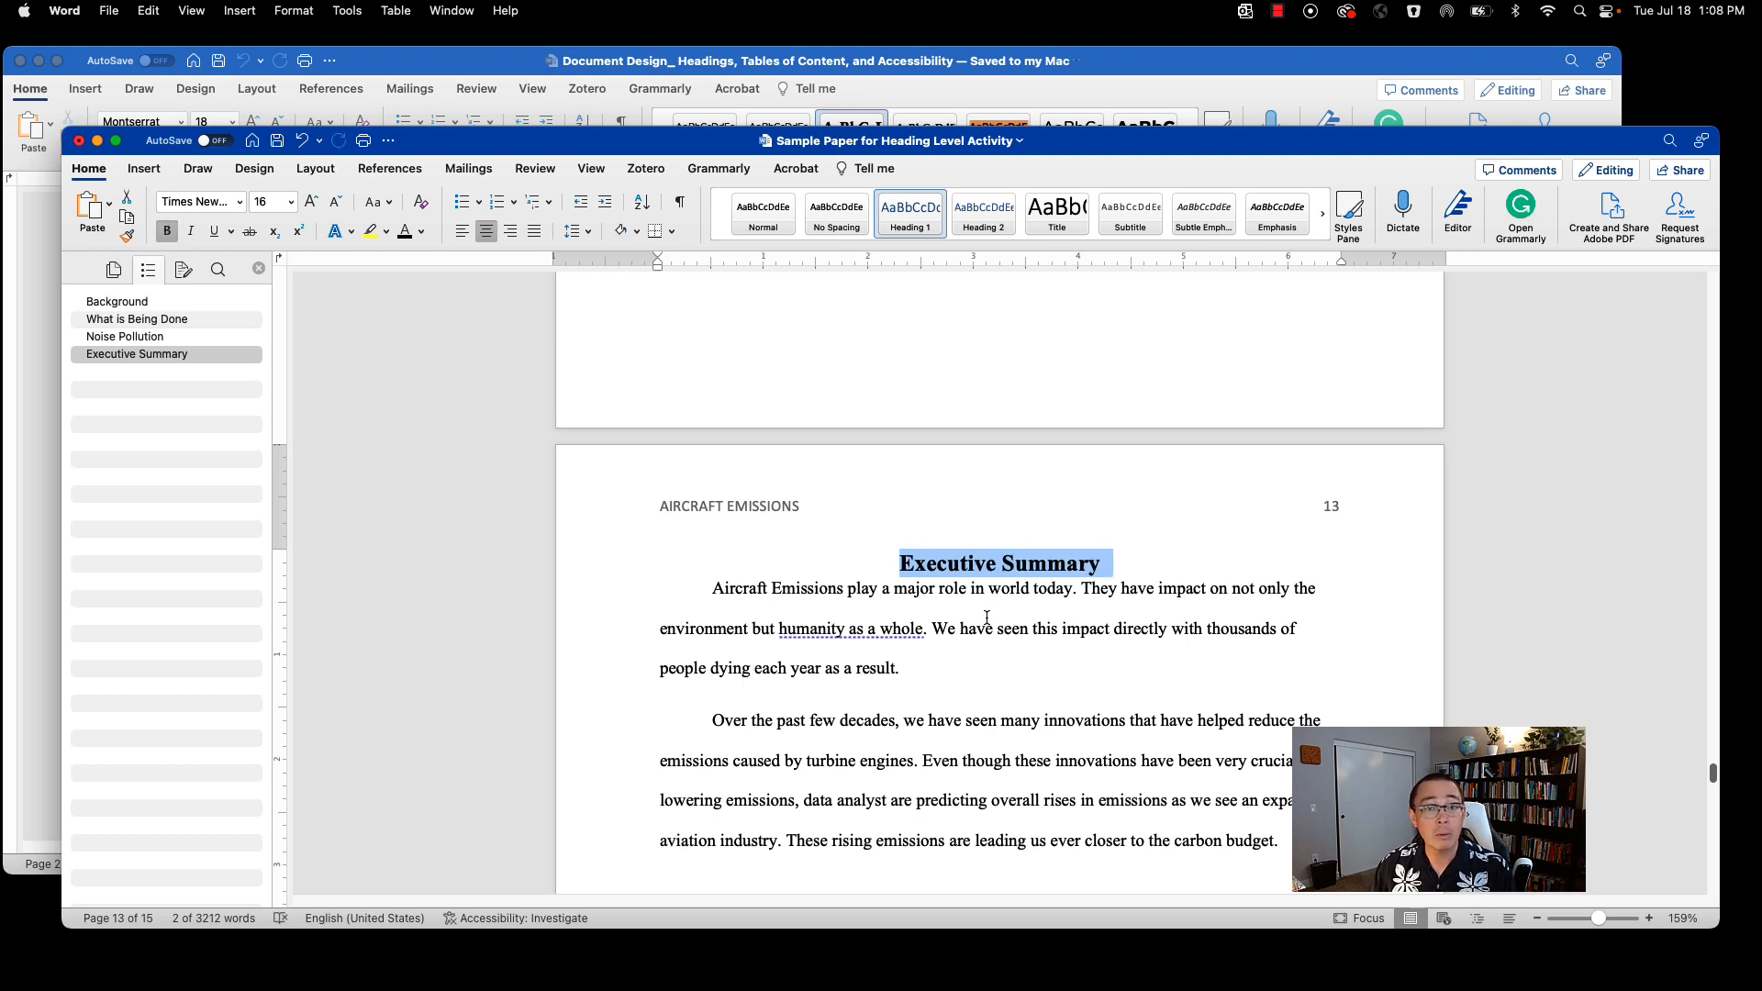
left_click(1143, 571)
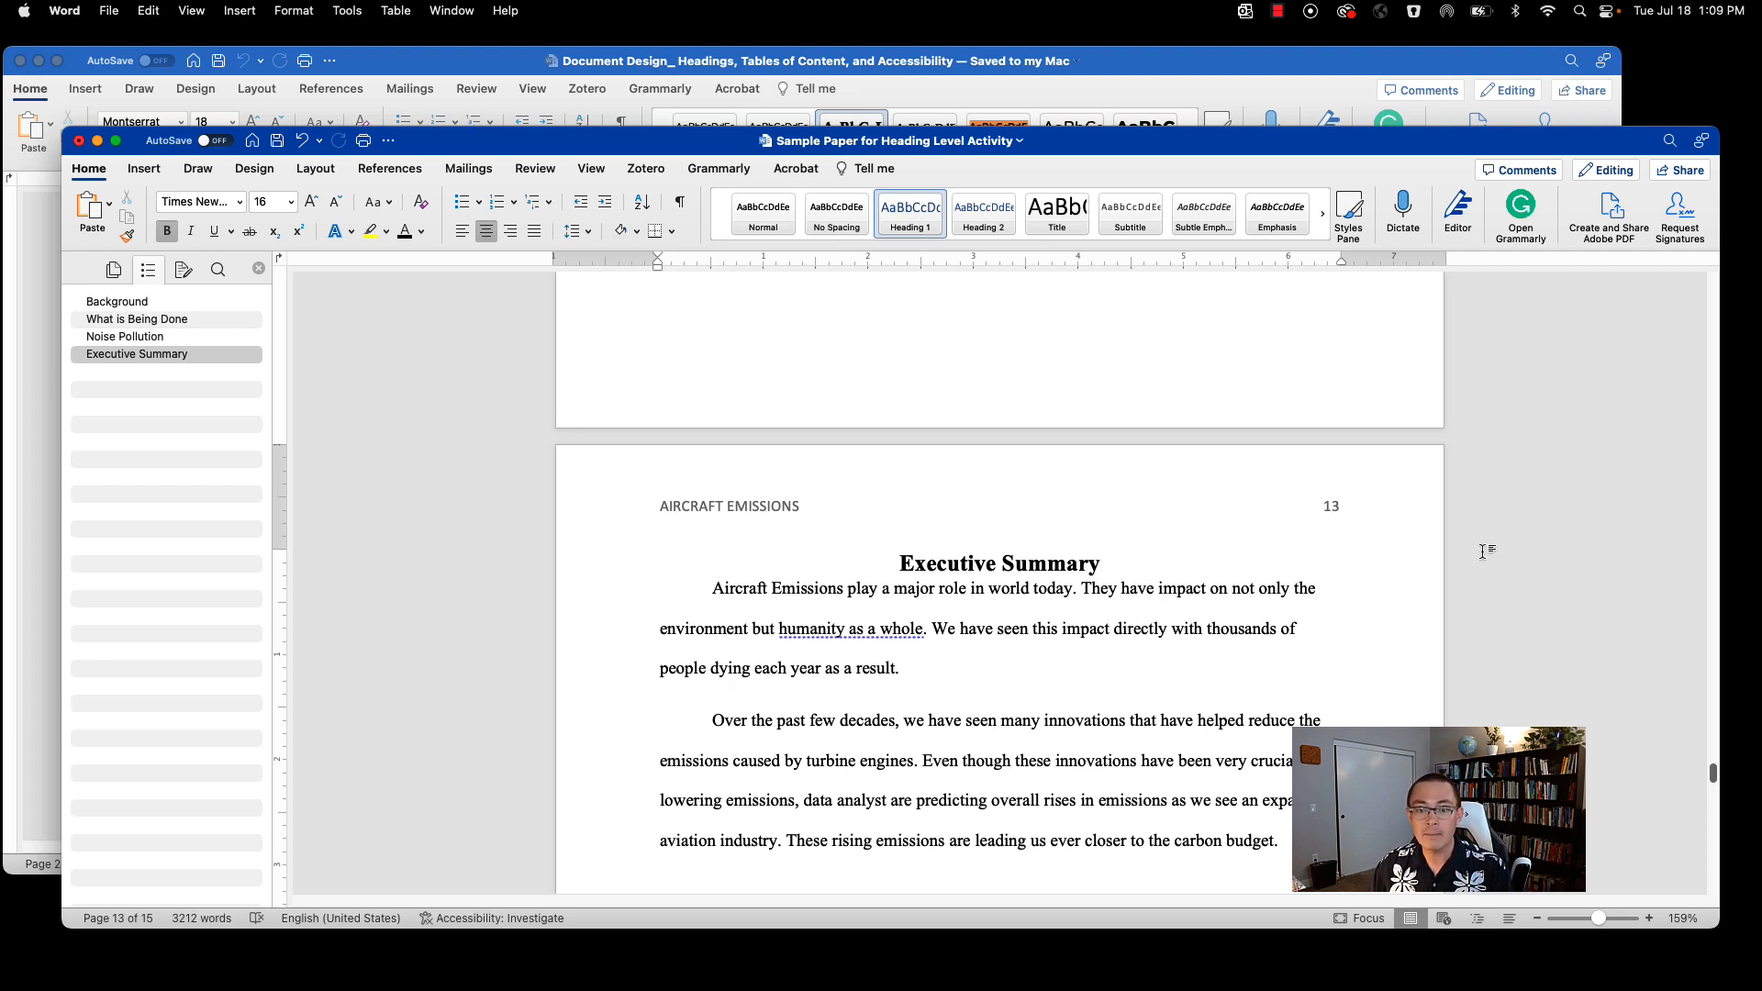
Step: Consult the worksheet's Level 1 instructions, then update the Heading 1 style to match the formatted "Executive Summary" heading
triple_click(1022, 564)
left_click(1081, 70)
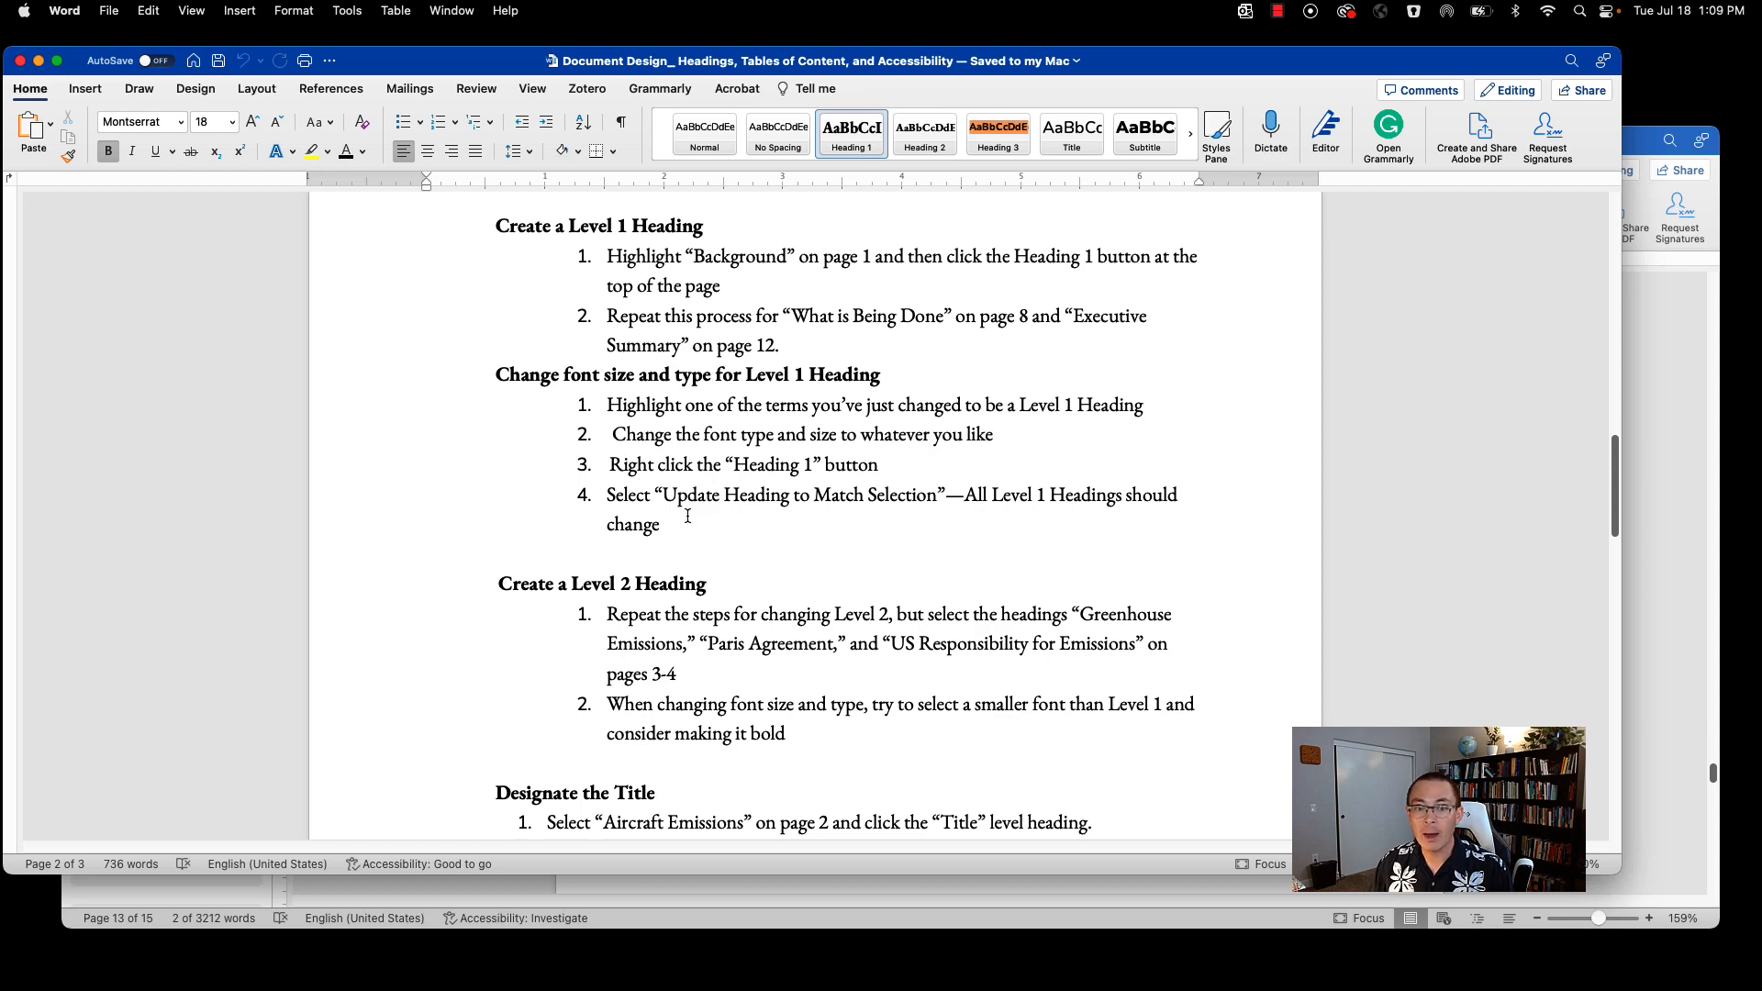
left_click(1653, 467)
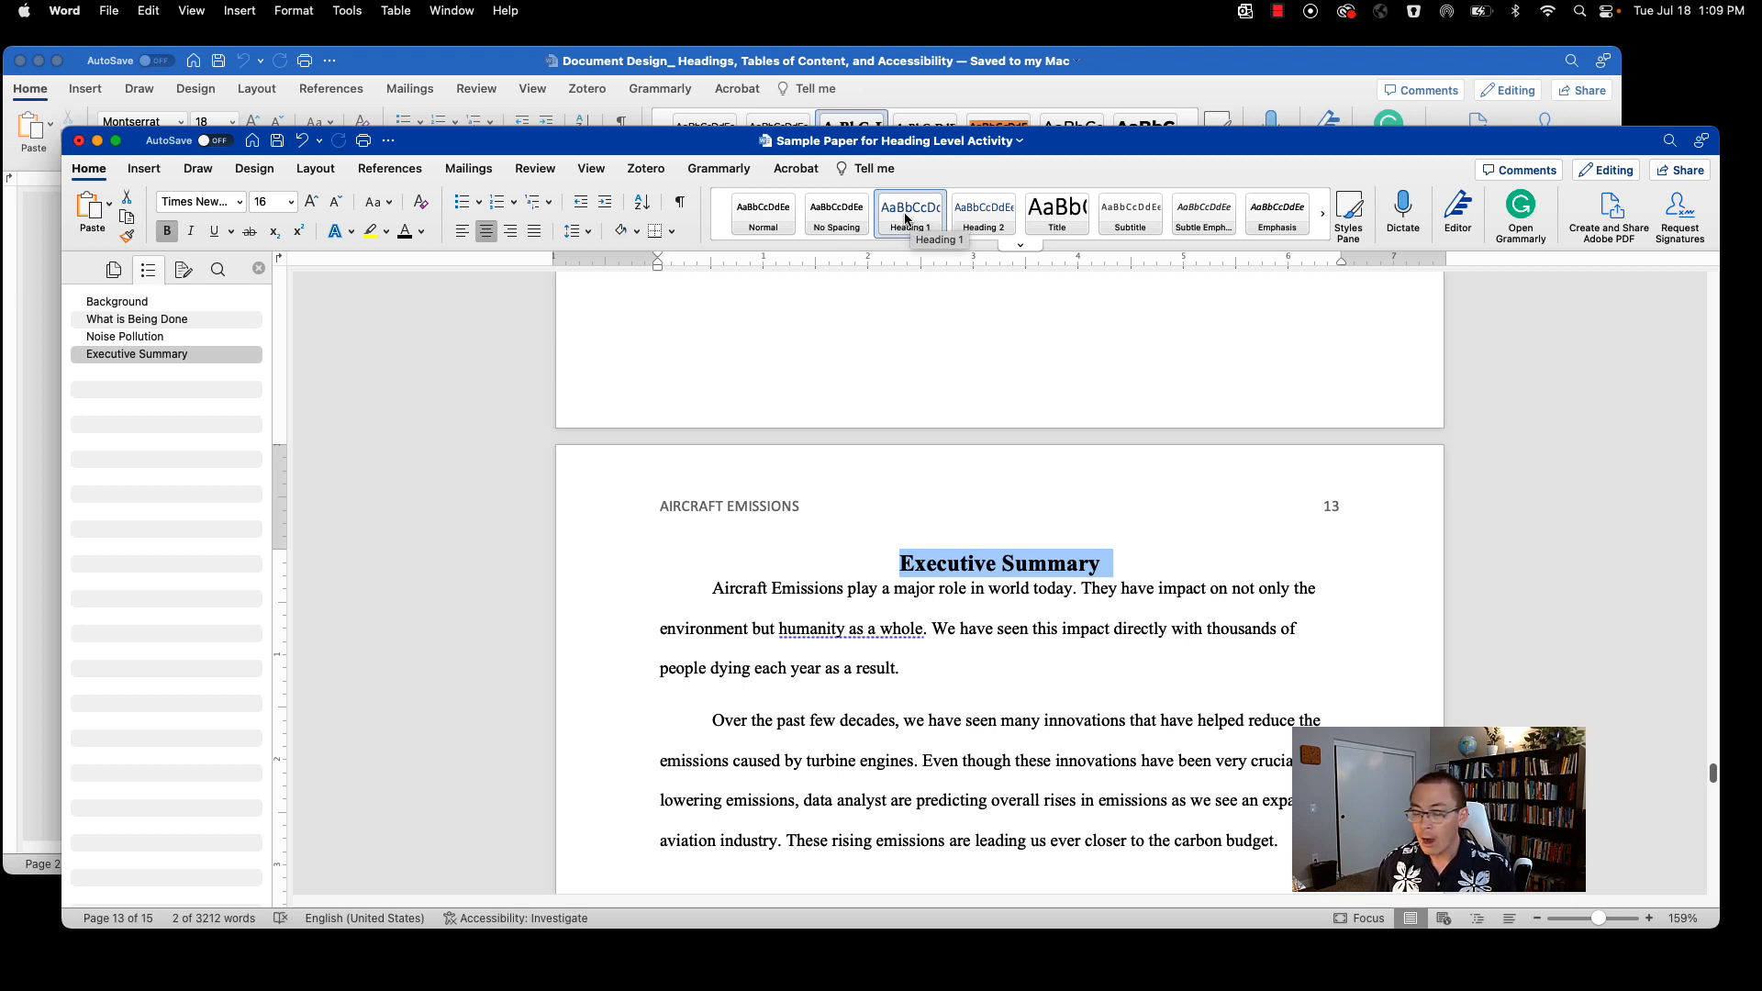
right_click(905, 218)
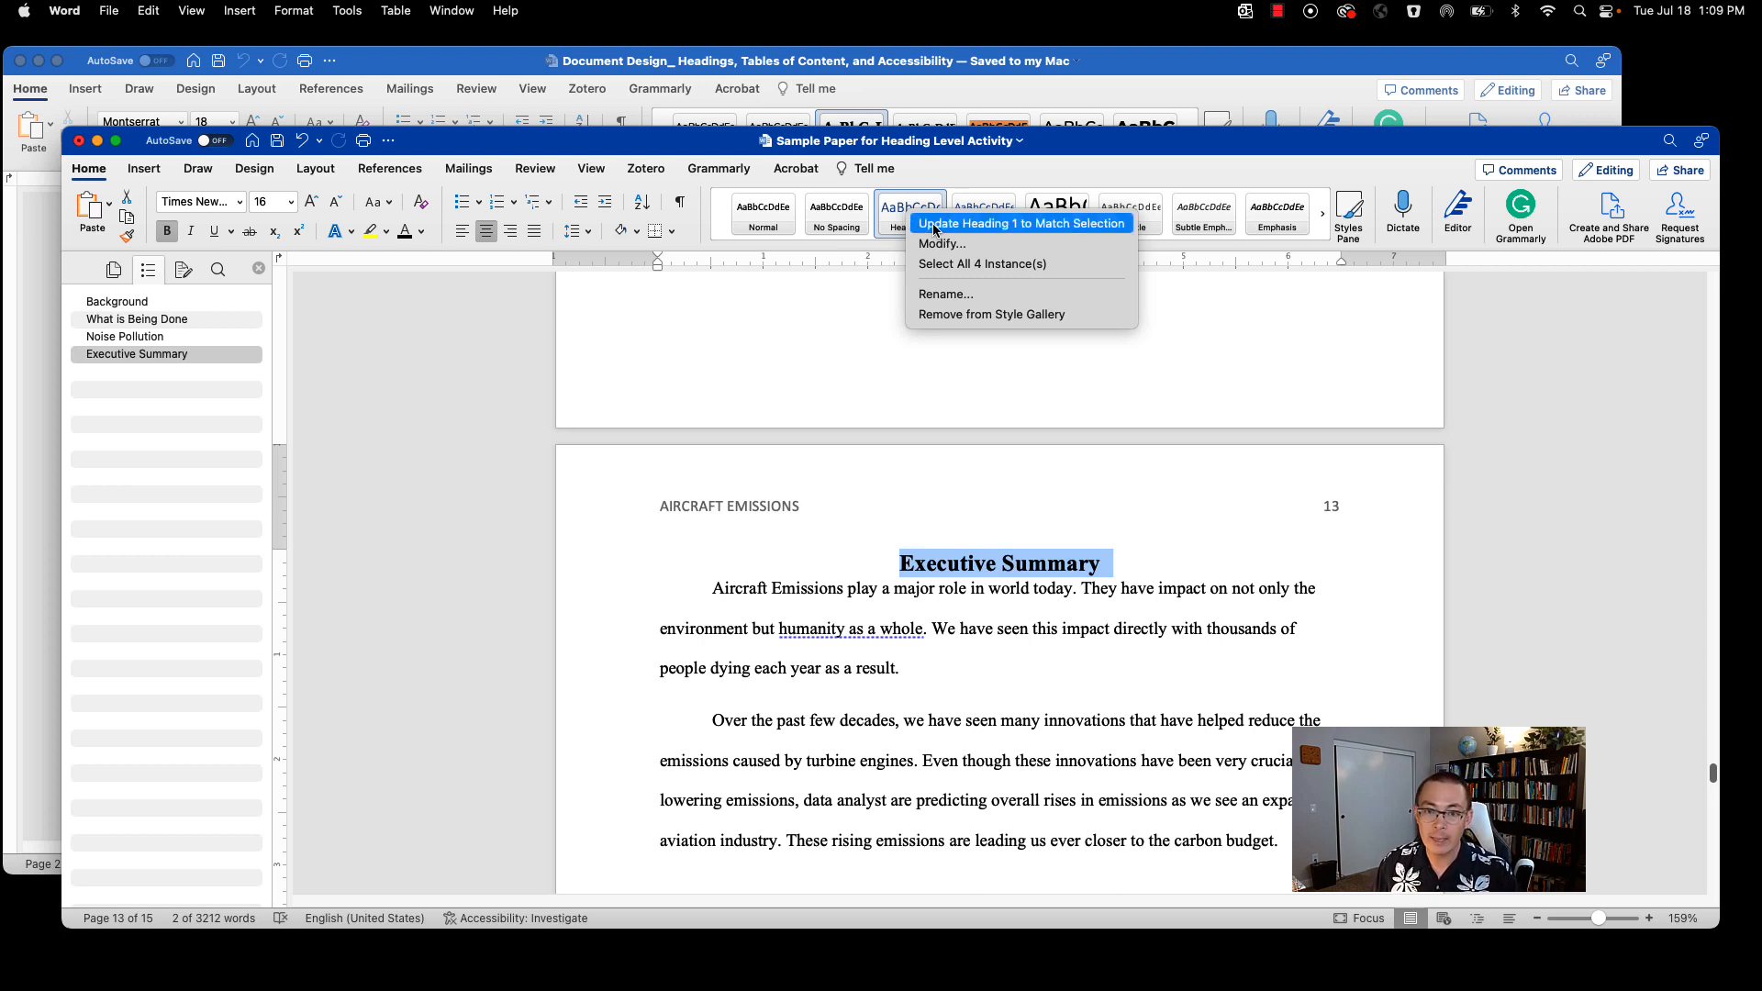
left_click(933, 223)
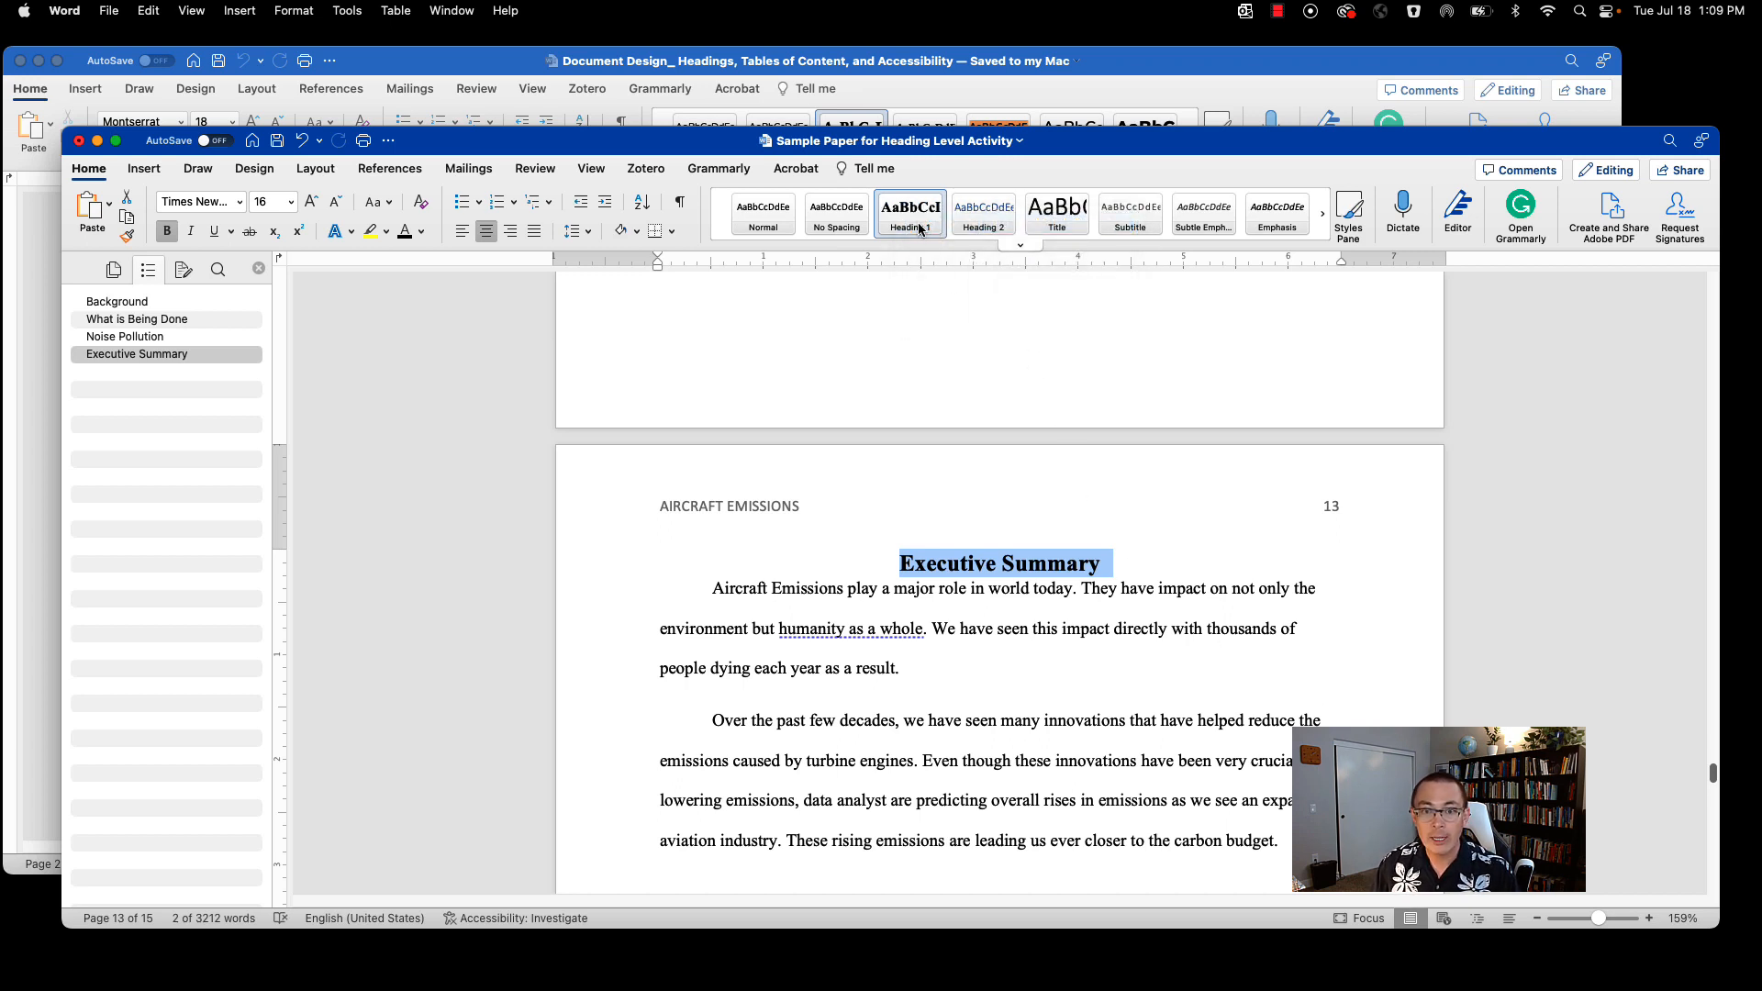
left_click(1158, 566)
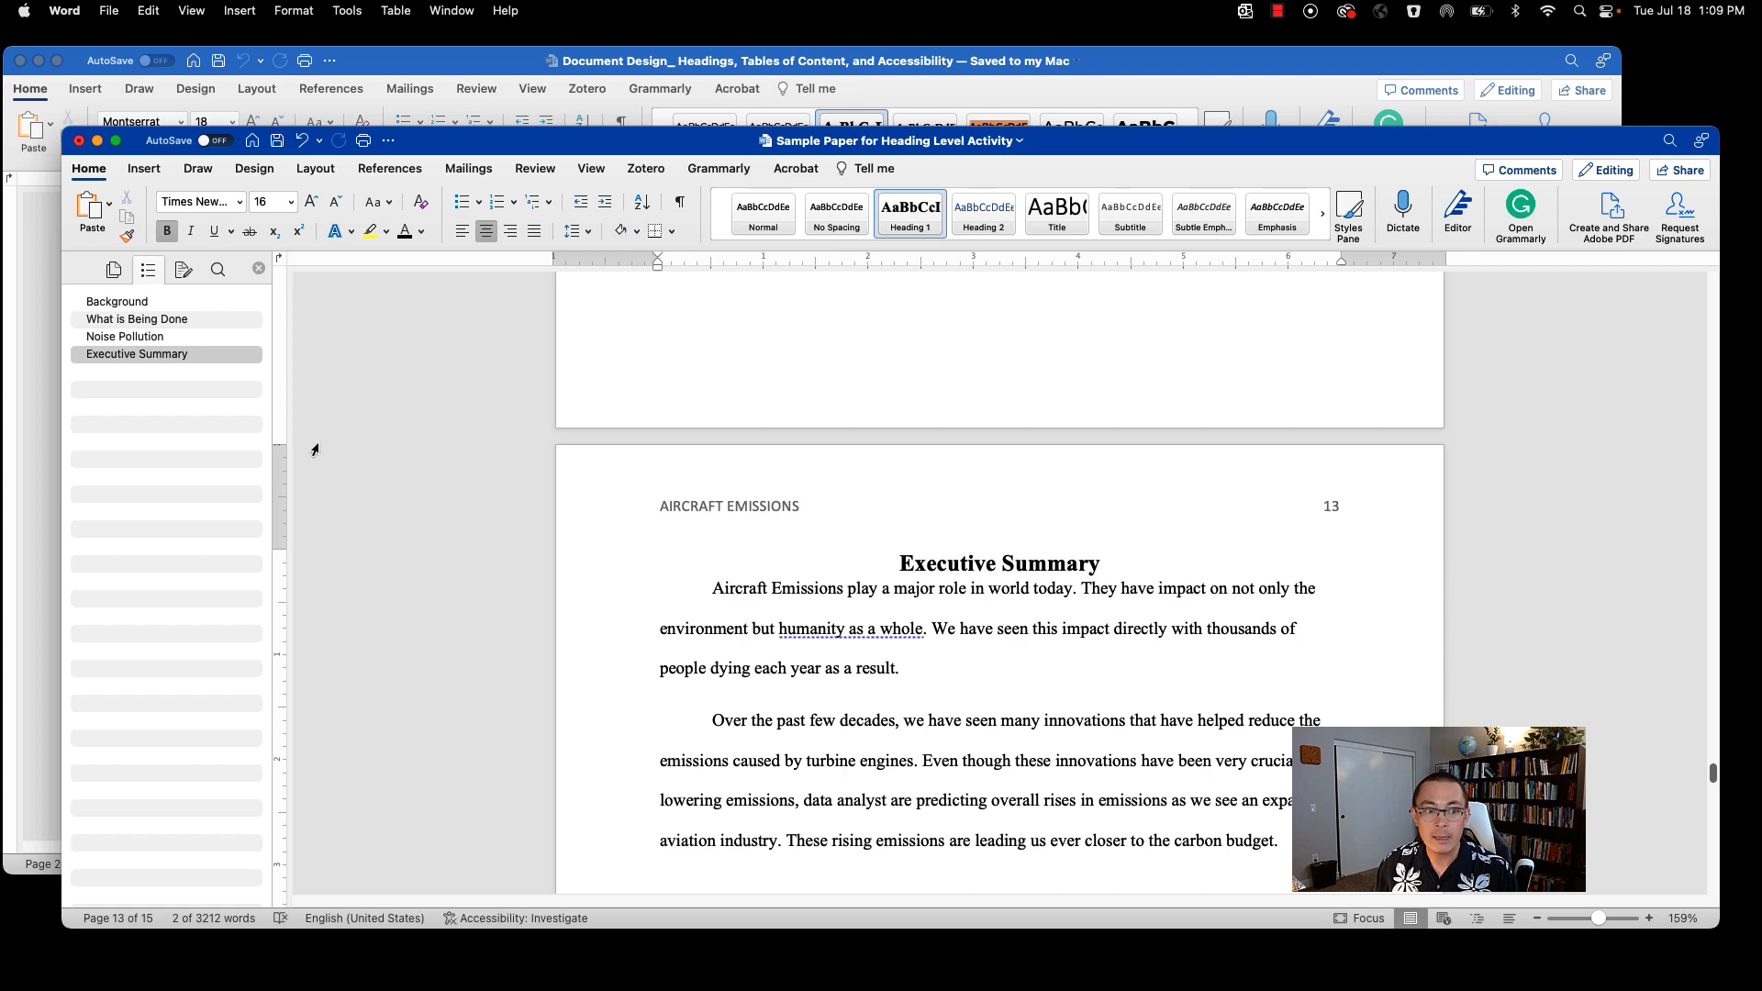
Step: Check the Level 1 headings' formatting by visiting each section from the heading list, ending at "Executive Summary"
left_click(156, 342)
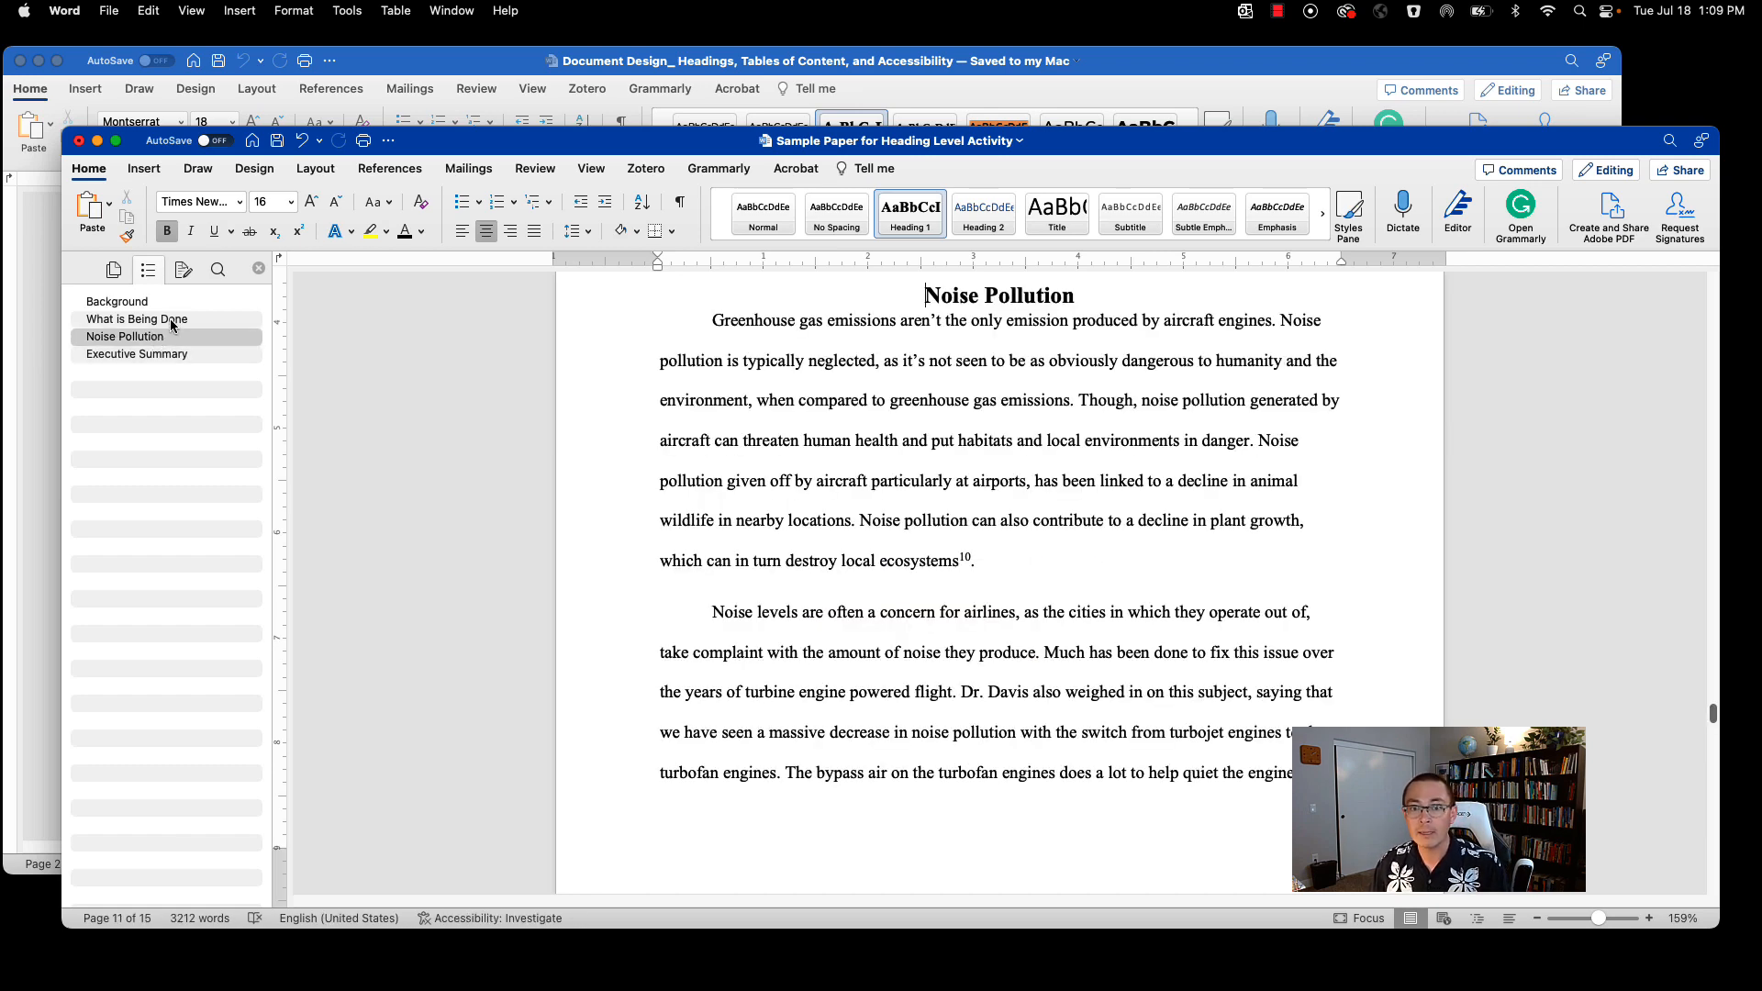
left_click(171, 322)
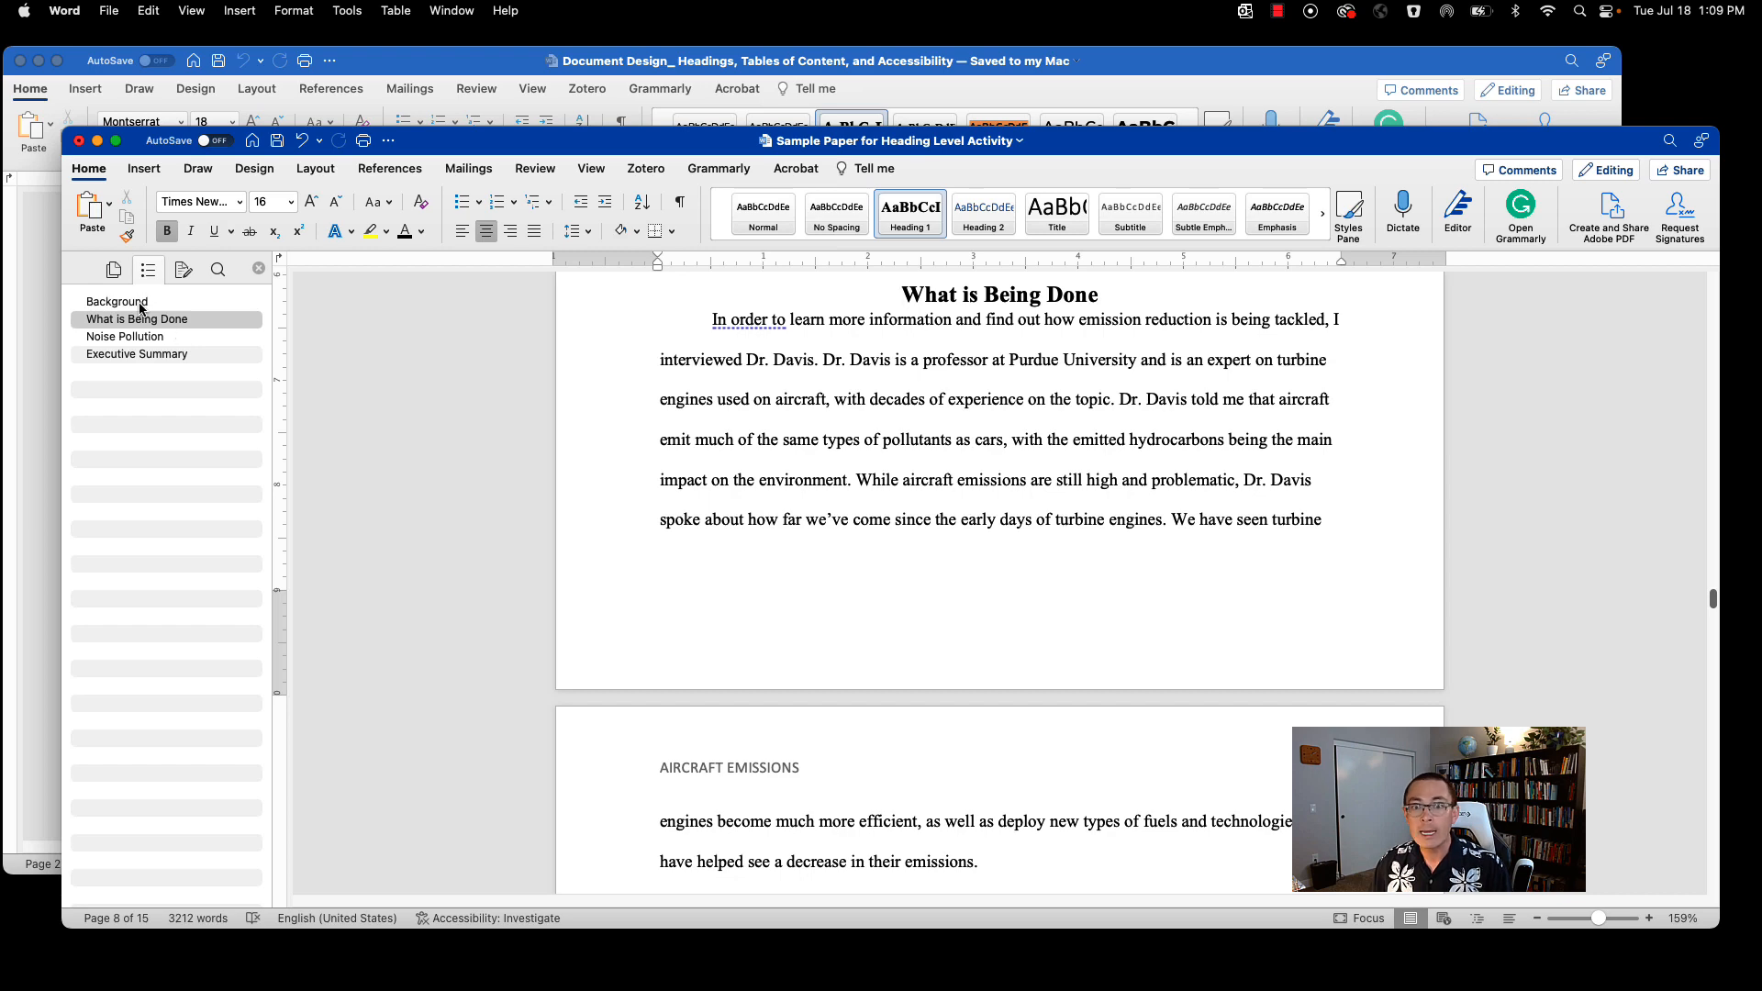
left_click(143, 306)
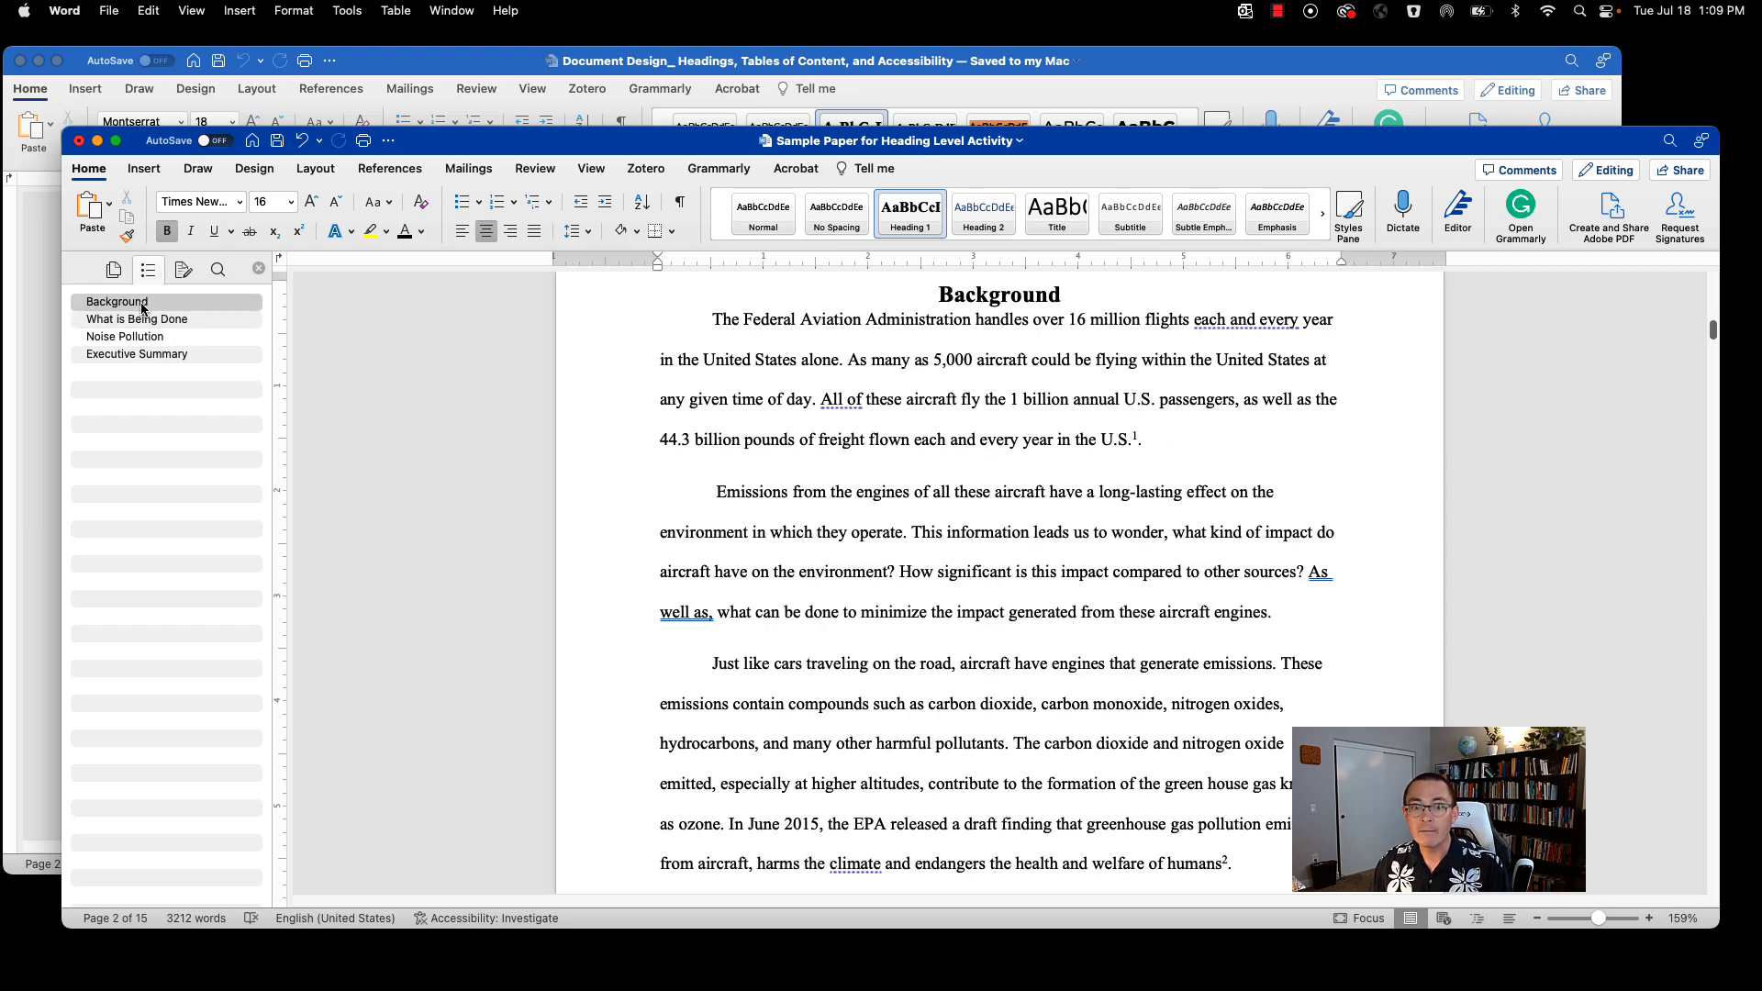
left_click(197, 321)
left_click(197, 338)
left_click(200, 356)
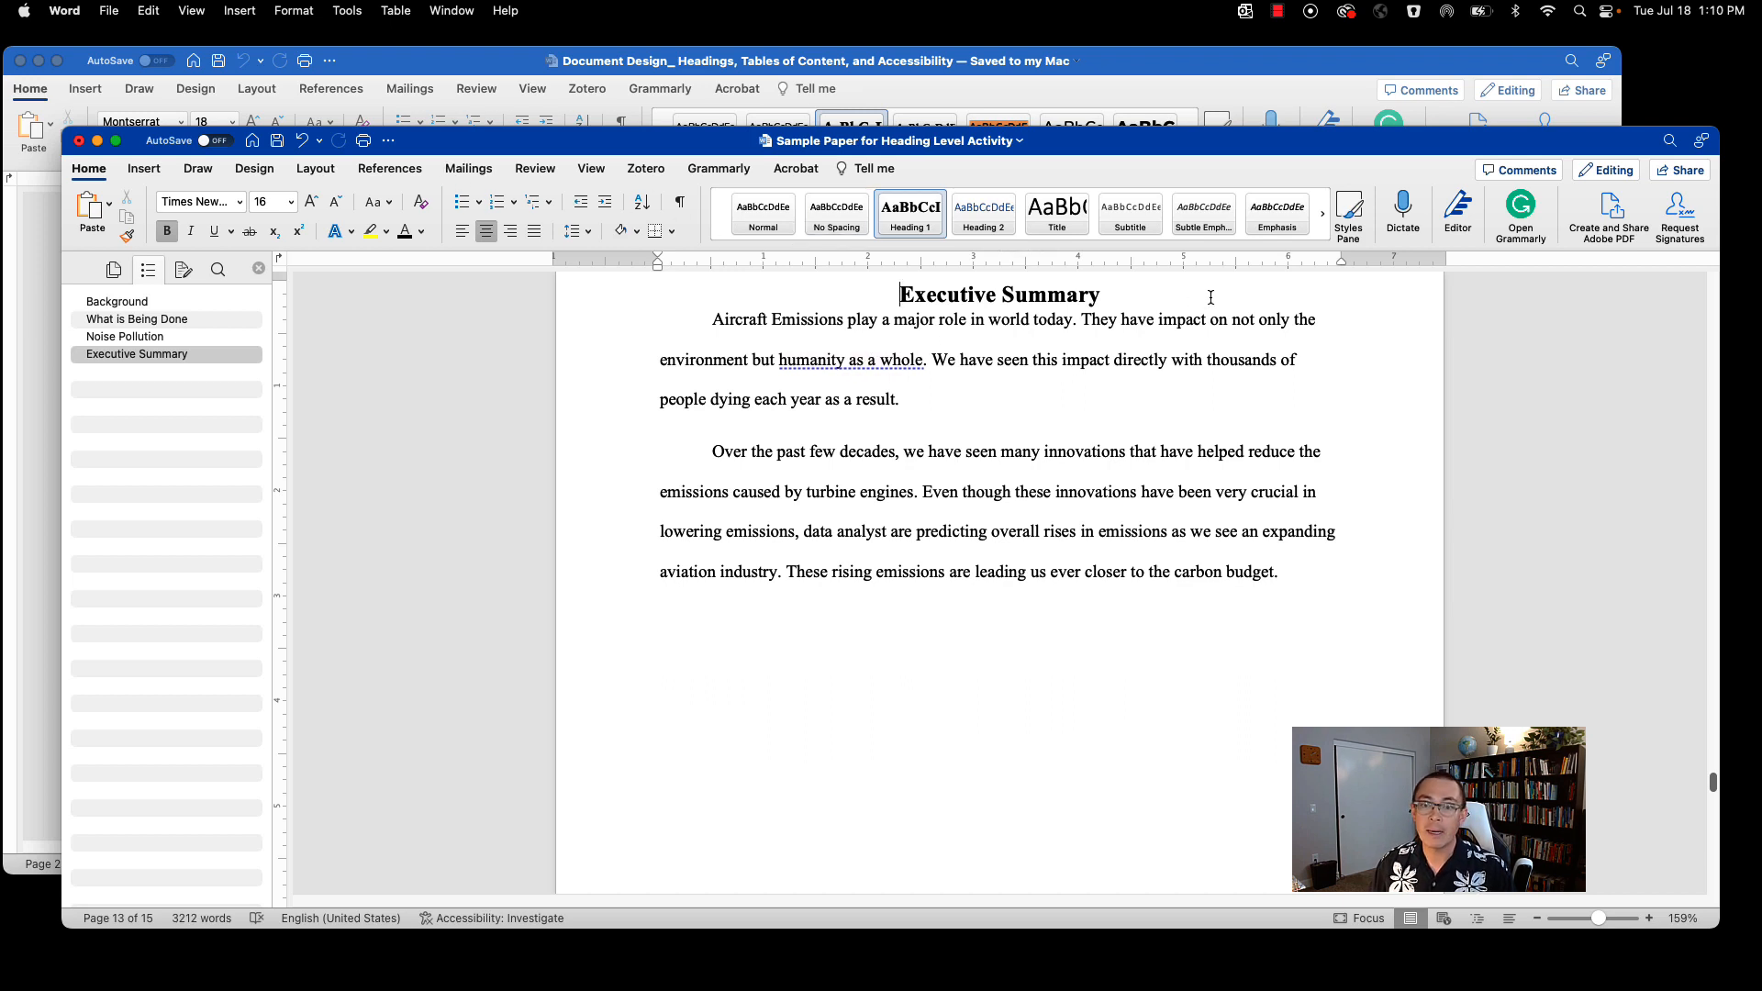
Step: Color the "Executive Summary" heading blue and update the Heading 1 style to match it
left_click_drag(1095, 297, 891, 292)
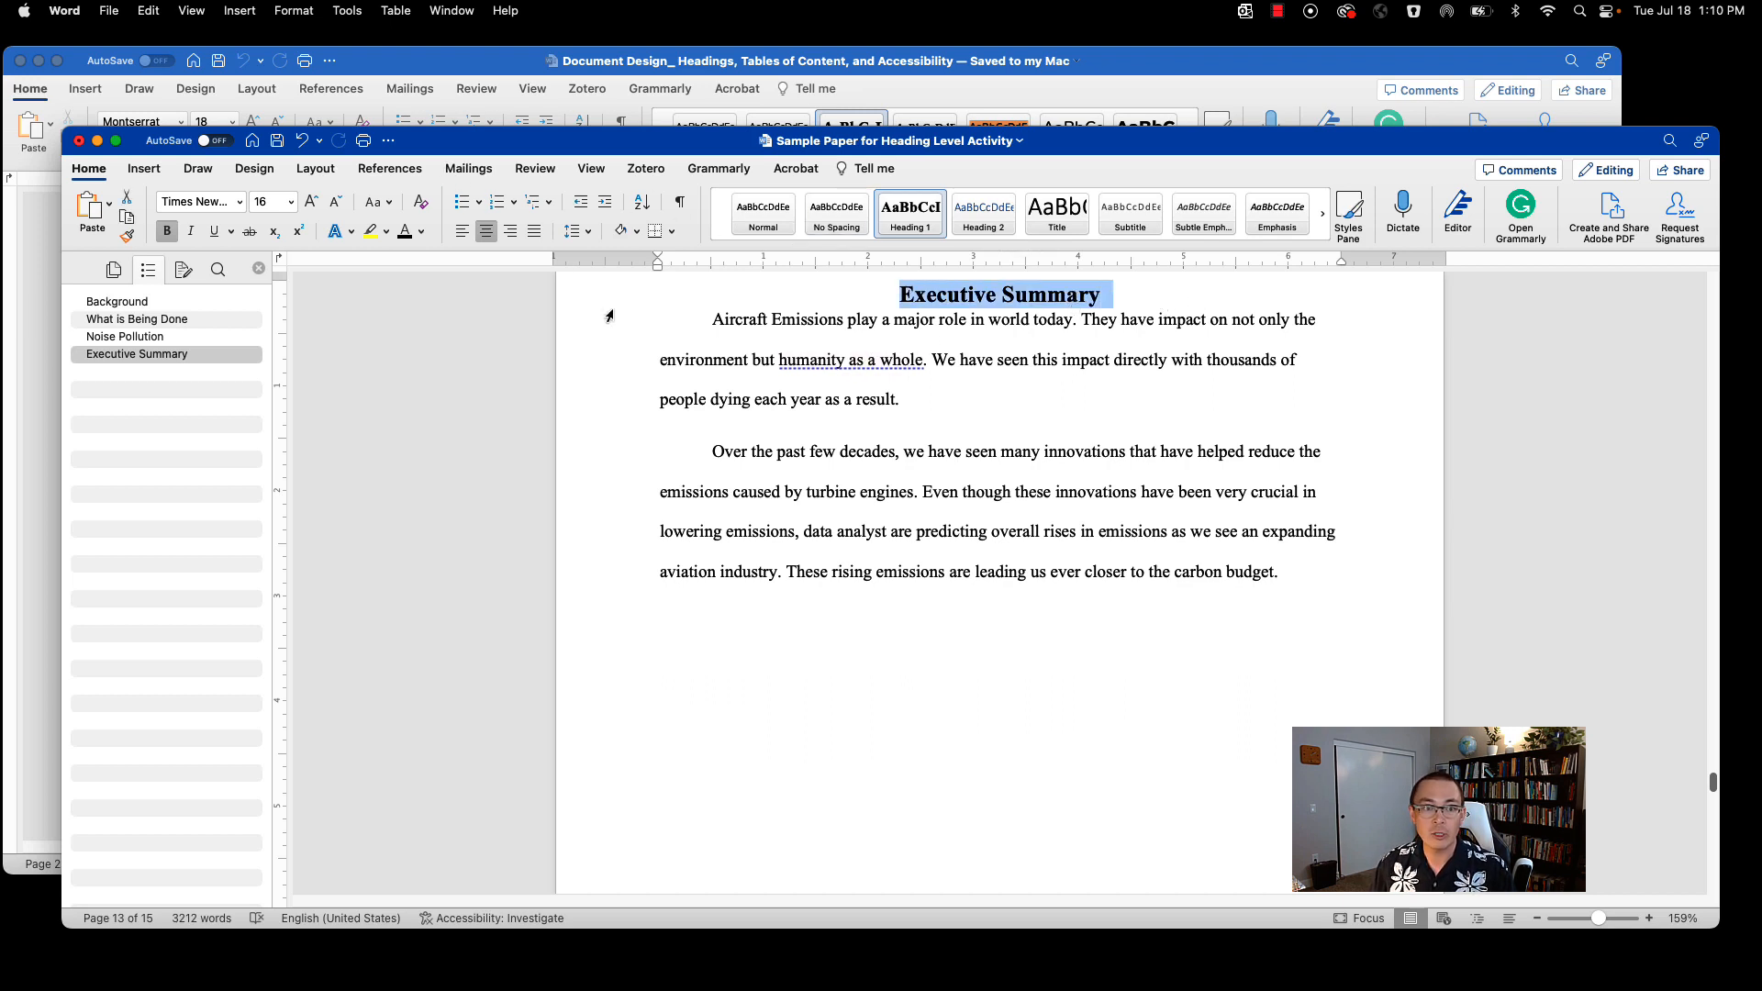
left_click(421, 232)
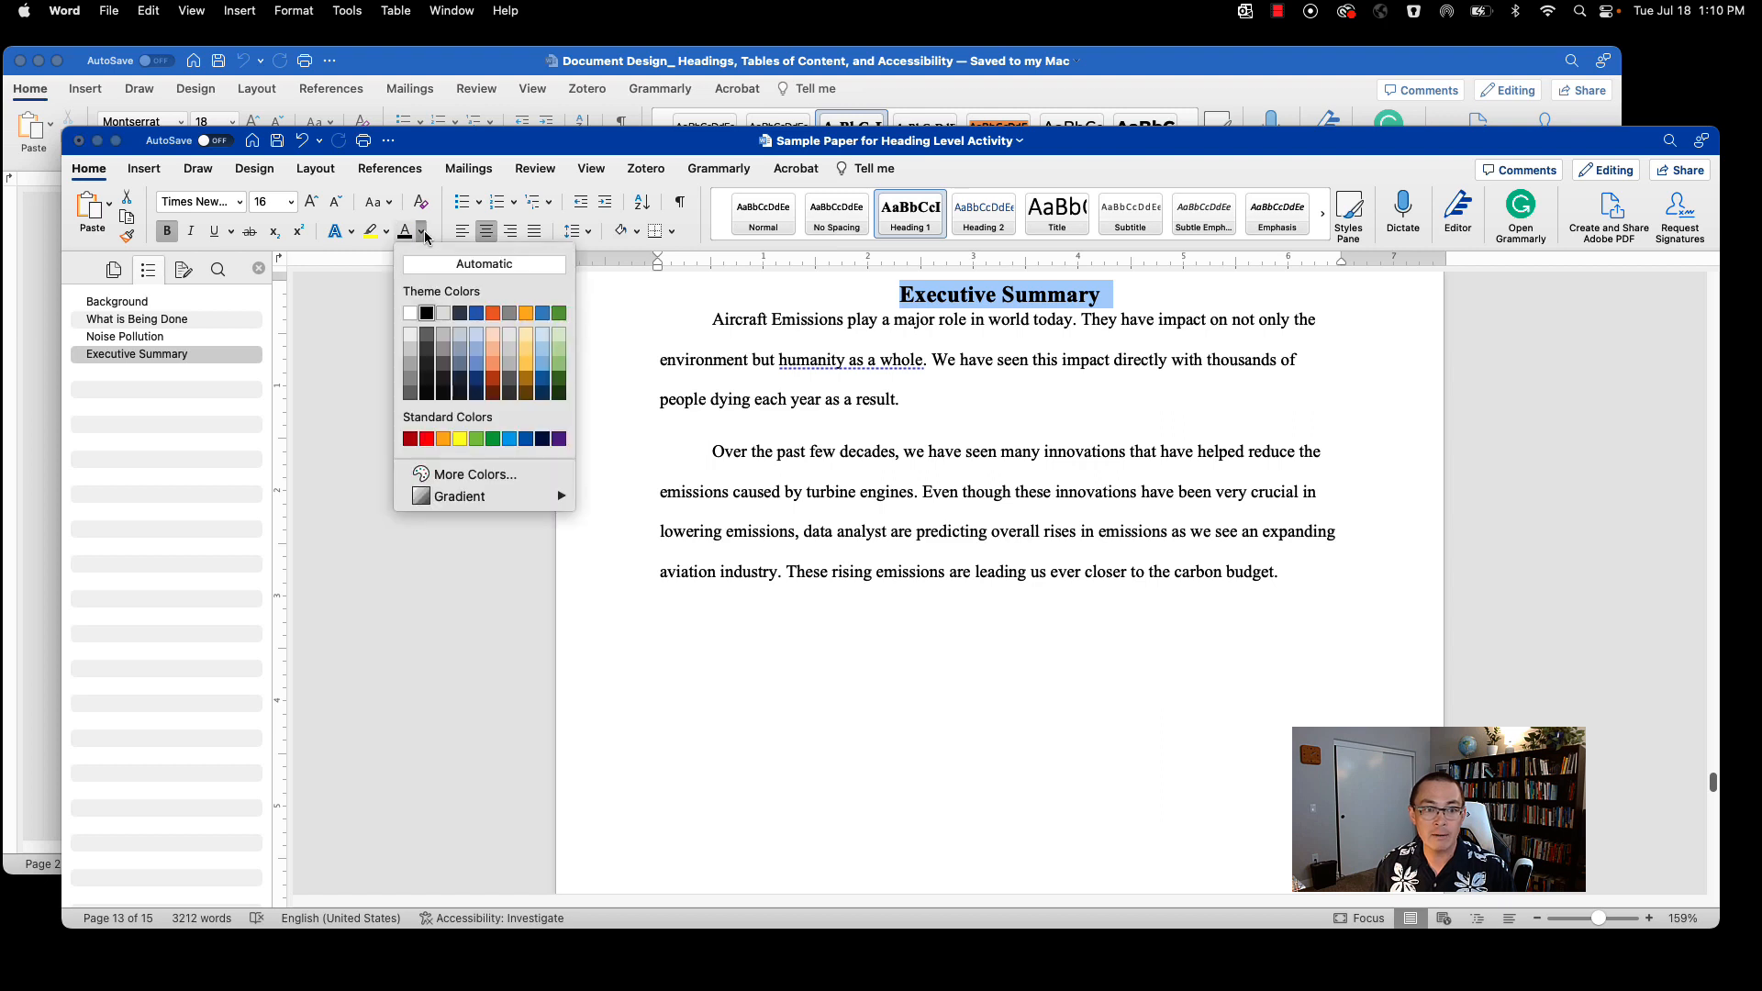
left_click(476, 314)
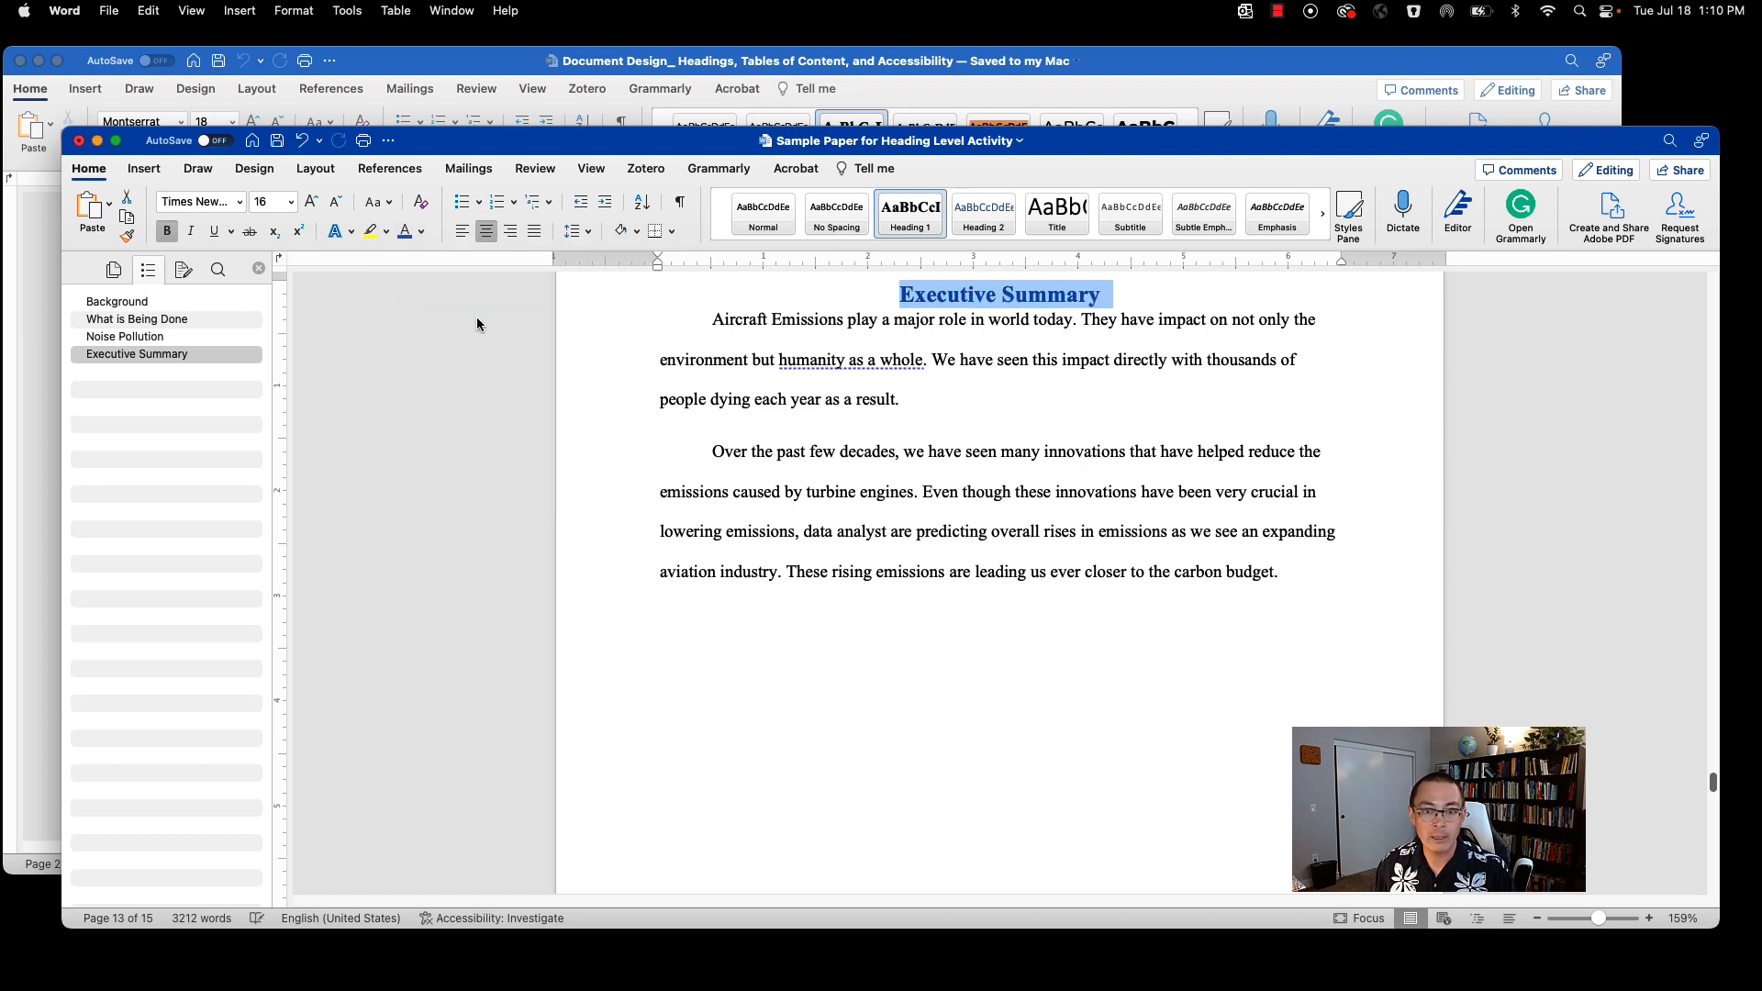
right_click(920, 229)
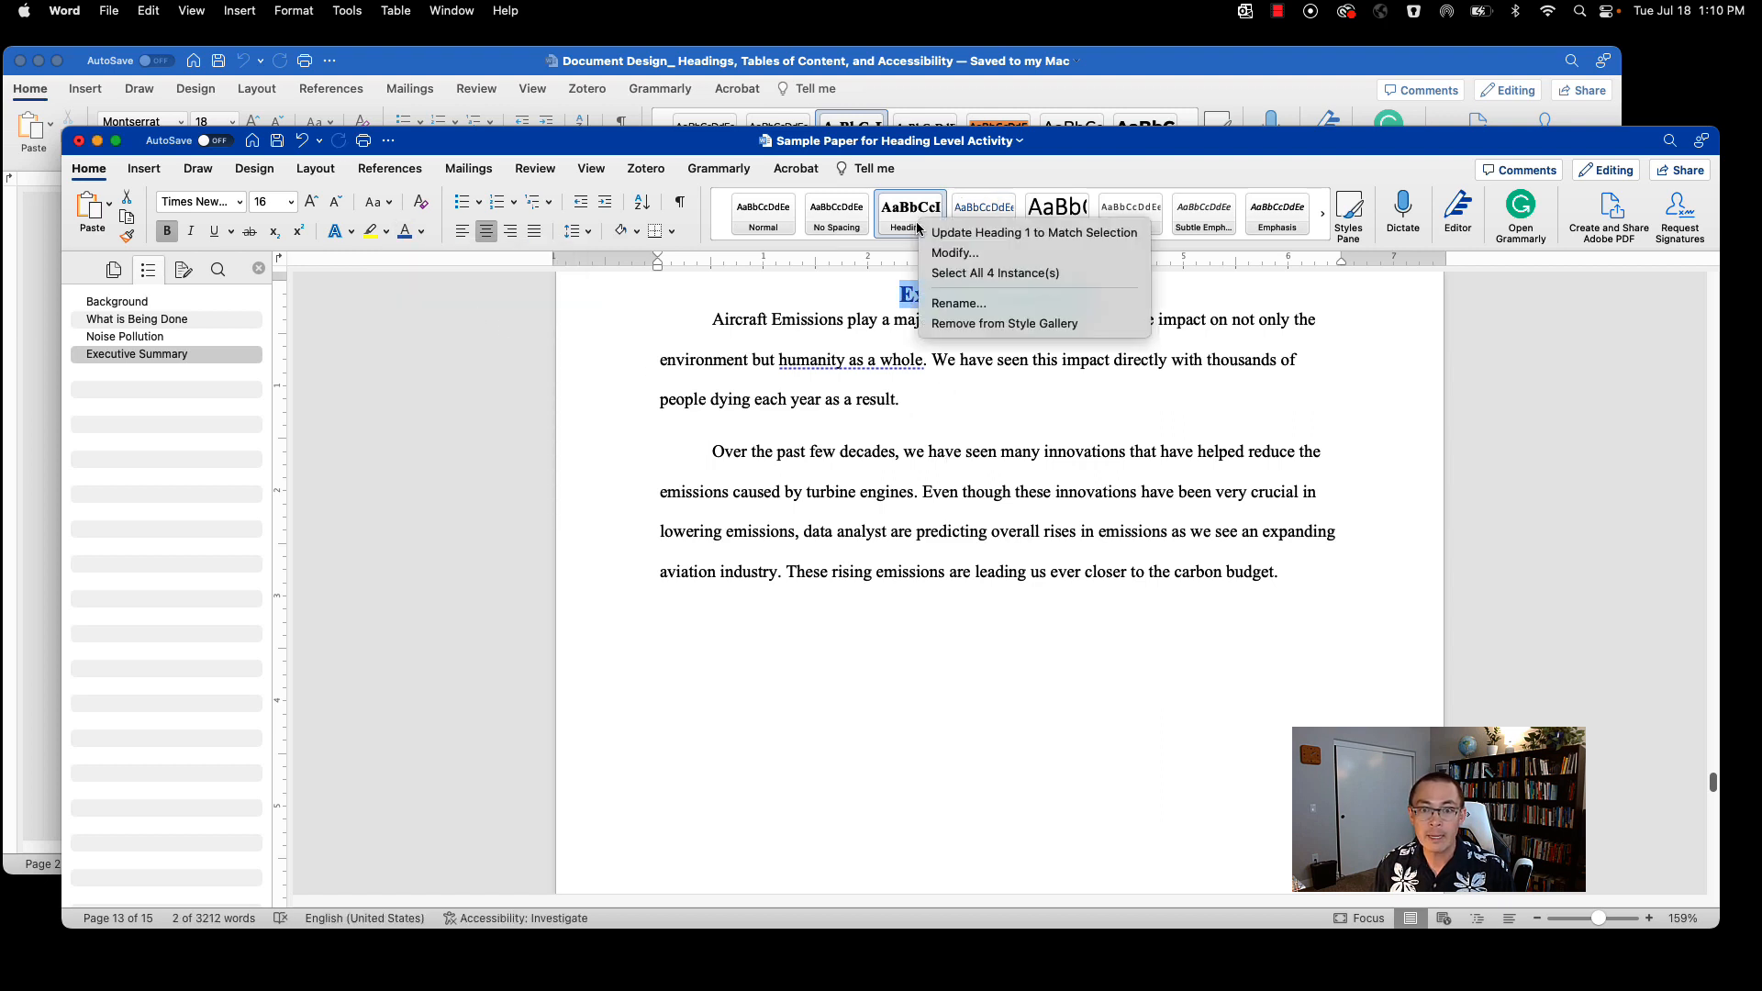
left_click(938, 237)
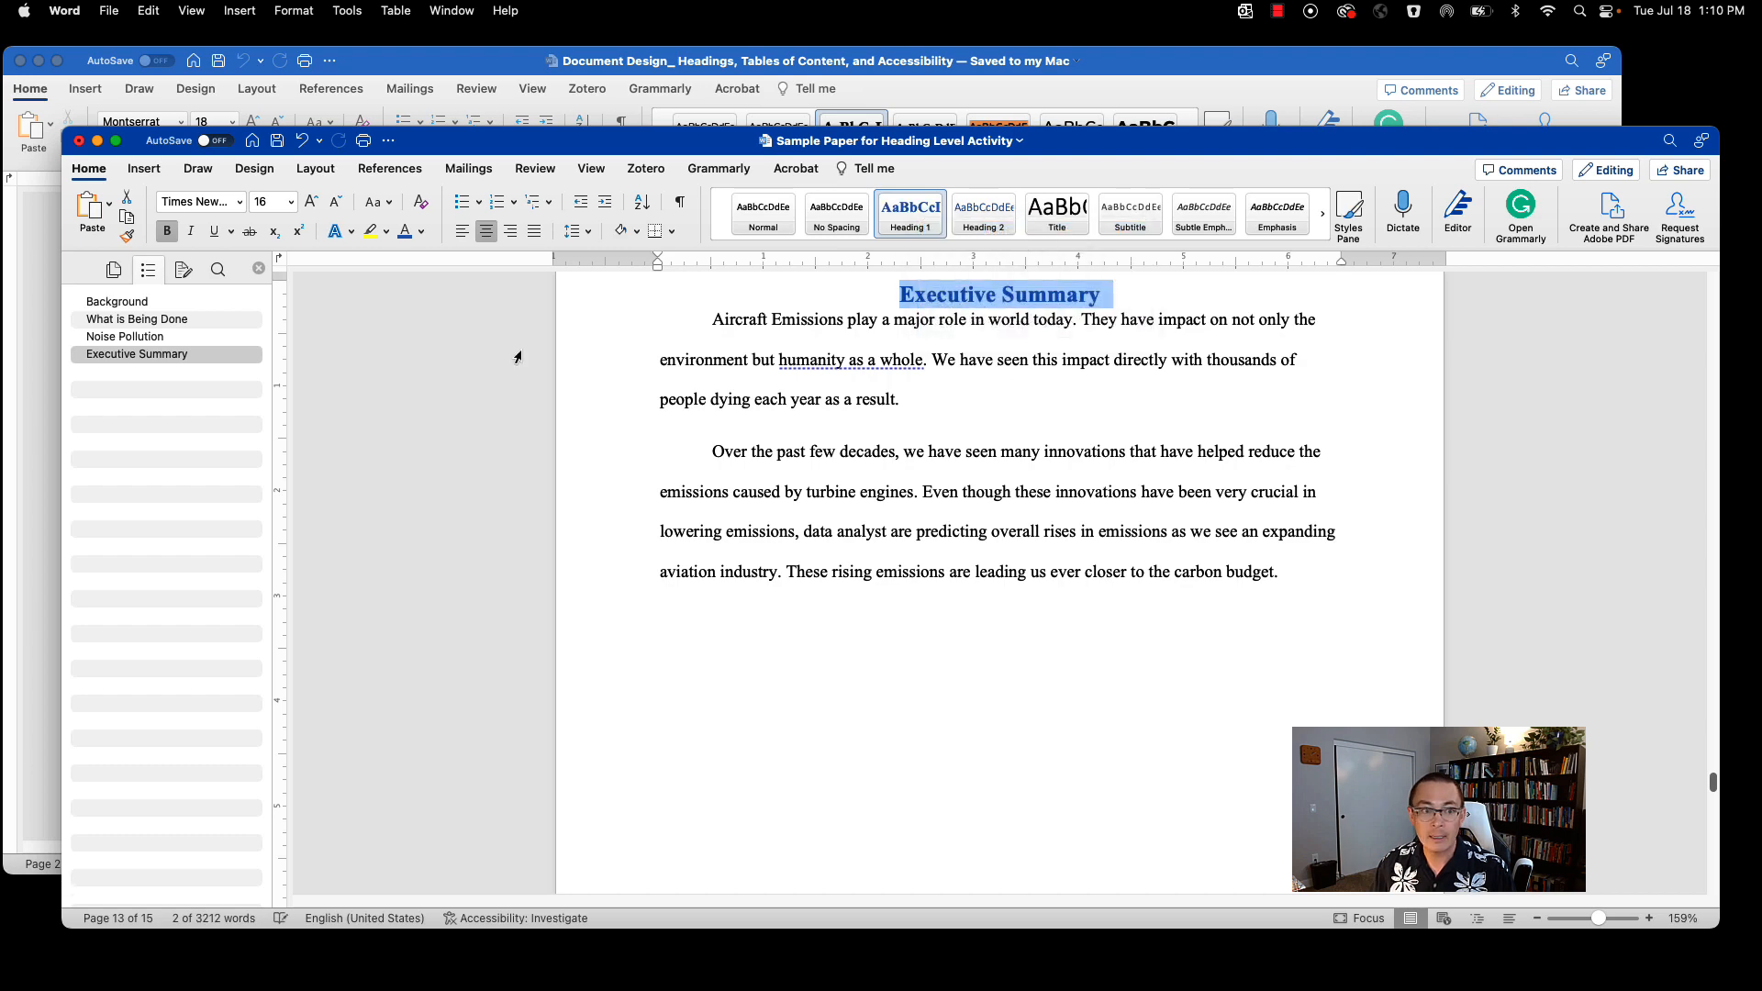
Step: Inspect the color of the other Level 1 headings through the heading list, ending at "Background"
left_click(167, 338)
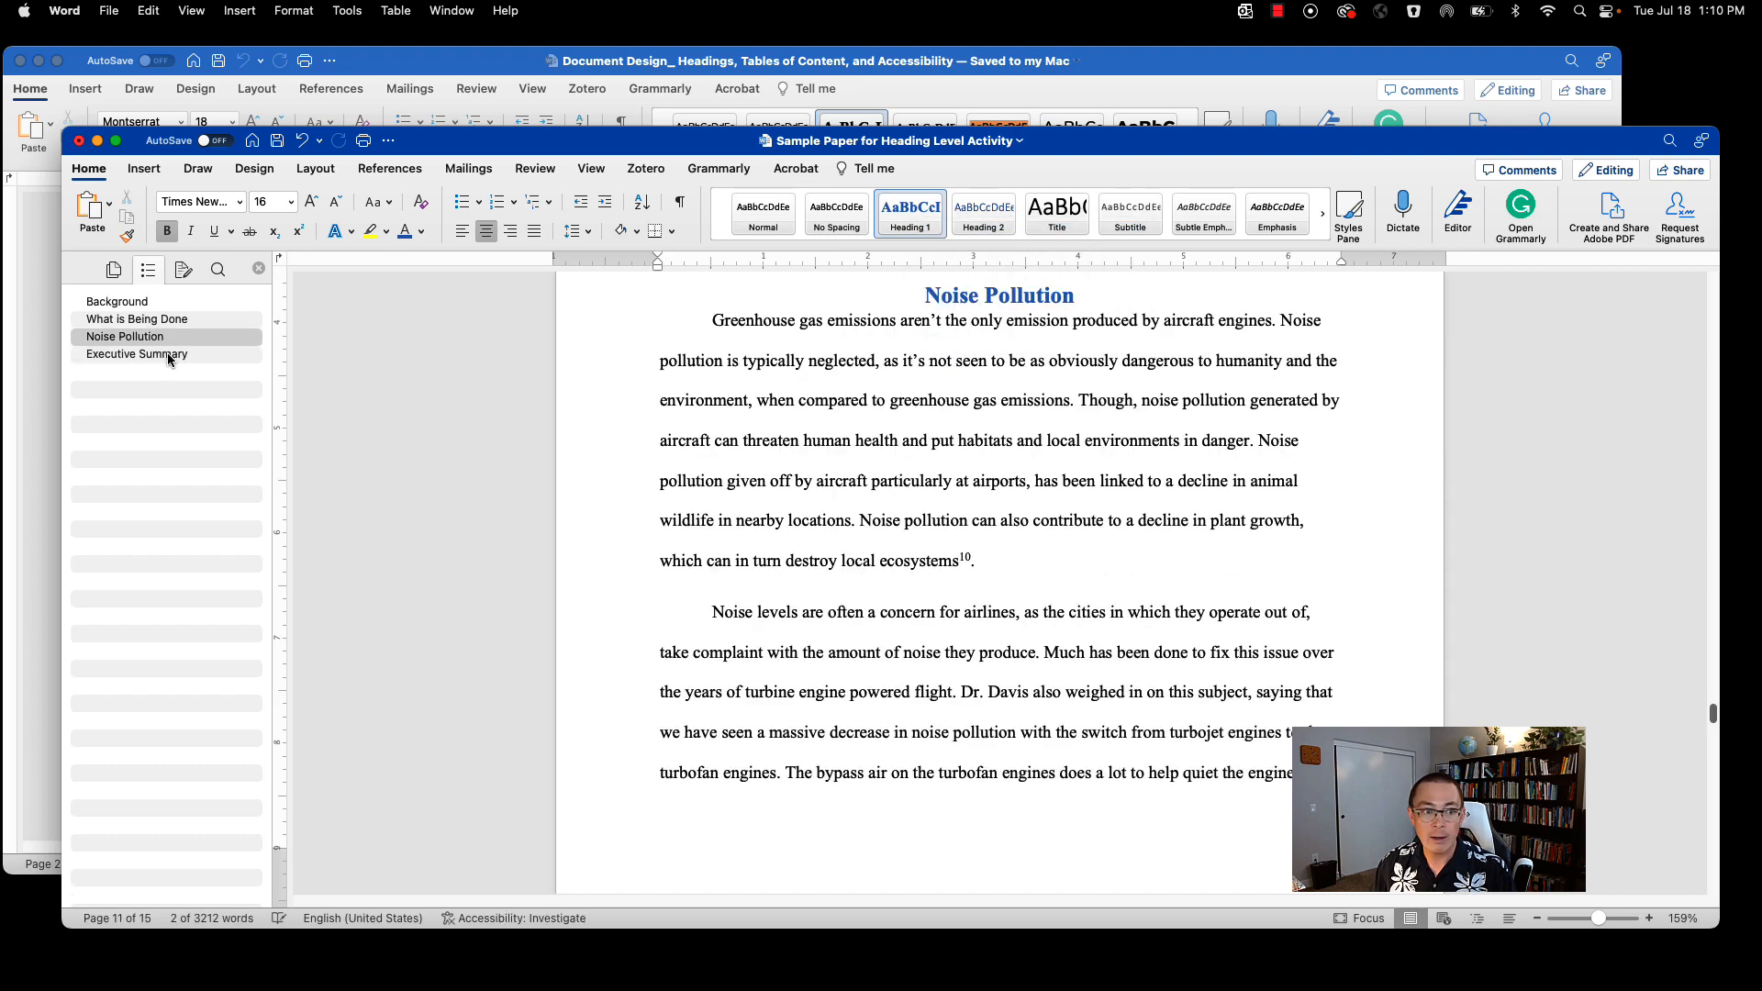
left_click(168, 357)
left_click(166, 321)
left_click(126, 302)
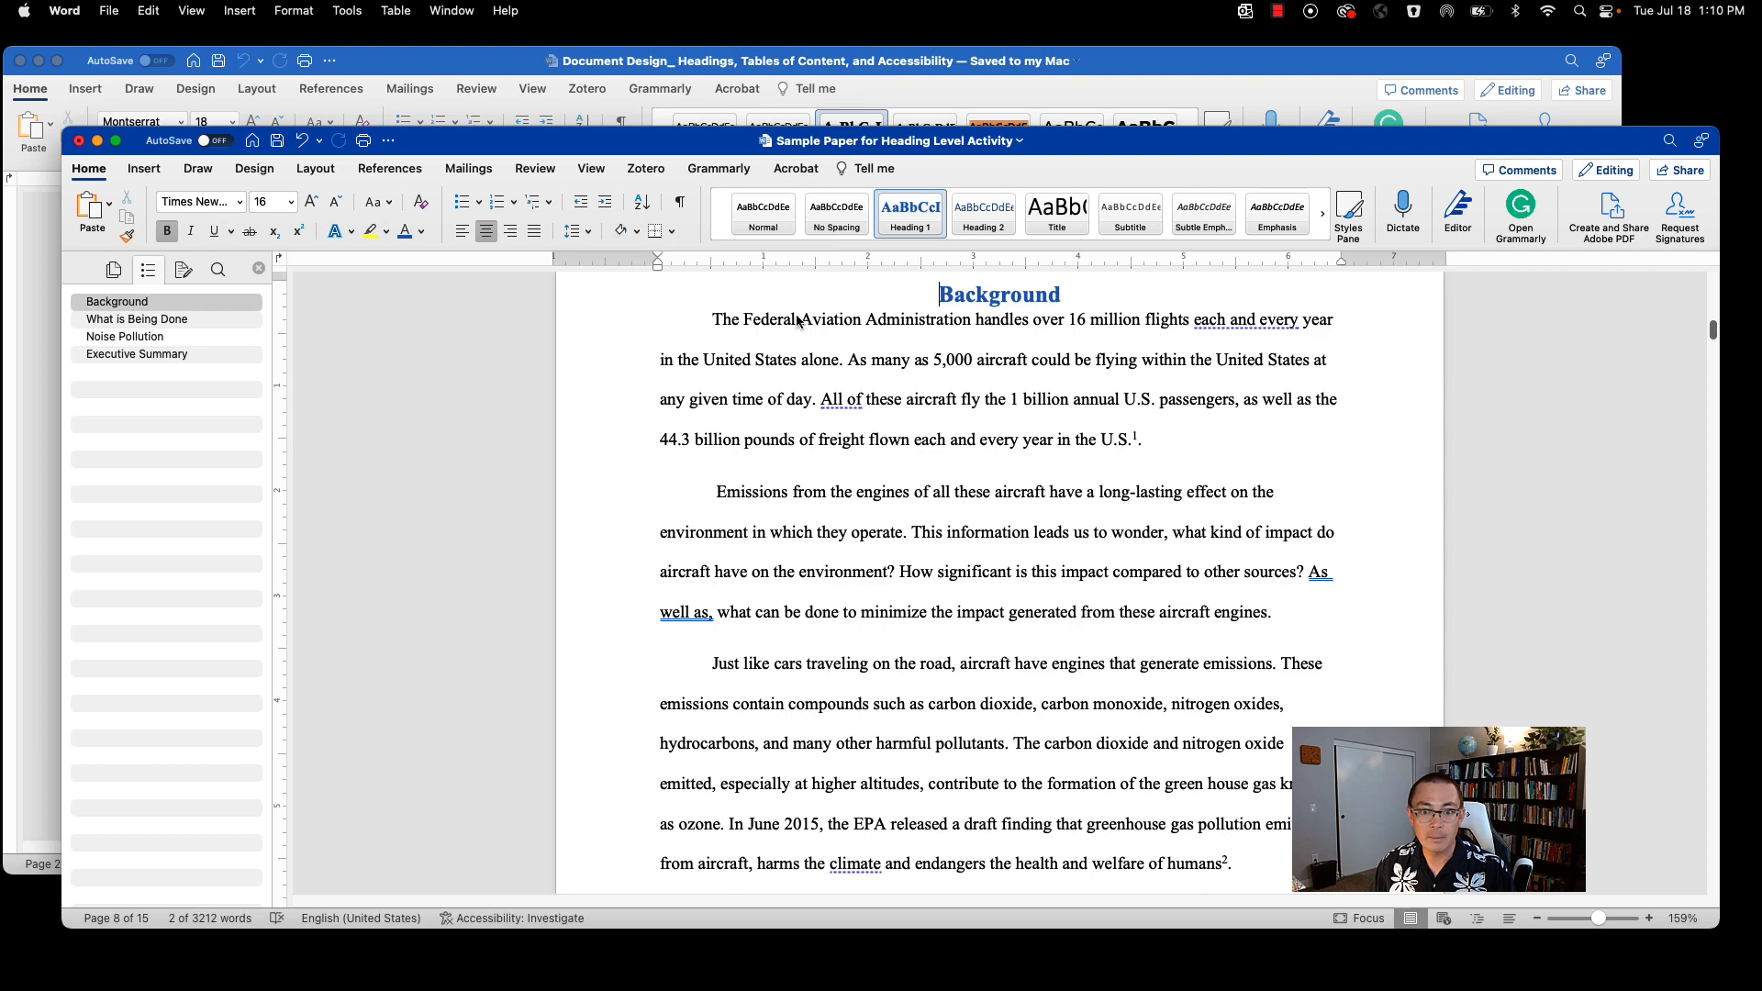
Step: Consult the worksheet's Level 2 heading instructions, then apply the Heading 2 style to "Greenhouse Emissions" on page 3 of the sample paper
left_click(521, 73)
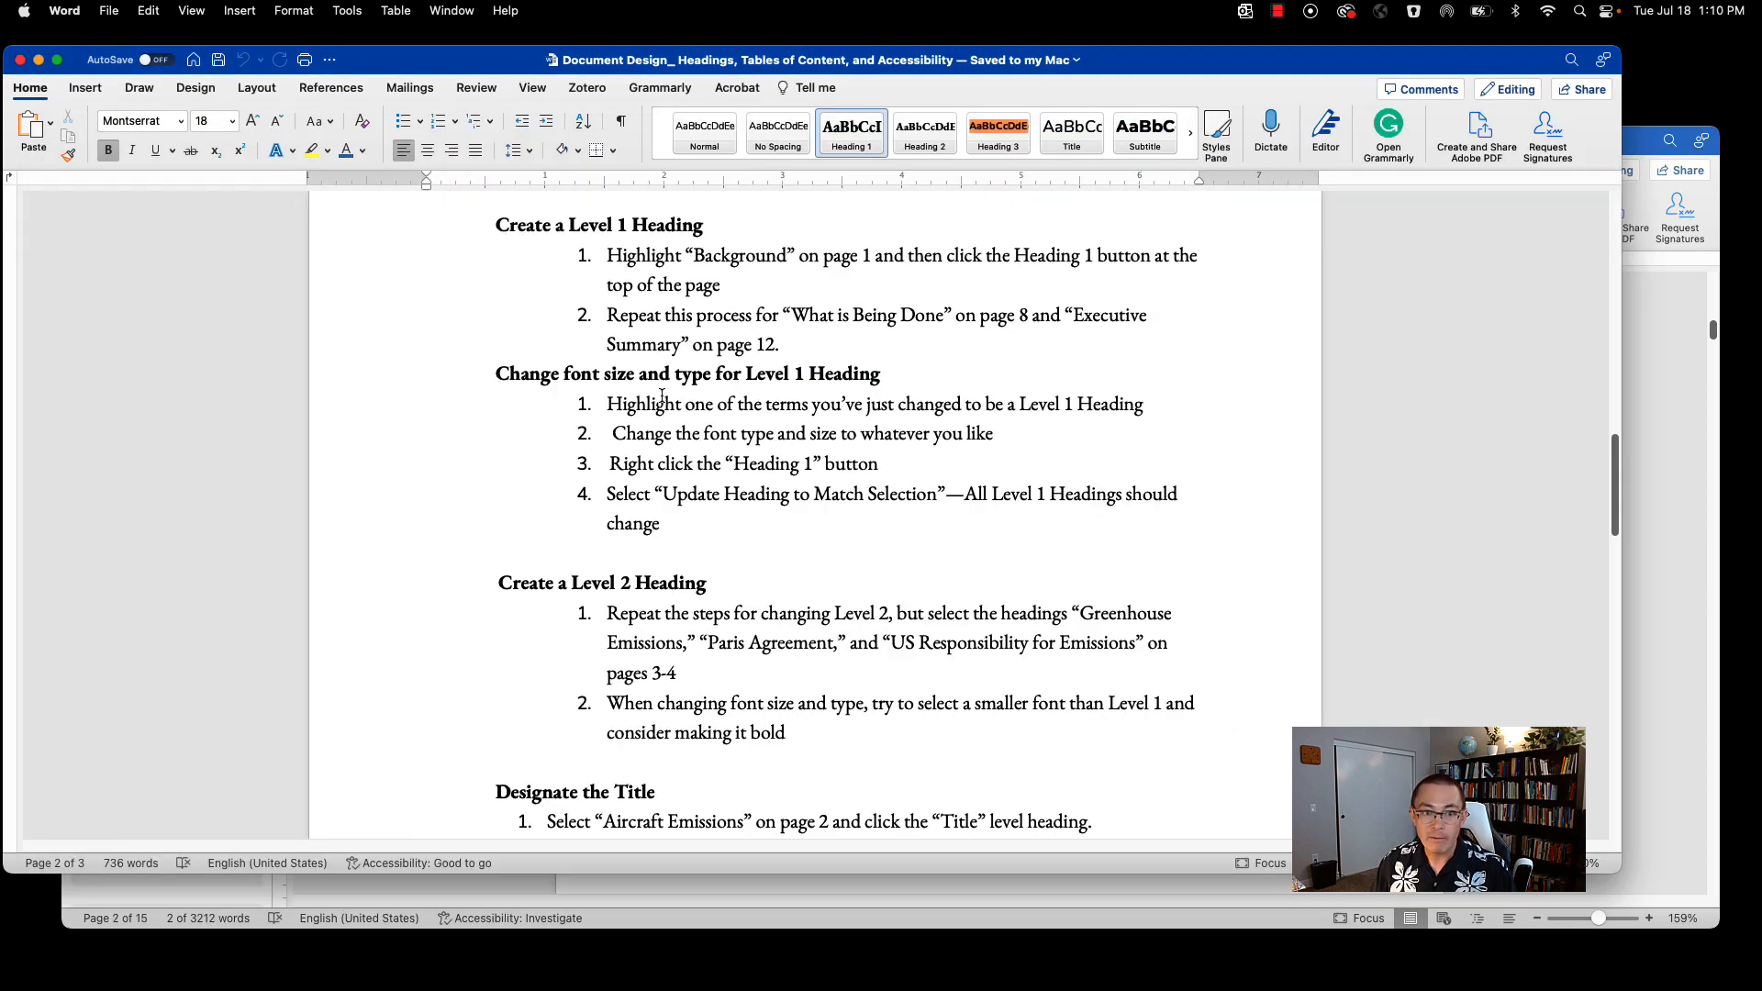
scroll(640, 481, "down", 3)
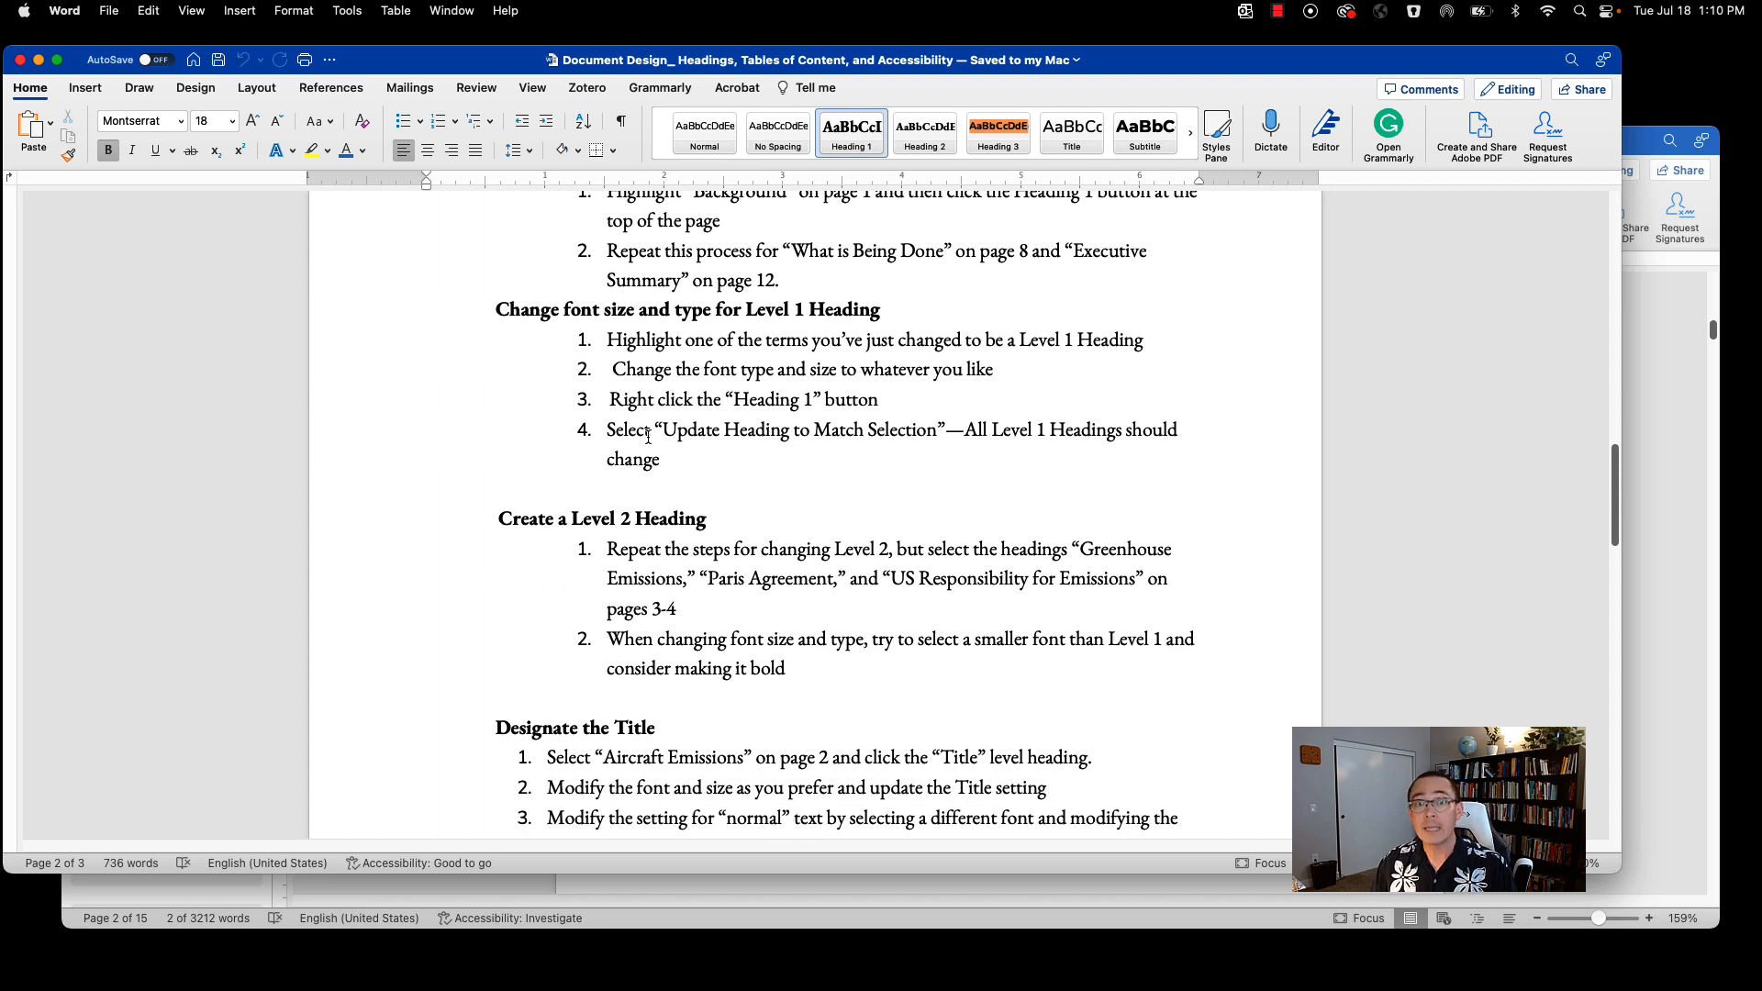
scroll(648, 426, "down", 3)
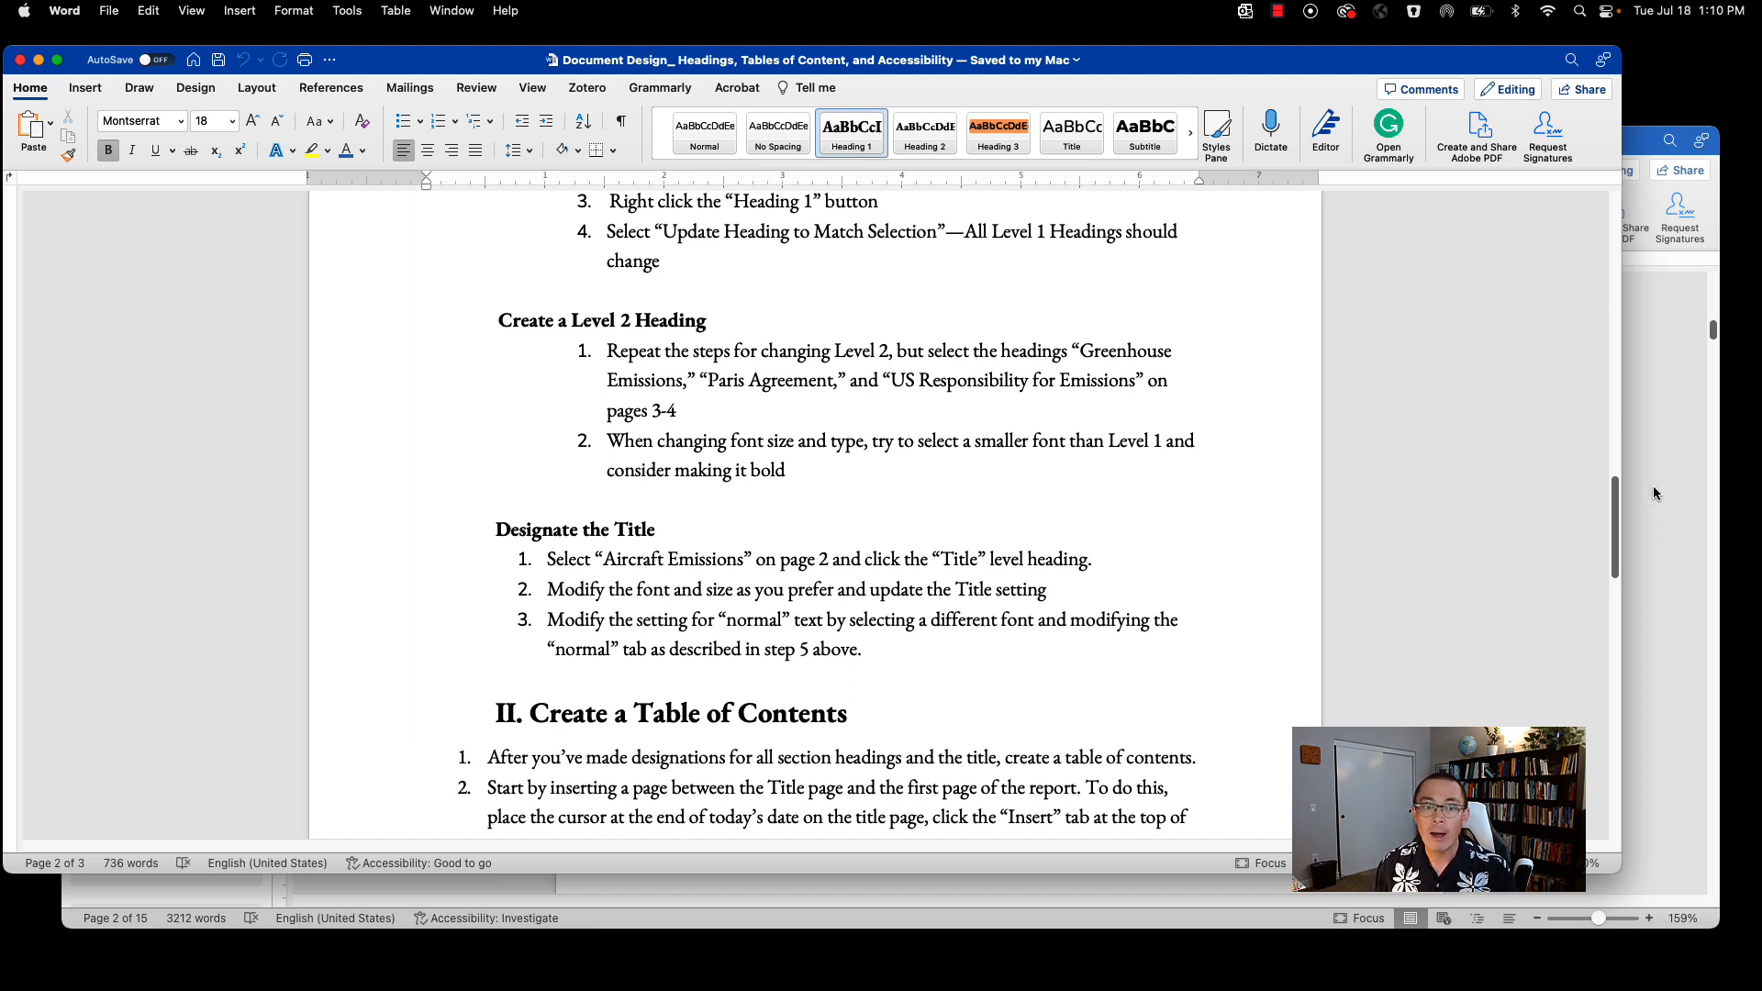
left_click(1666, 451)
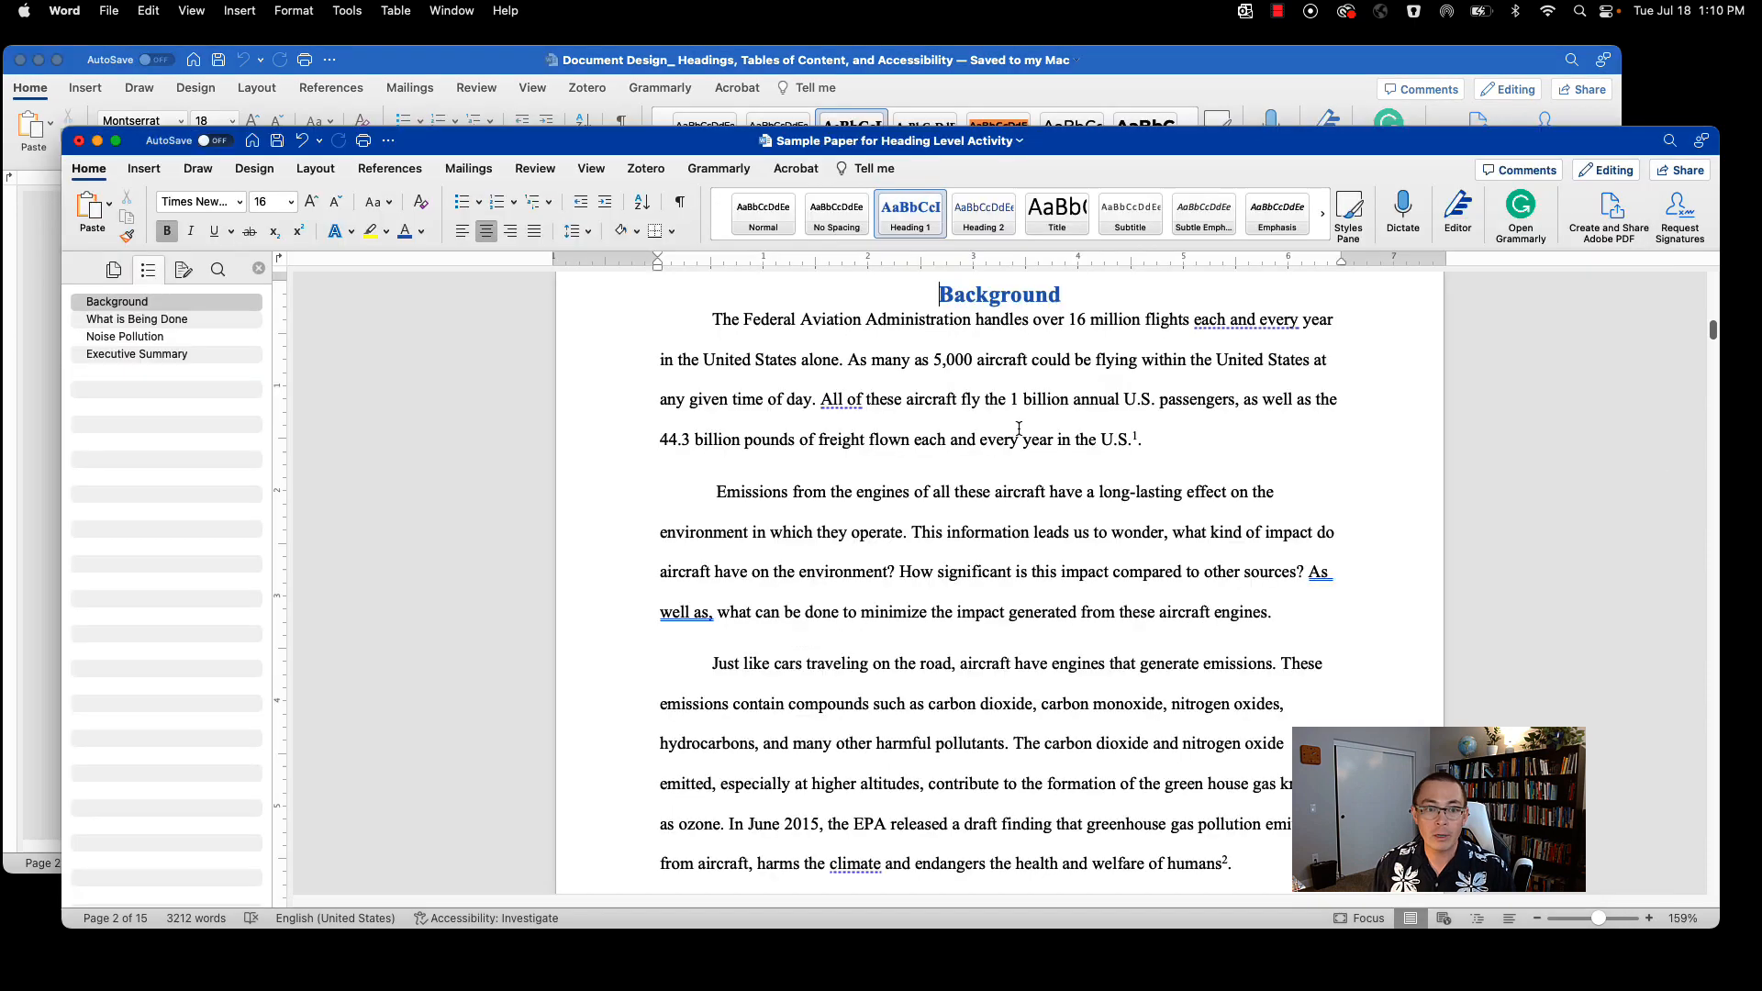
scroll(1144, 595, "down", 10)
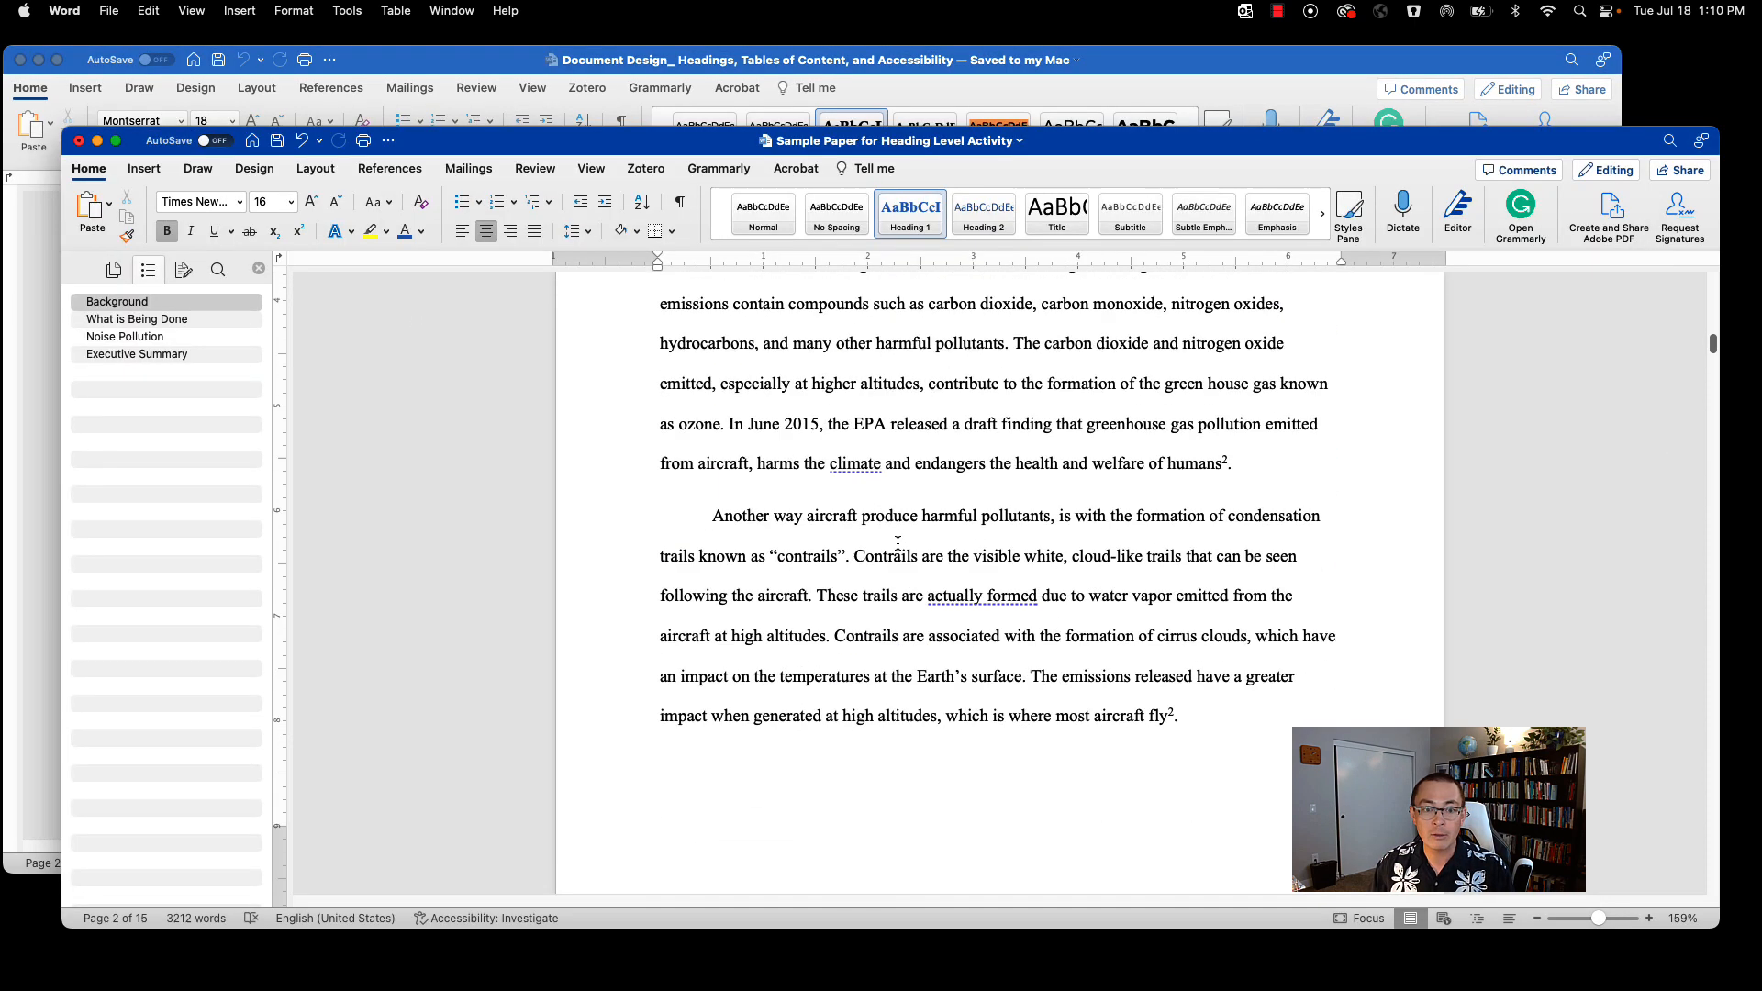
scroll(889, 552, "down", 2)
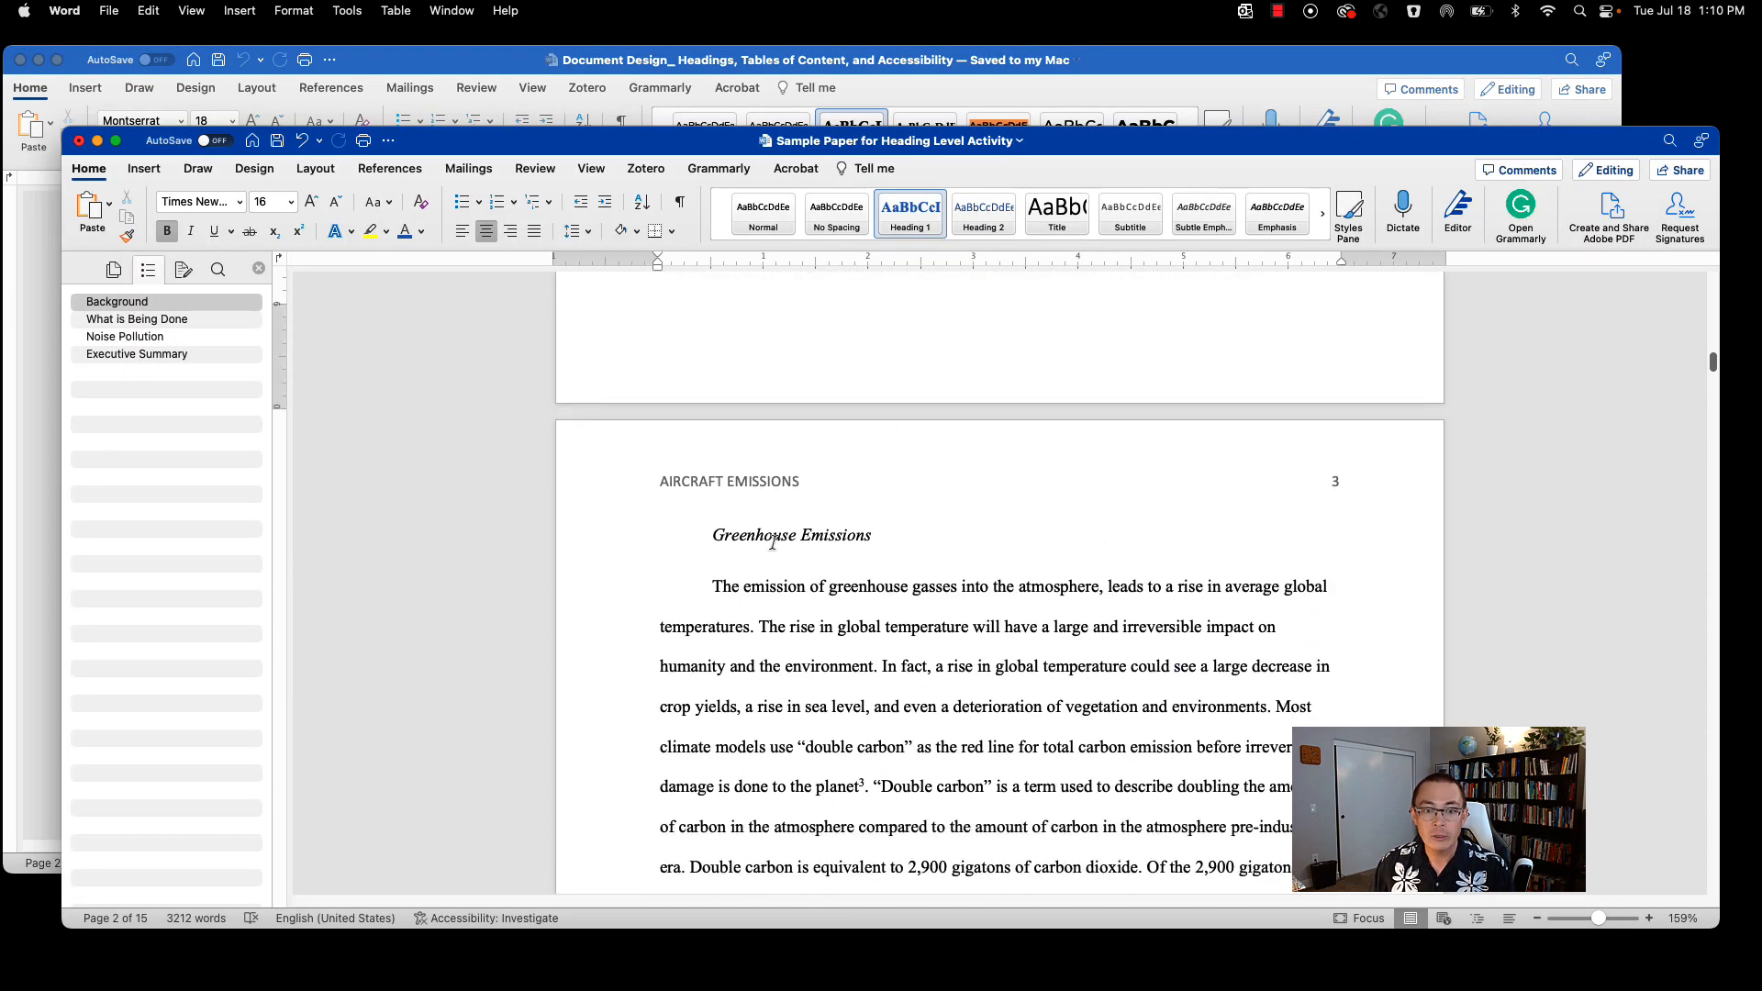
double_click(775, 537)
left_click(777, 537)
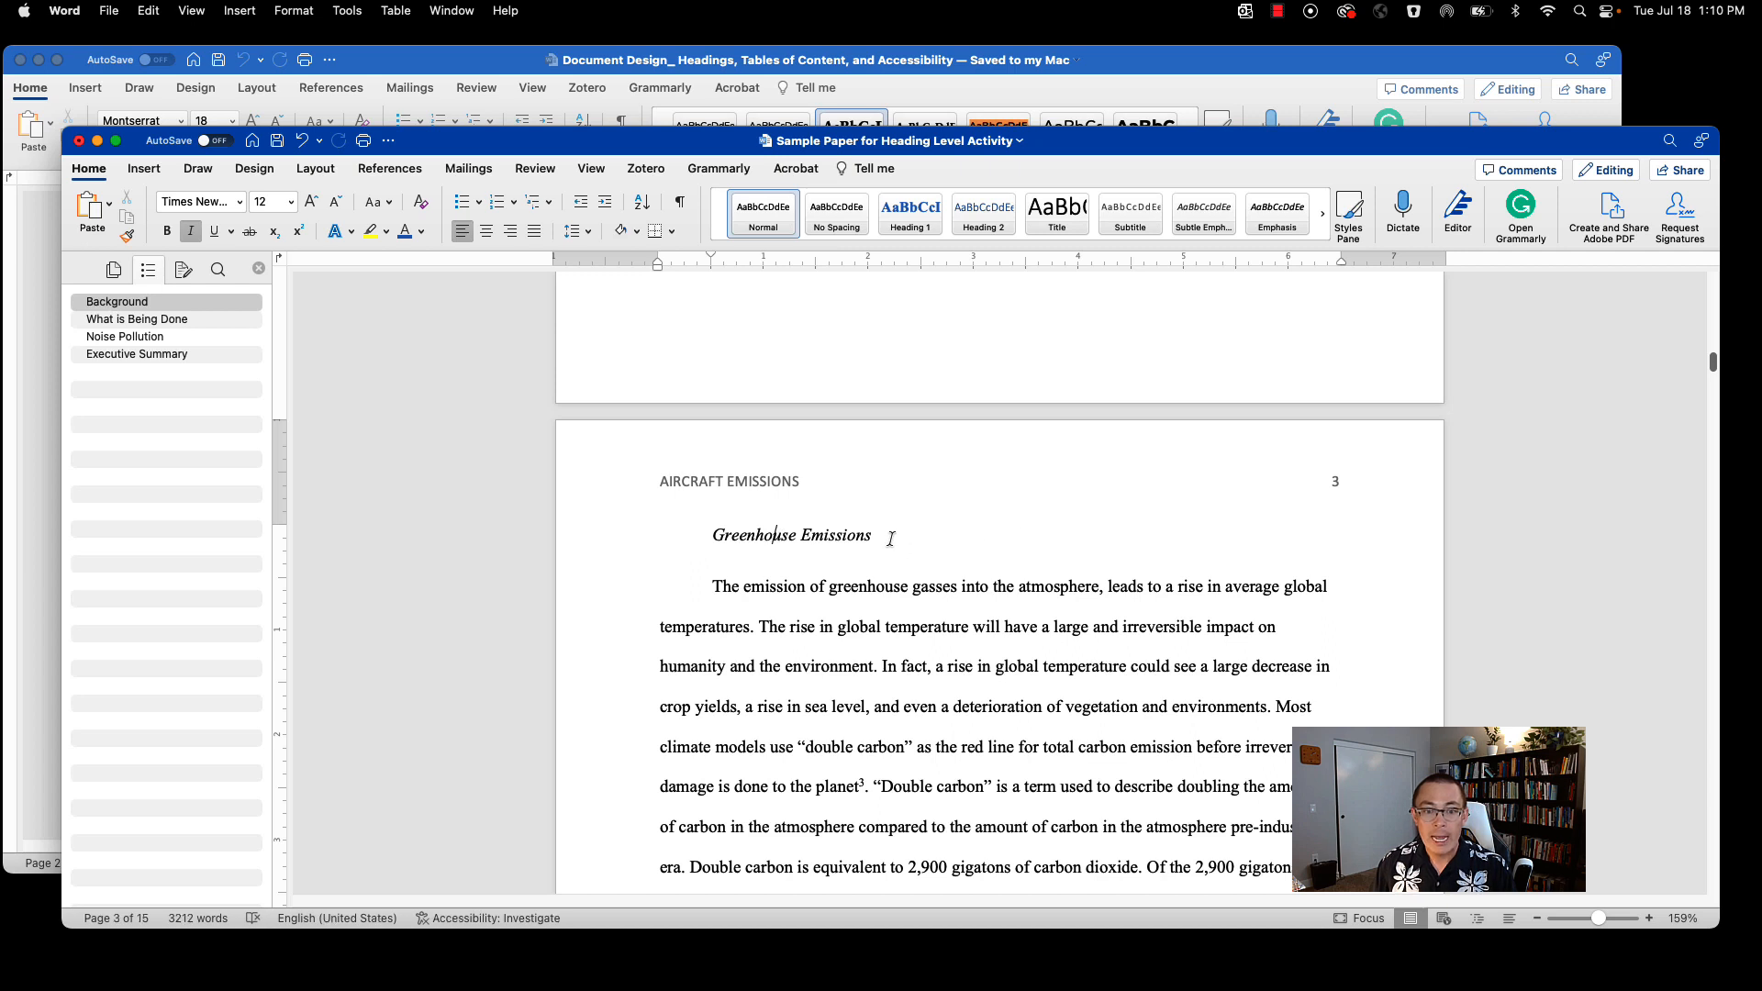
left_click_drag(889, 538, 680, 543)
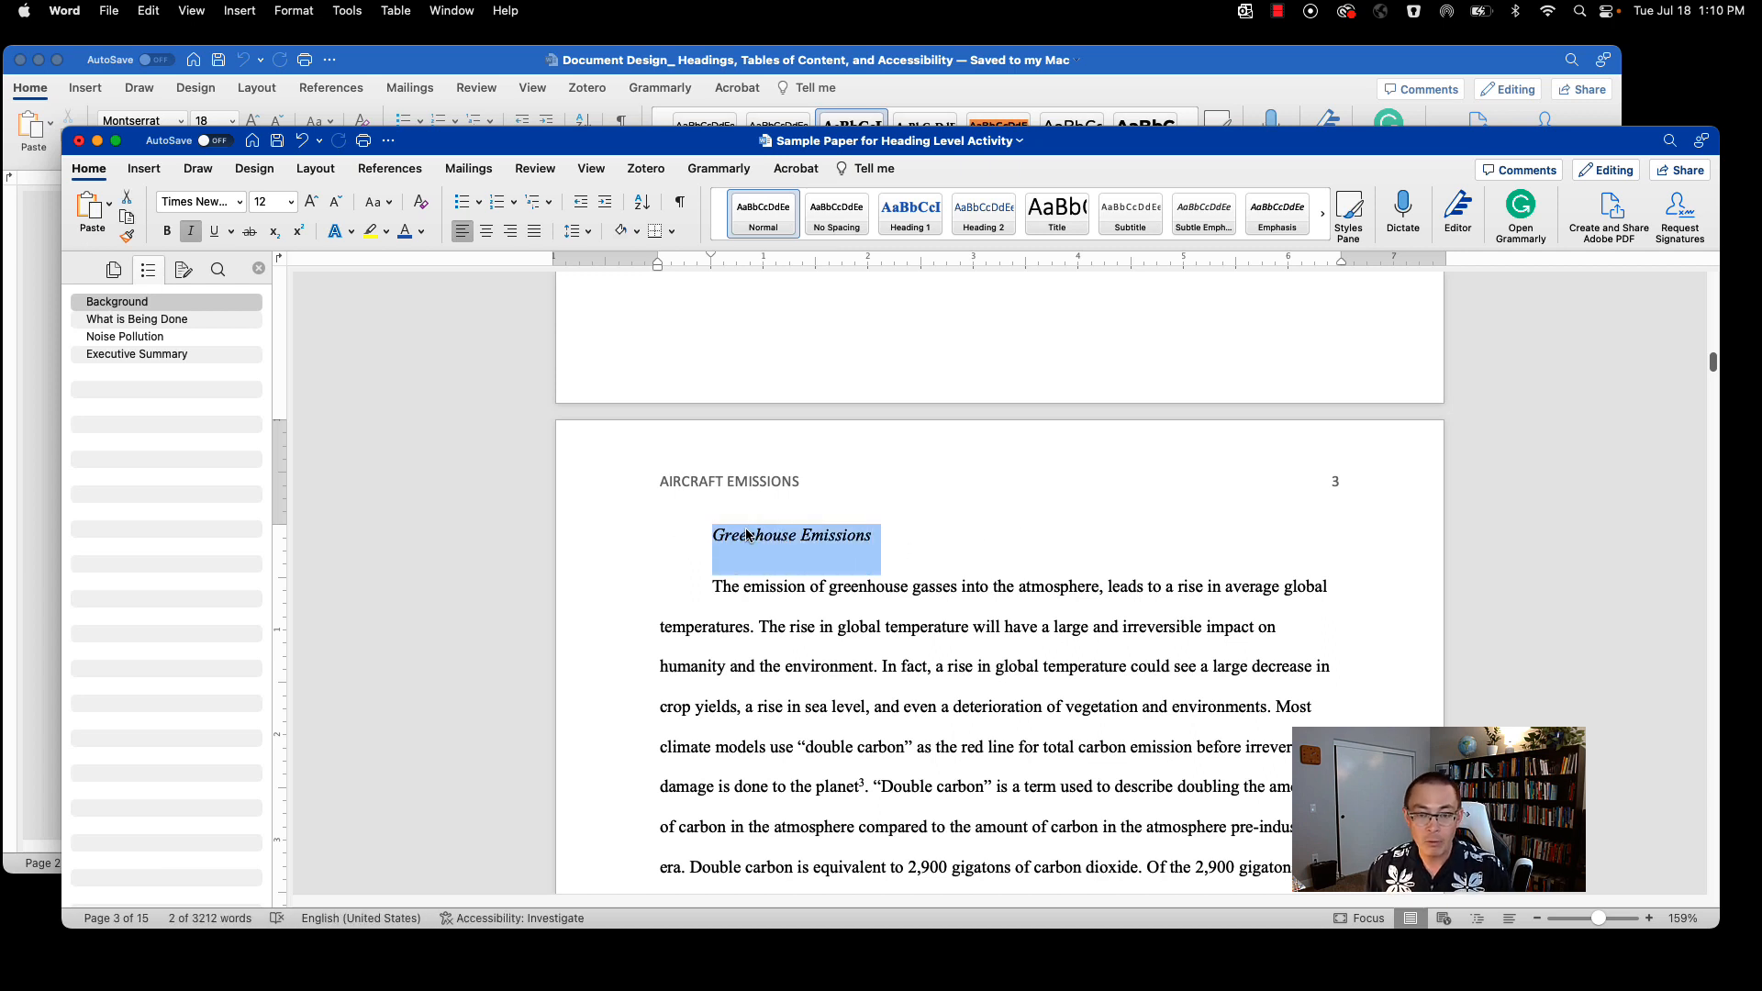
left_click(991, 221)
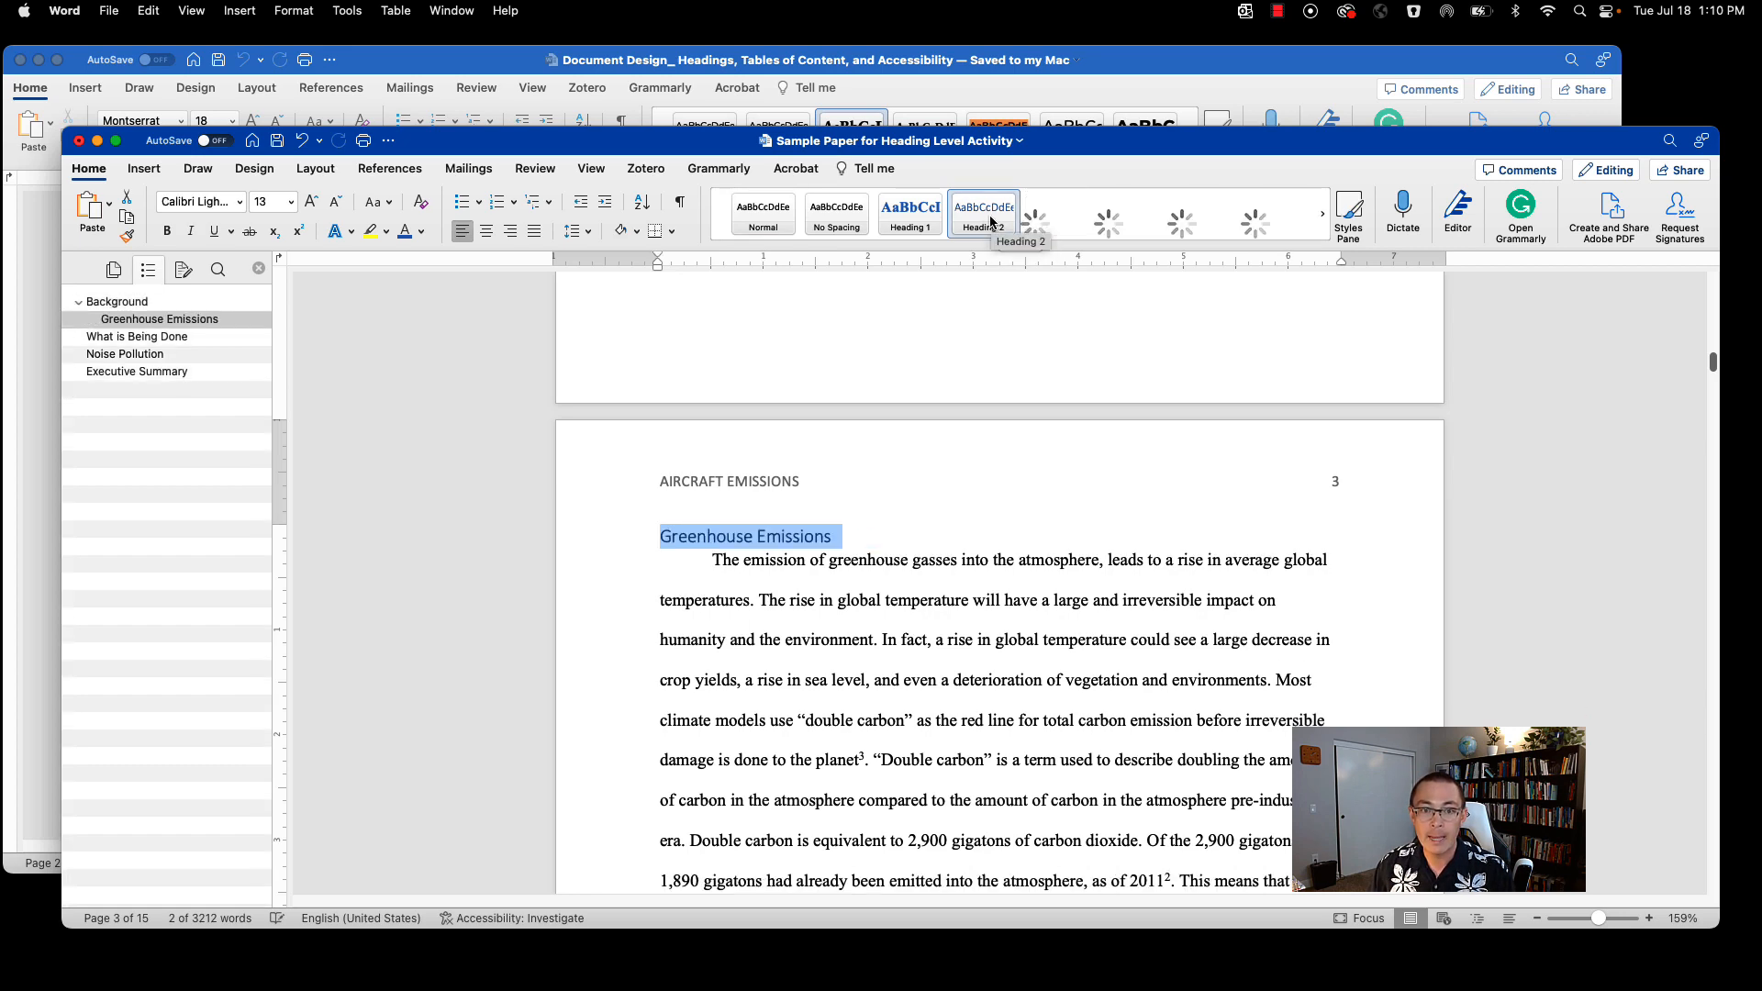
Step: Apply the Heading 2 style to "Paris Agreement" on page 3 and "US Responsibility" on page 4
scroll(1044, 631, "down", 5)
scroll(1045, 632, "down", 4)
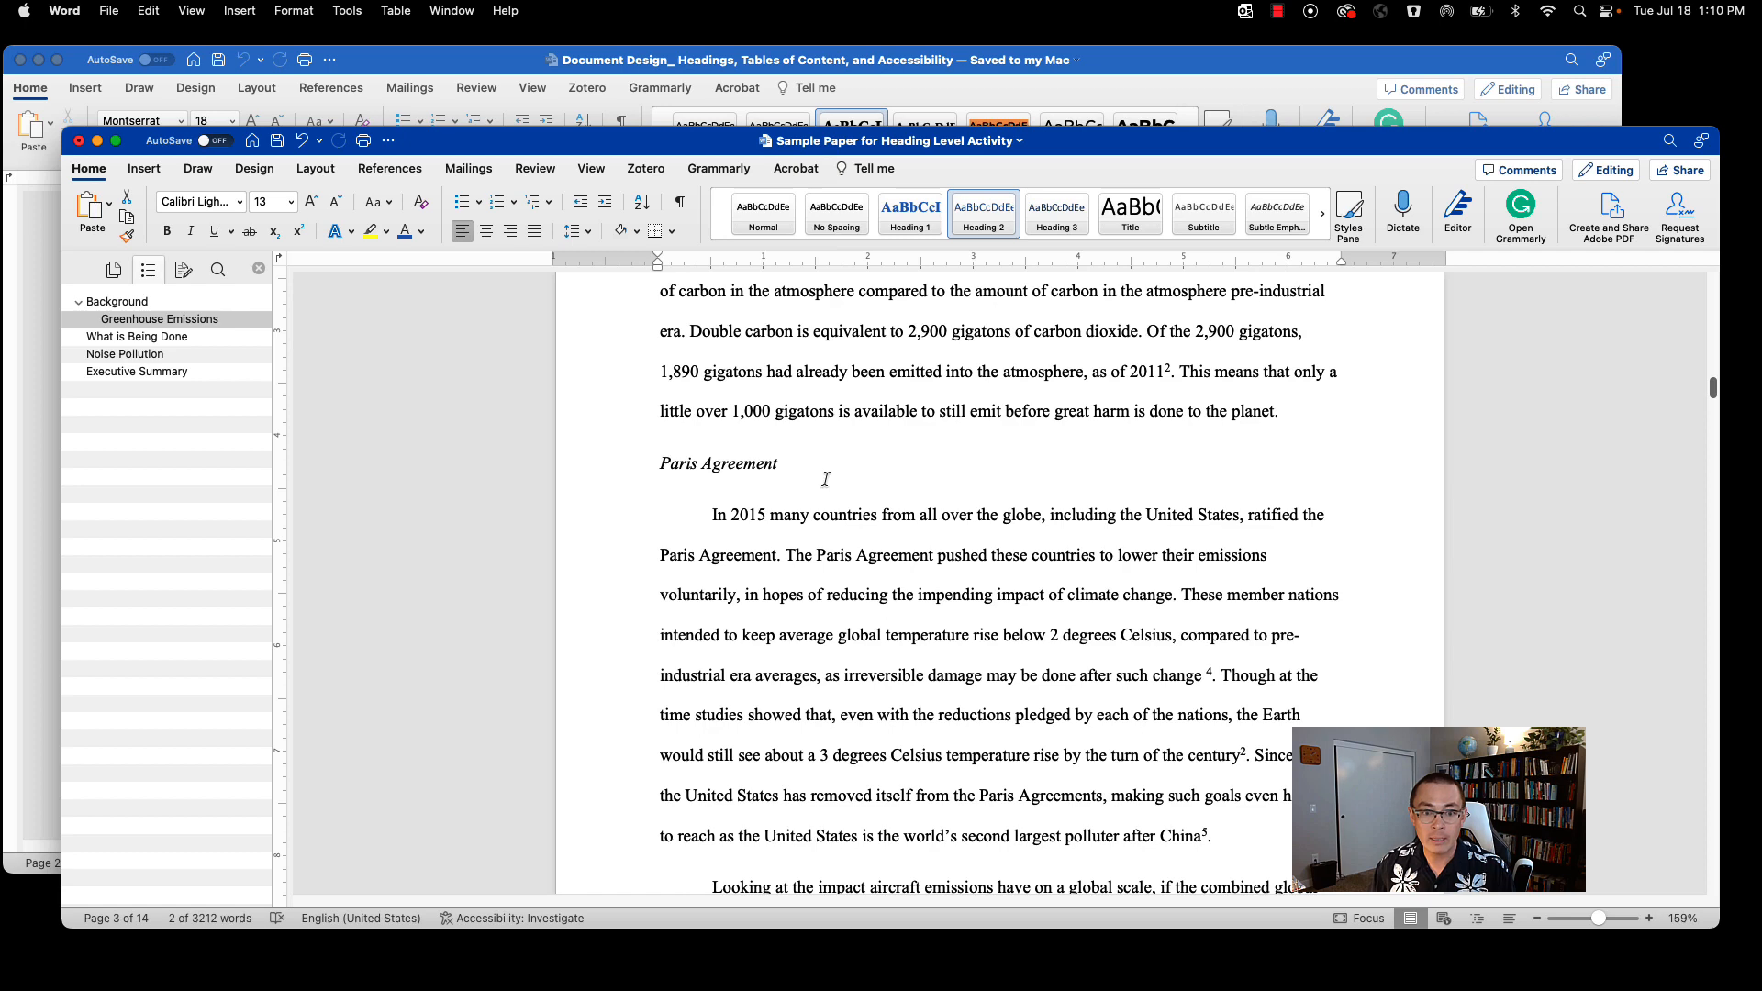
left_click_drag(821, 475, 658, 475)
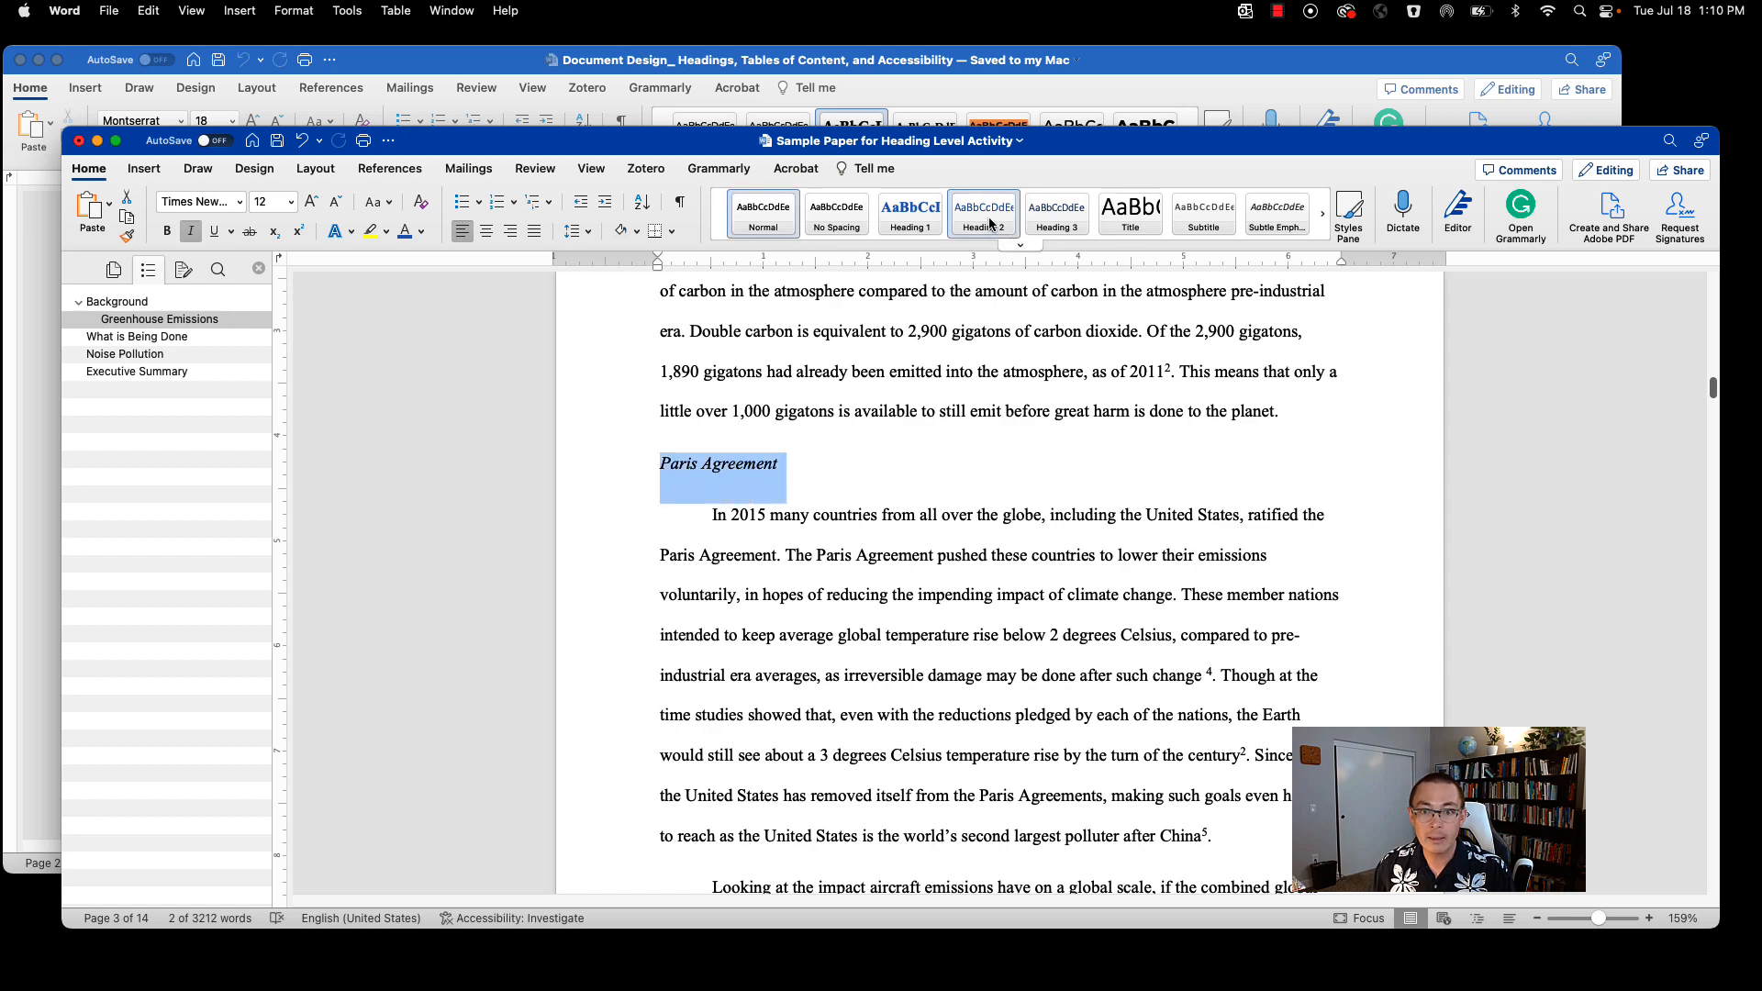
left_click(991, 225)
scroll(931, 649, "down", 14)
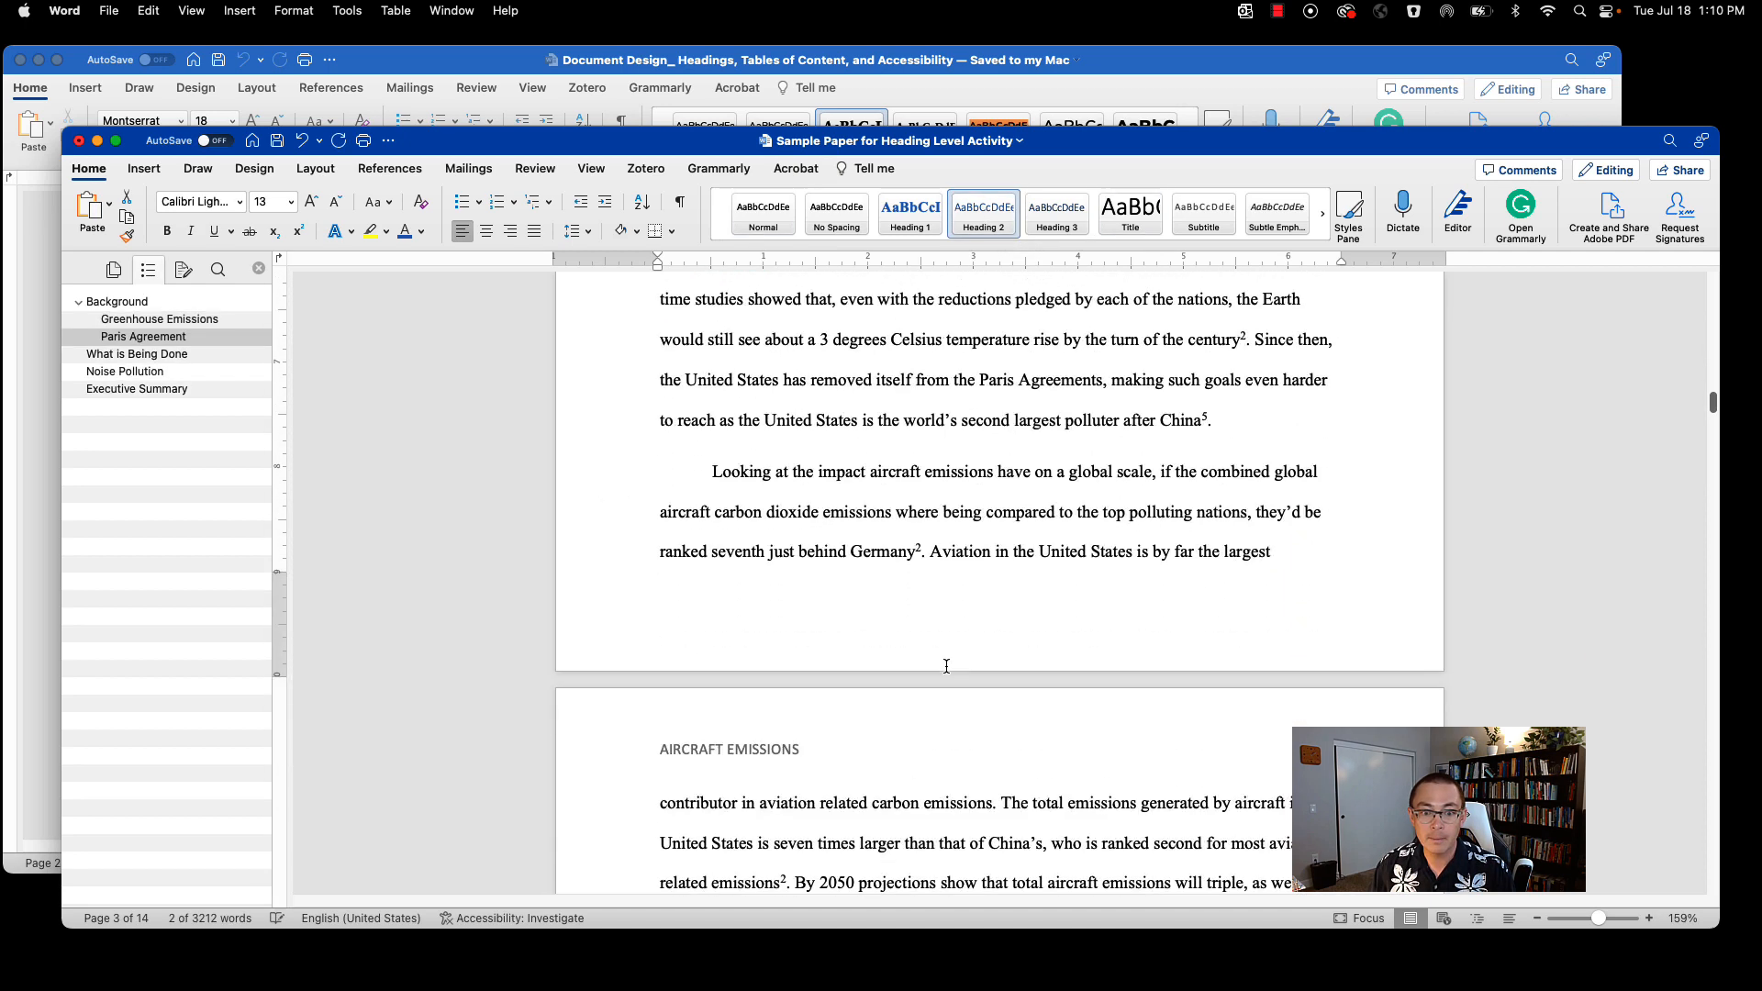
left_click_drag(812, 519, 609, 524)
left_click(984, 213)
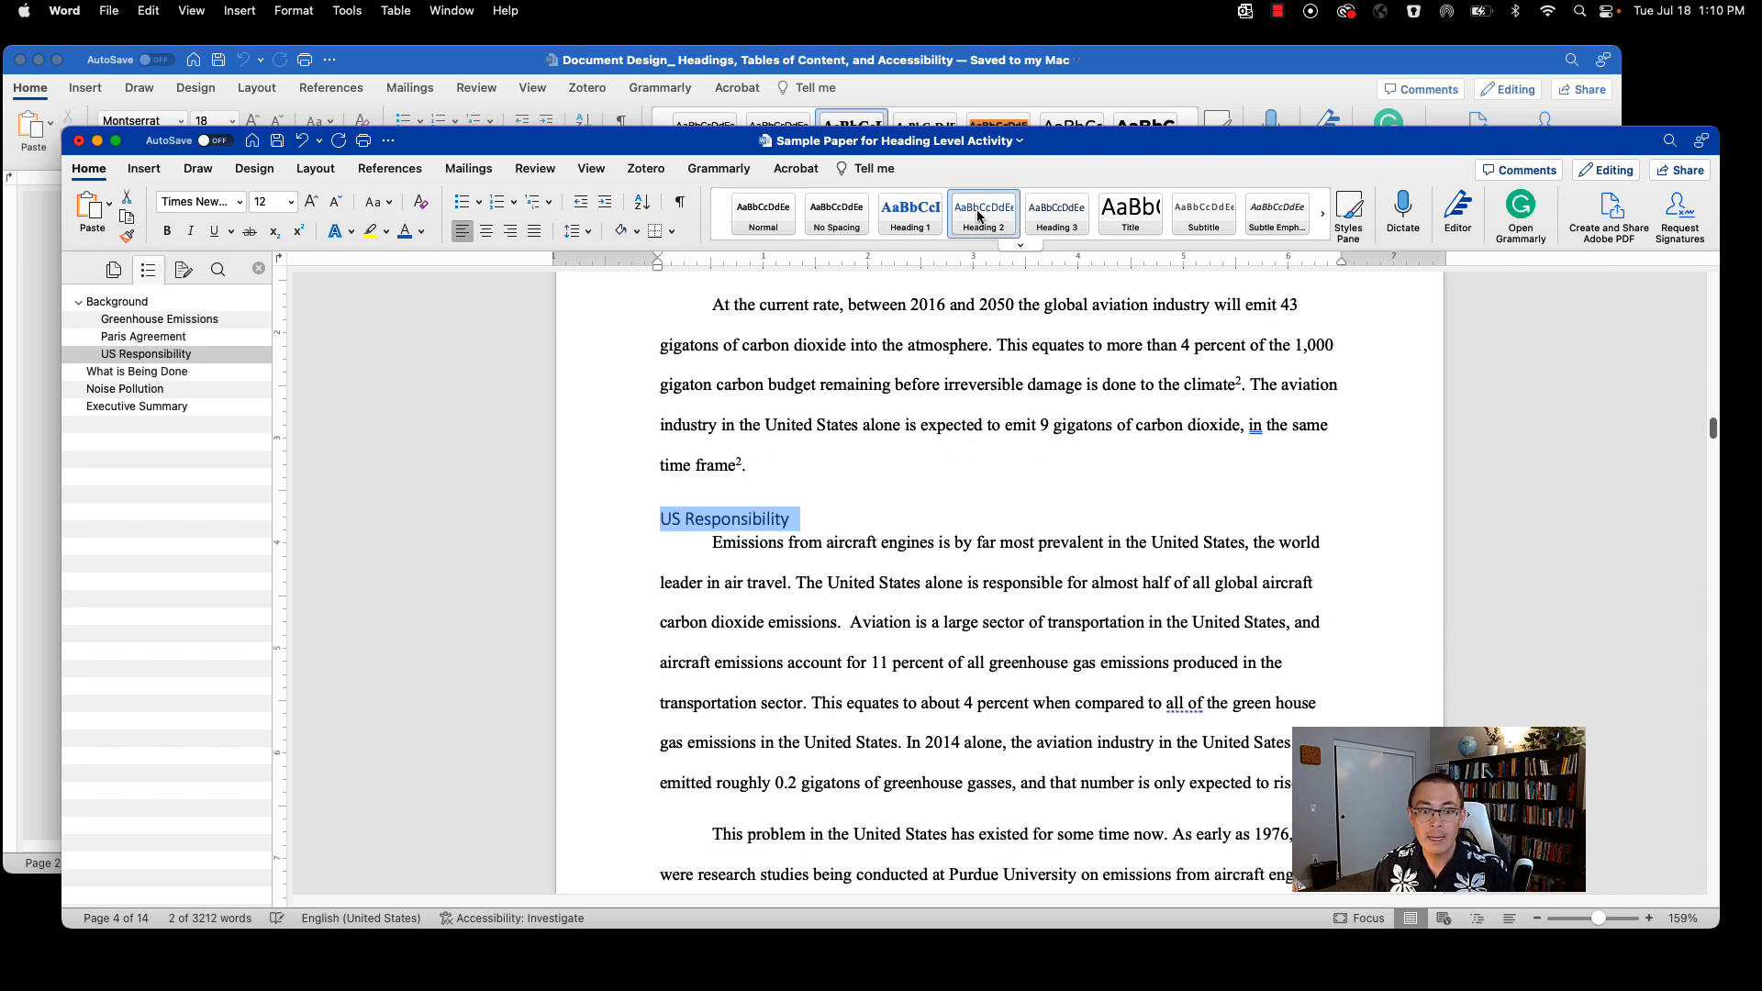
left_click(824, 523)
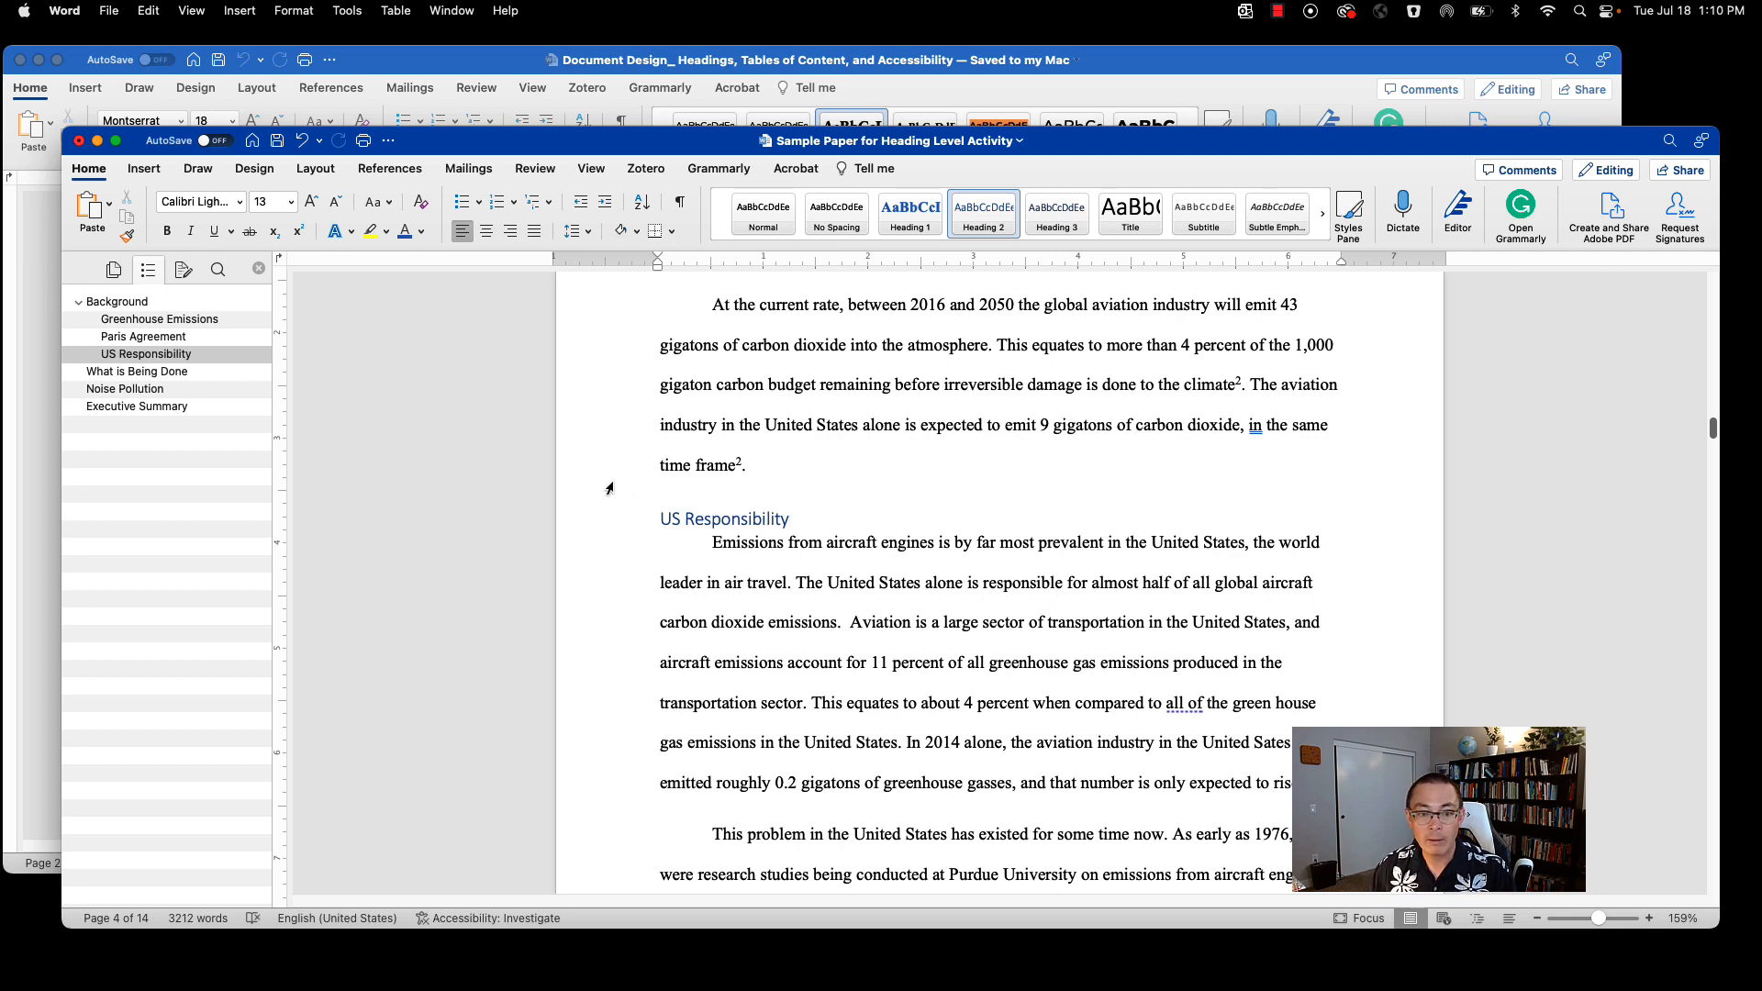
Step: Jump between "Background" and its subsections "Greenhouse Emissions", "Paris Agreement" and "US Responsibility" using the heading list, ending at "US Responsibility"
left_click(156, 321)
left_click(161, 351)
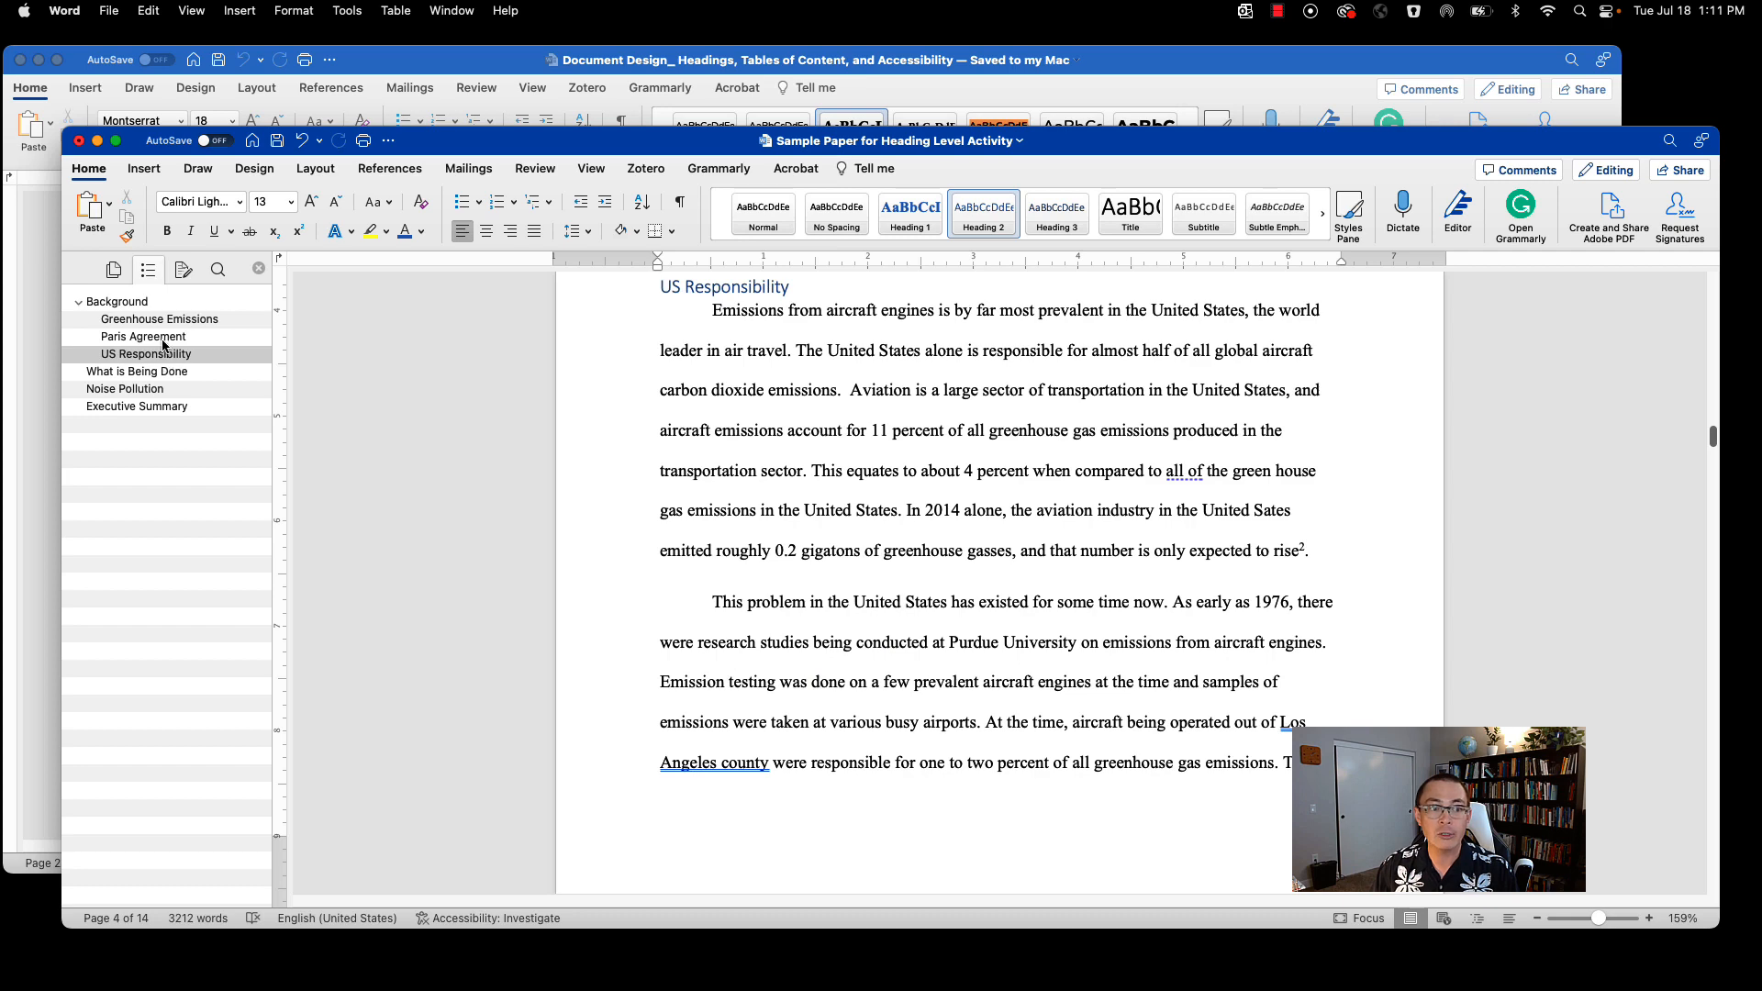
left_click(160, 338)
left_click(160, 322)
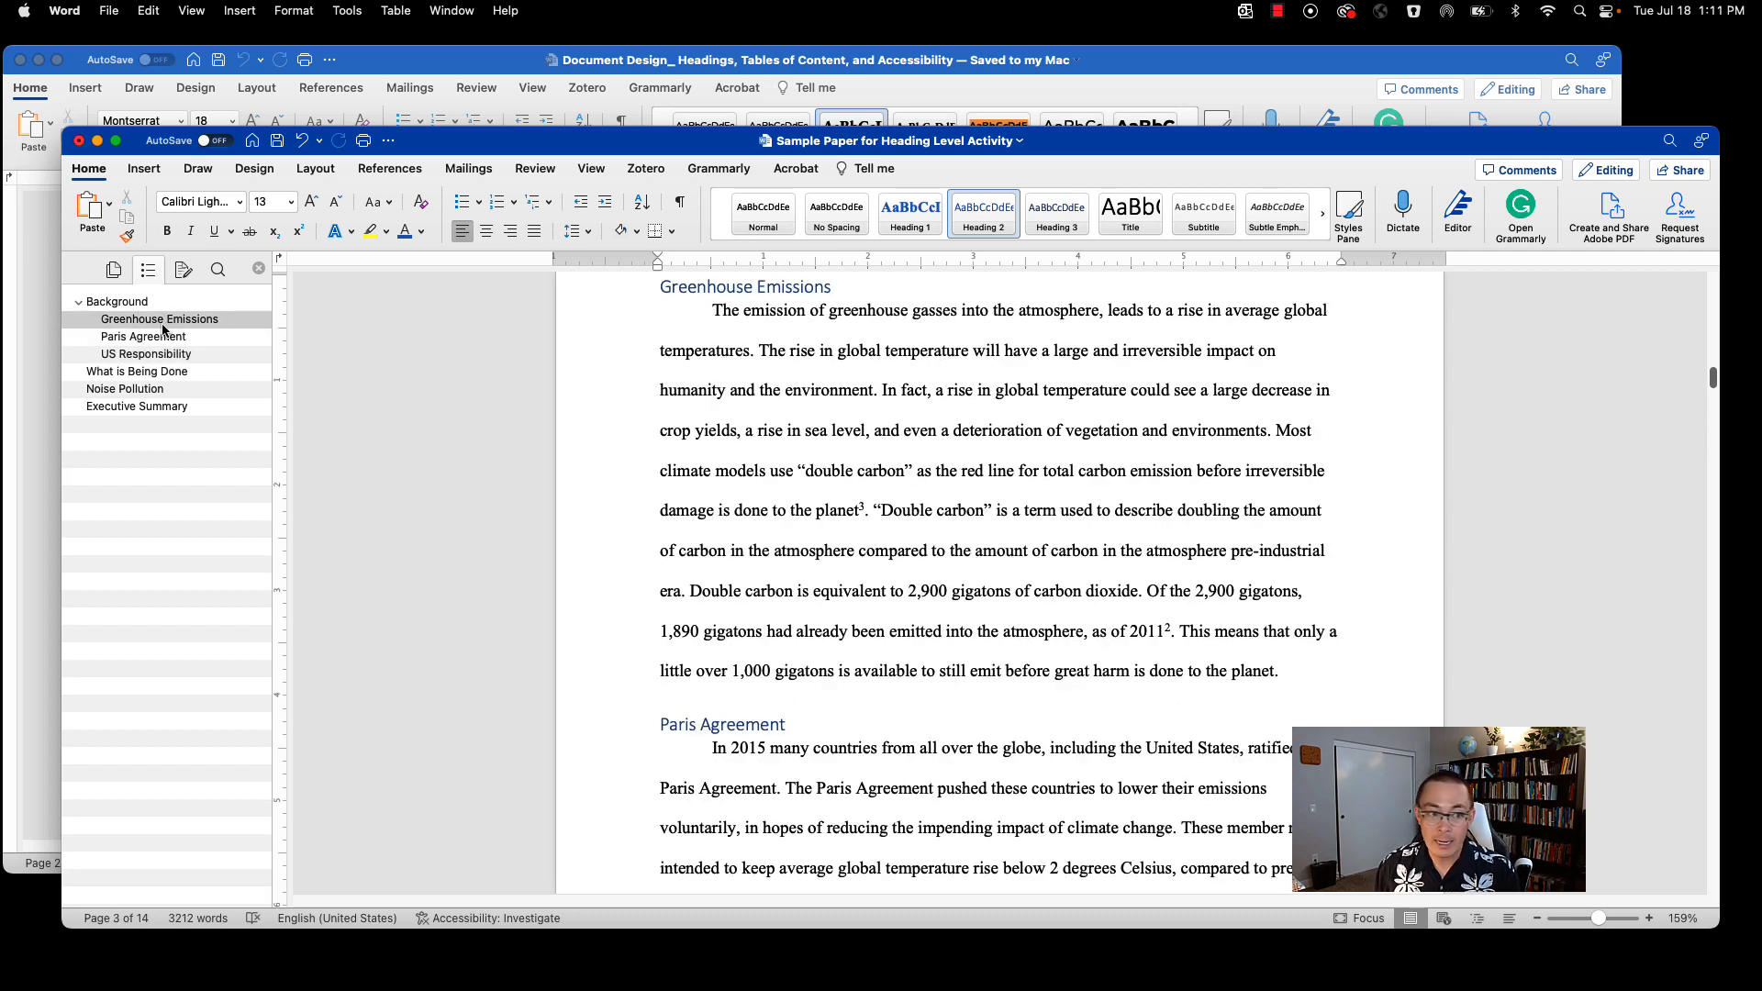
left_click(116, 306)
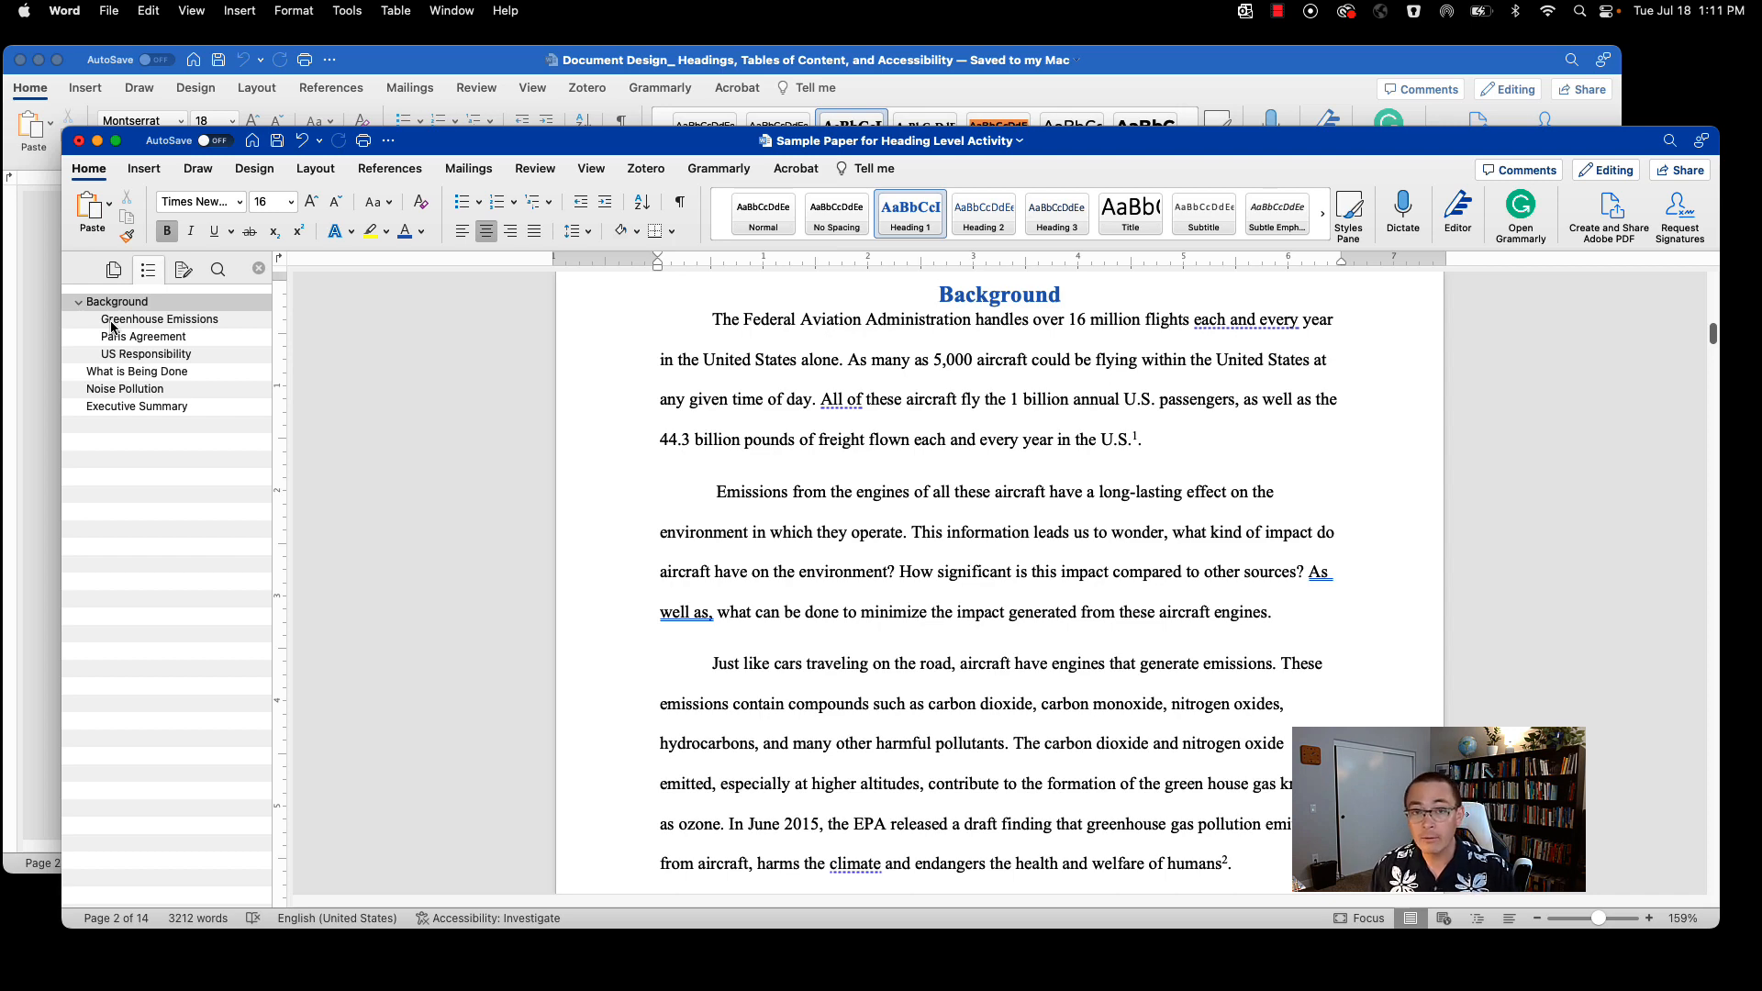
left_click(112, 322)
left_click(118, 339)
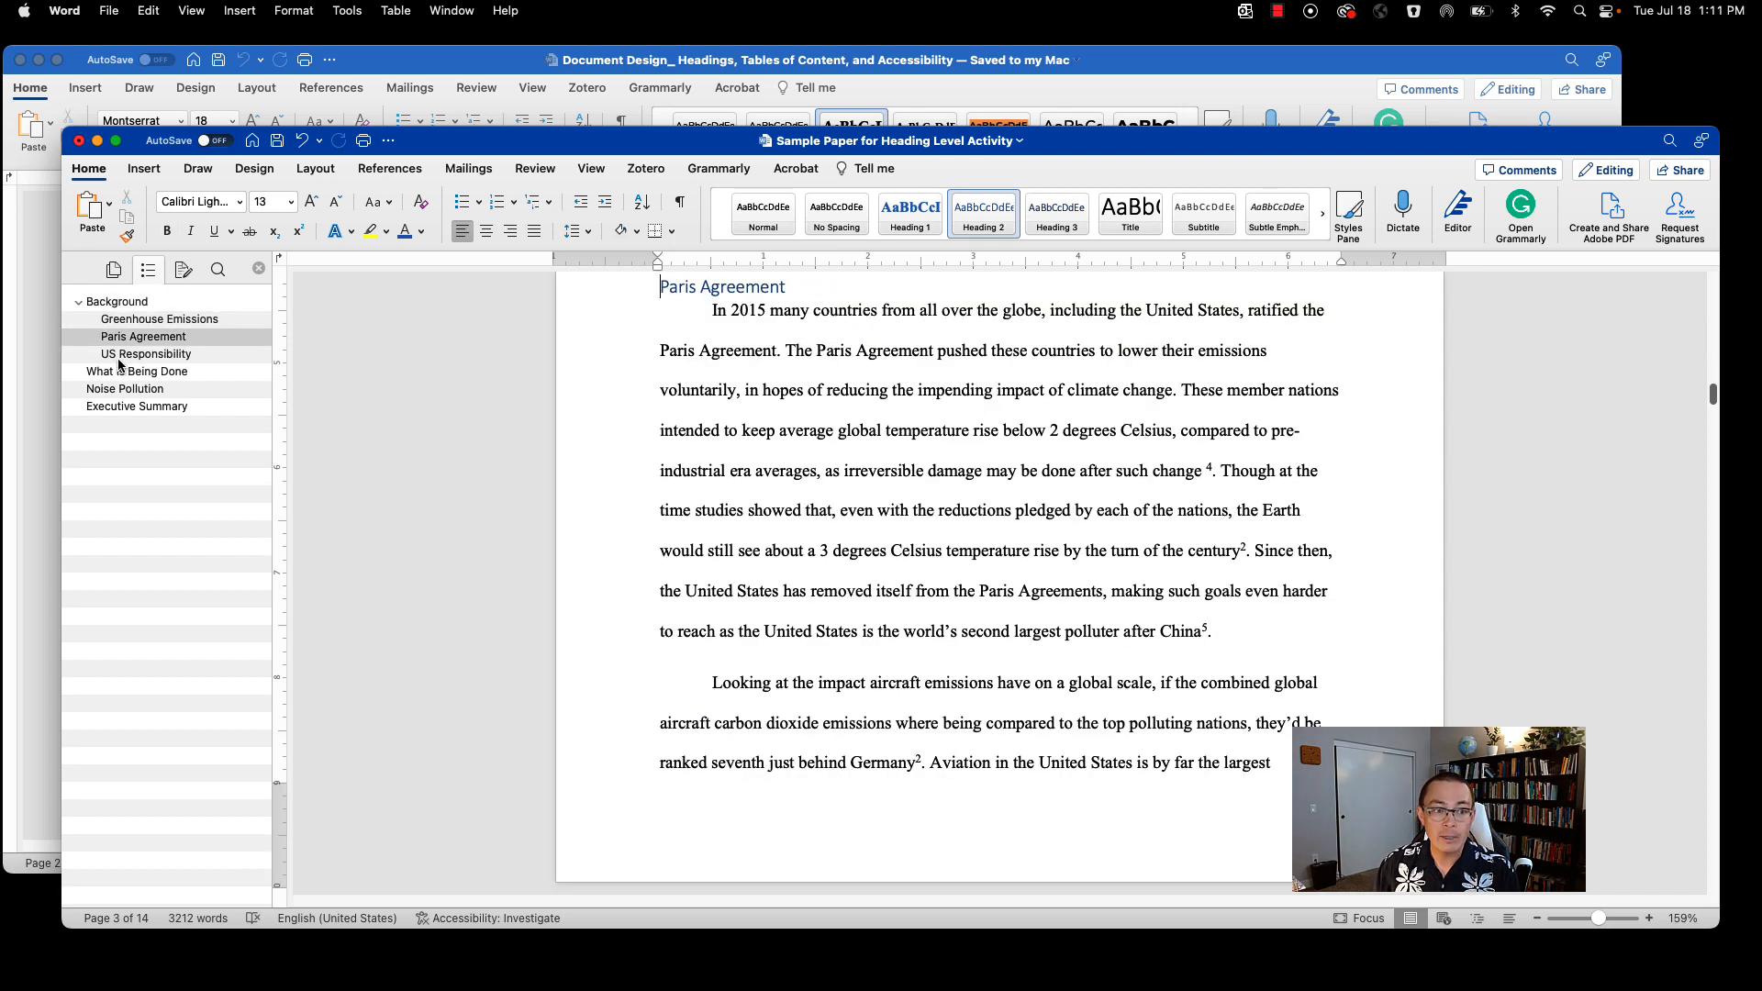
left_click(118, 357)
left_click(120, 321)
left_click(118, 355)
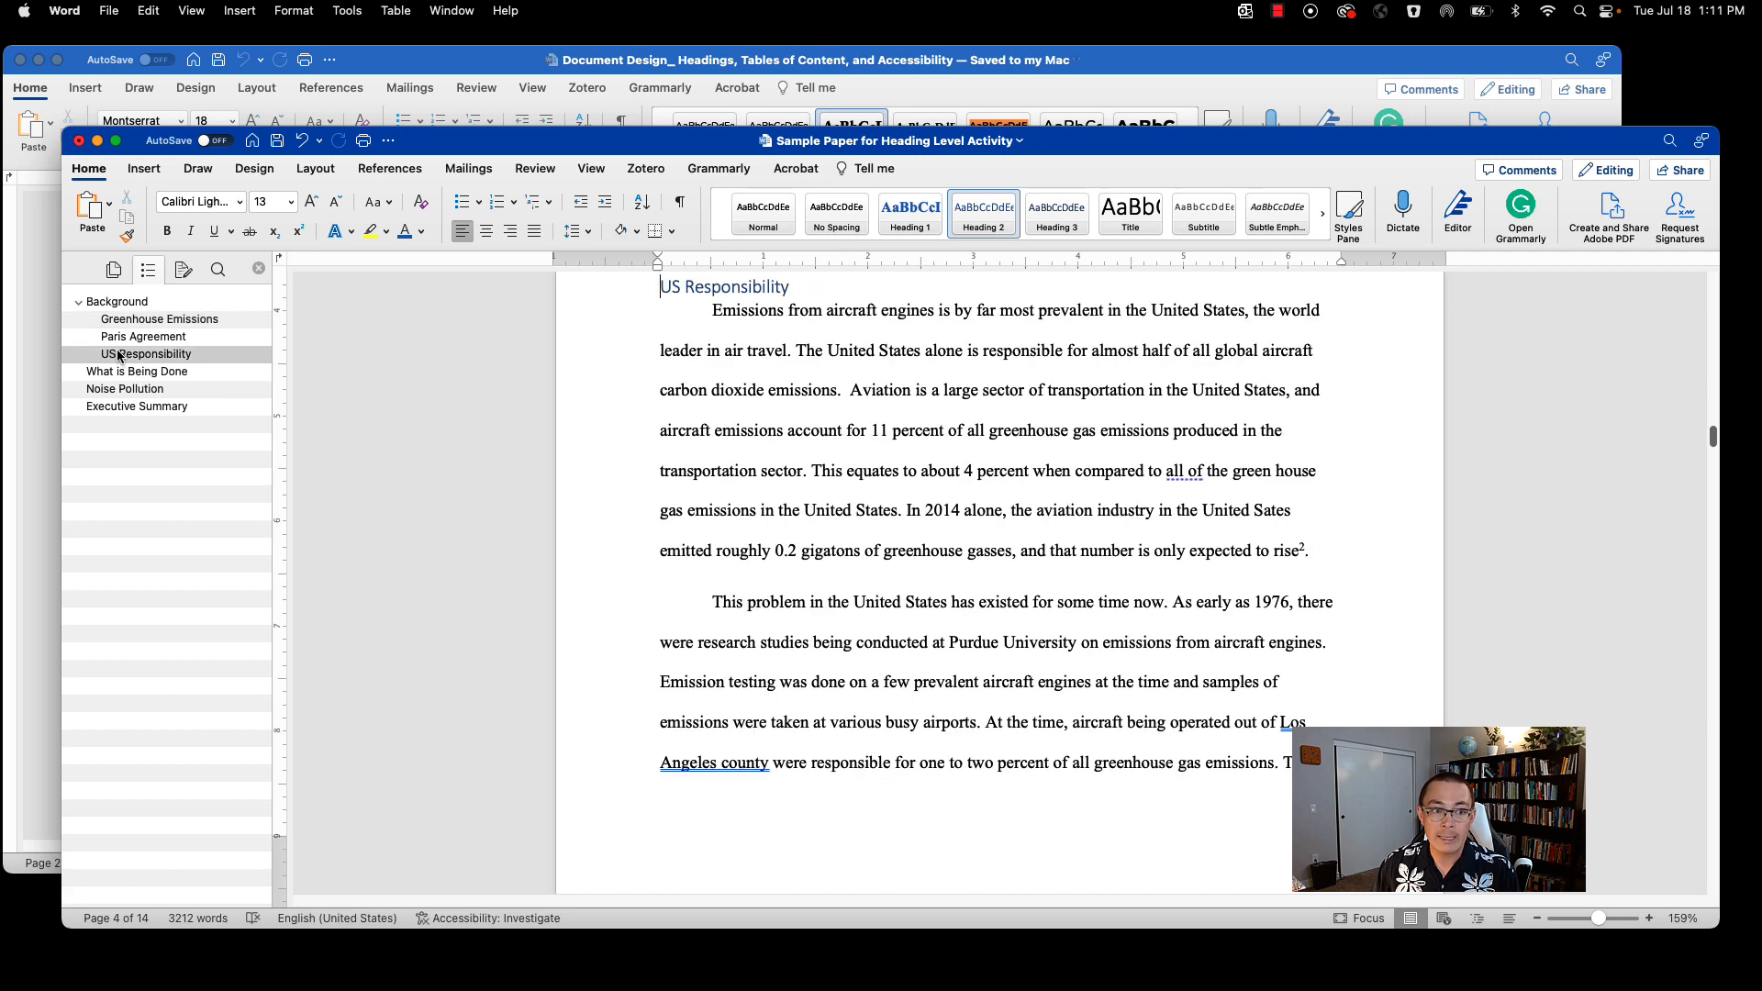
Step: Collapse and re-expand "Background" in the heading list, jumping to "Greenhouse Emissions", "Executive Summary", "Paris Agreement" and "US Responsibility"
left_click(118, 321)
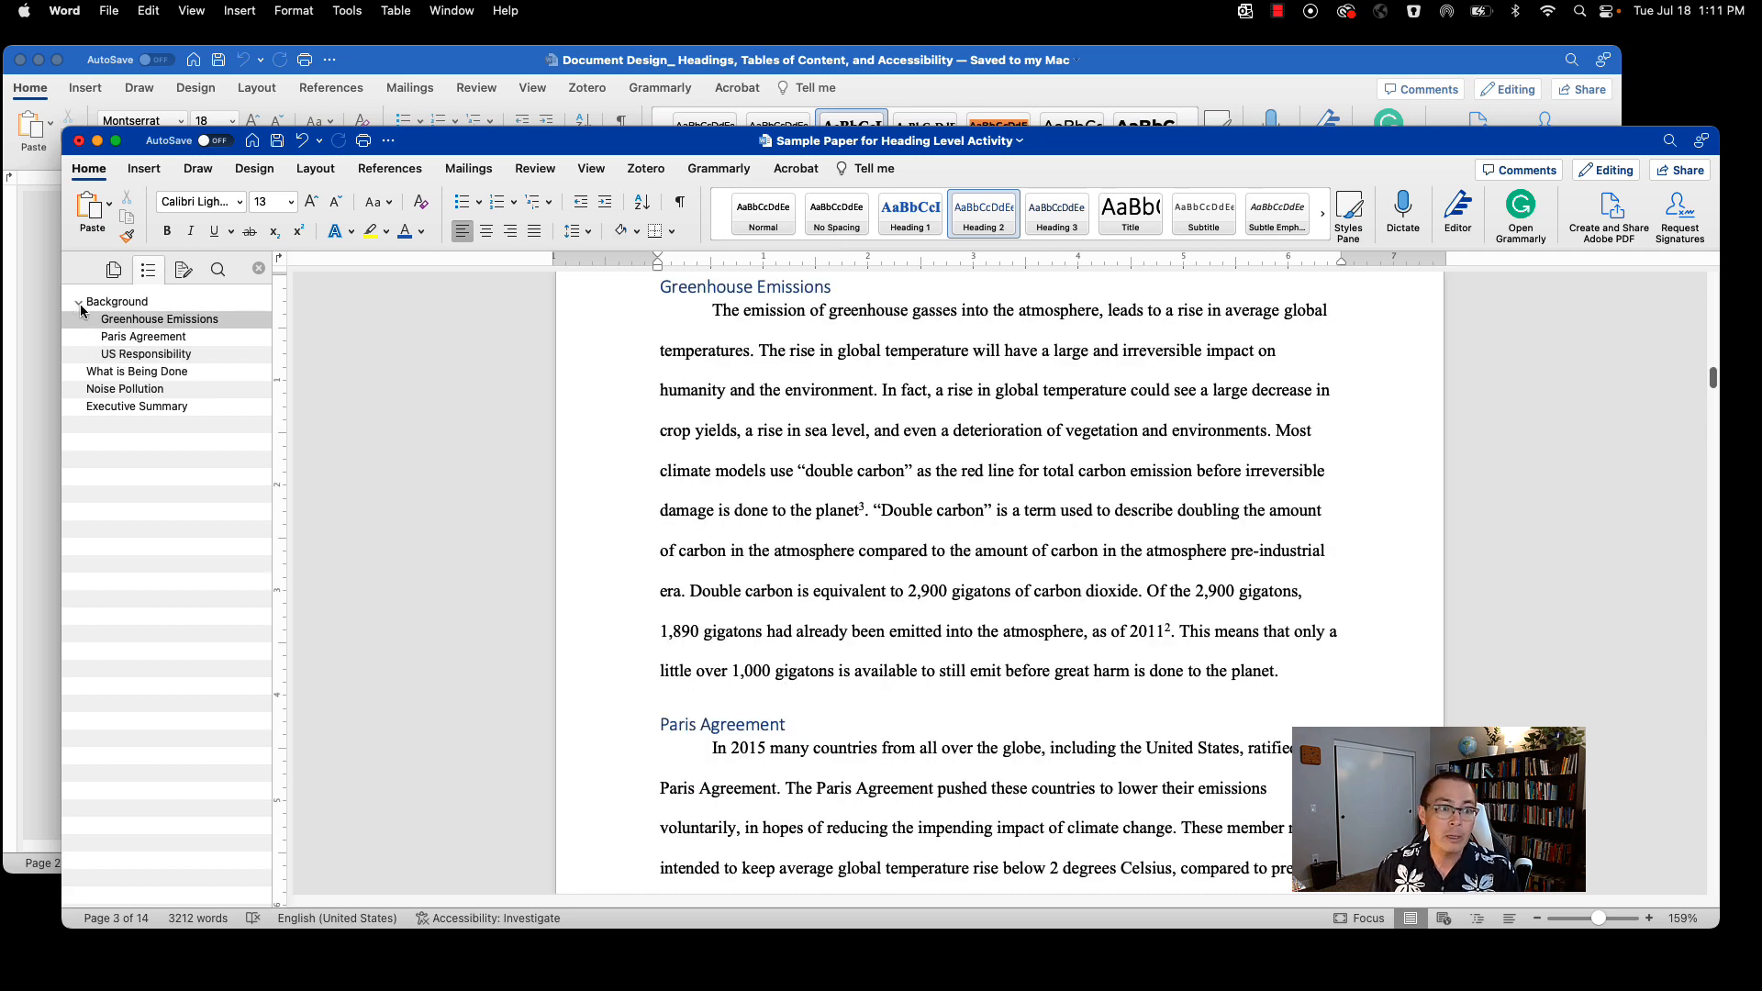
left_click(80, 305)
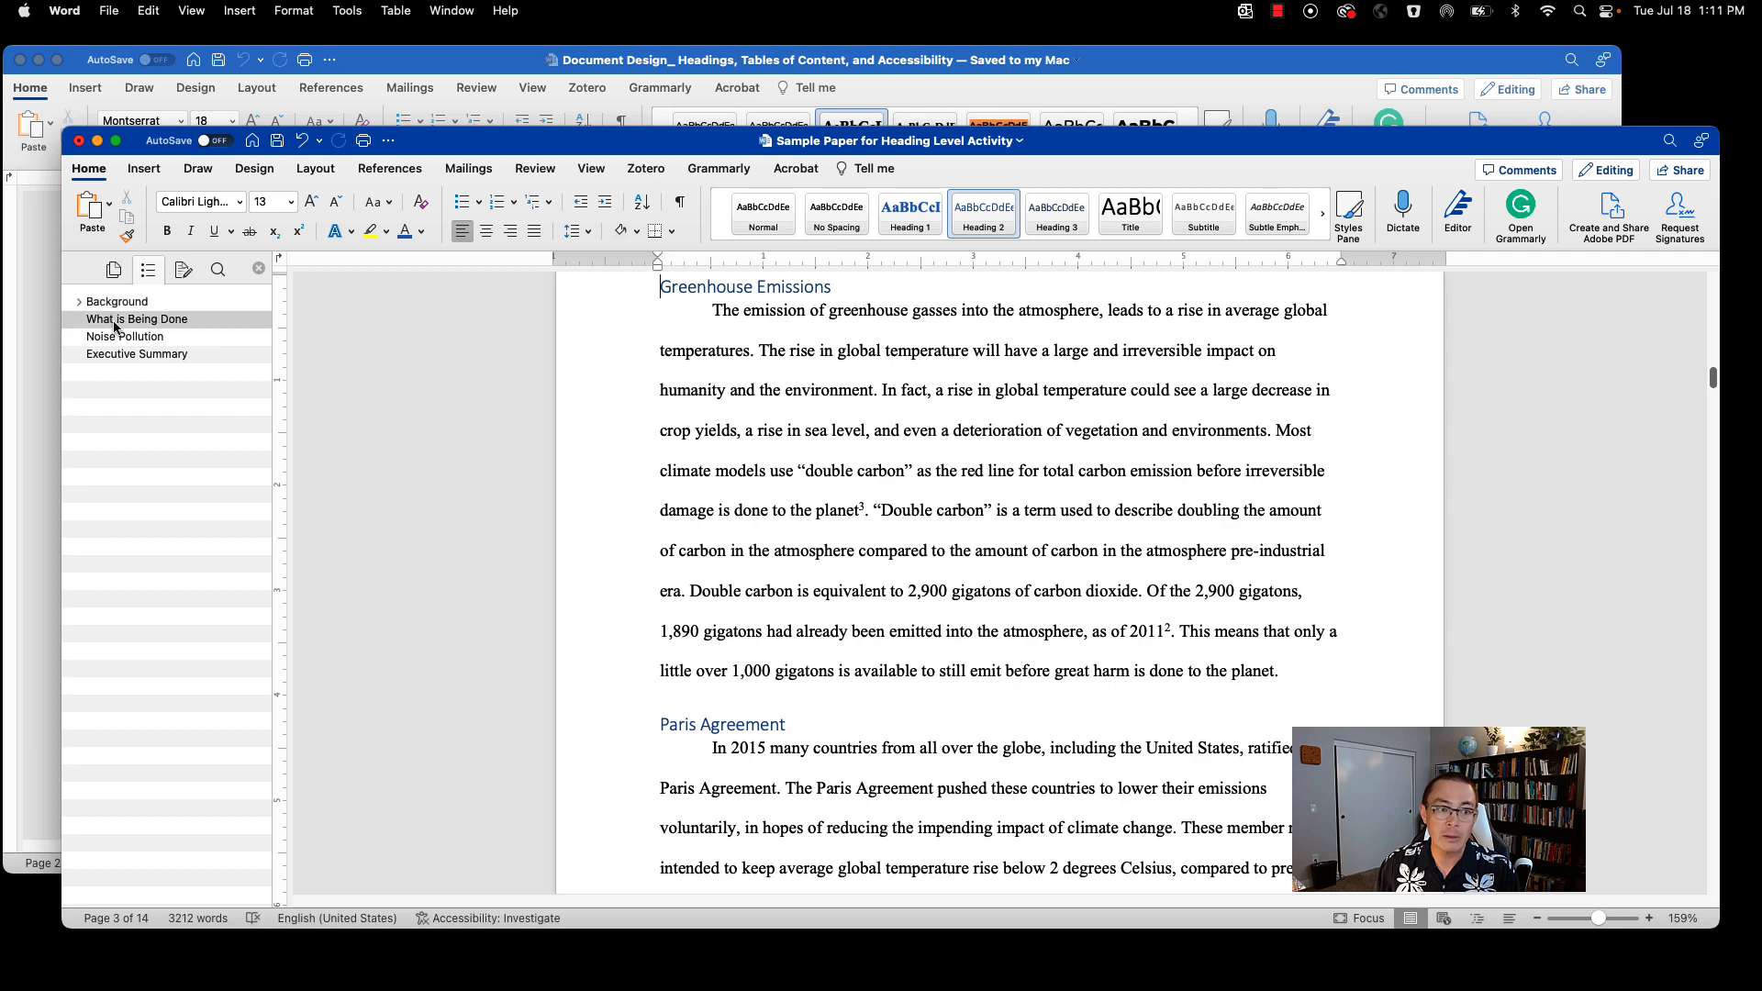
left_click(115, 320)
left_click(121, 354)
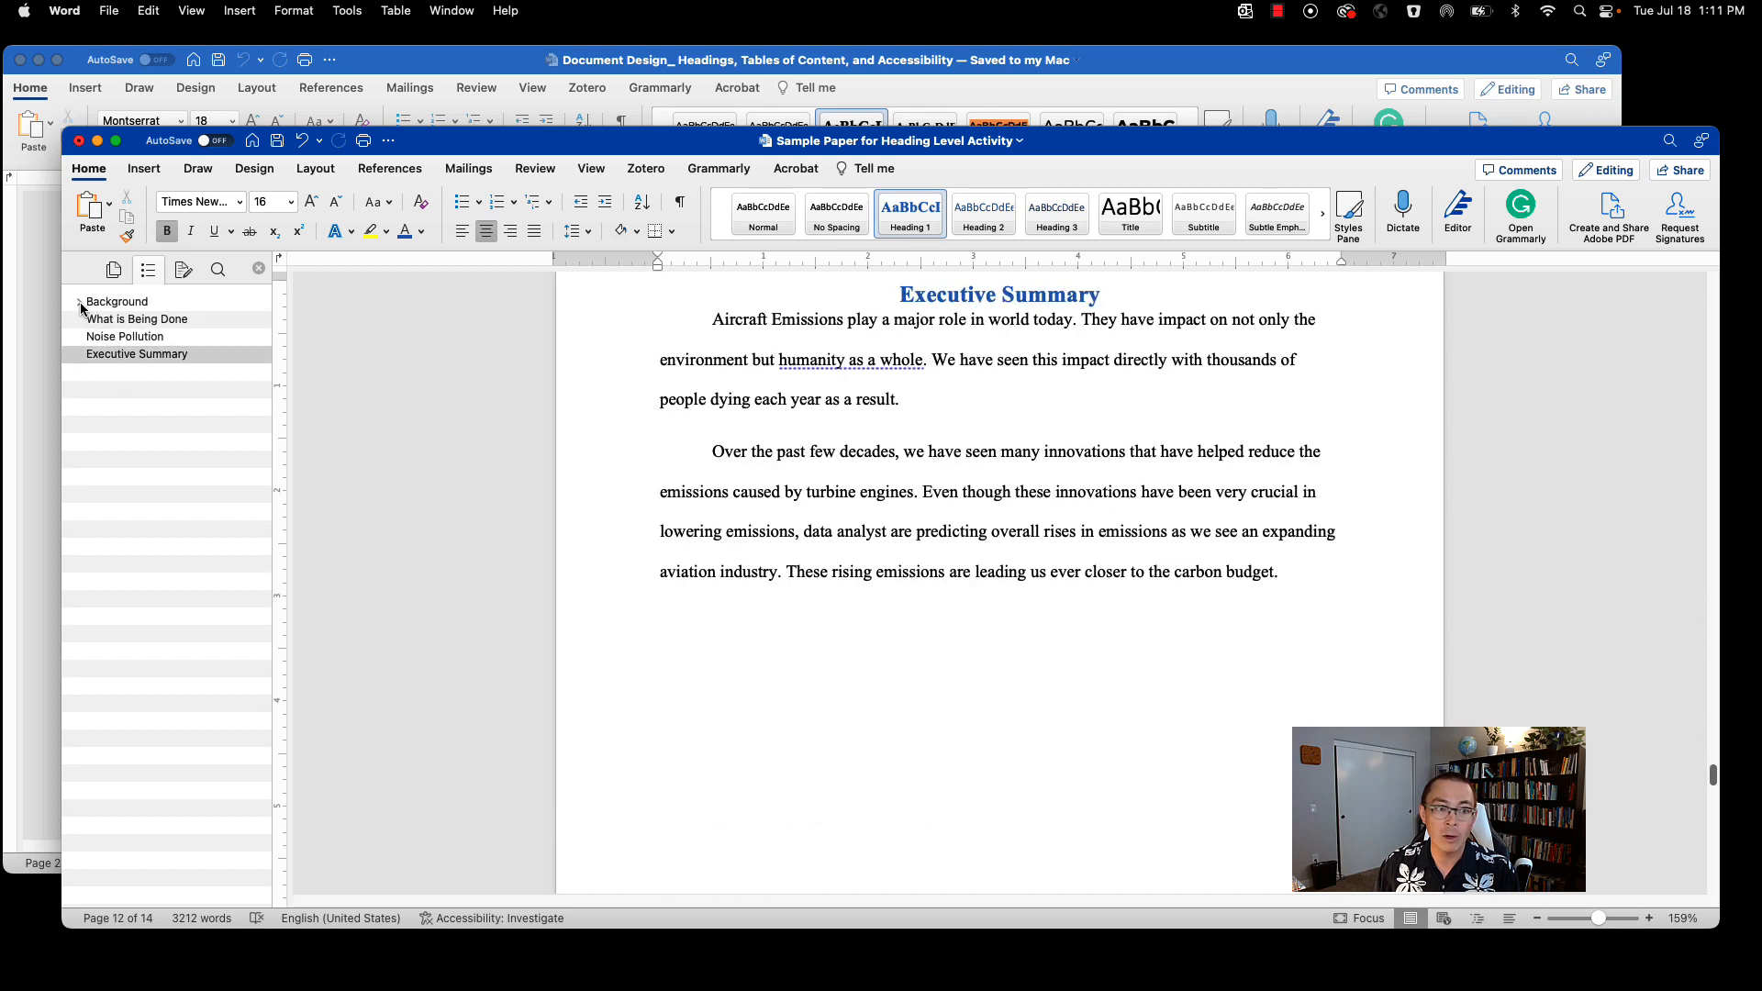
left_click(80, 303)
left_click(114, 337)
left_click(128, 355)
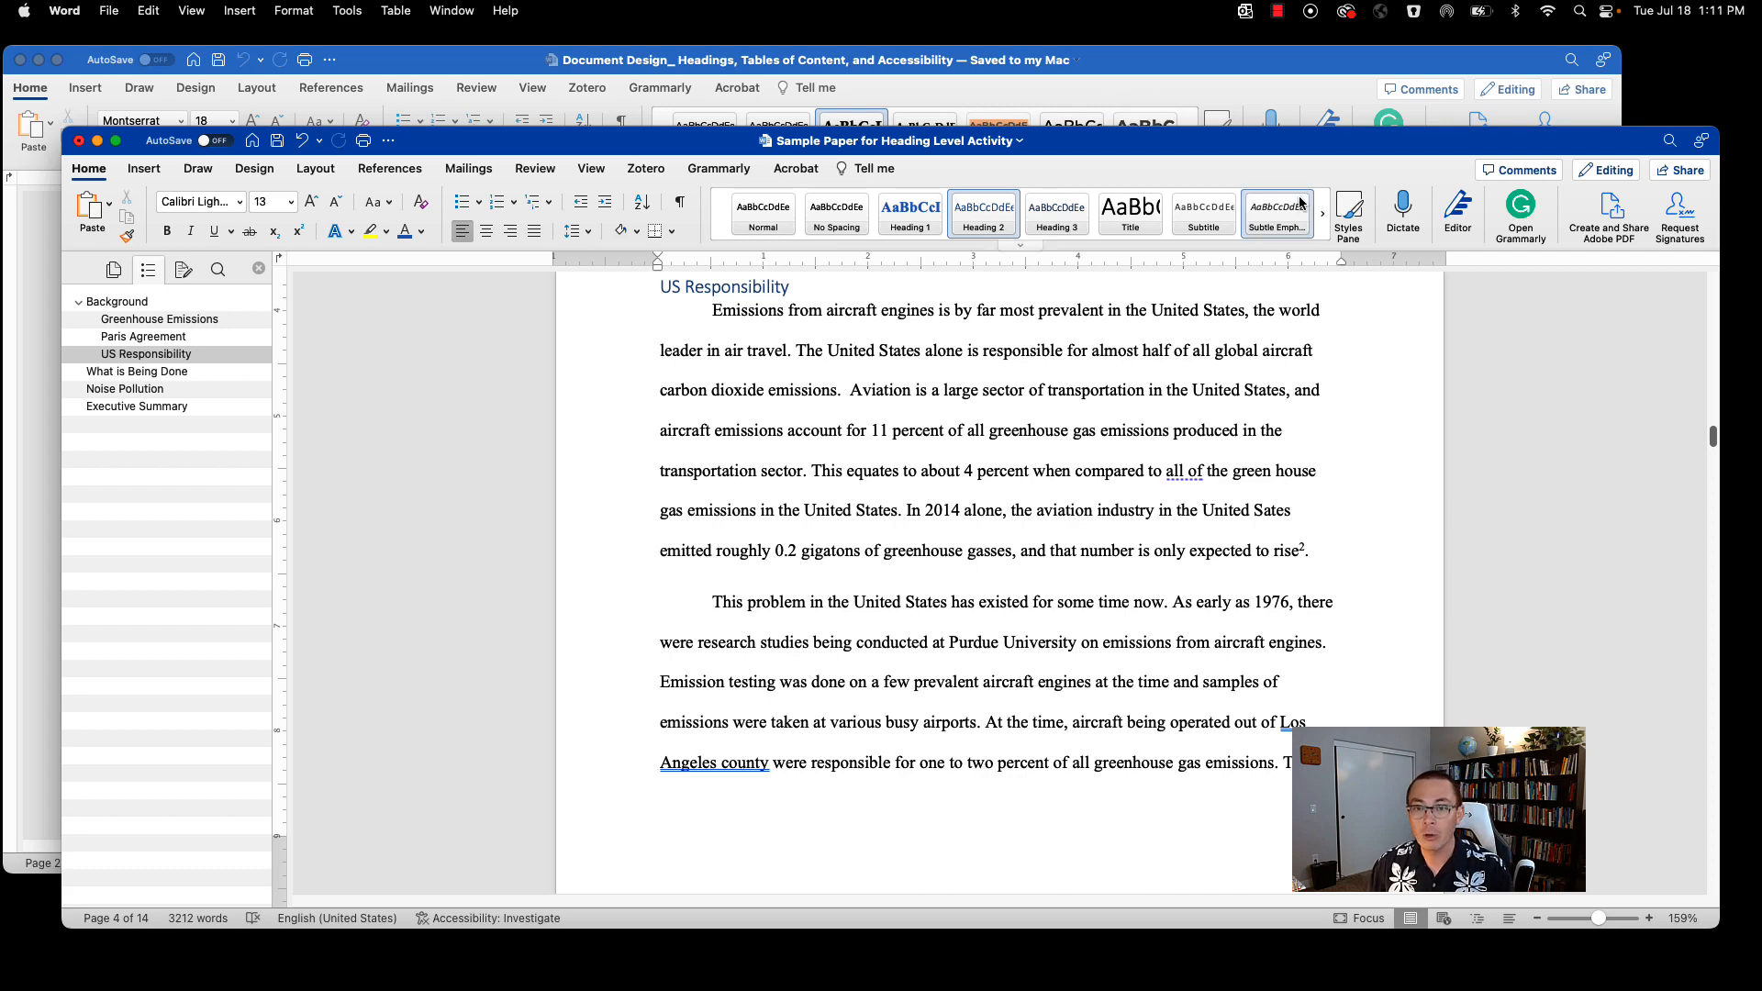
Step: Consult the worksheet's title instructions, then apply the Title style to "Aircraft Emissions" on the sample paper's title page
left_click(1226, 119)
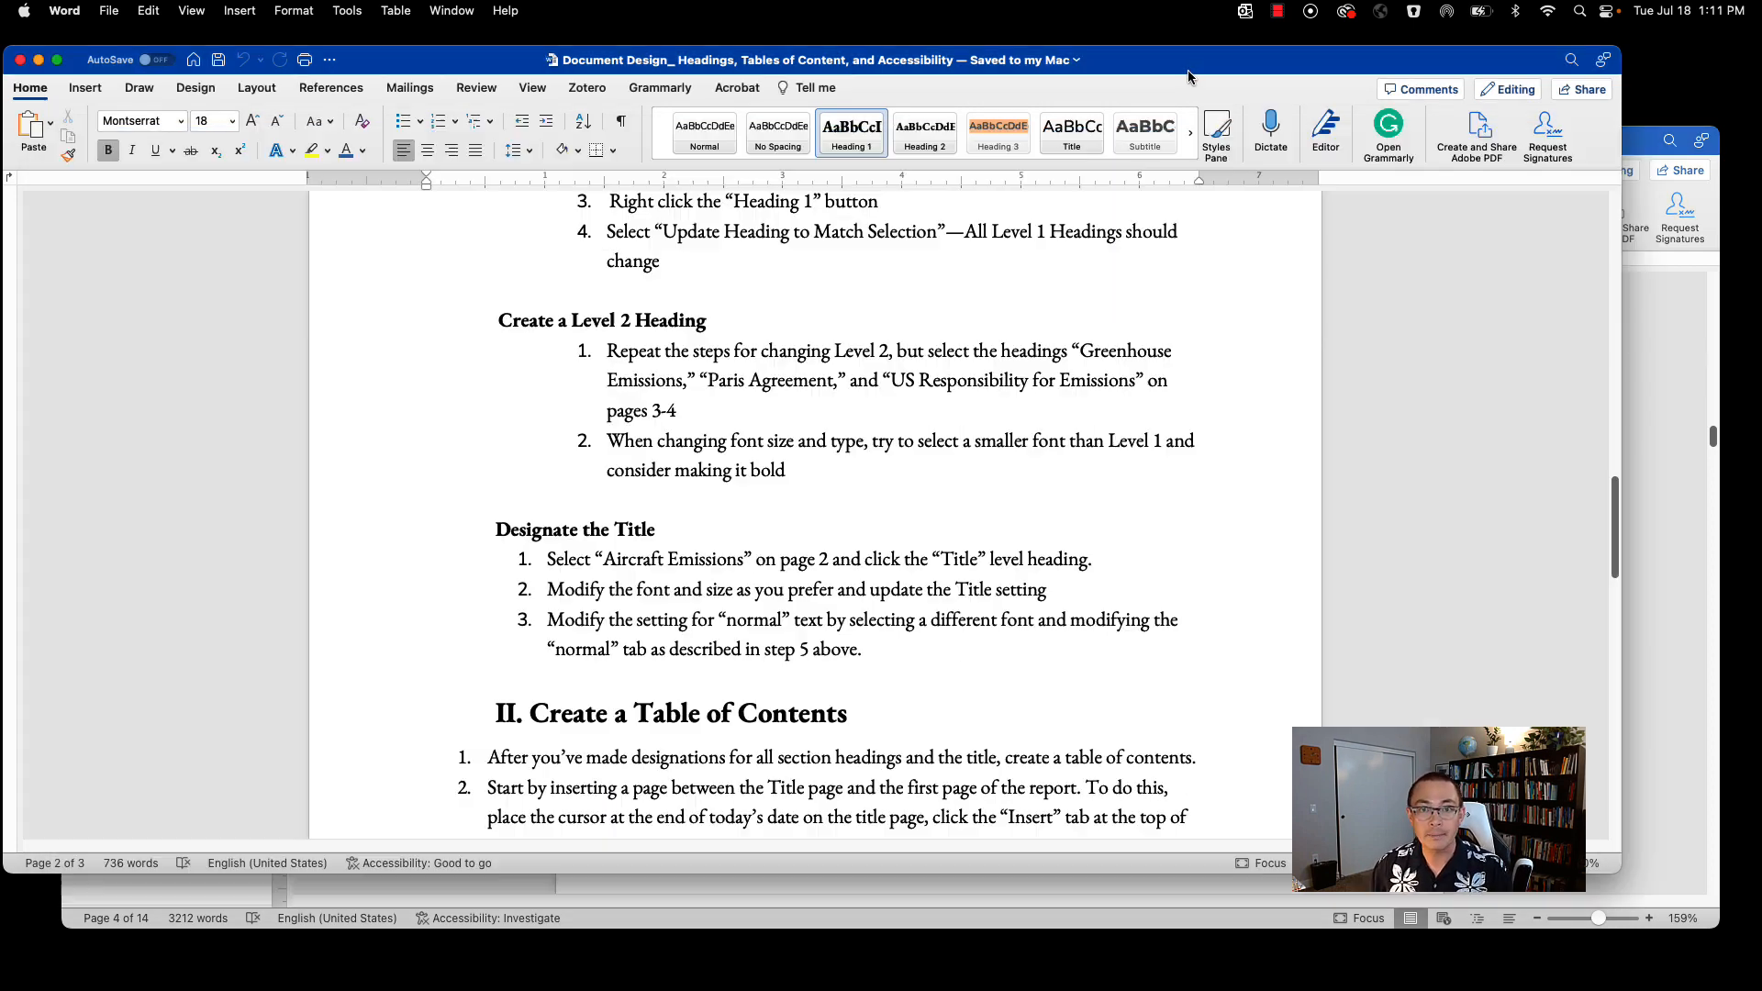
scroll(746, 623, "down", 5)
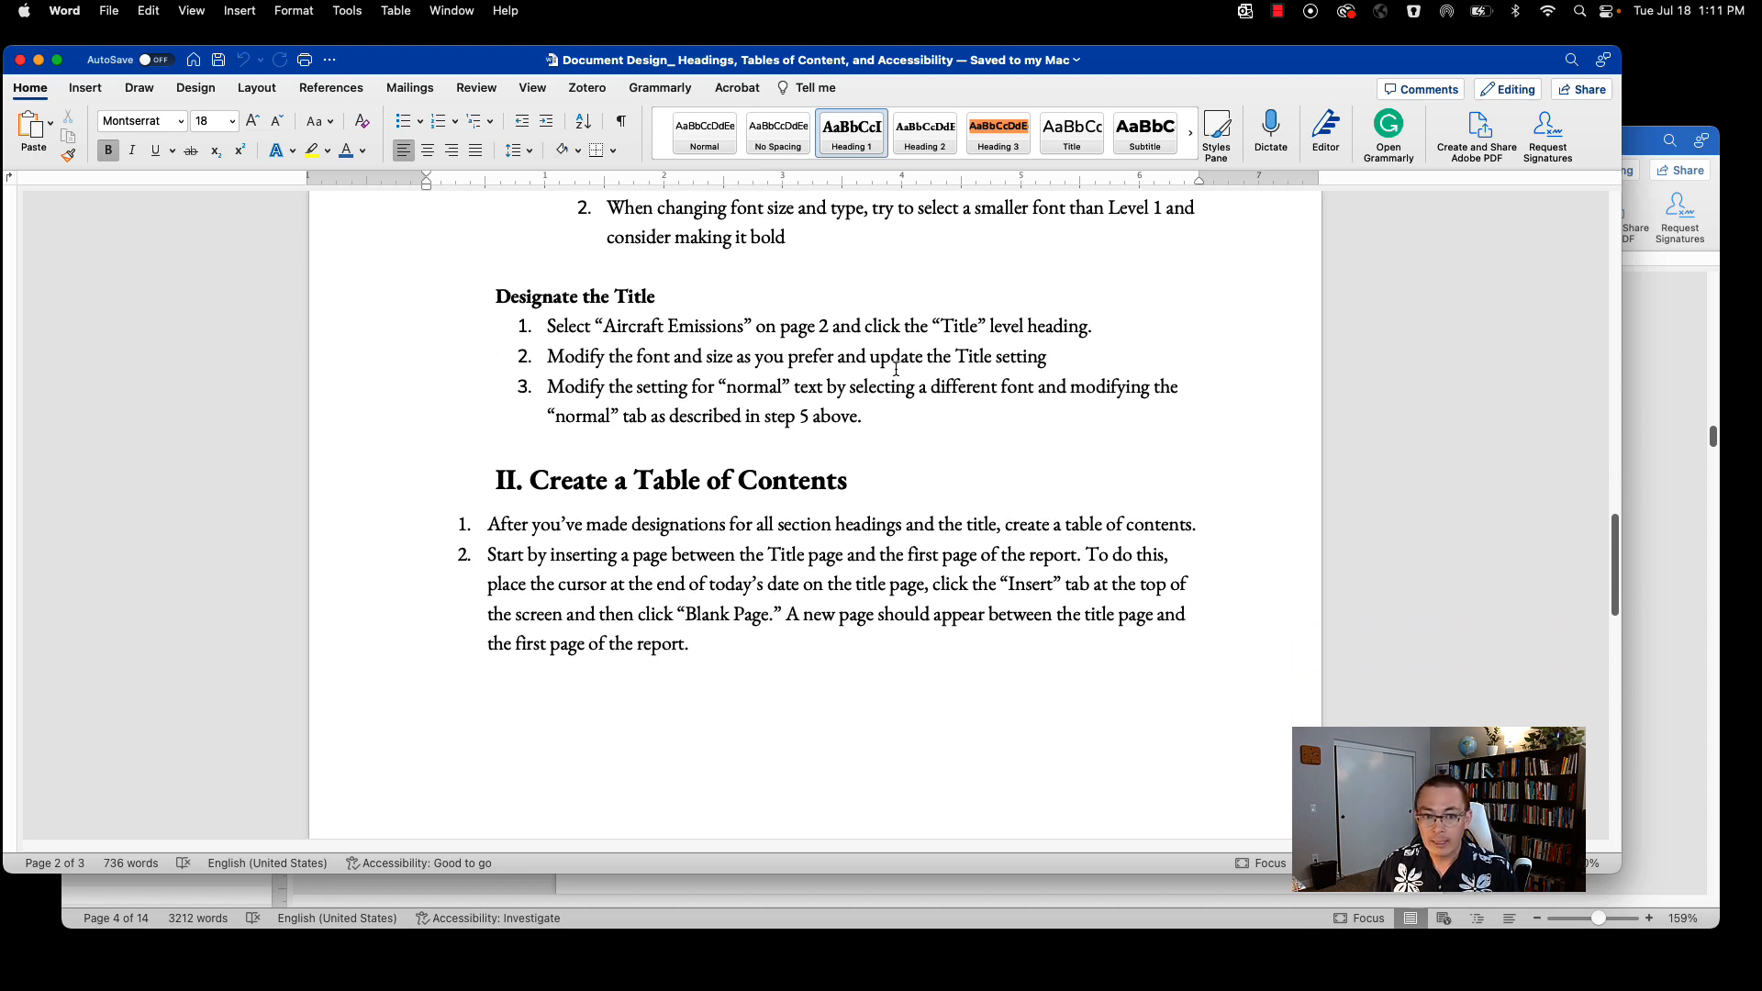
left_click(1654, 437)
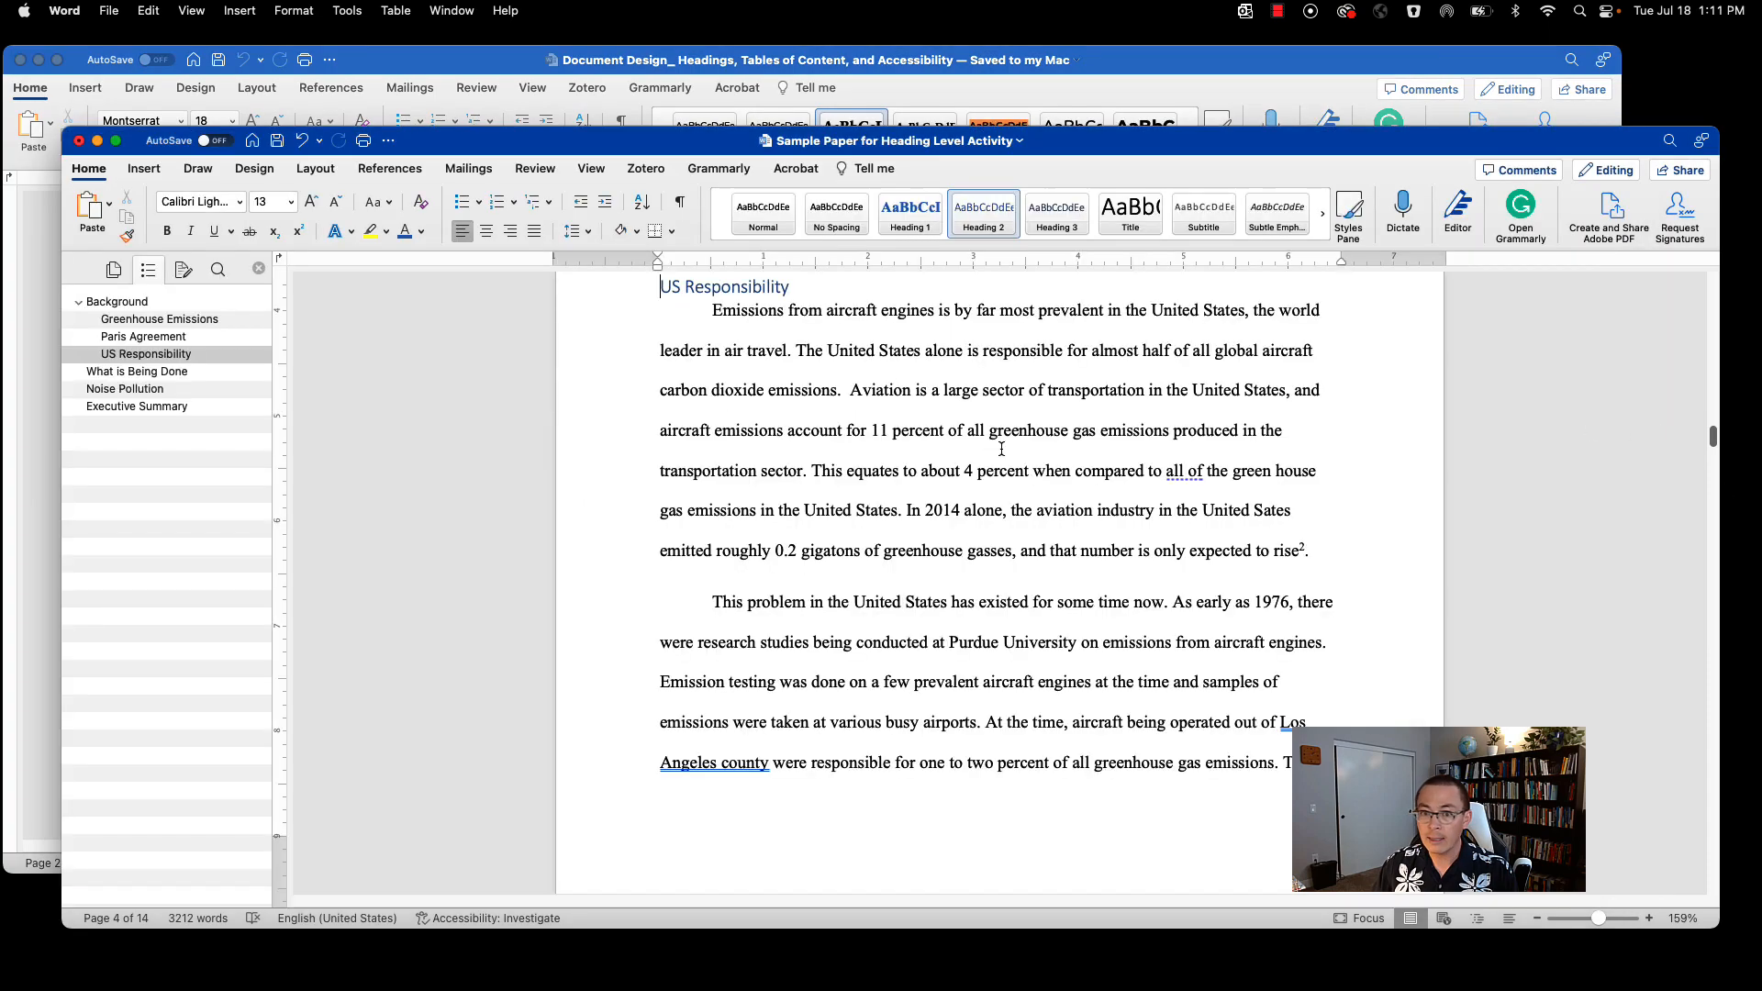
scroll(964, 448, "up", 15)
scroll(959, 437, "up", 20)
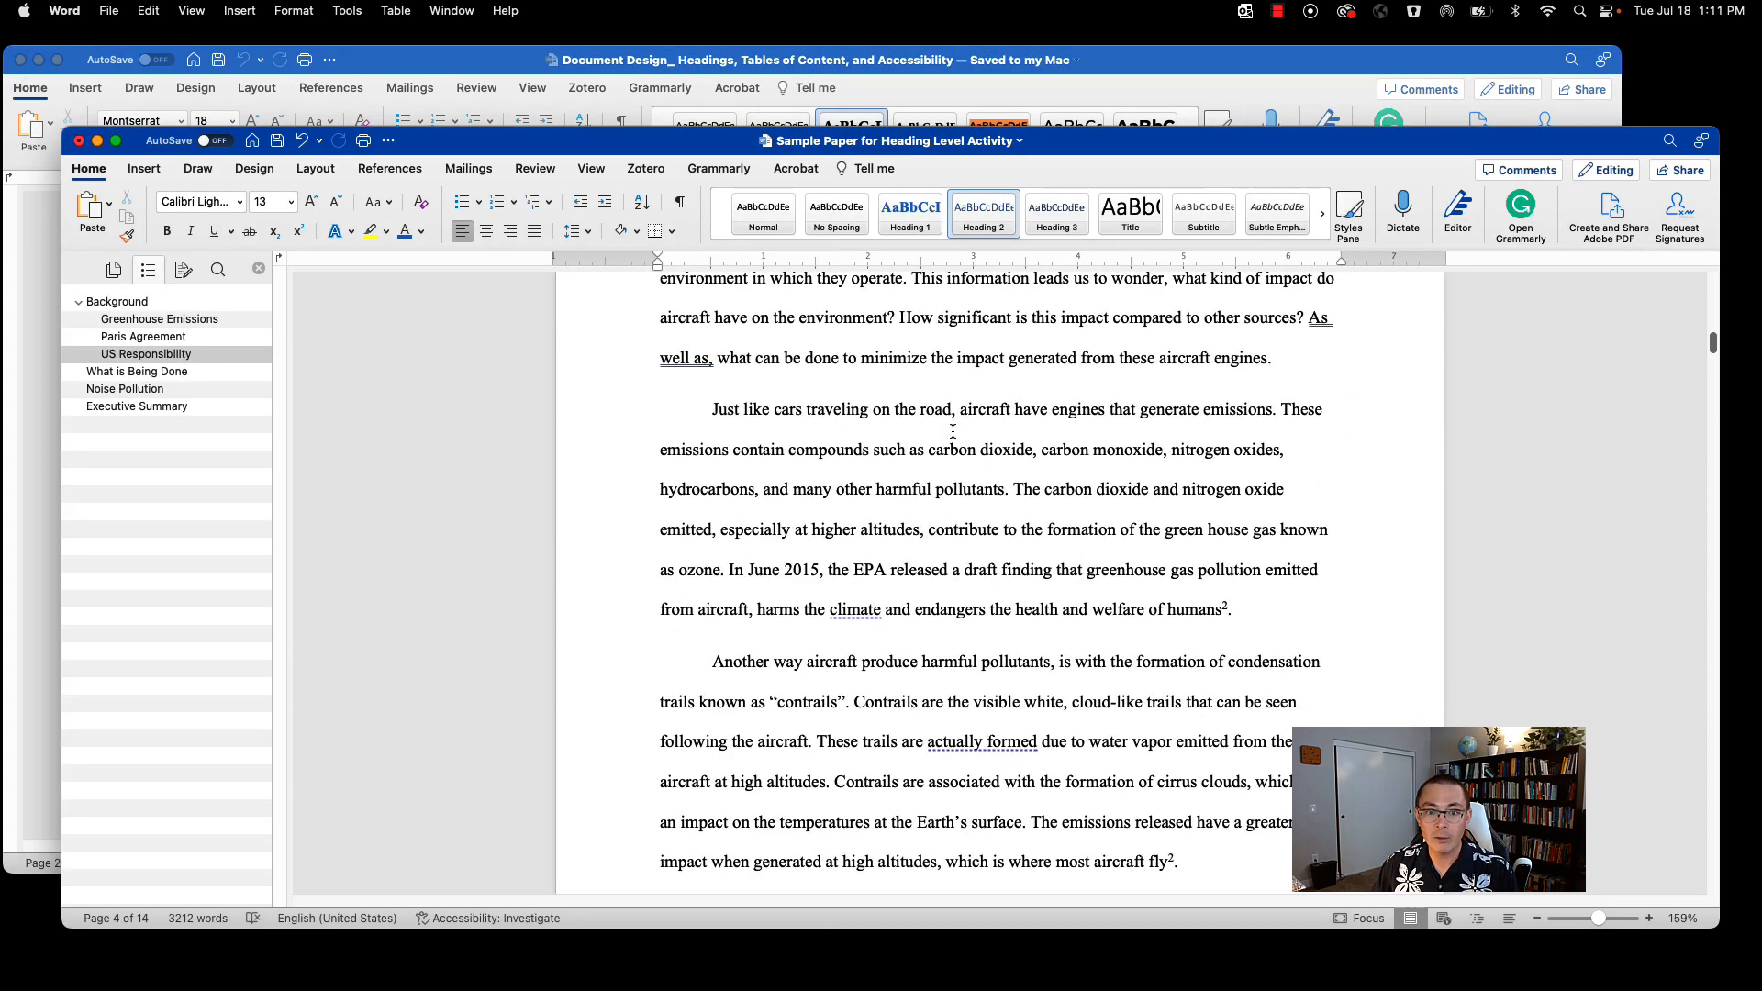
scroll(952, 430, "down", 3)
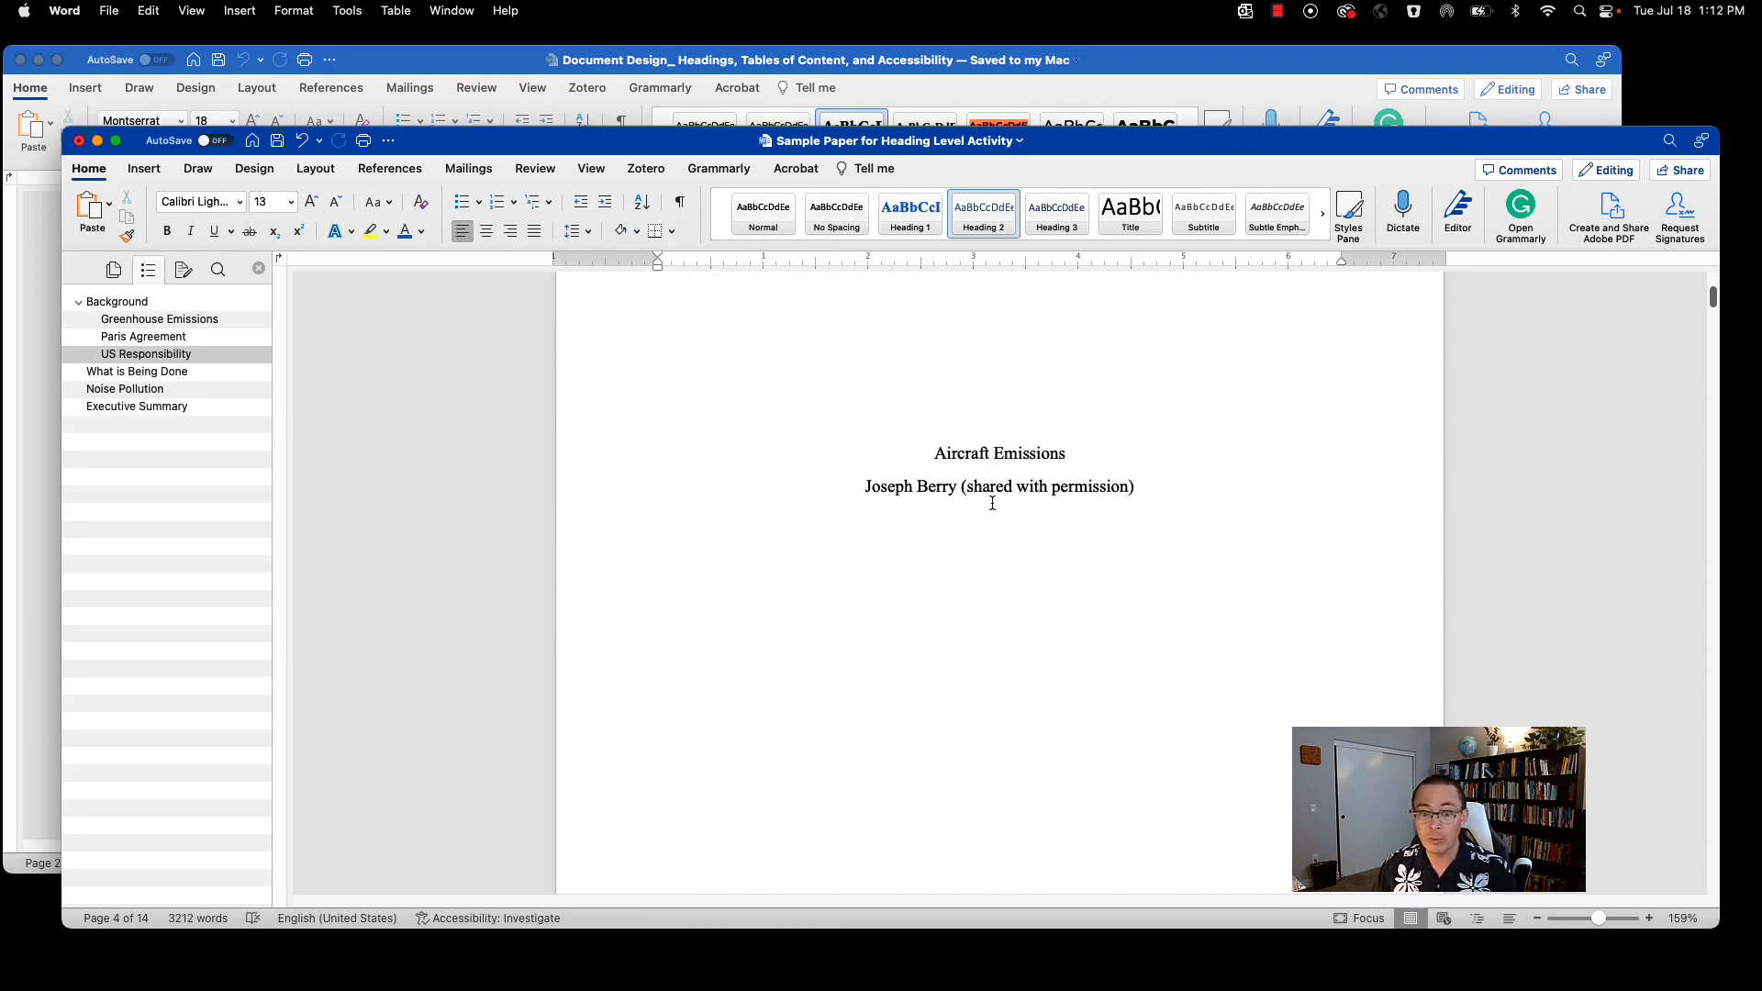
triple_click(973, 447)
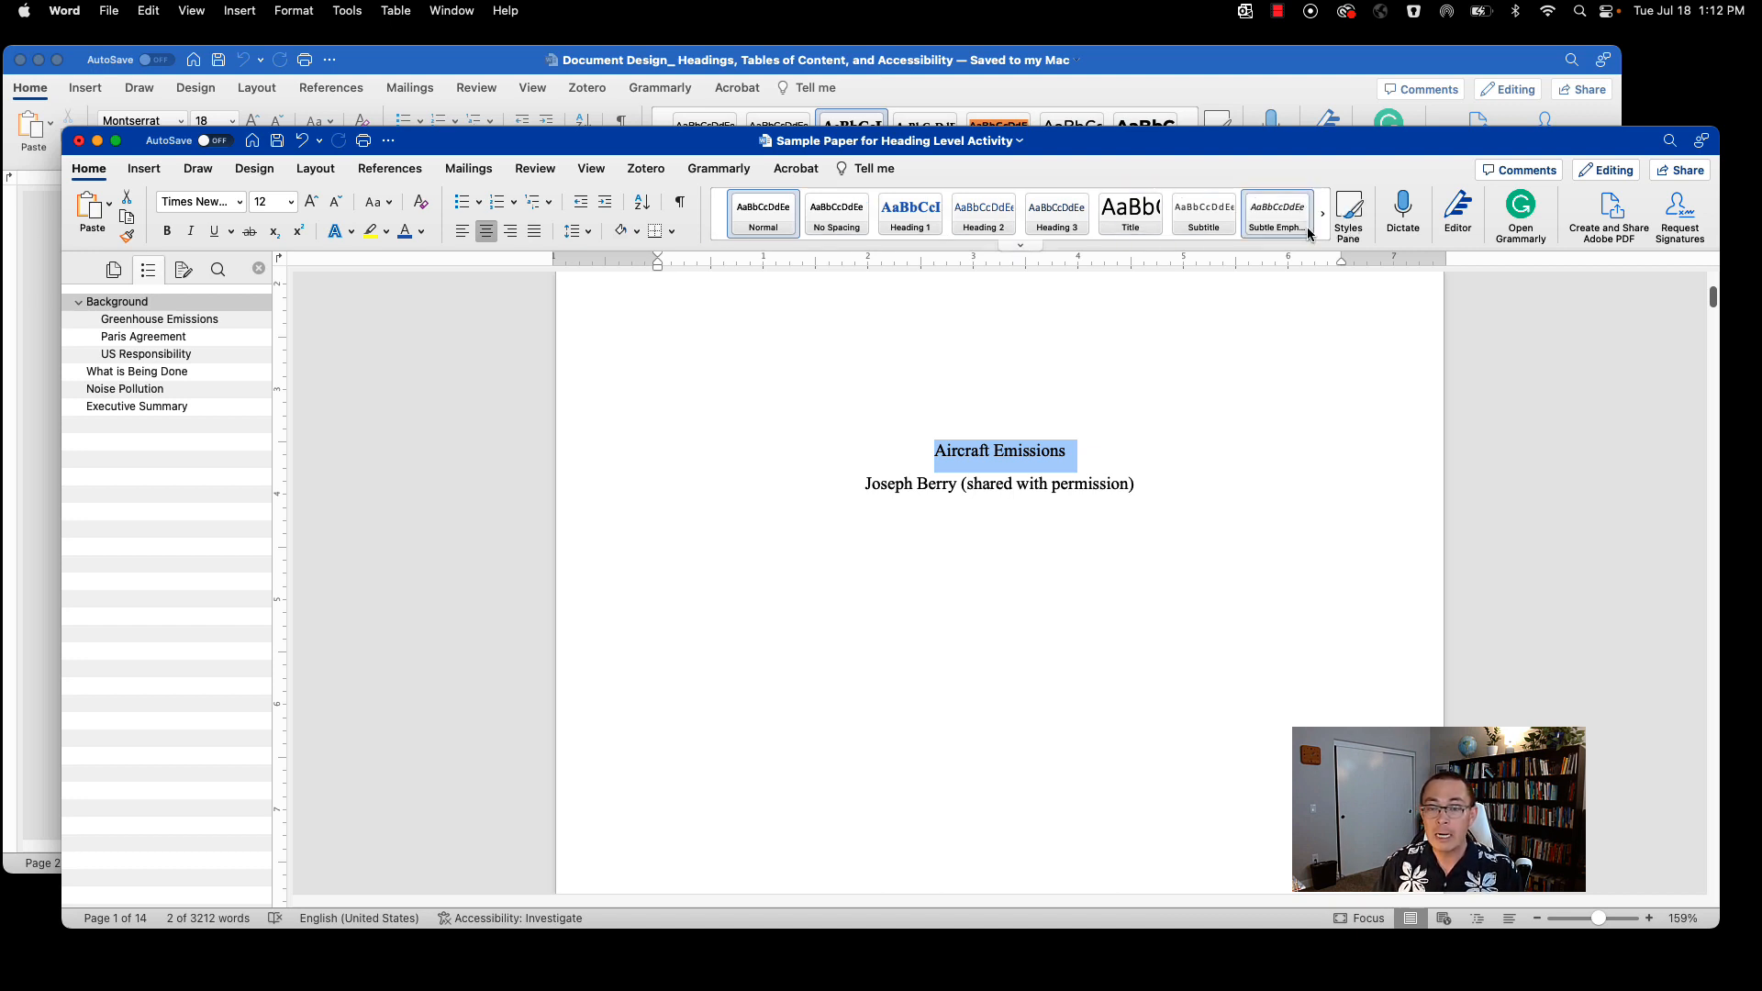
left_click(1143, 217)
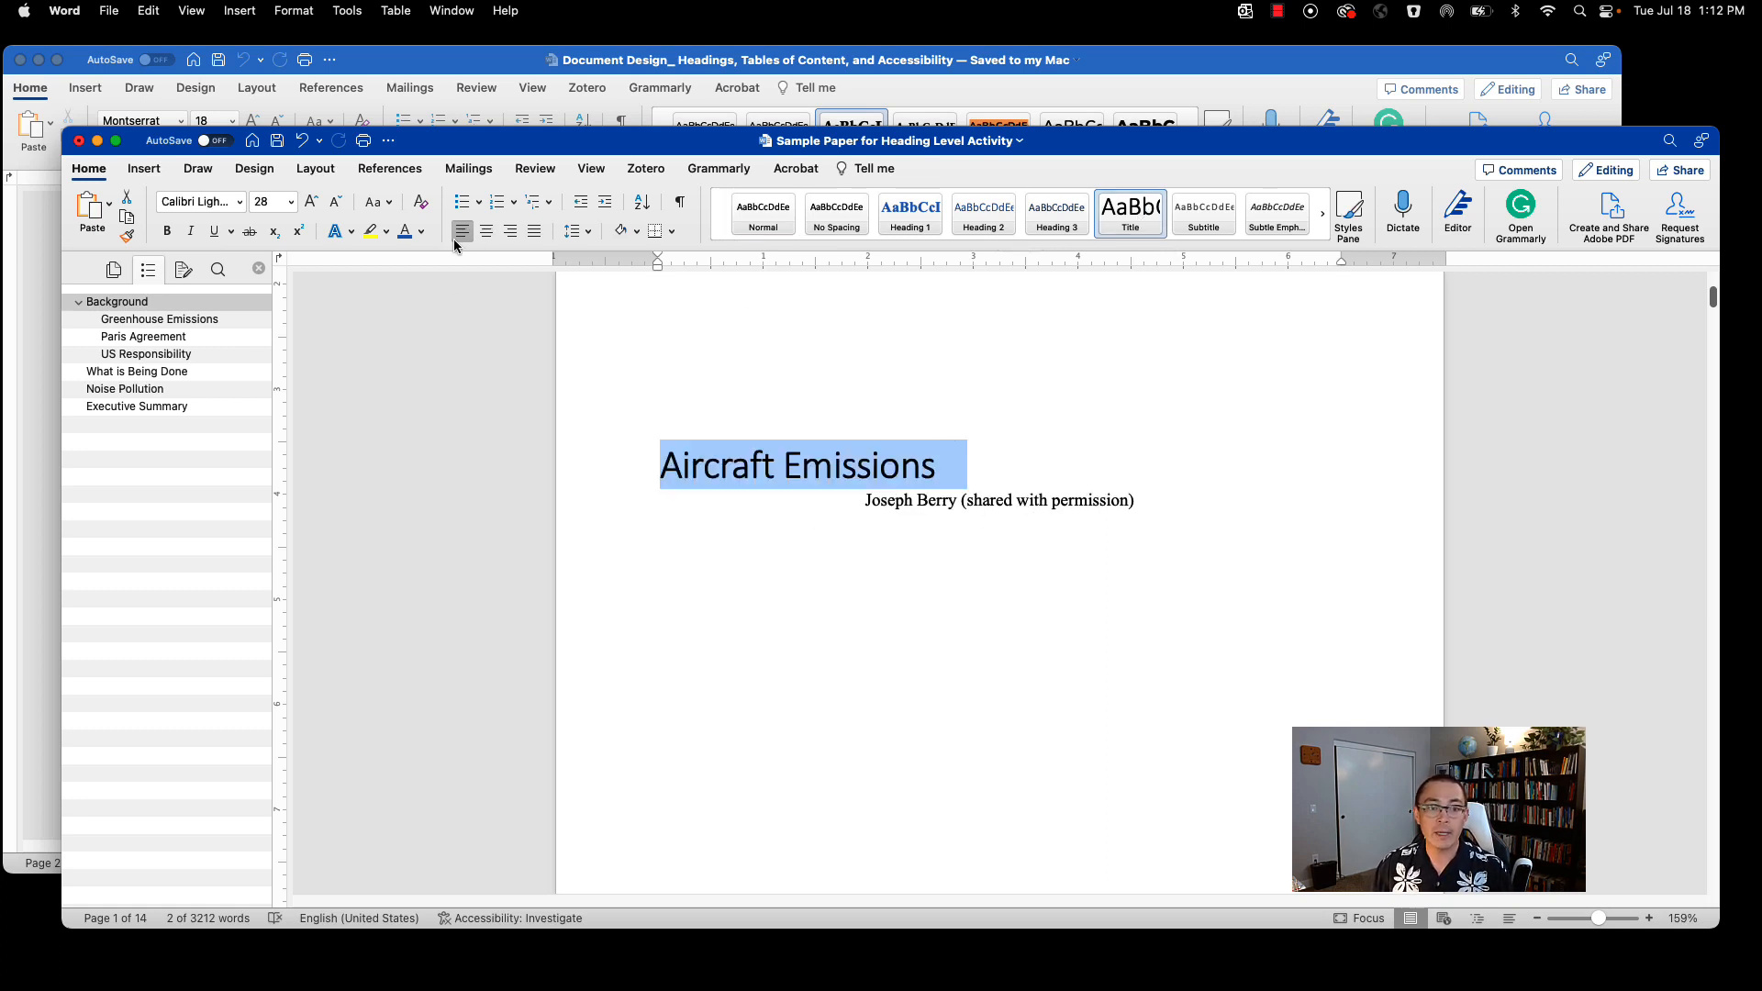
Step: Center the "Aircraft Emissions" title, reduce it to 26 pt, and update the Title style to match the selection
left_click(483, 232)
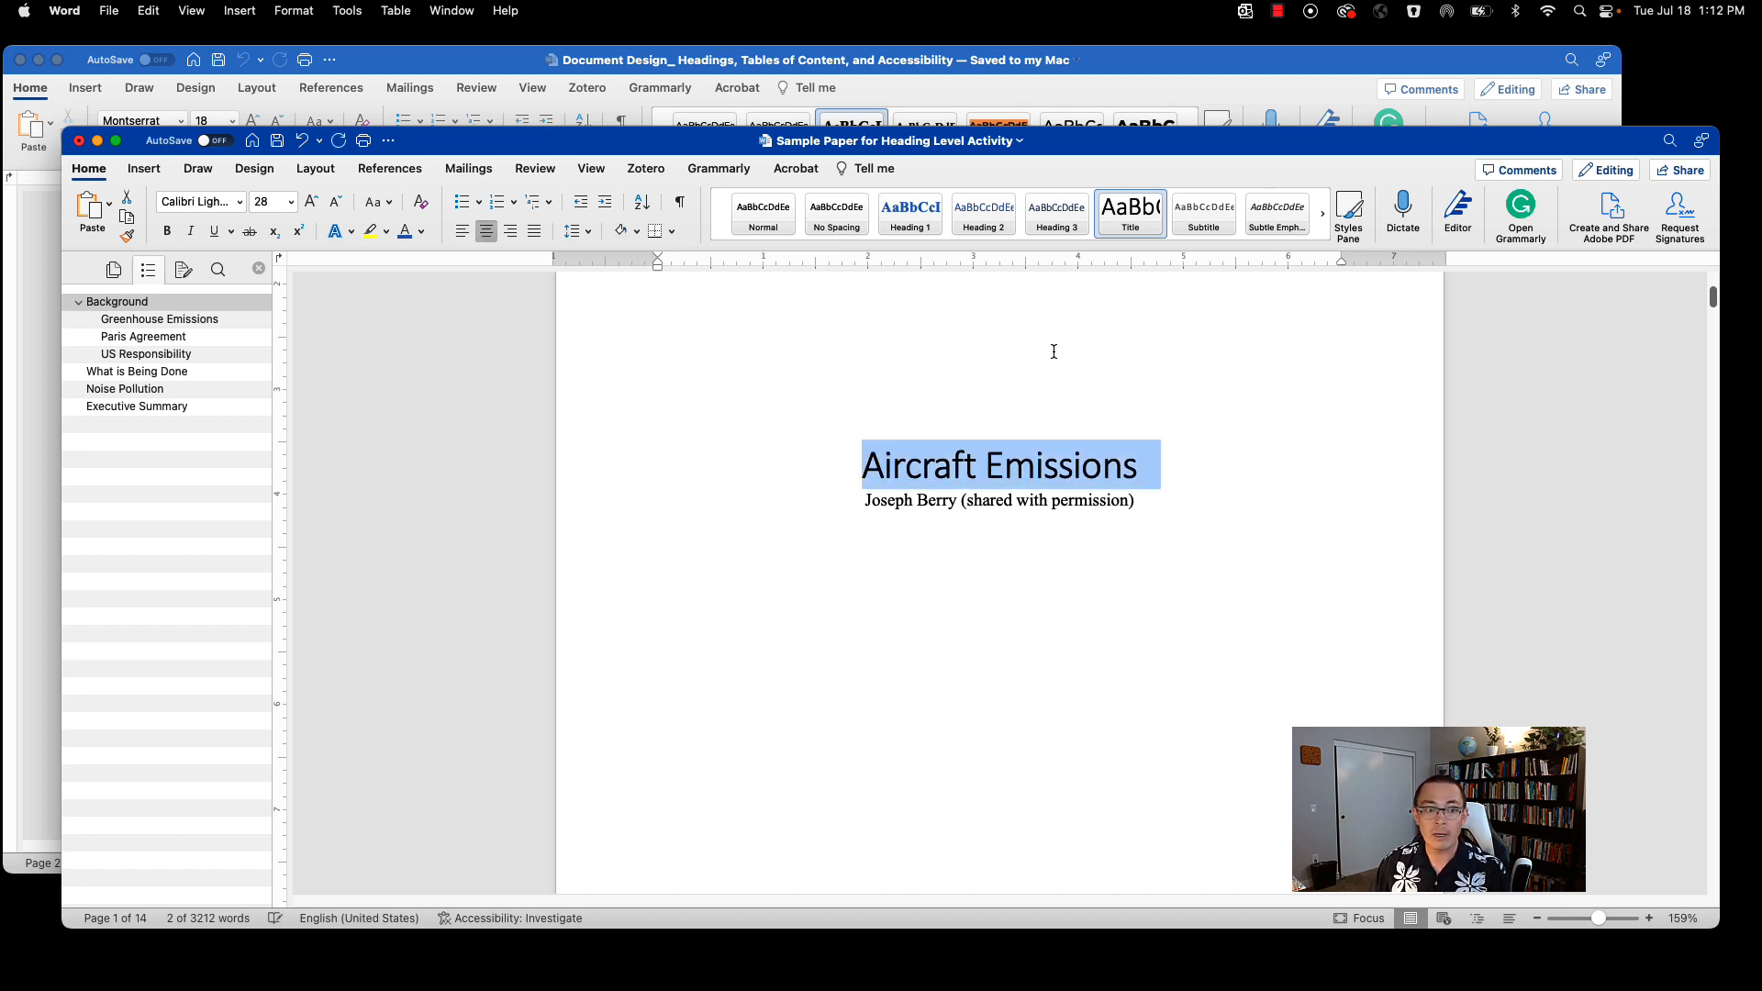
left_click(336, 201)
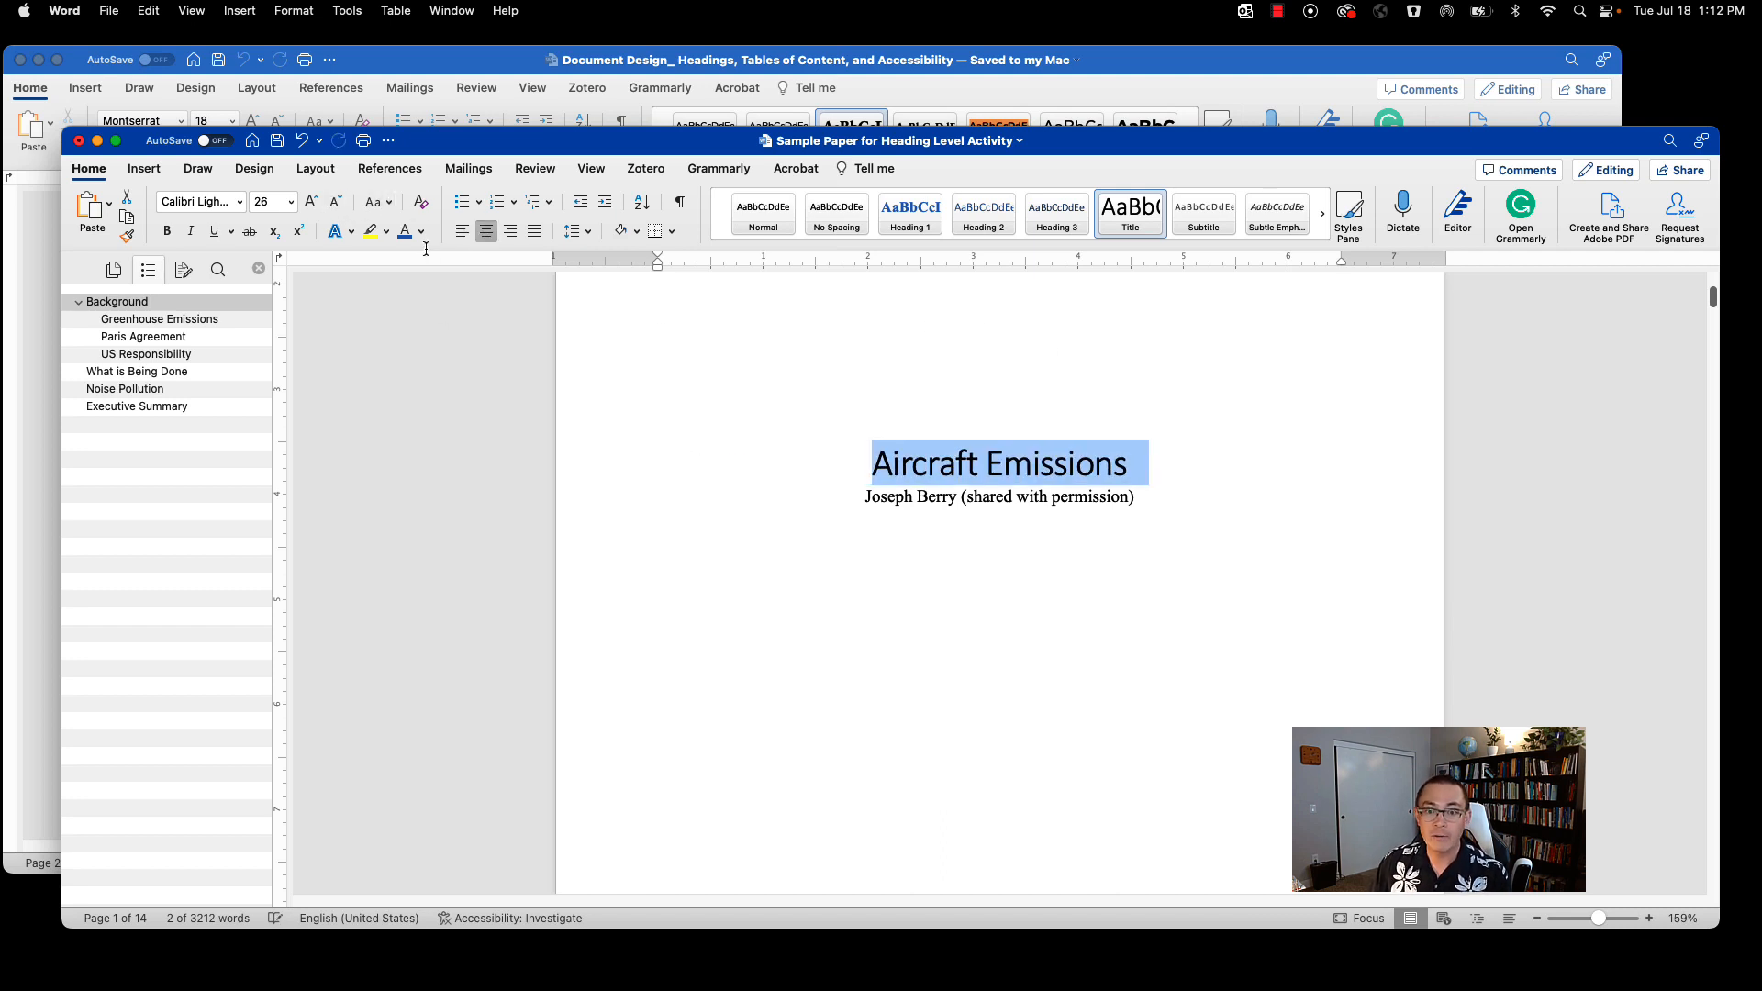
right_click(1132, 224)
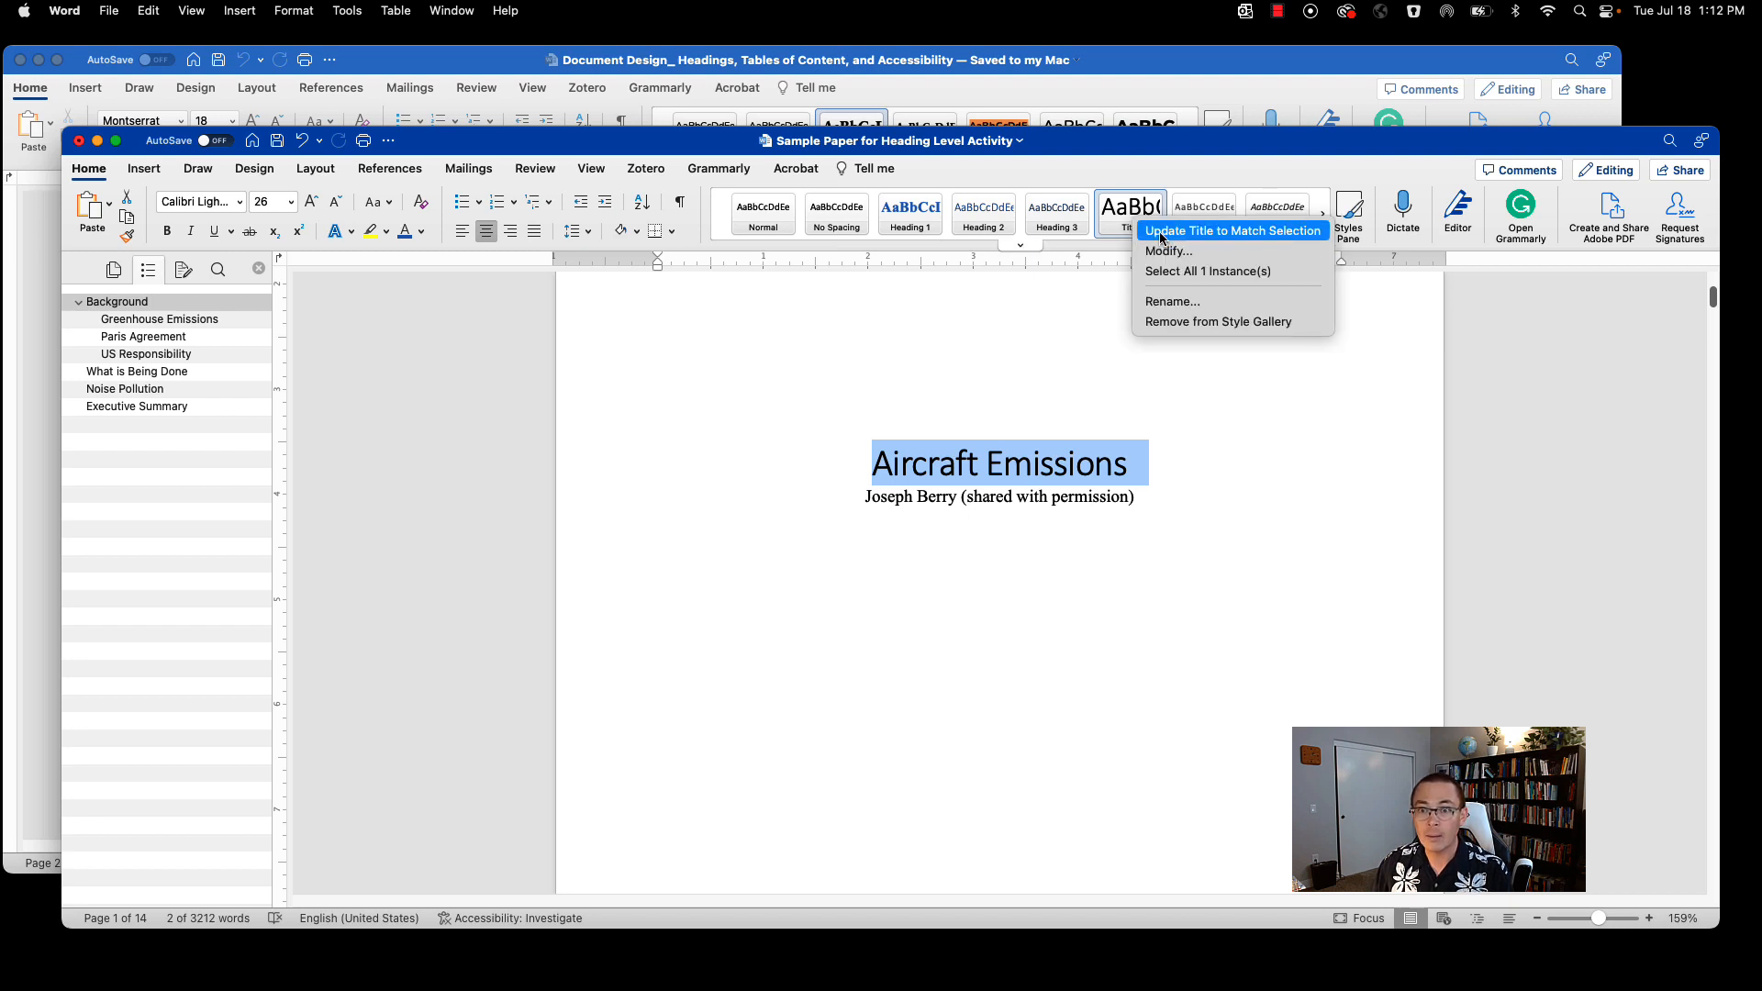
left_click(1162, 234)
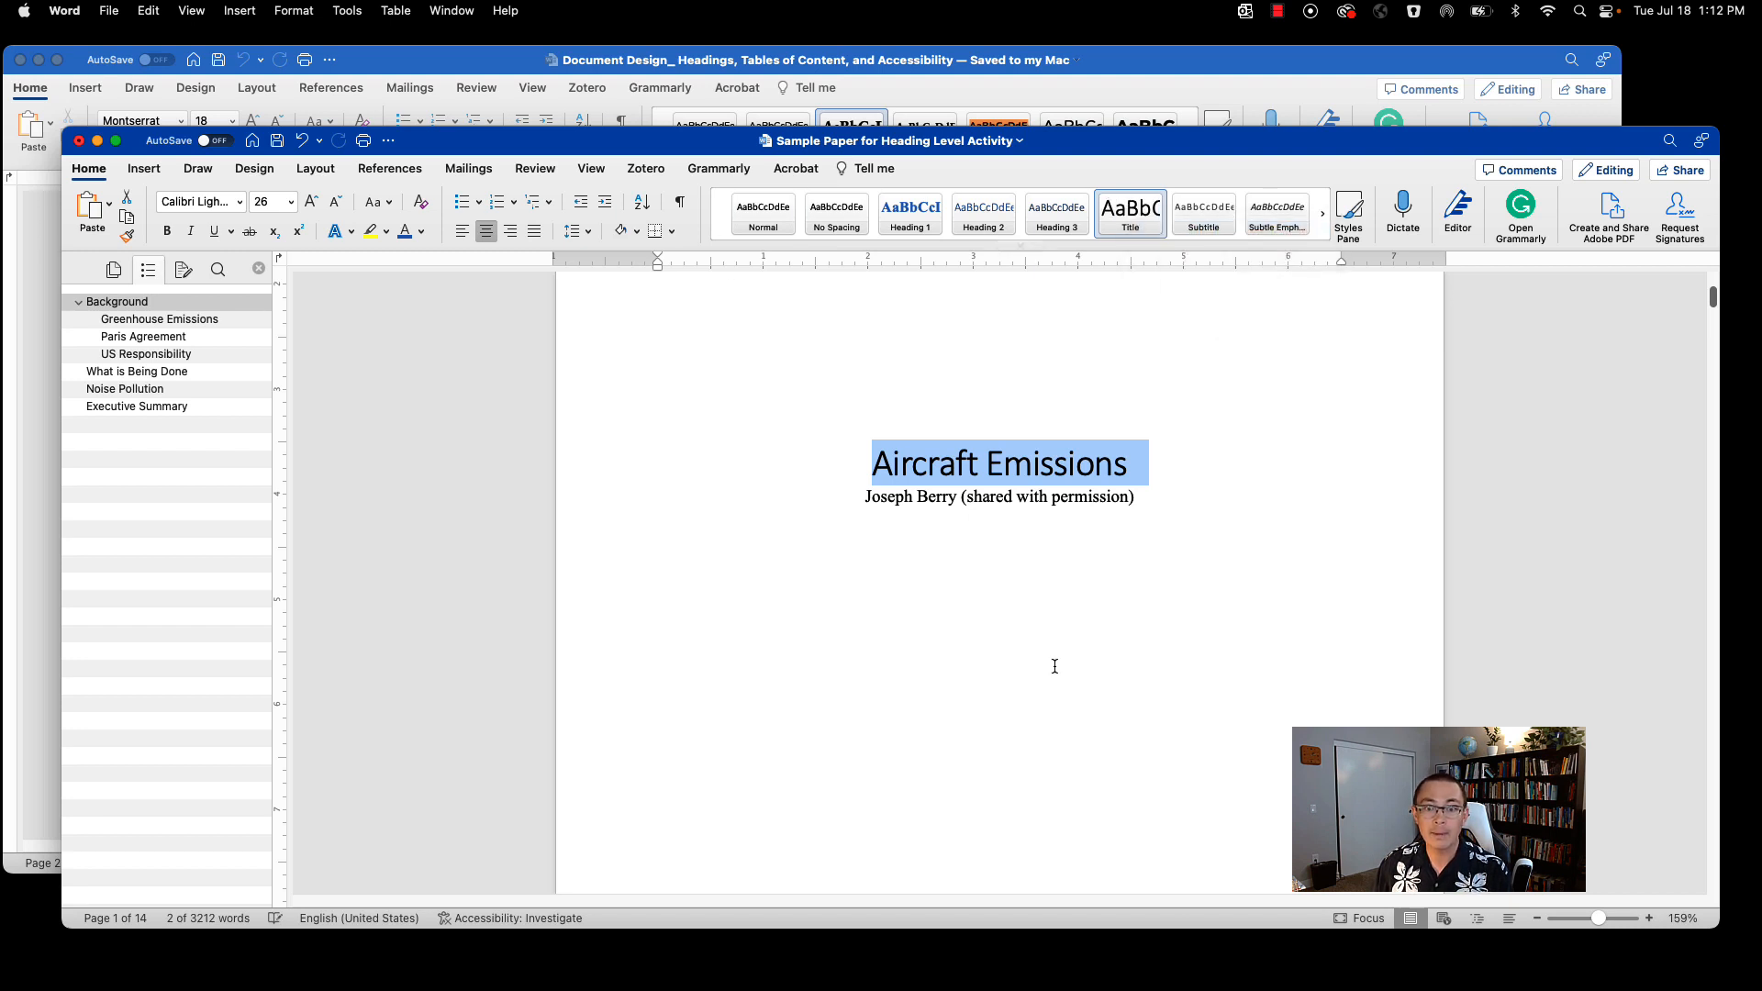
left_click(1174, 532)
Step: Read the worksheet's "II. Create a Table of Contents" instructions about inserting a blank page and adding the table
left_click(1000, 74)
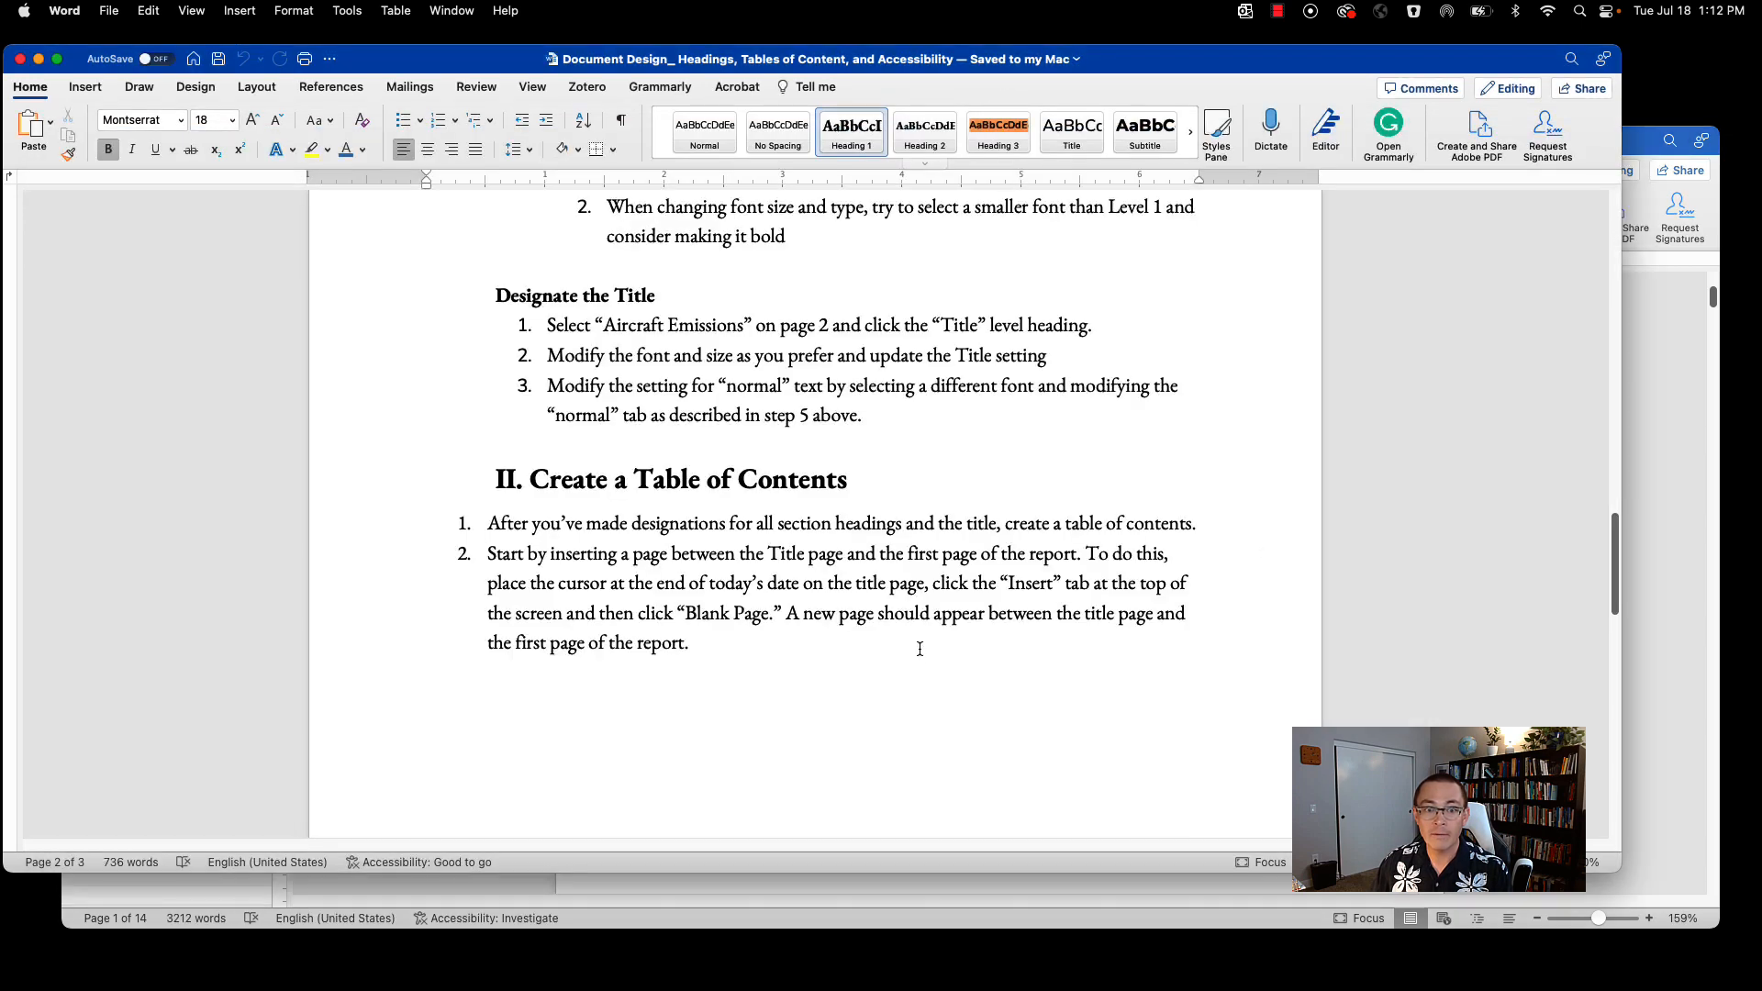
scroll(895, 542, "up", 1)
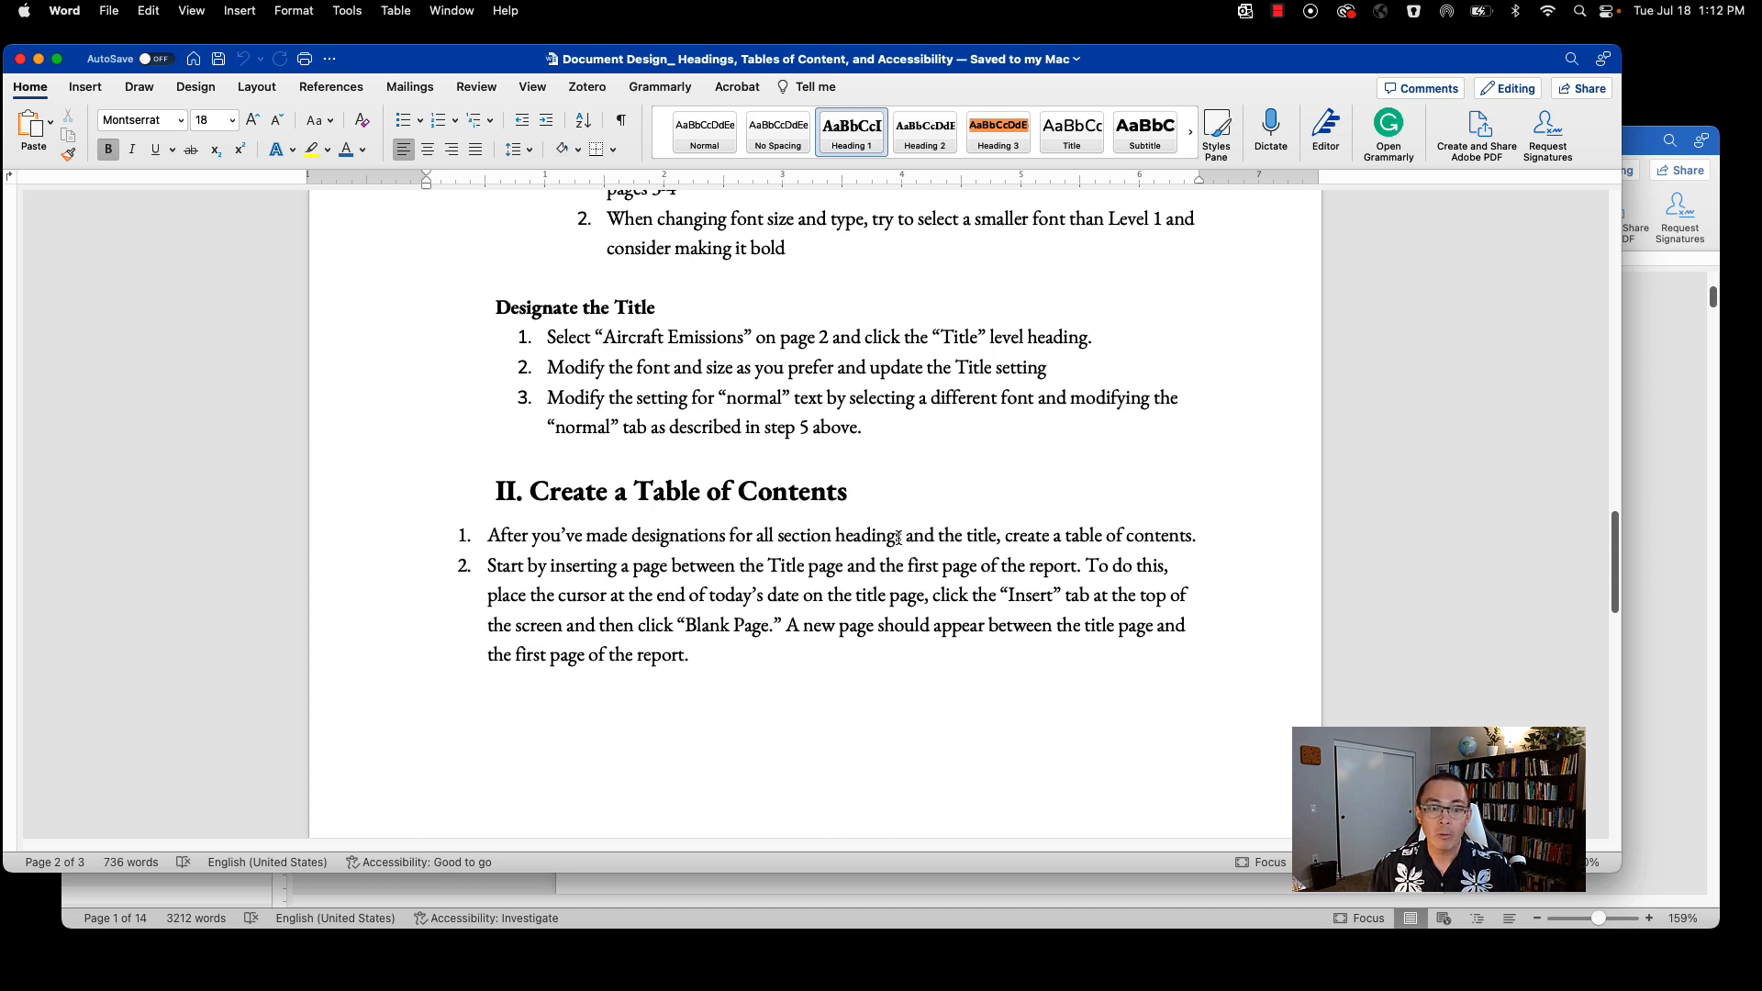
scroll(786, 685, "down", 3)
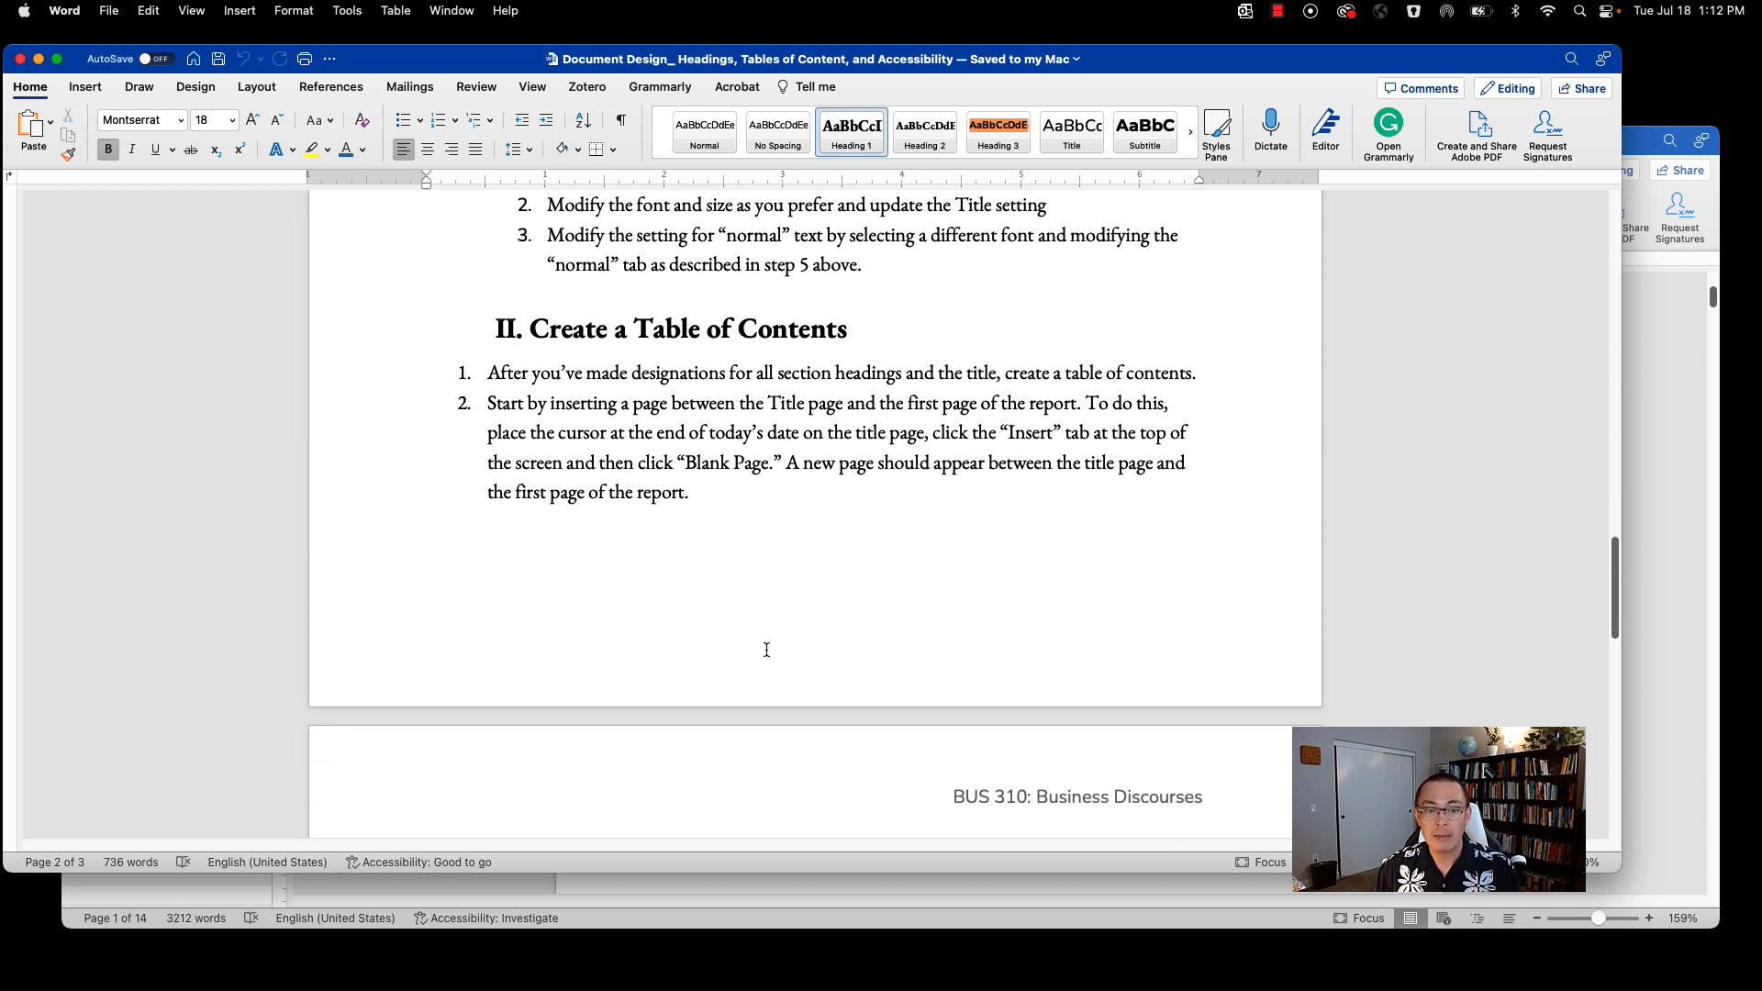
scroll(793, 645, "down", 2)
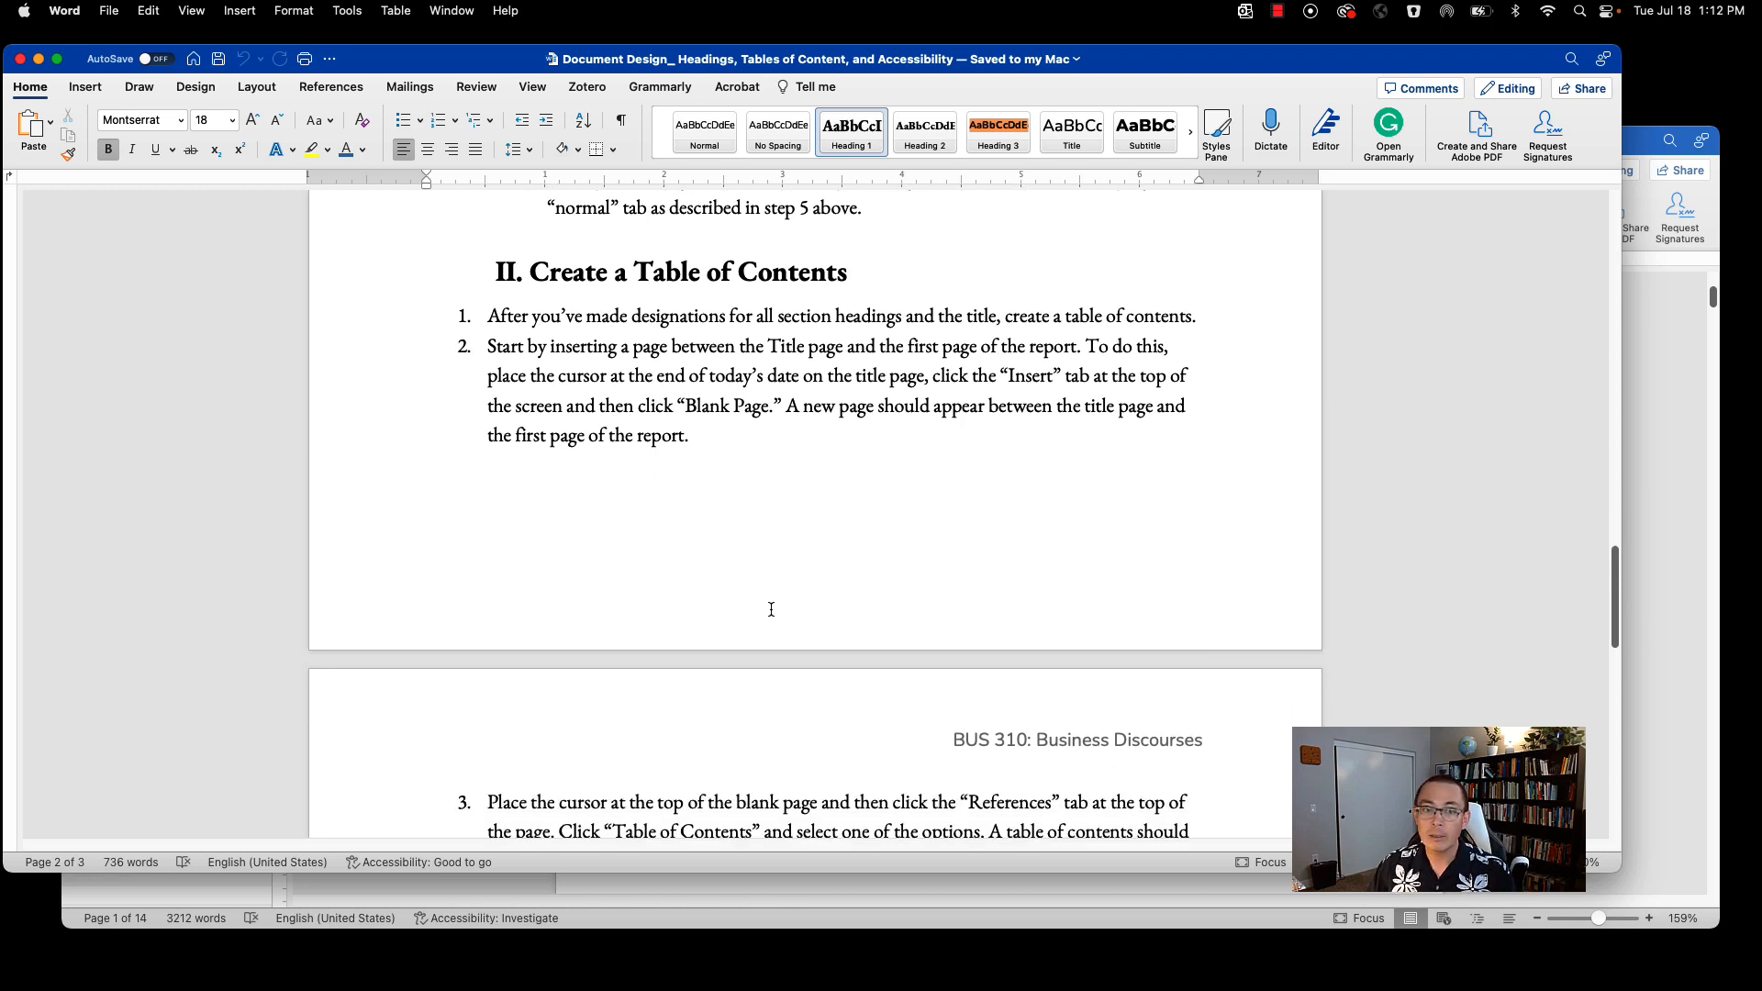
scroll(1039, 615, "down", 1)
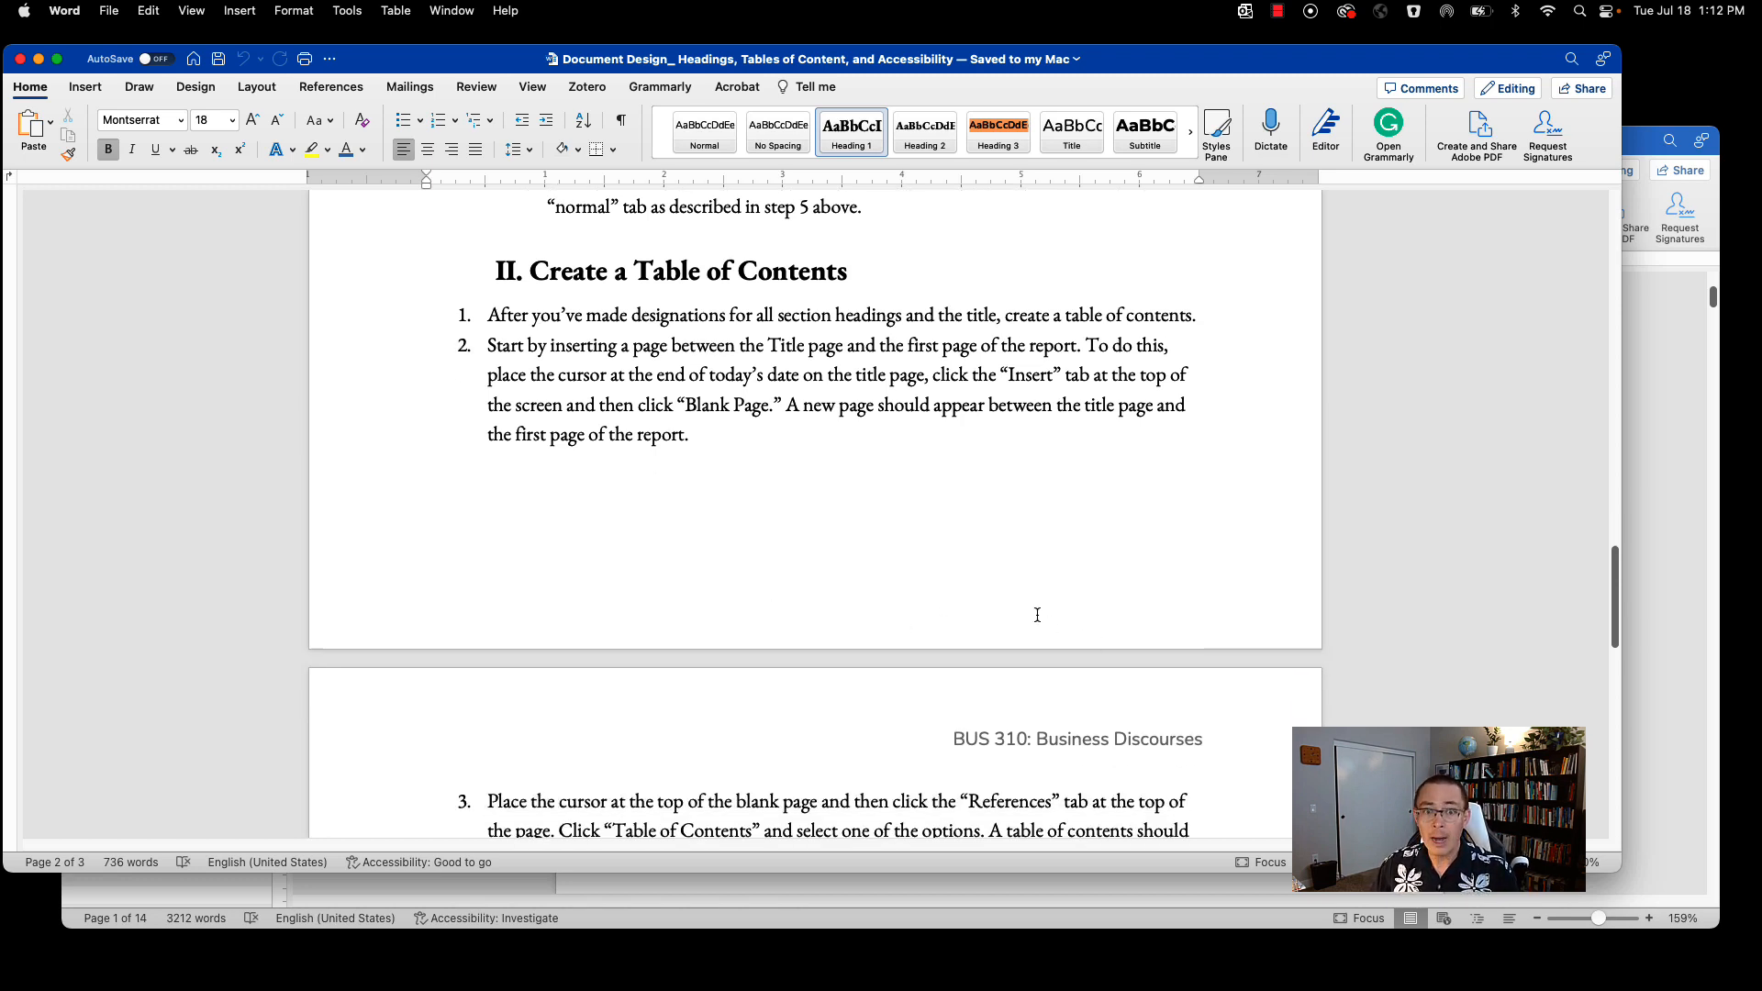
scroll(1035, 624, "down", 1)
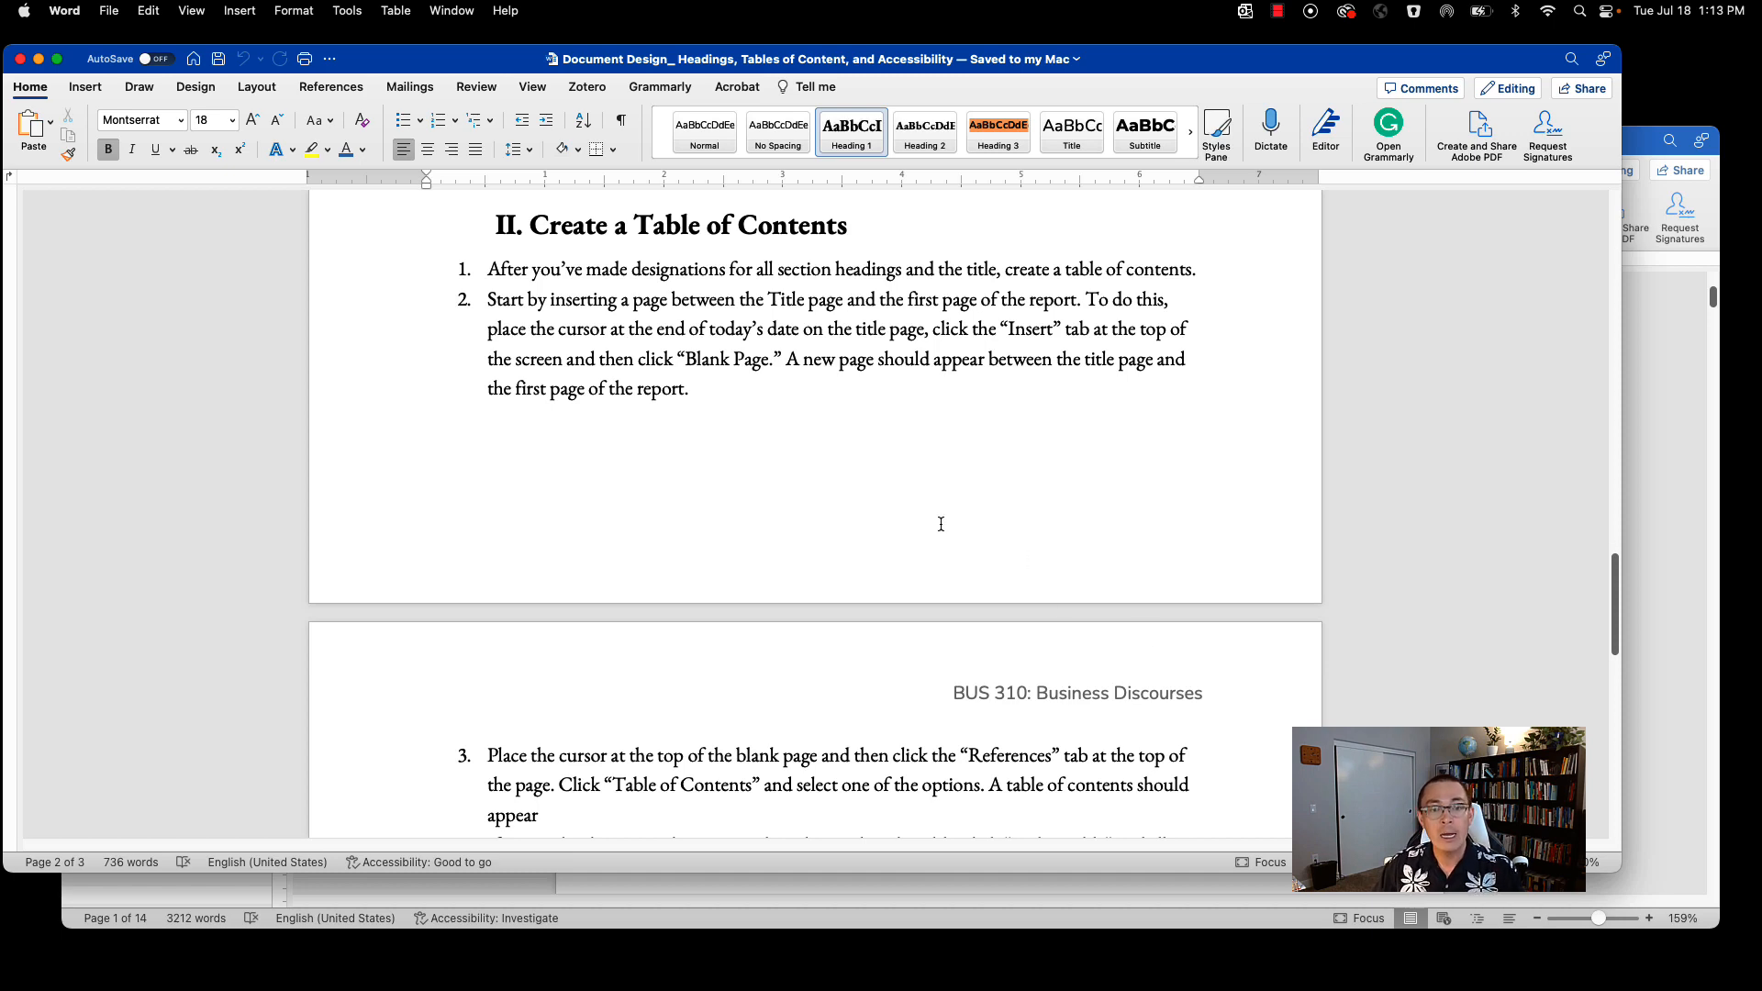
Step: Insert a page break below the author line on the sample paper's title page to add a blank page before "Background"
left_click(1649, 410)
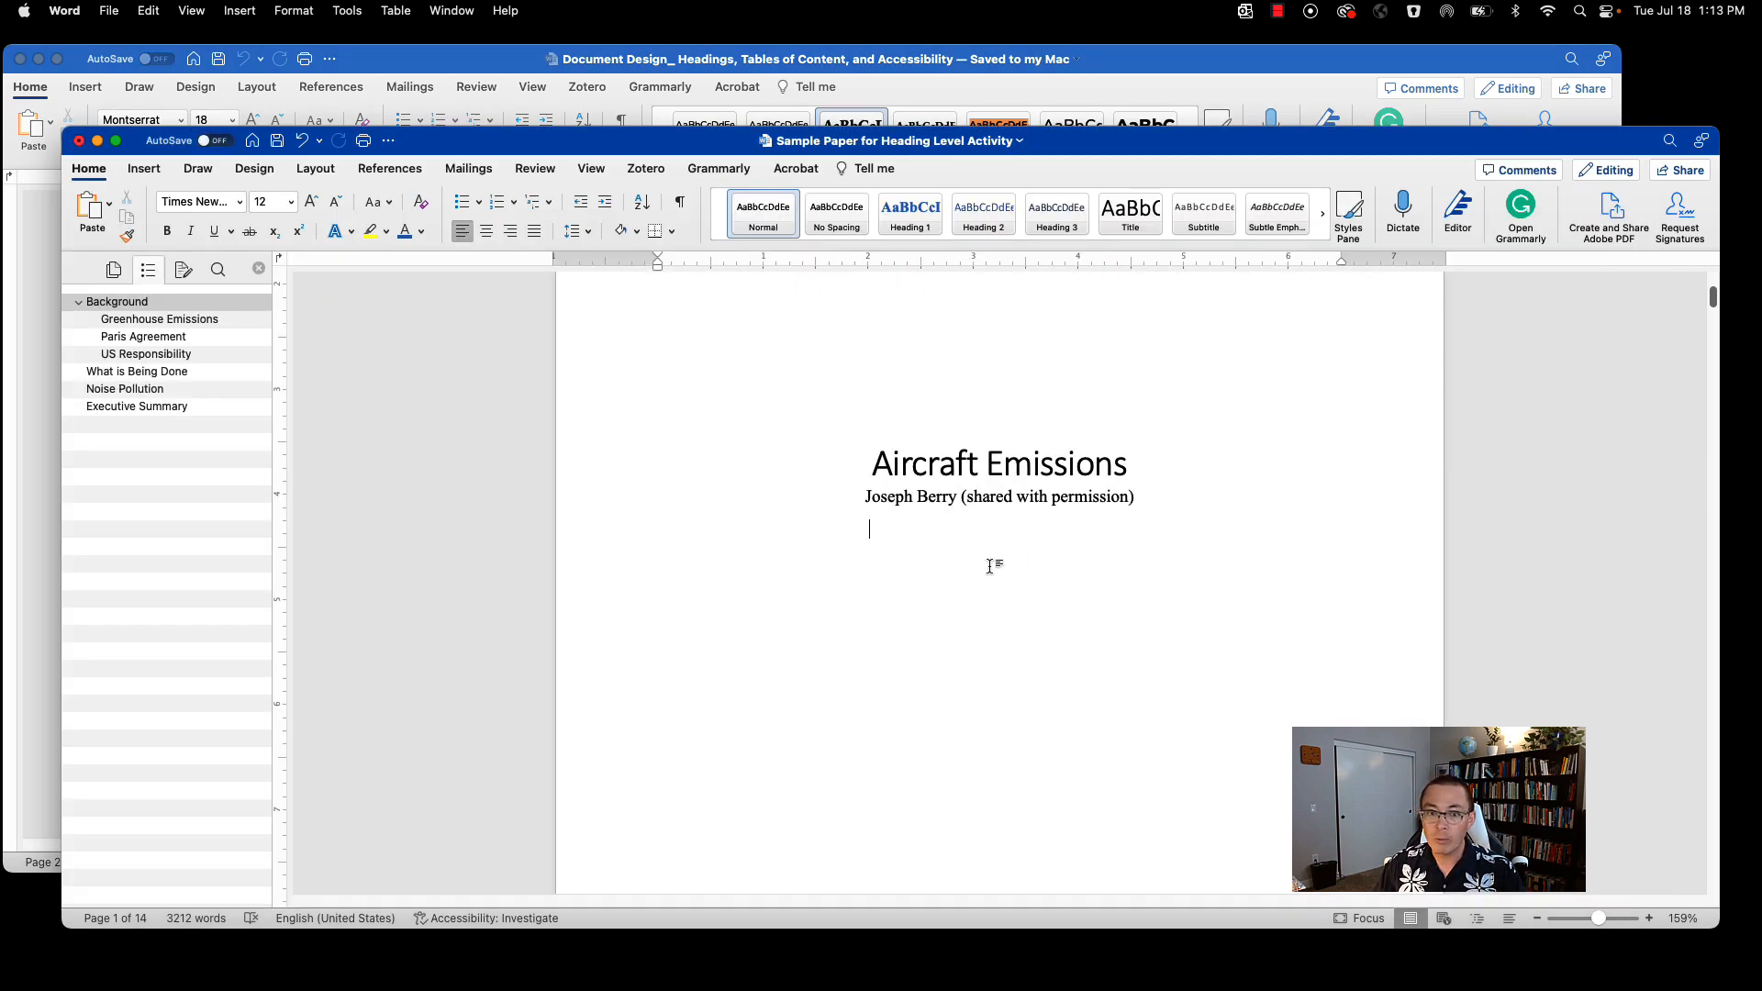
scroll(913, 716, "down", 10)
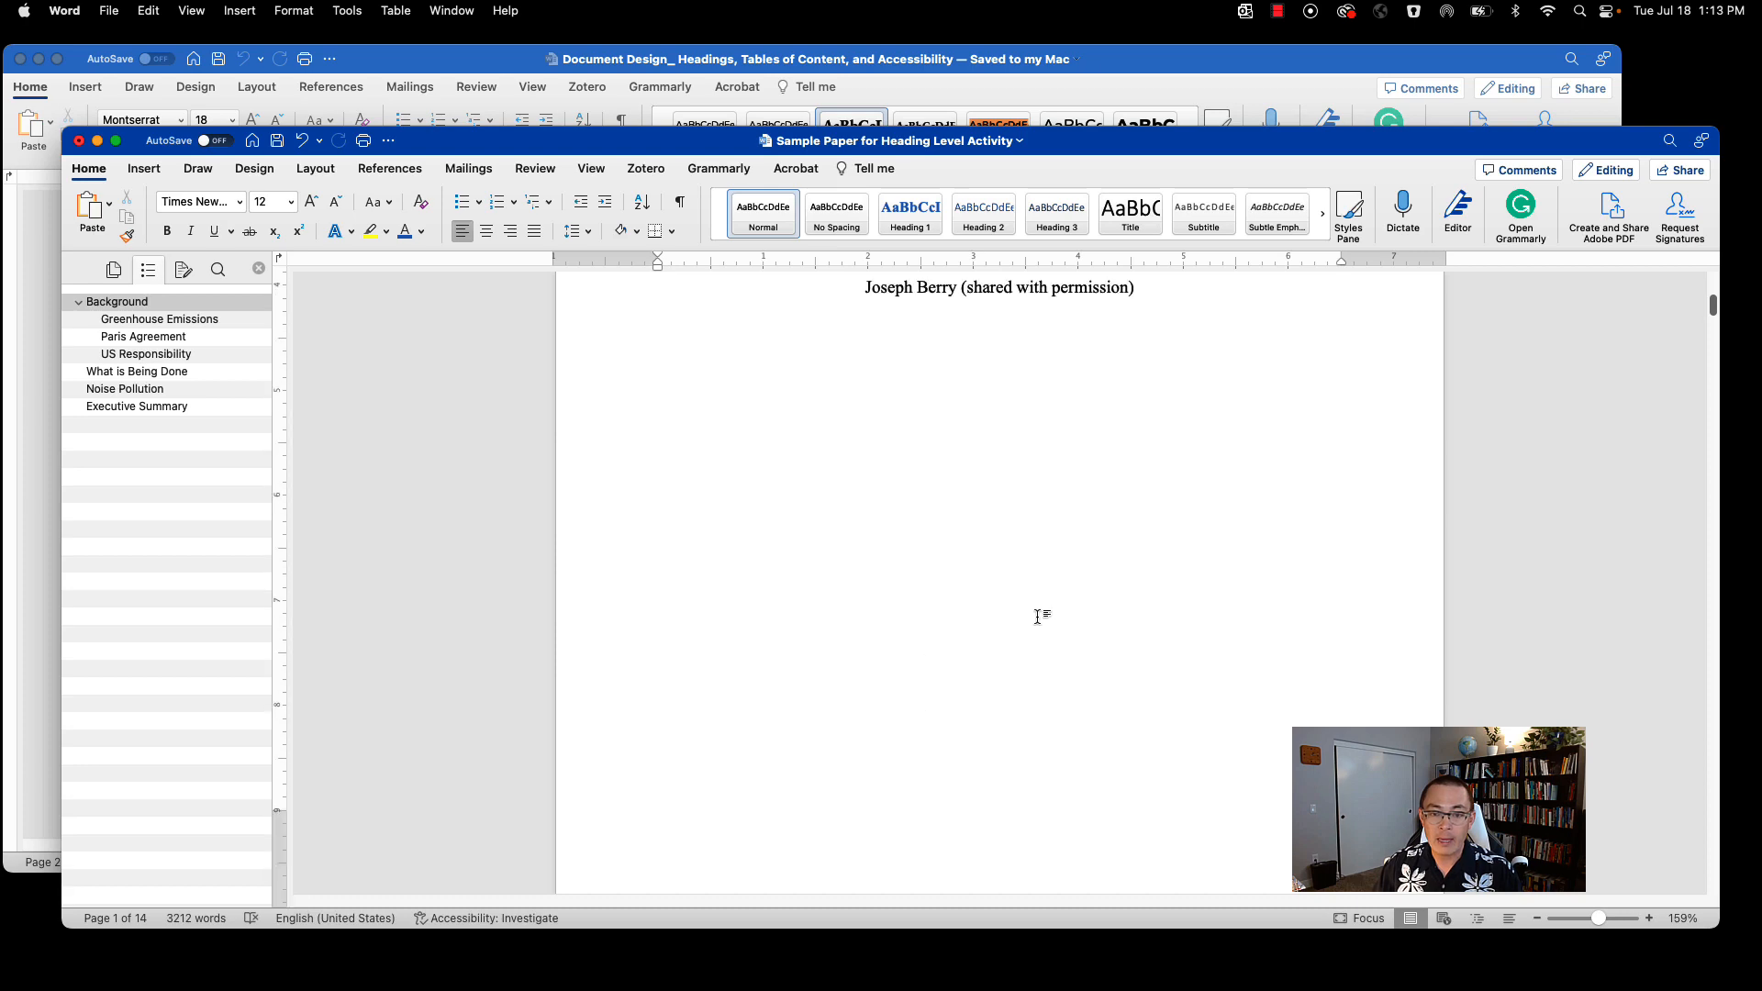
scroll(1040, 619, "up", 10)
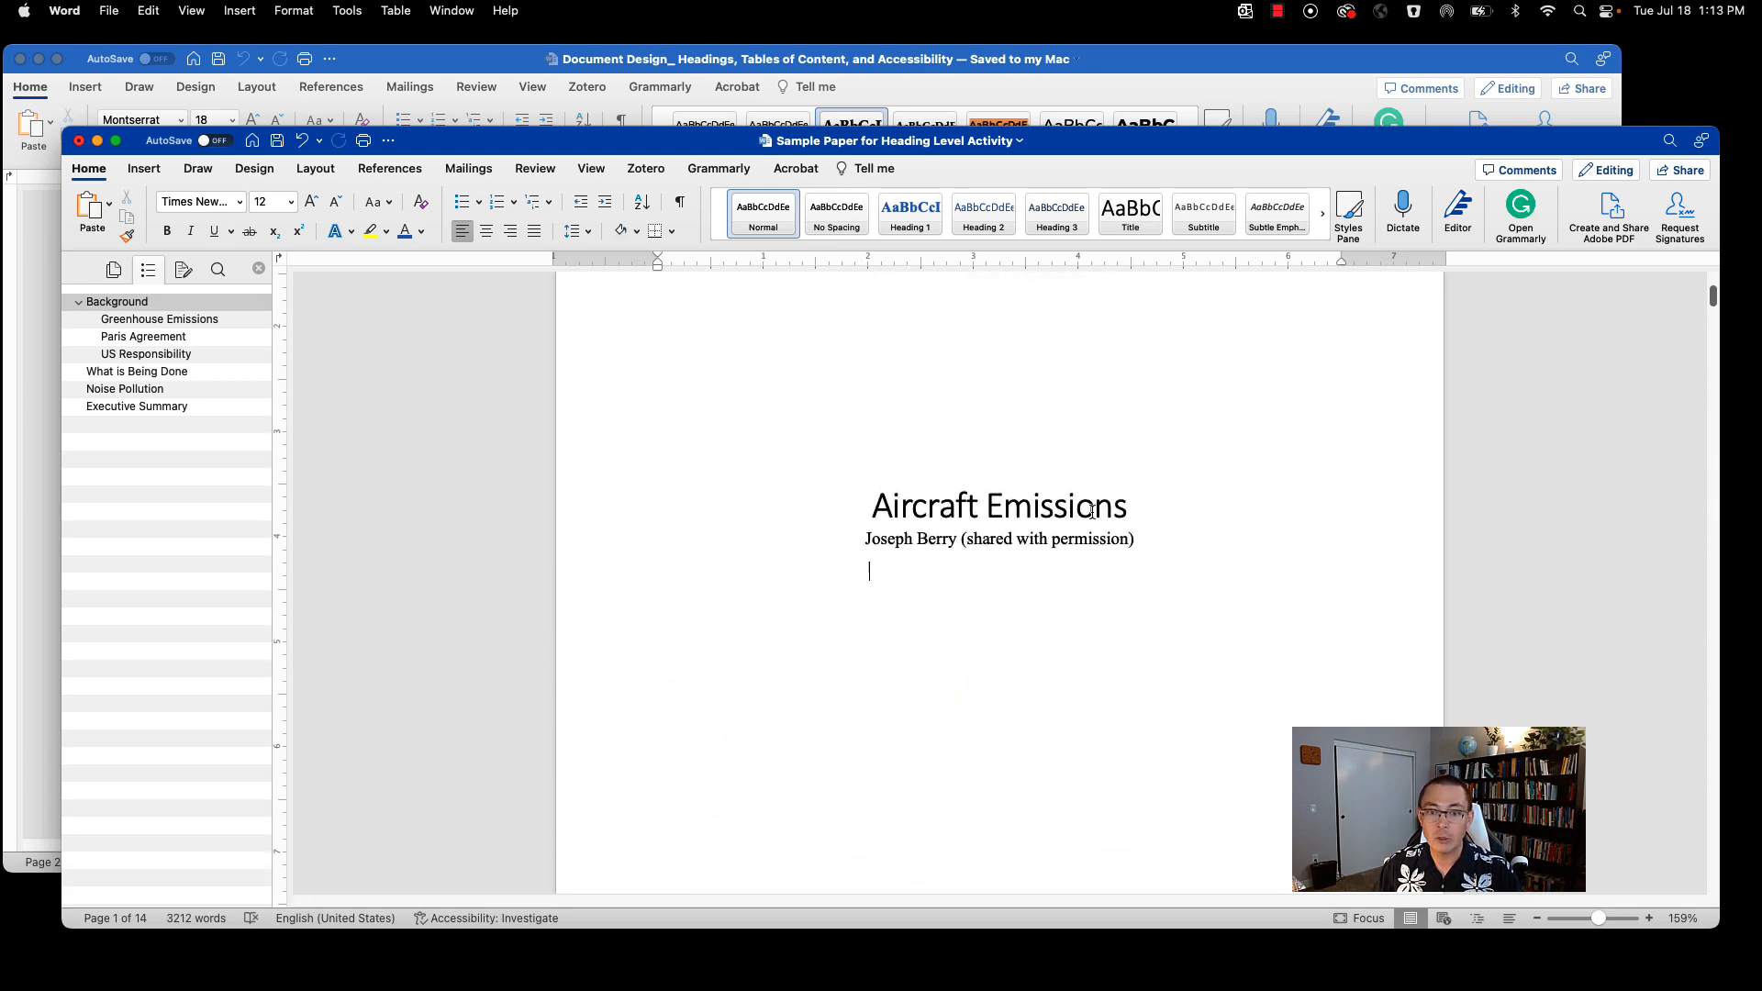
scroll(1070, 534, "down", 10)
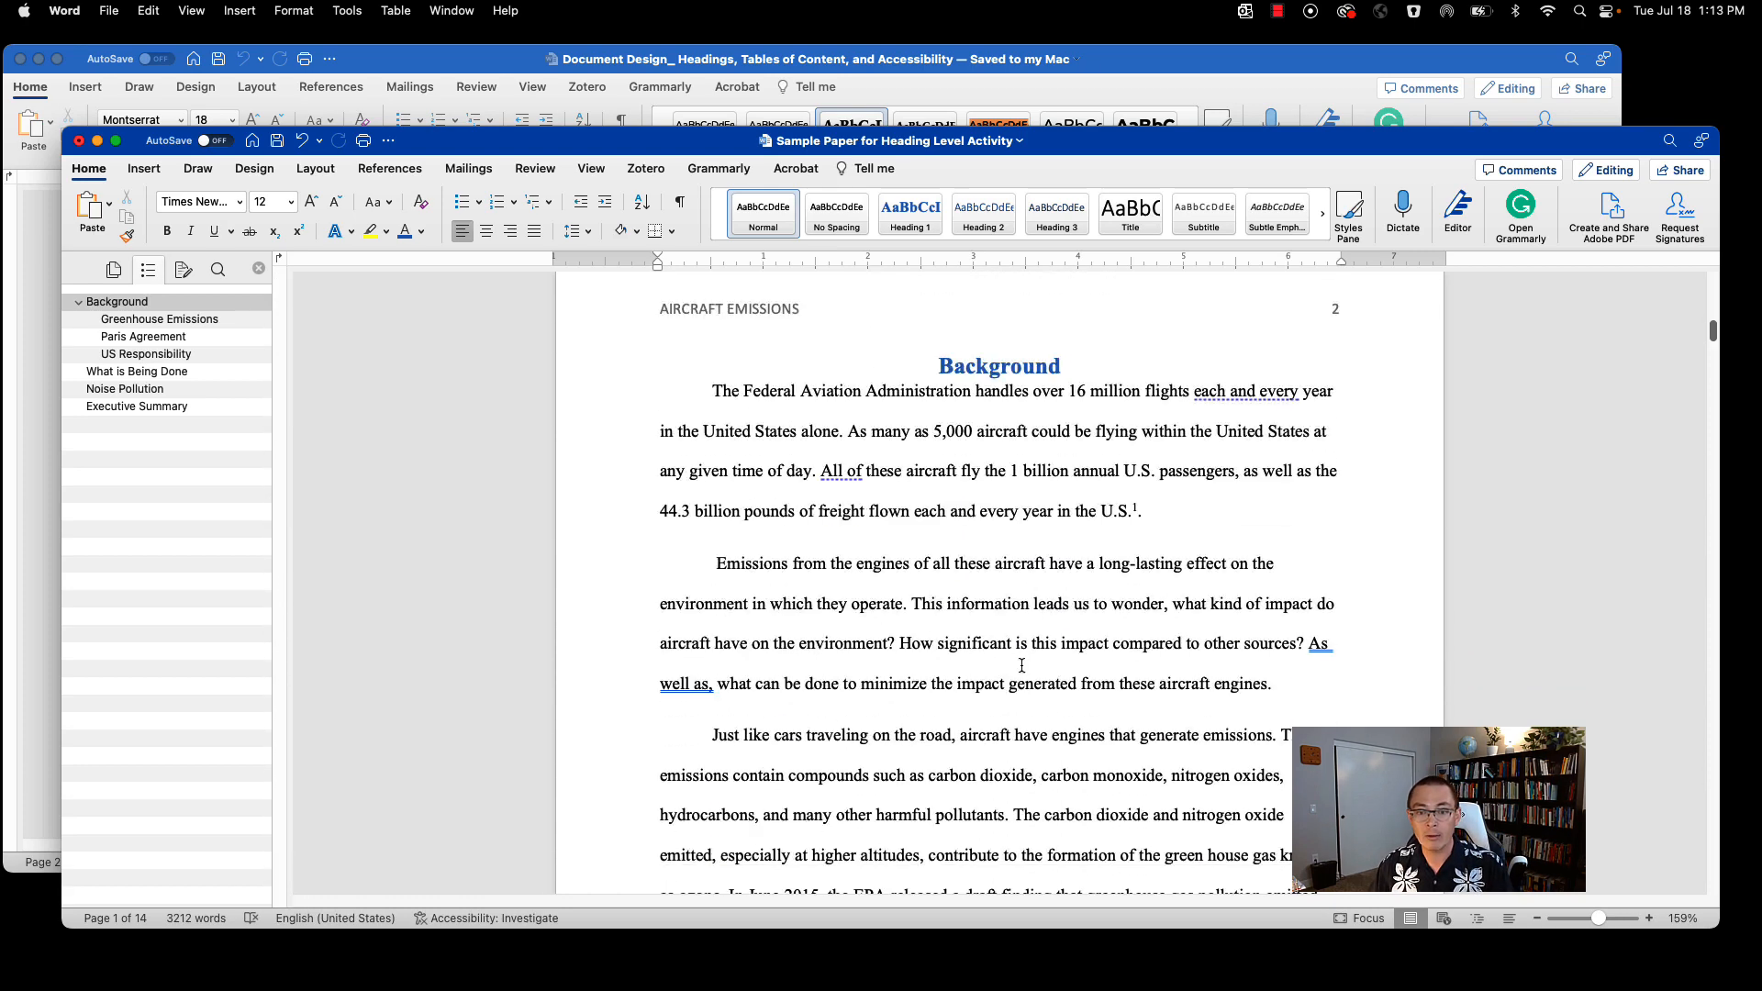
scroll(1028, 643, "up", 5)
scroll(1028, 643, "up", 5)
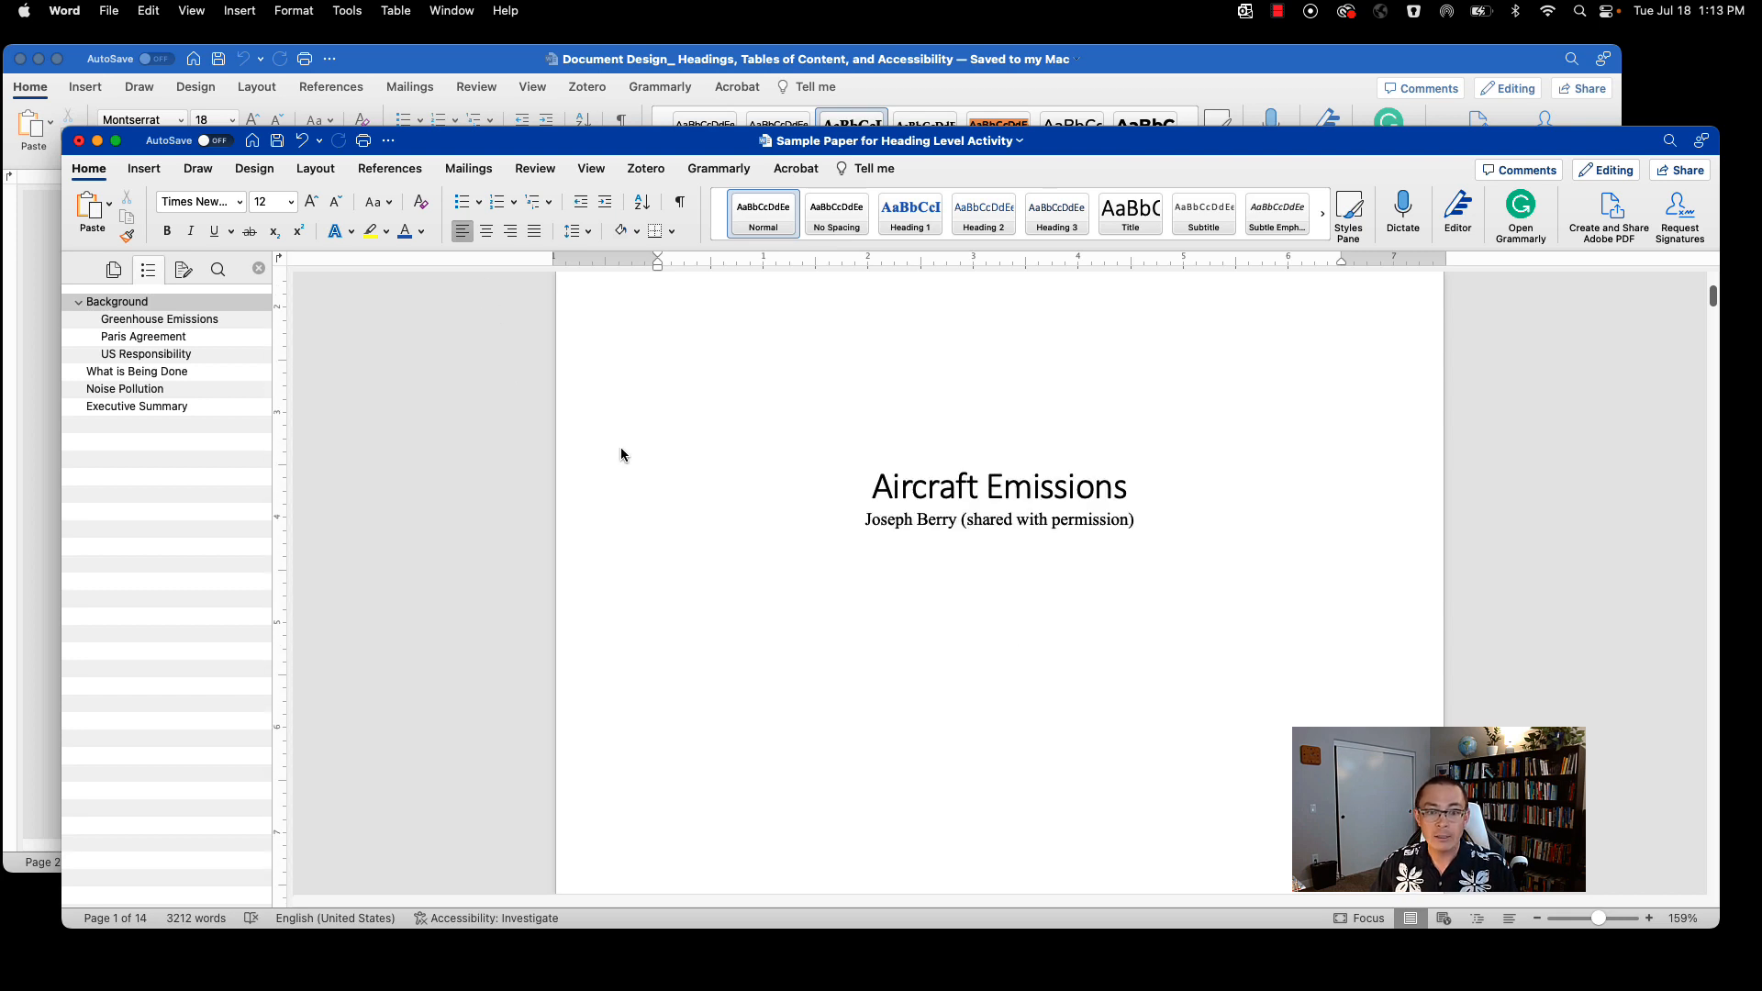
left_click(145, 170)
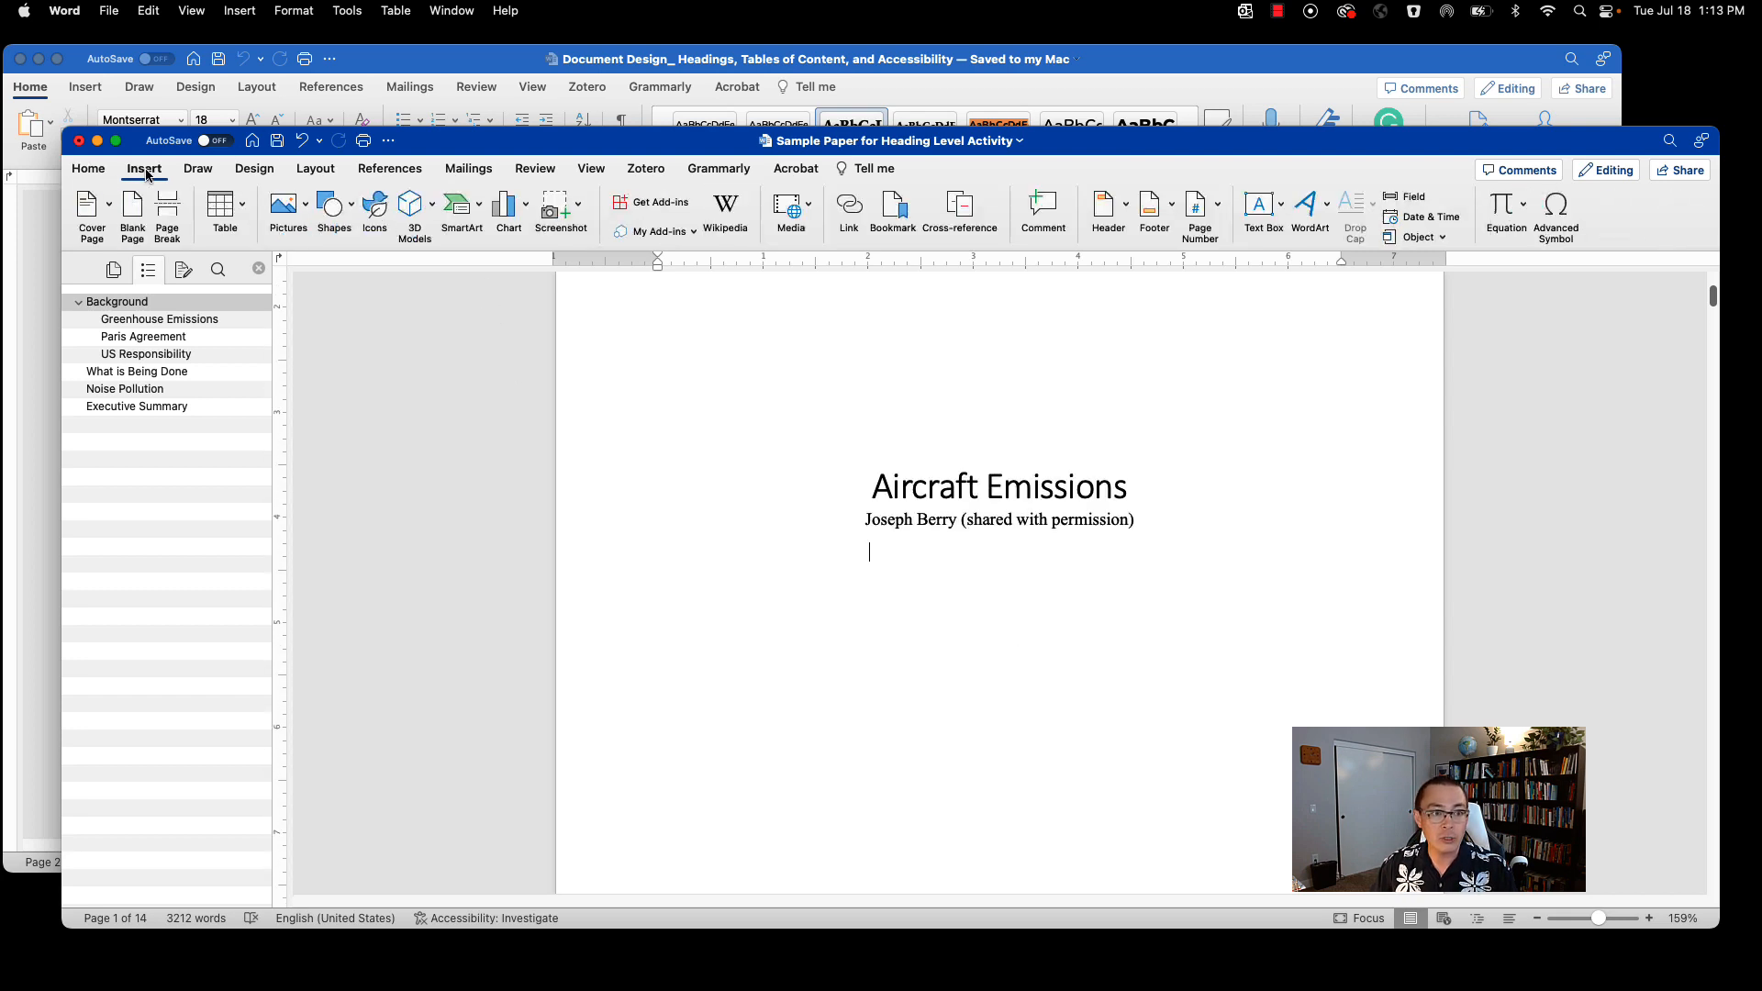
left_click(89, 169)
left_click(145, 171)
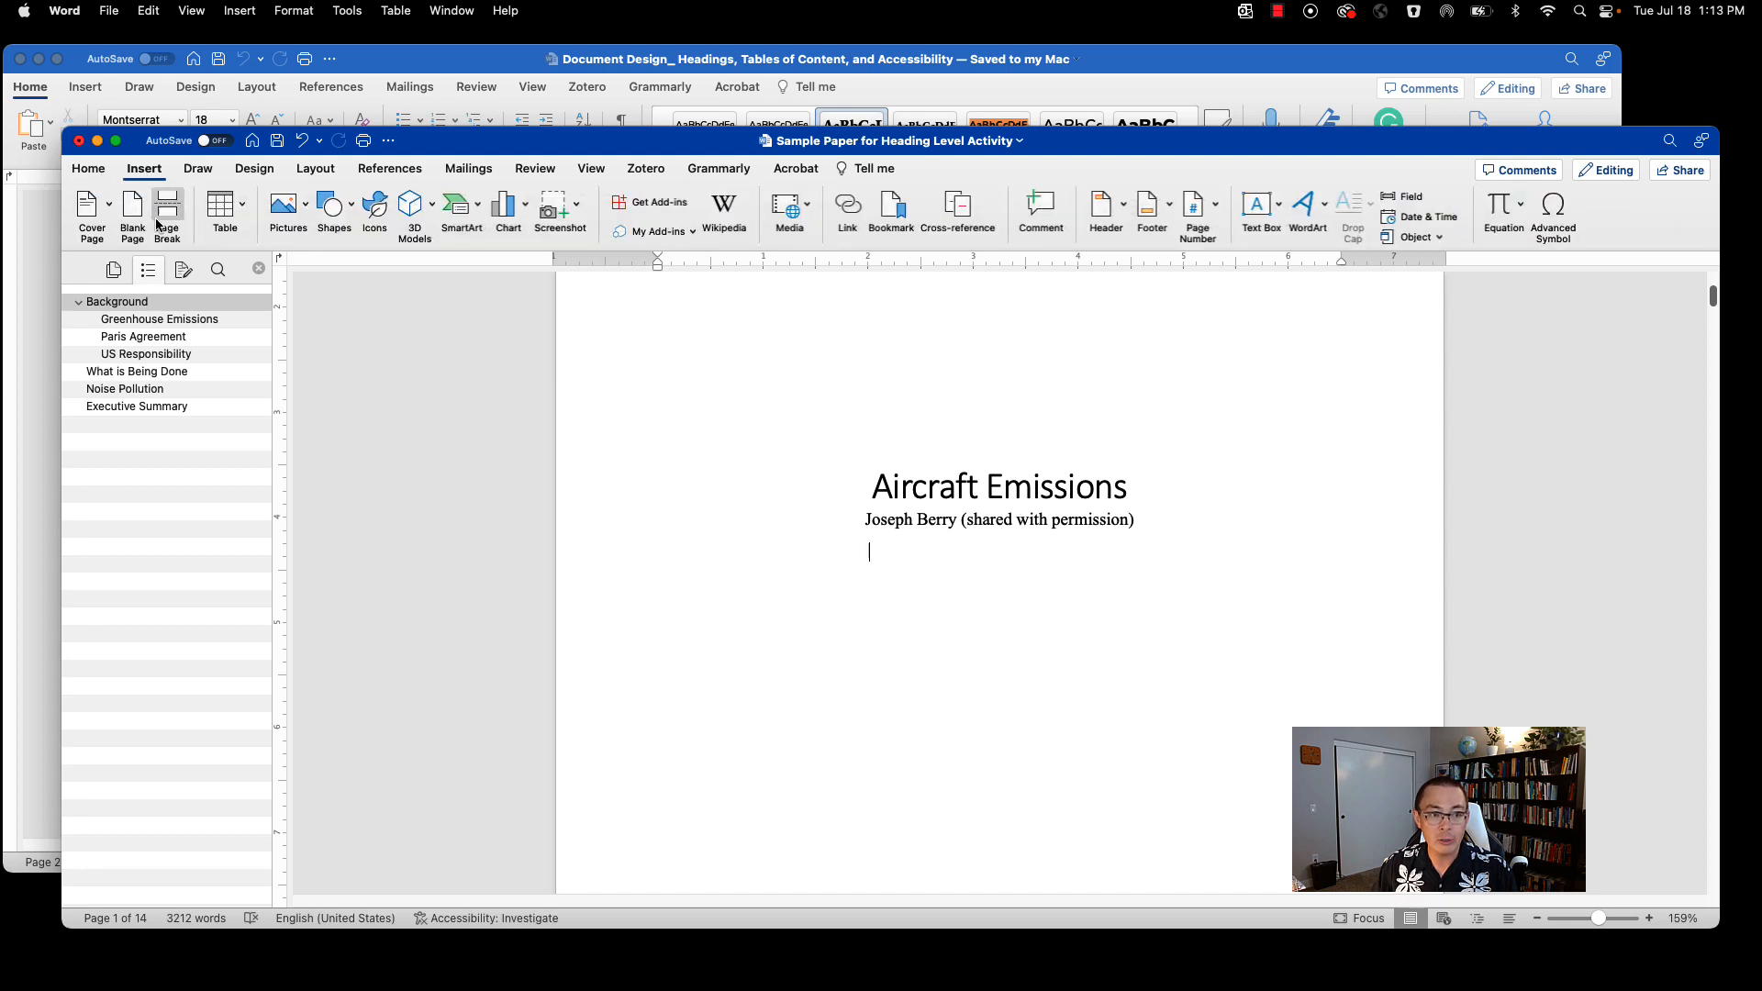
left_click(167, 215)
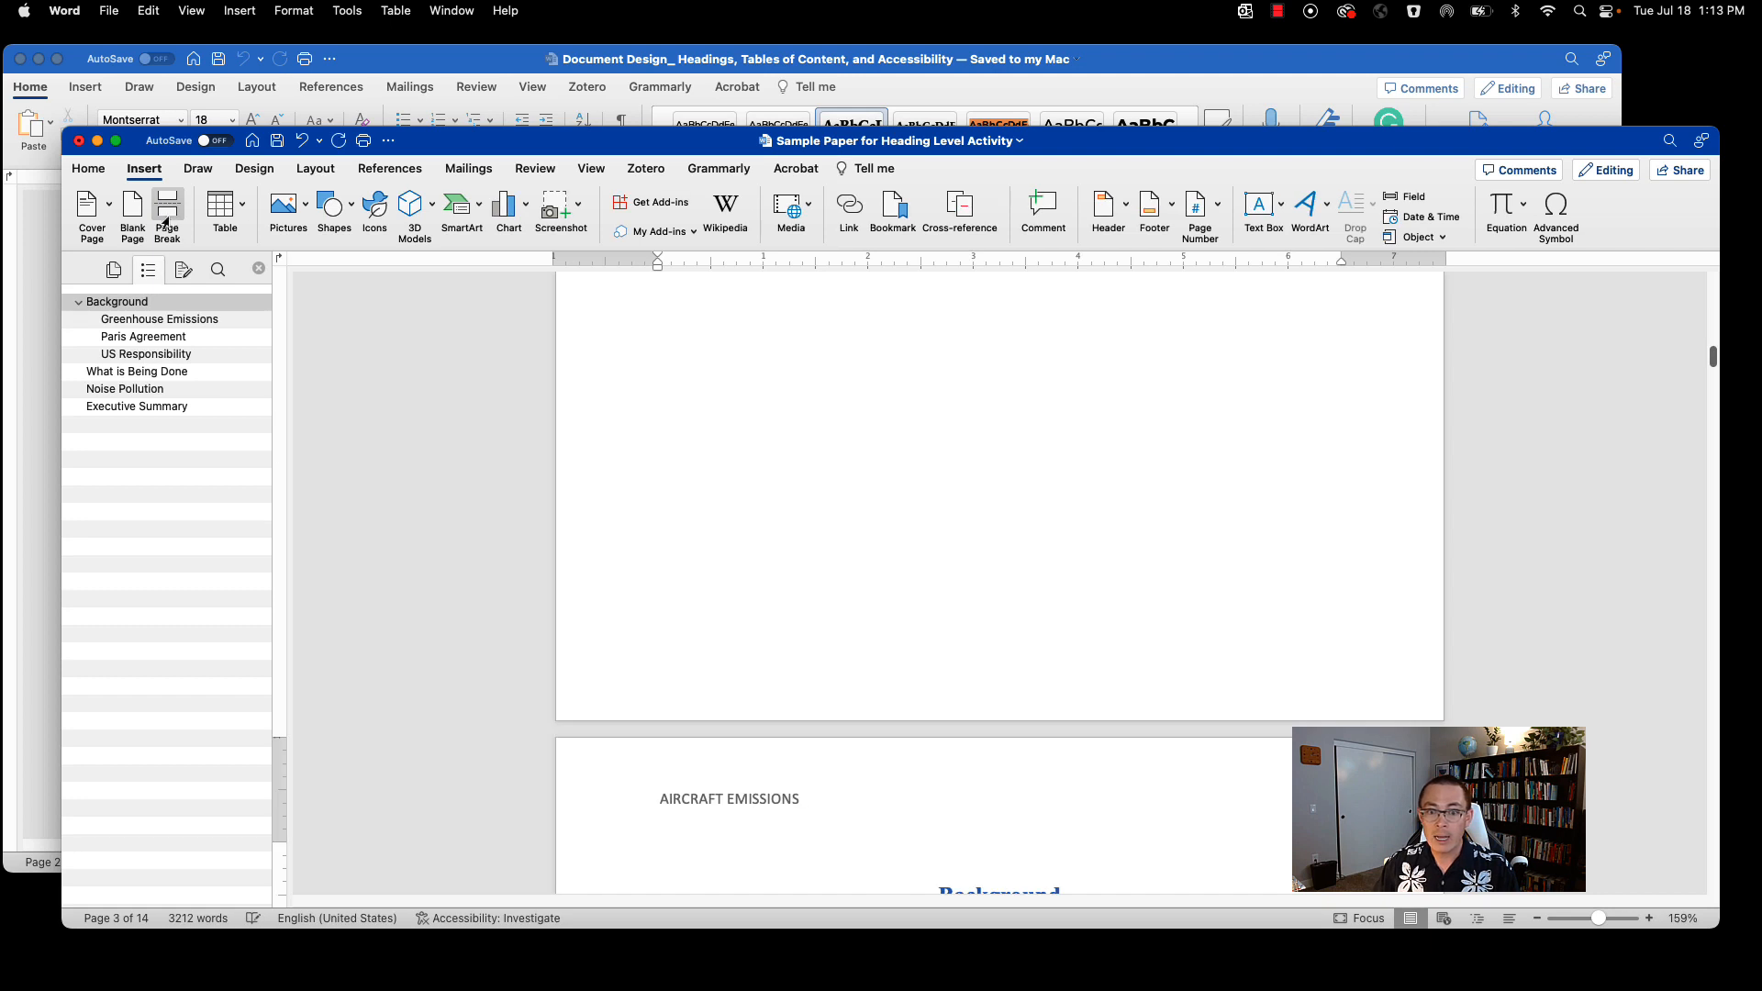
Step: Check the blank page between the title page and "Background", and place the cursor at the top of page 2
scroll(1195, 425, "up", 10)
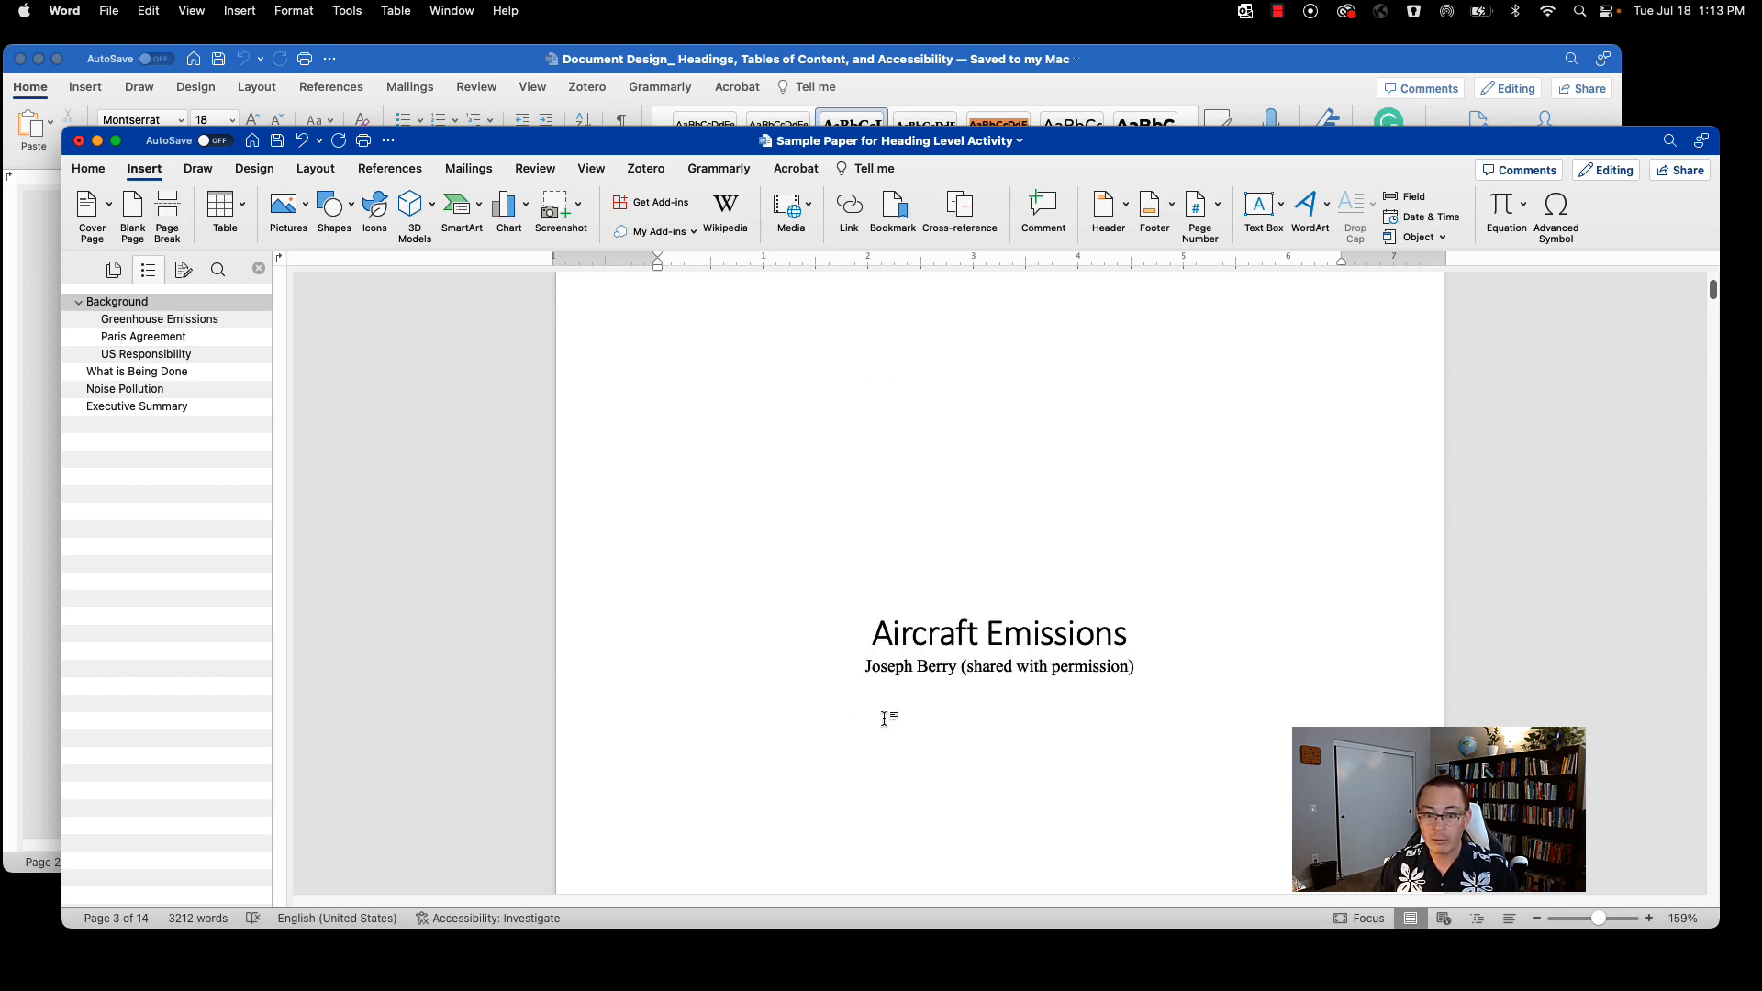
scroll(881, 711, "down", 5)
scroll(883, 707, "down", 15)
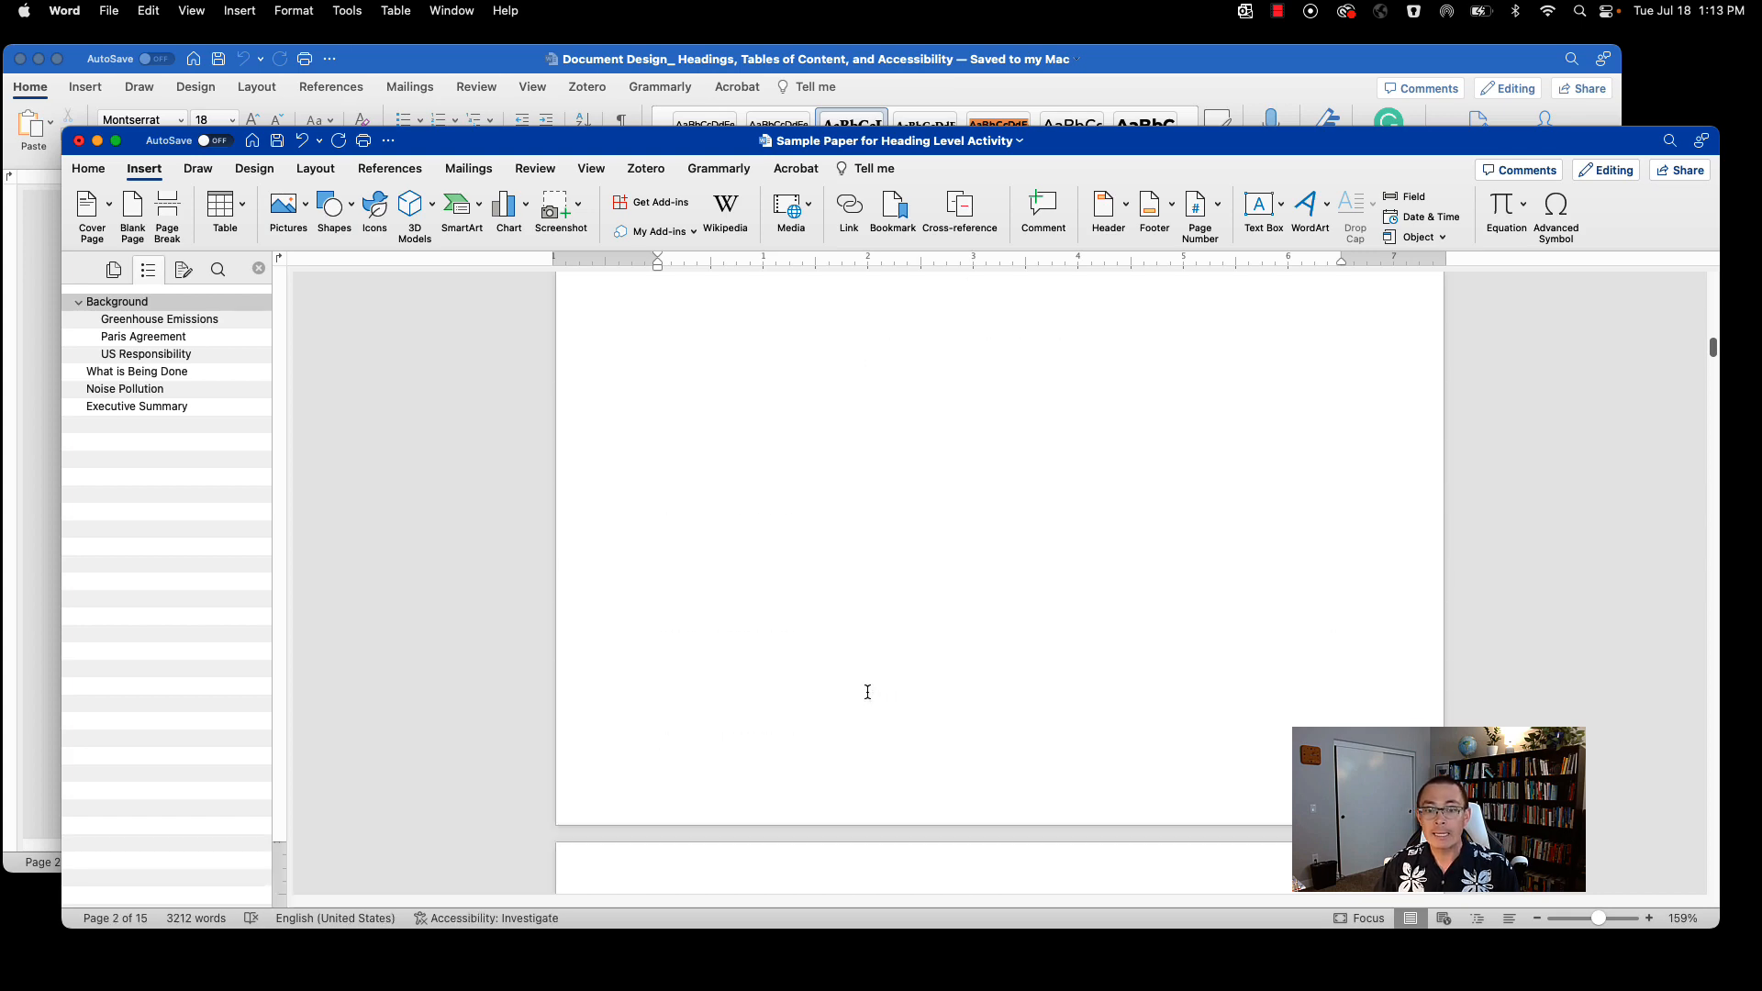
scroll(869, 687, "up", 1)
scroll(874, 691, "up", 10)
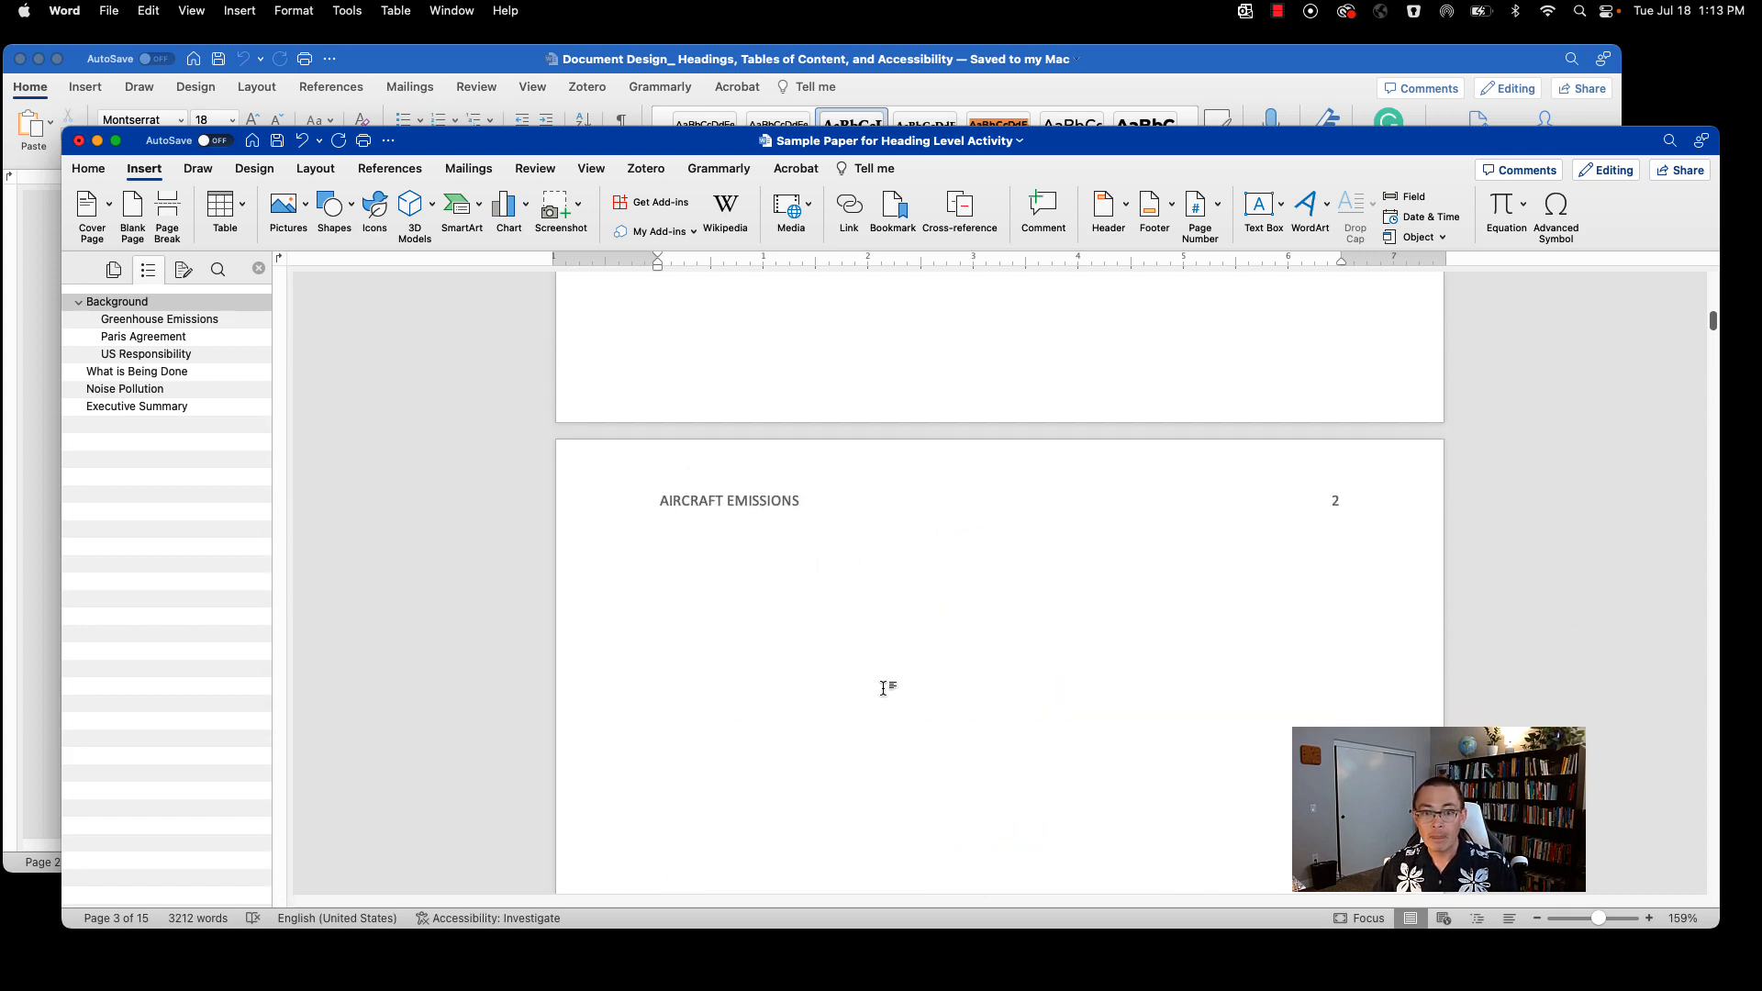
left_click(869, 664)
scroll(892, 669, "down", 3)
scroll(863, 431, "up", 8)
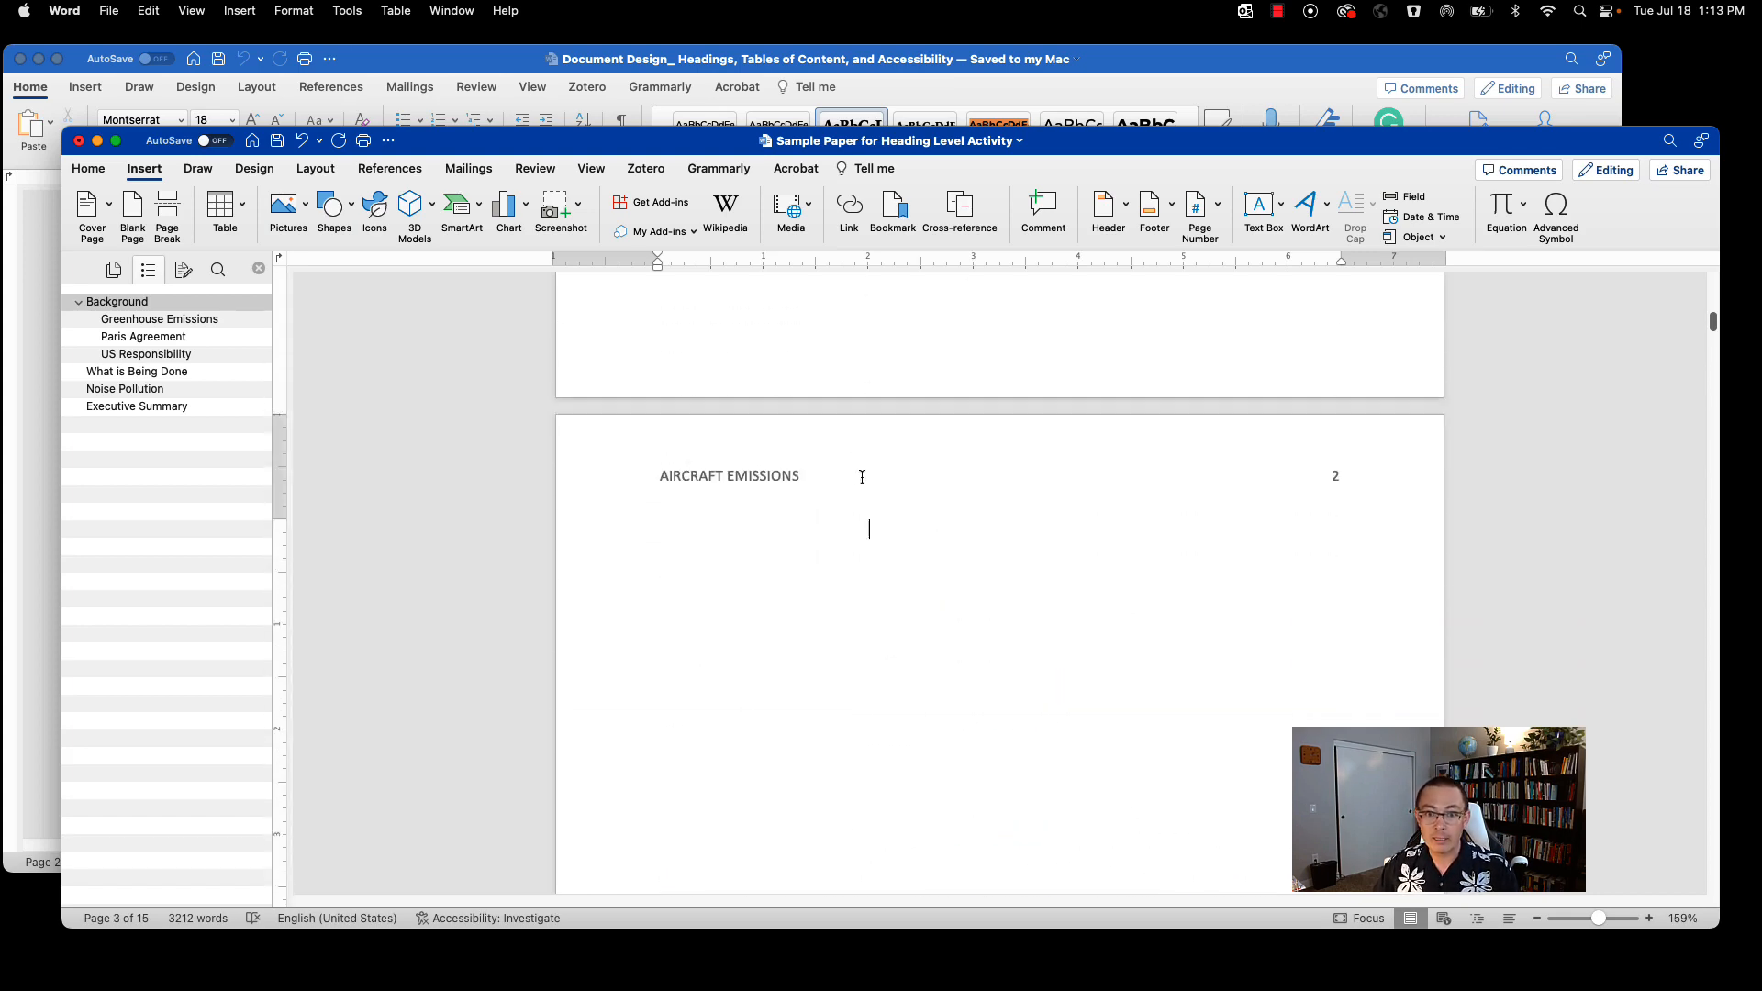
scroll(885, 459, "down", 4)
scroll(881, 551, "up", 4)
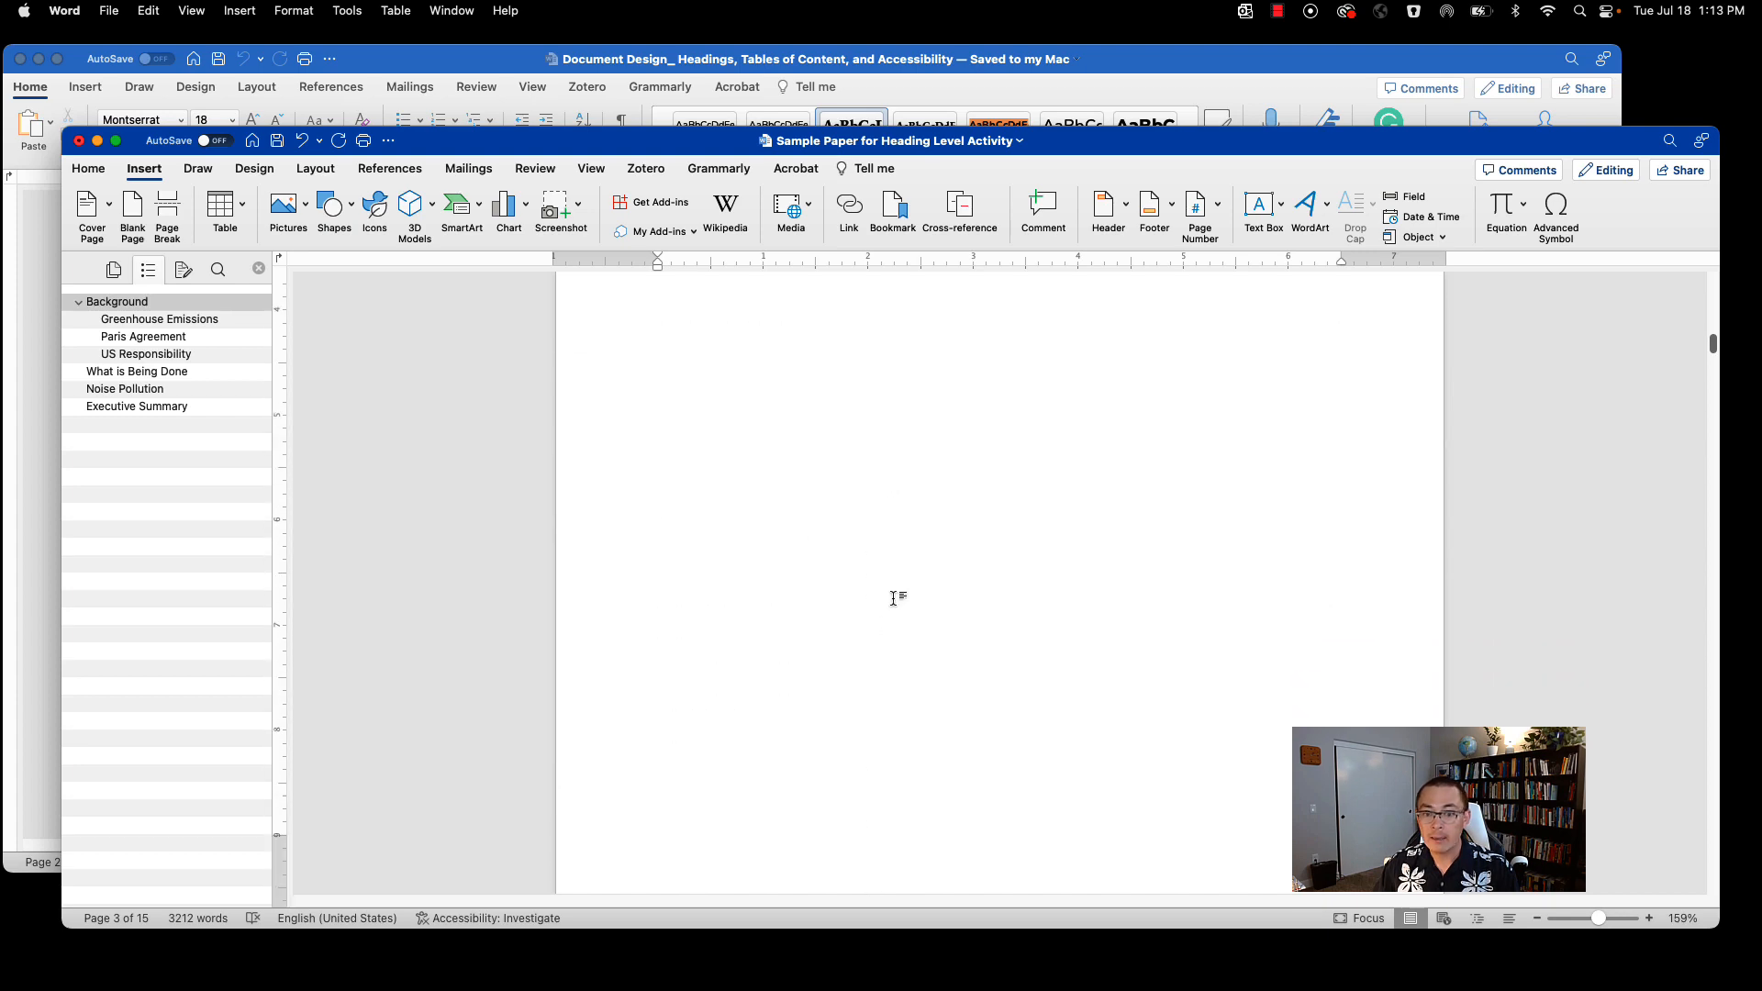
scroll(895, 606, "down", 5)
scroll(888, 634, "up", 12)
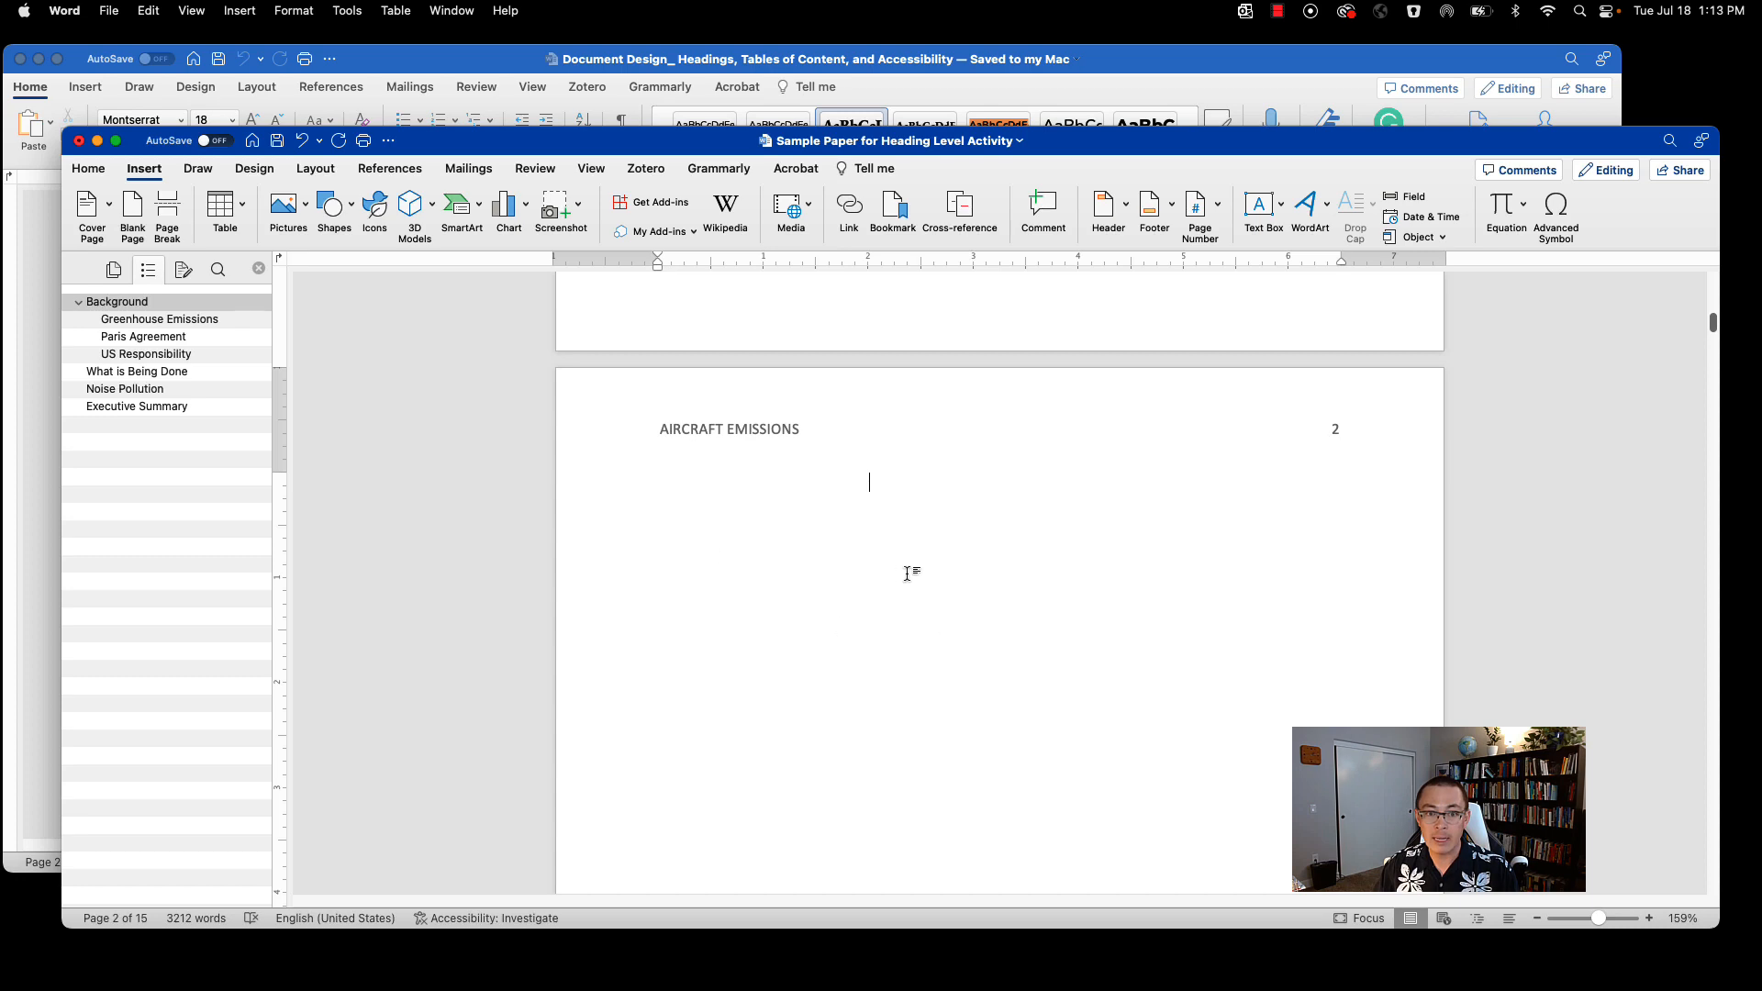
Step: Read worksheet items 3 and 4 on creating the table, and insert the Classic automatic table of contents at the top of the sample paper's page 2
left_click(1115, 72)
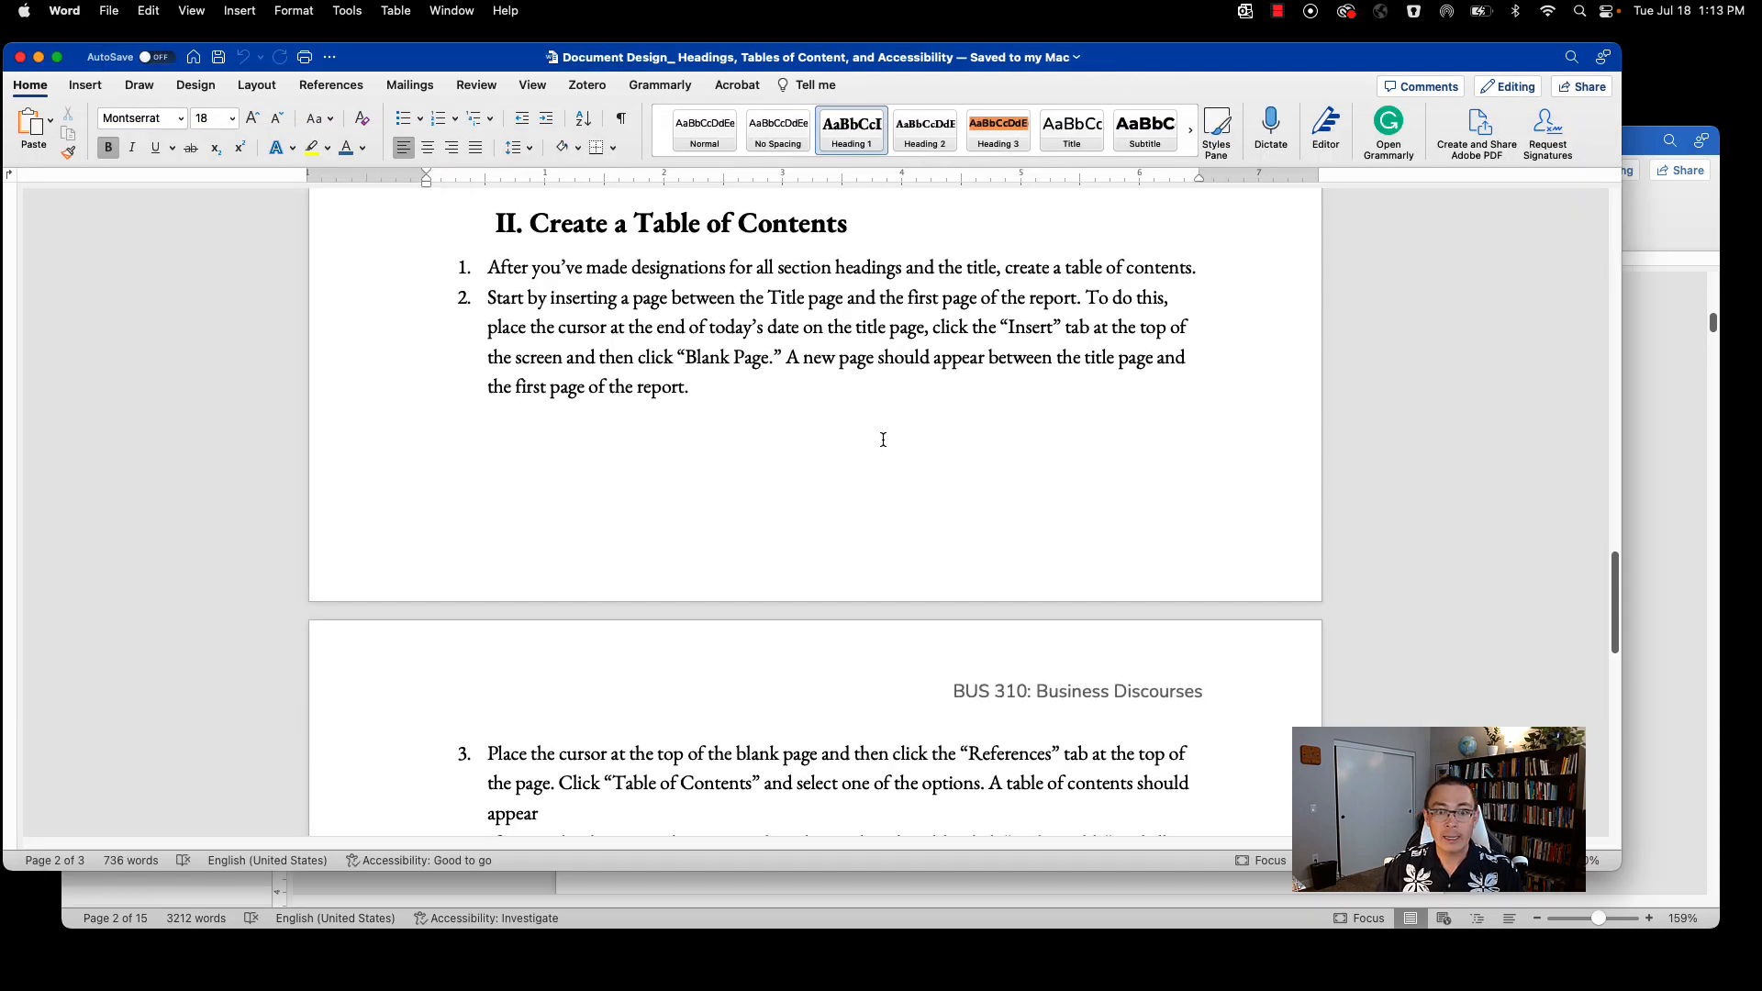
scroll(883, 440, "down", 5)
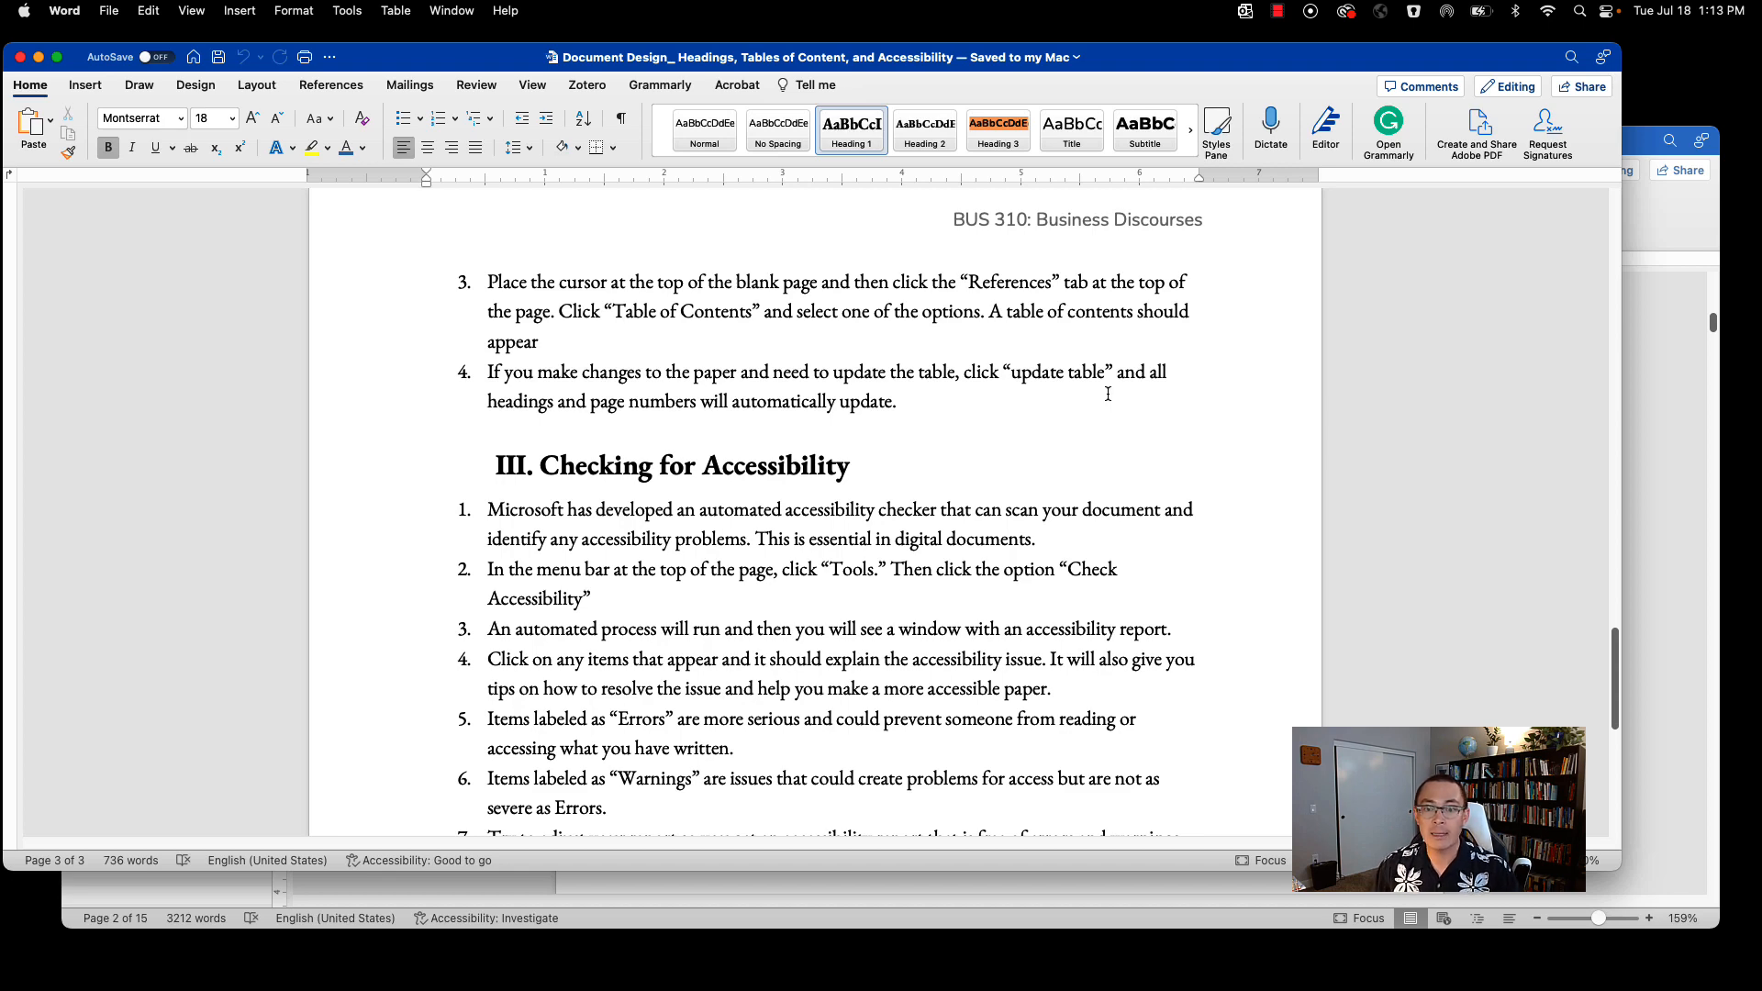
left_click(1678, 400)
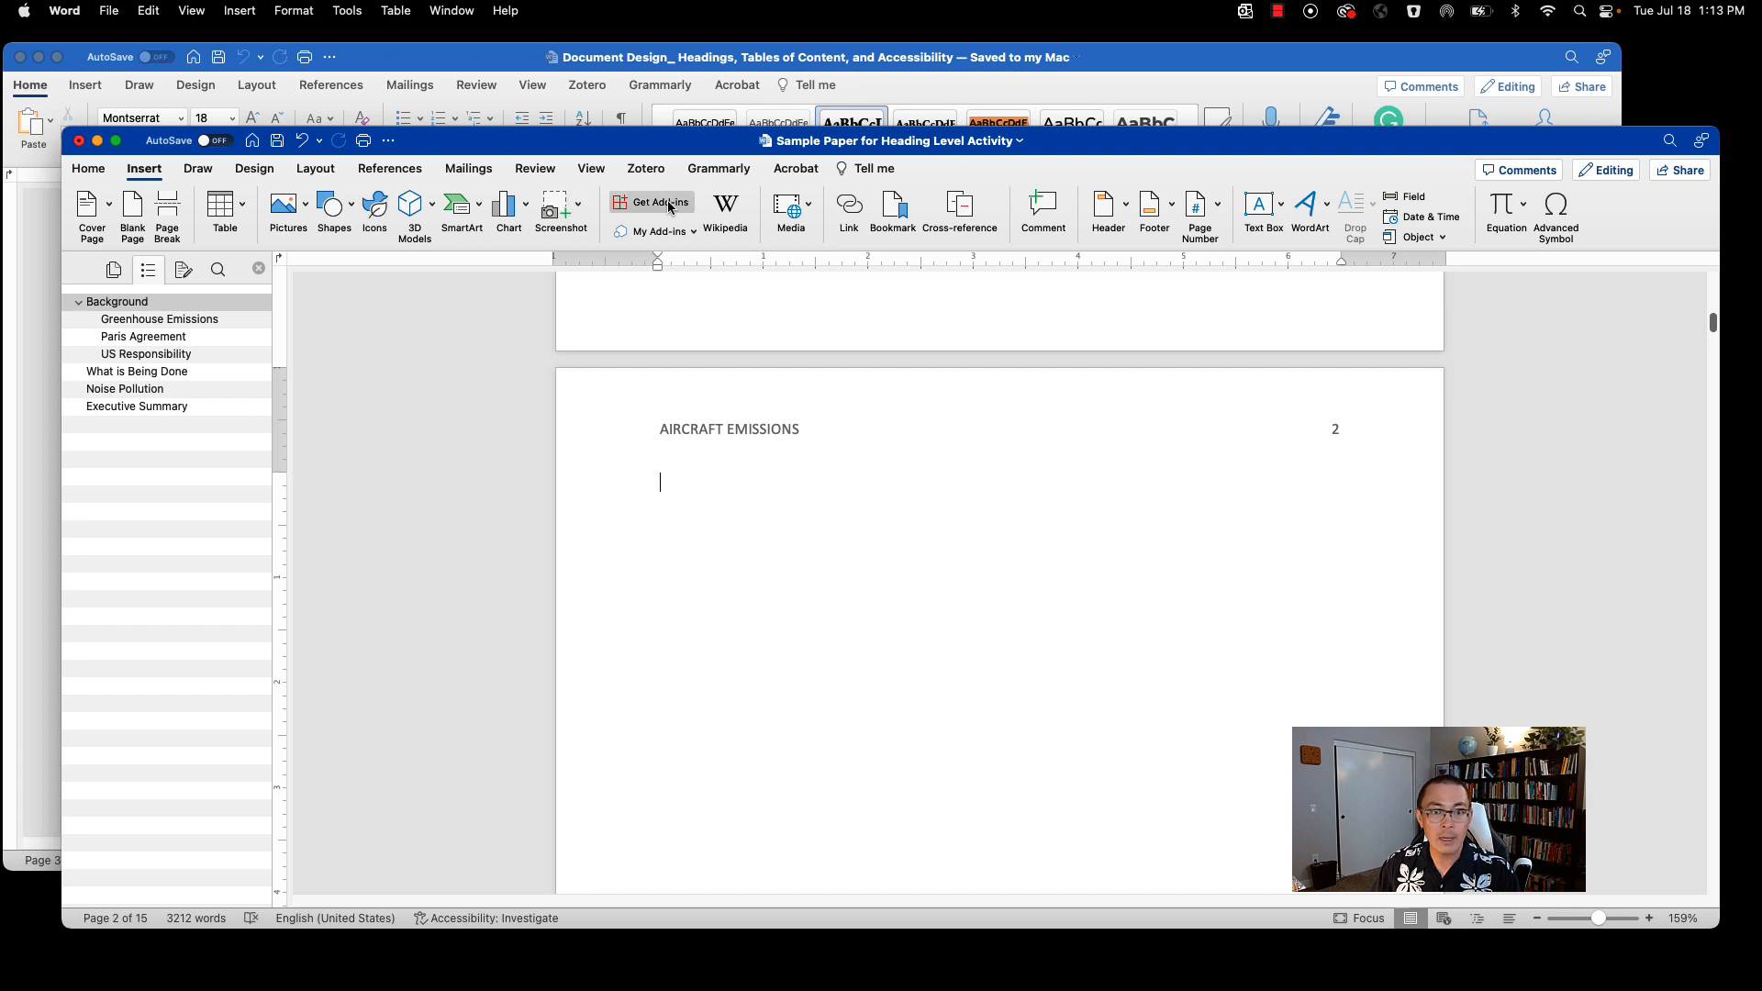
left_click(395, 171)
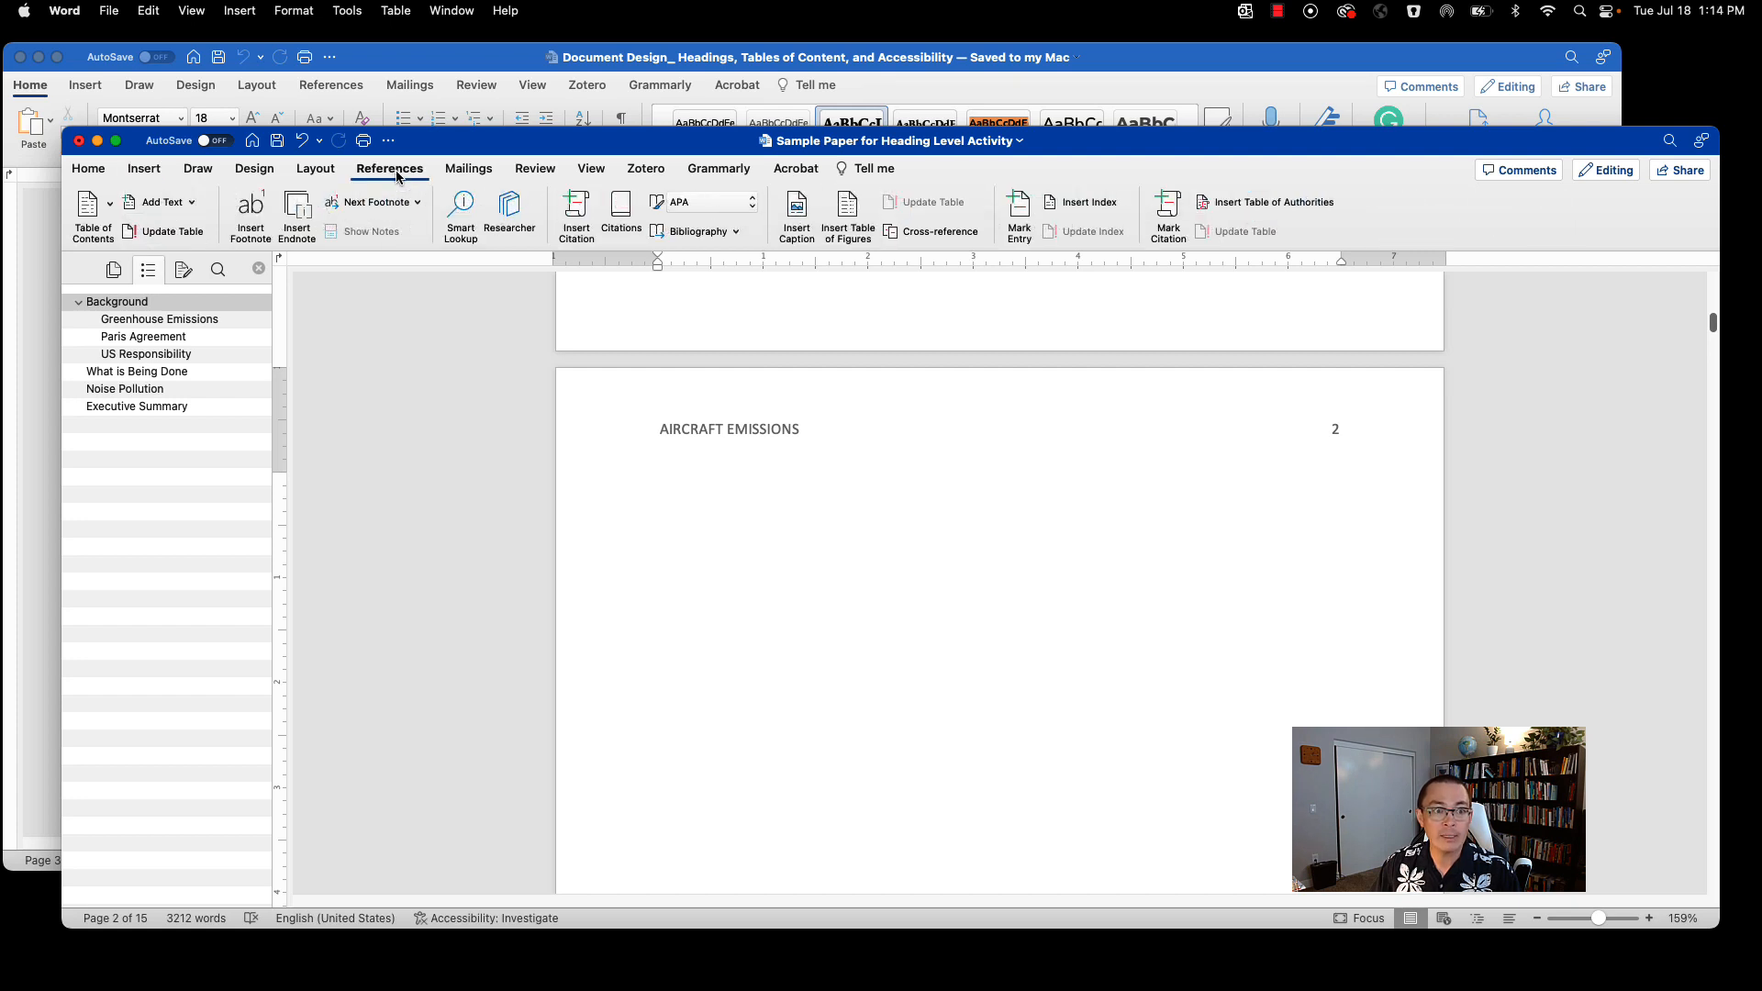
left_click(110, 210)
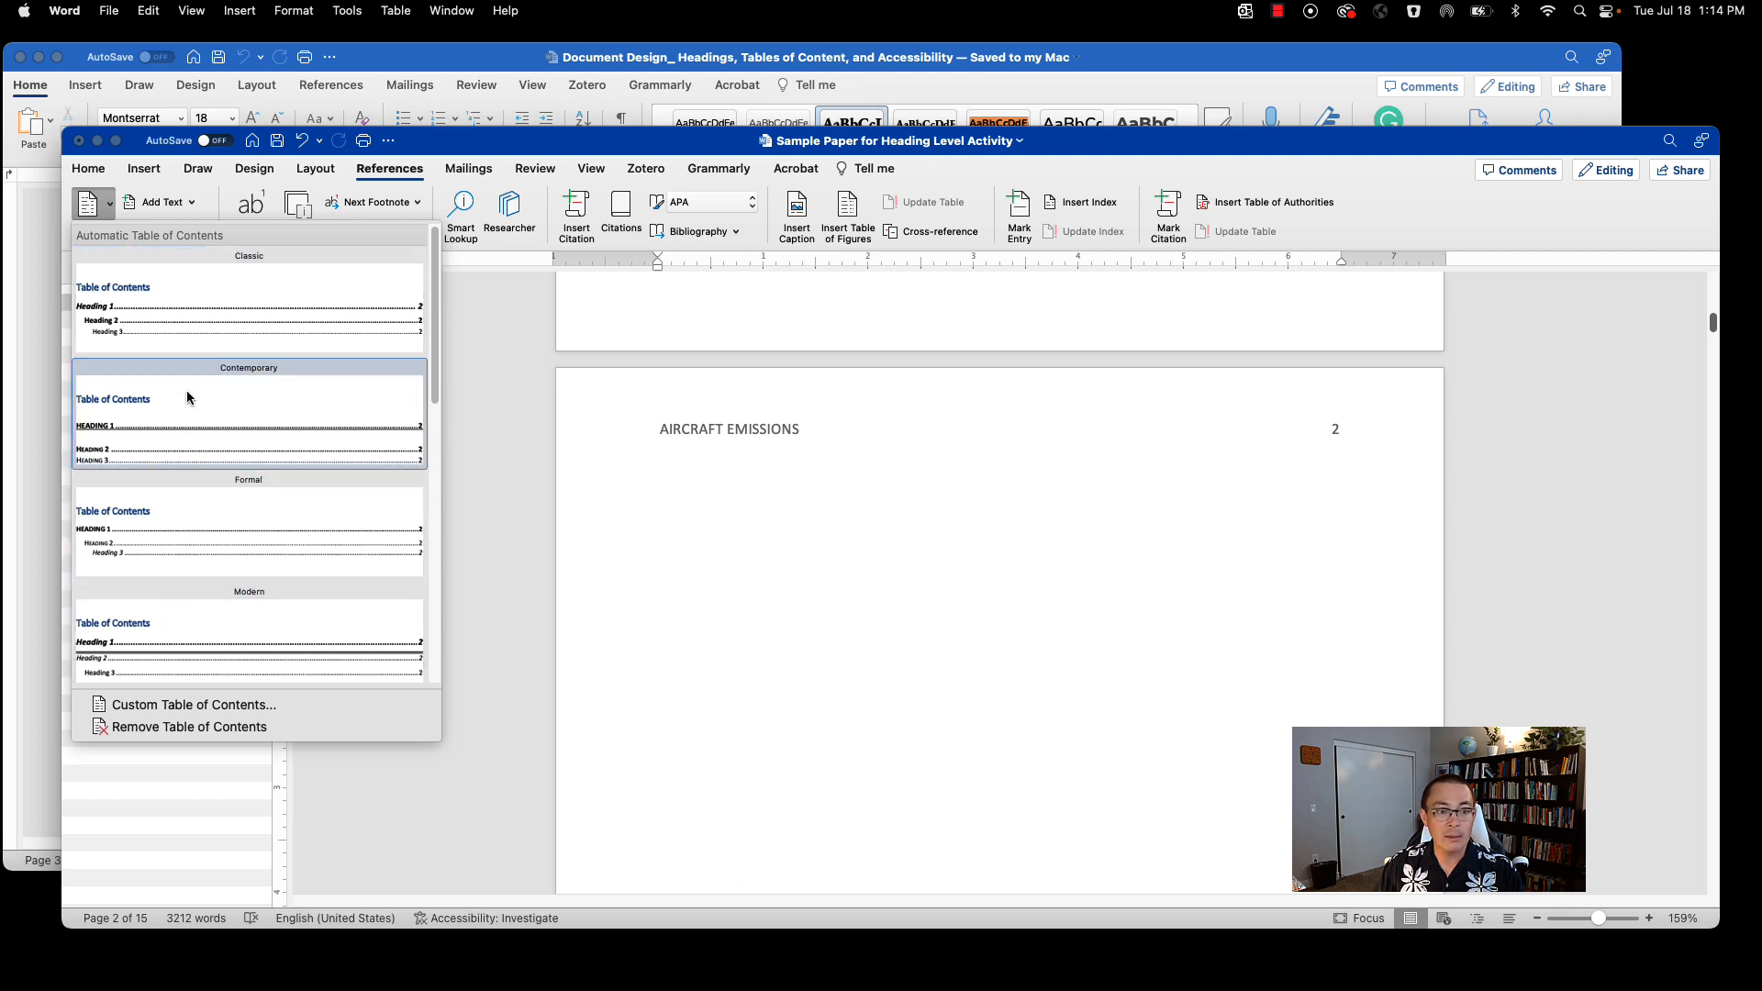
scroll(225, 514, "down", 5)
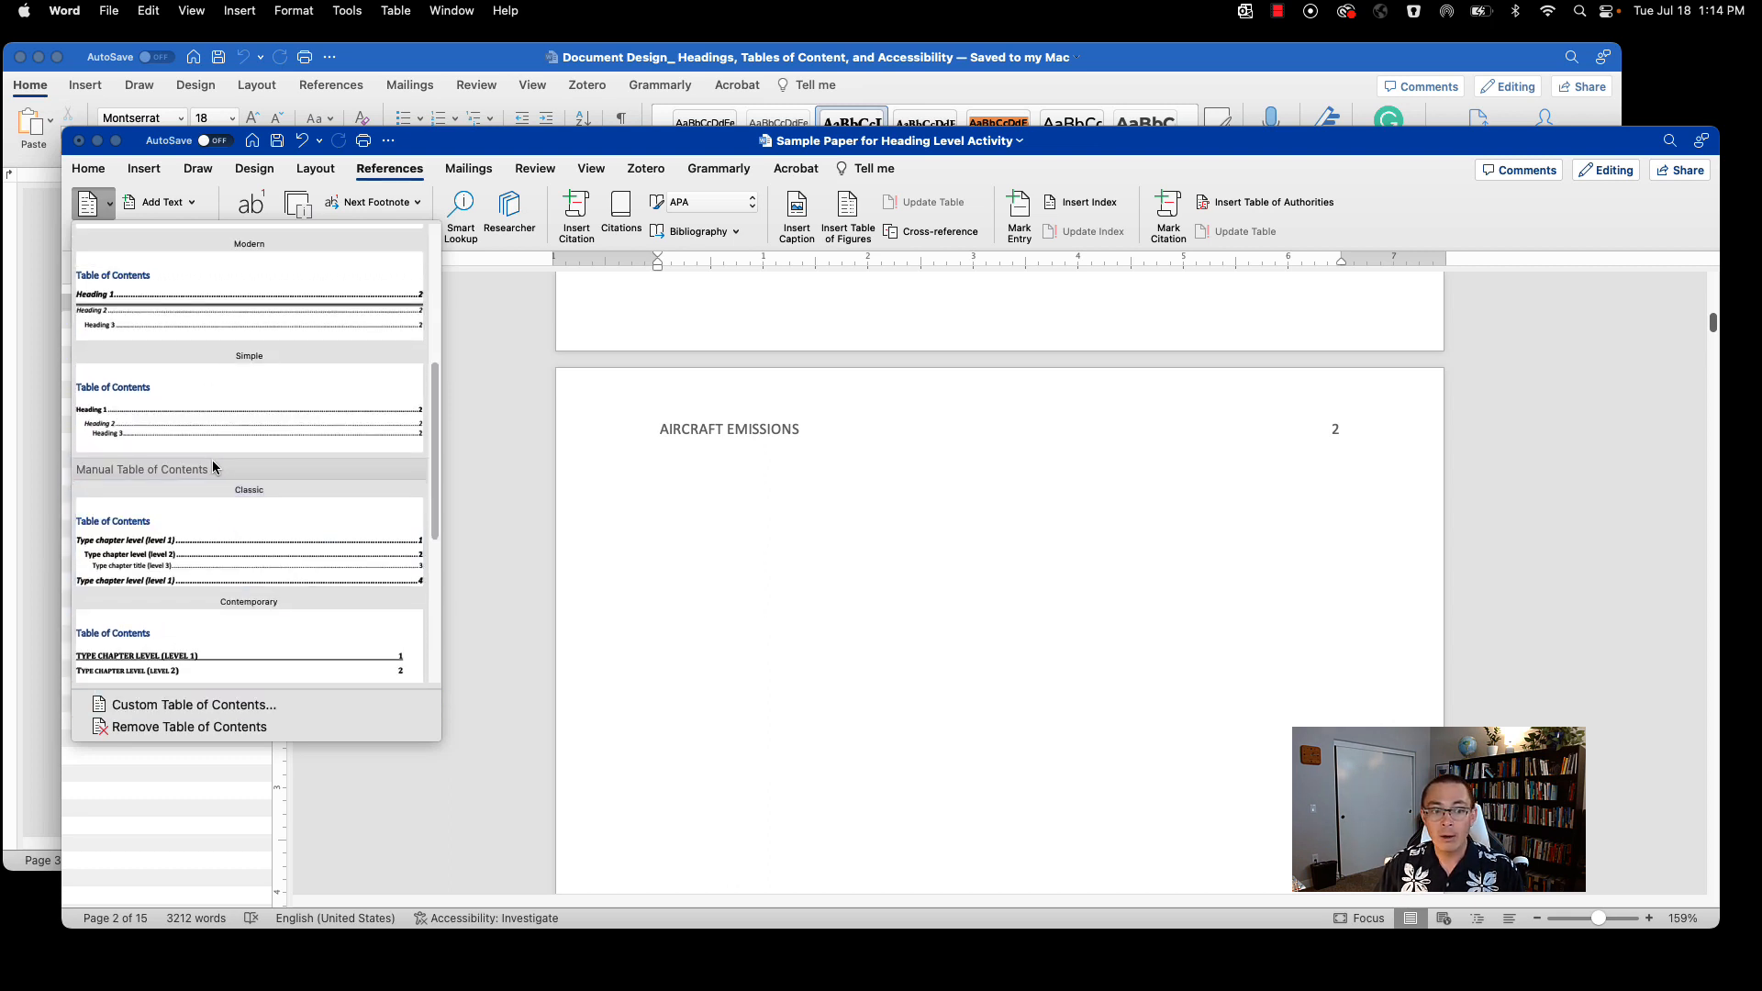
scroll(217, 460, "up", 3)
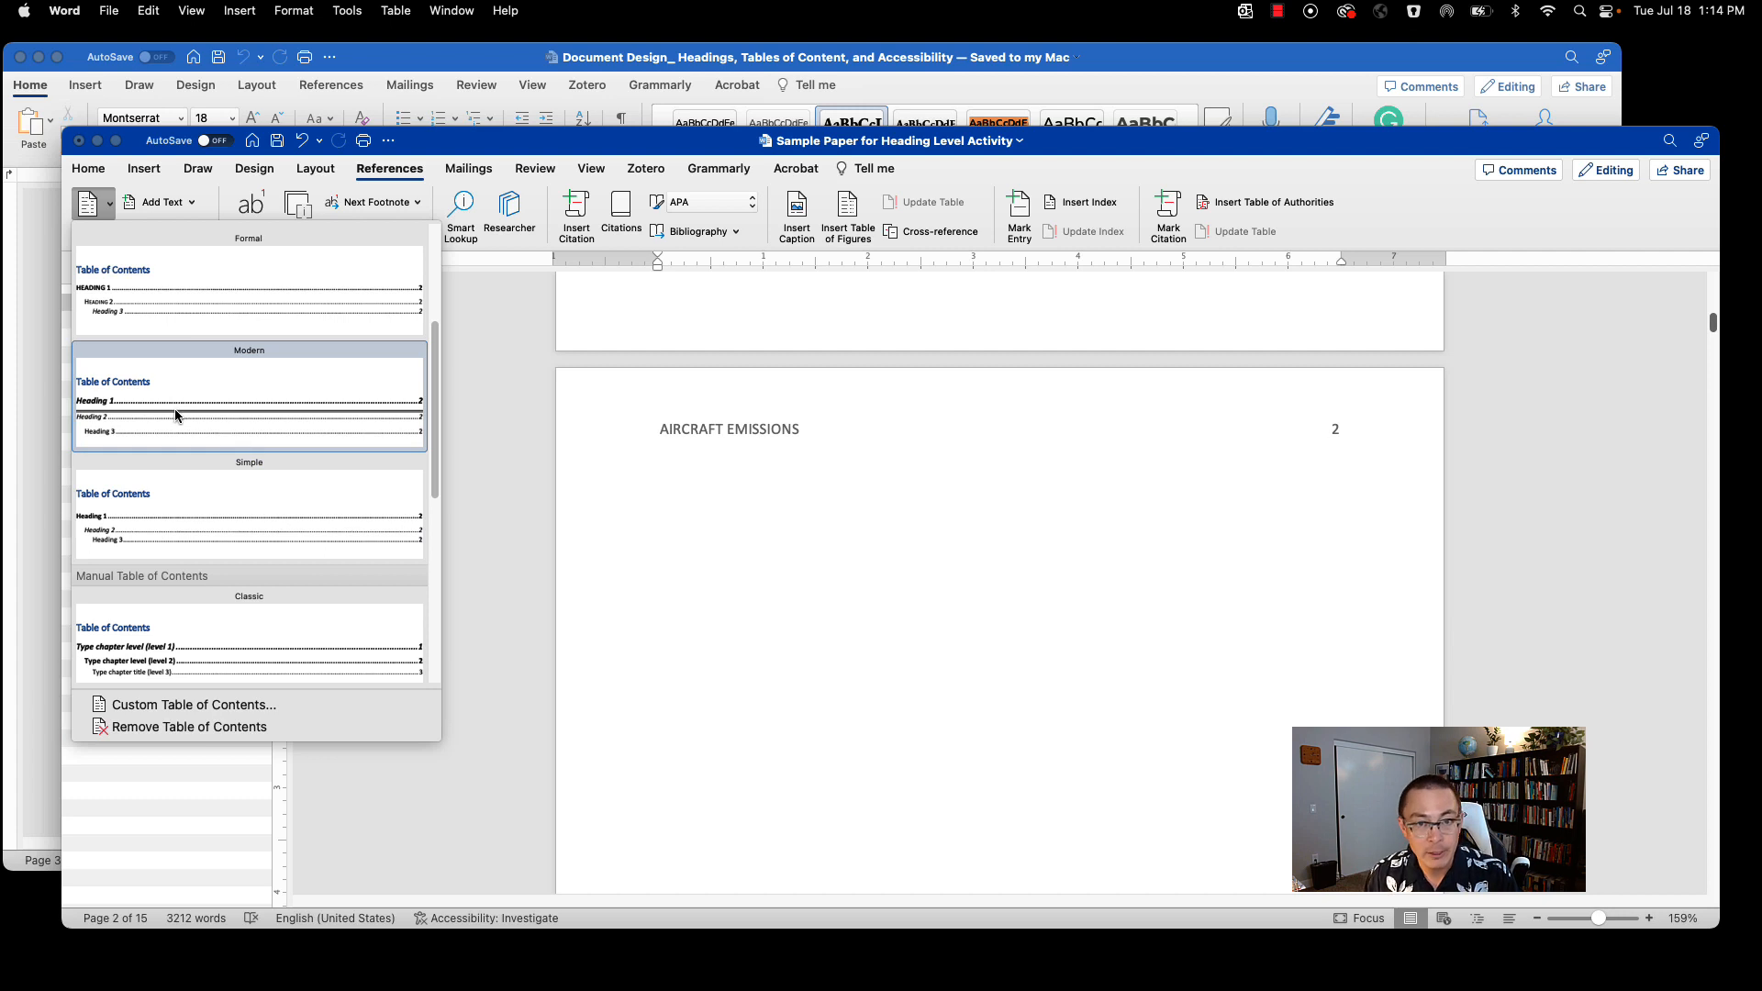
scroll(275, 413, "up", 1)
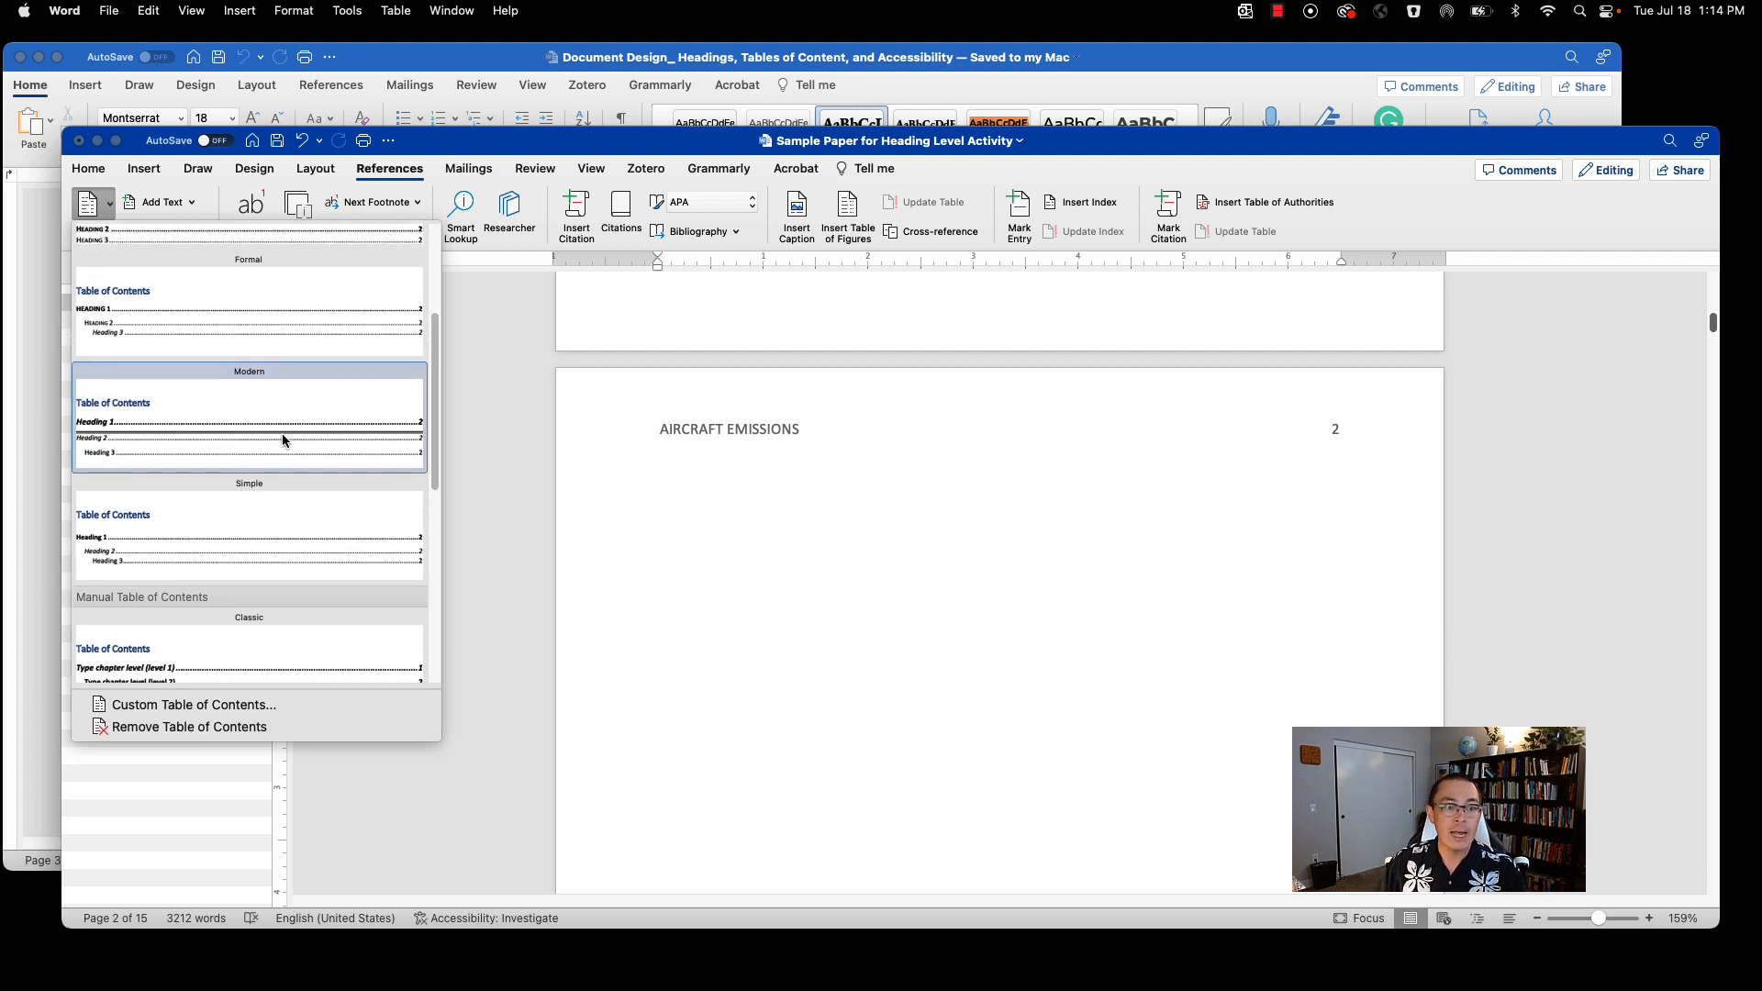
scroll(262, 306, "up", 5)
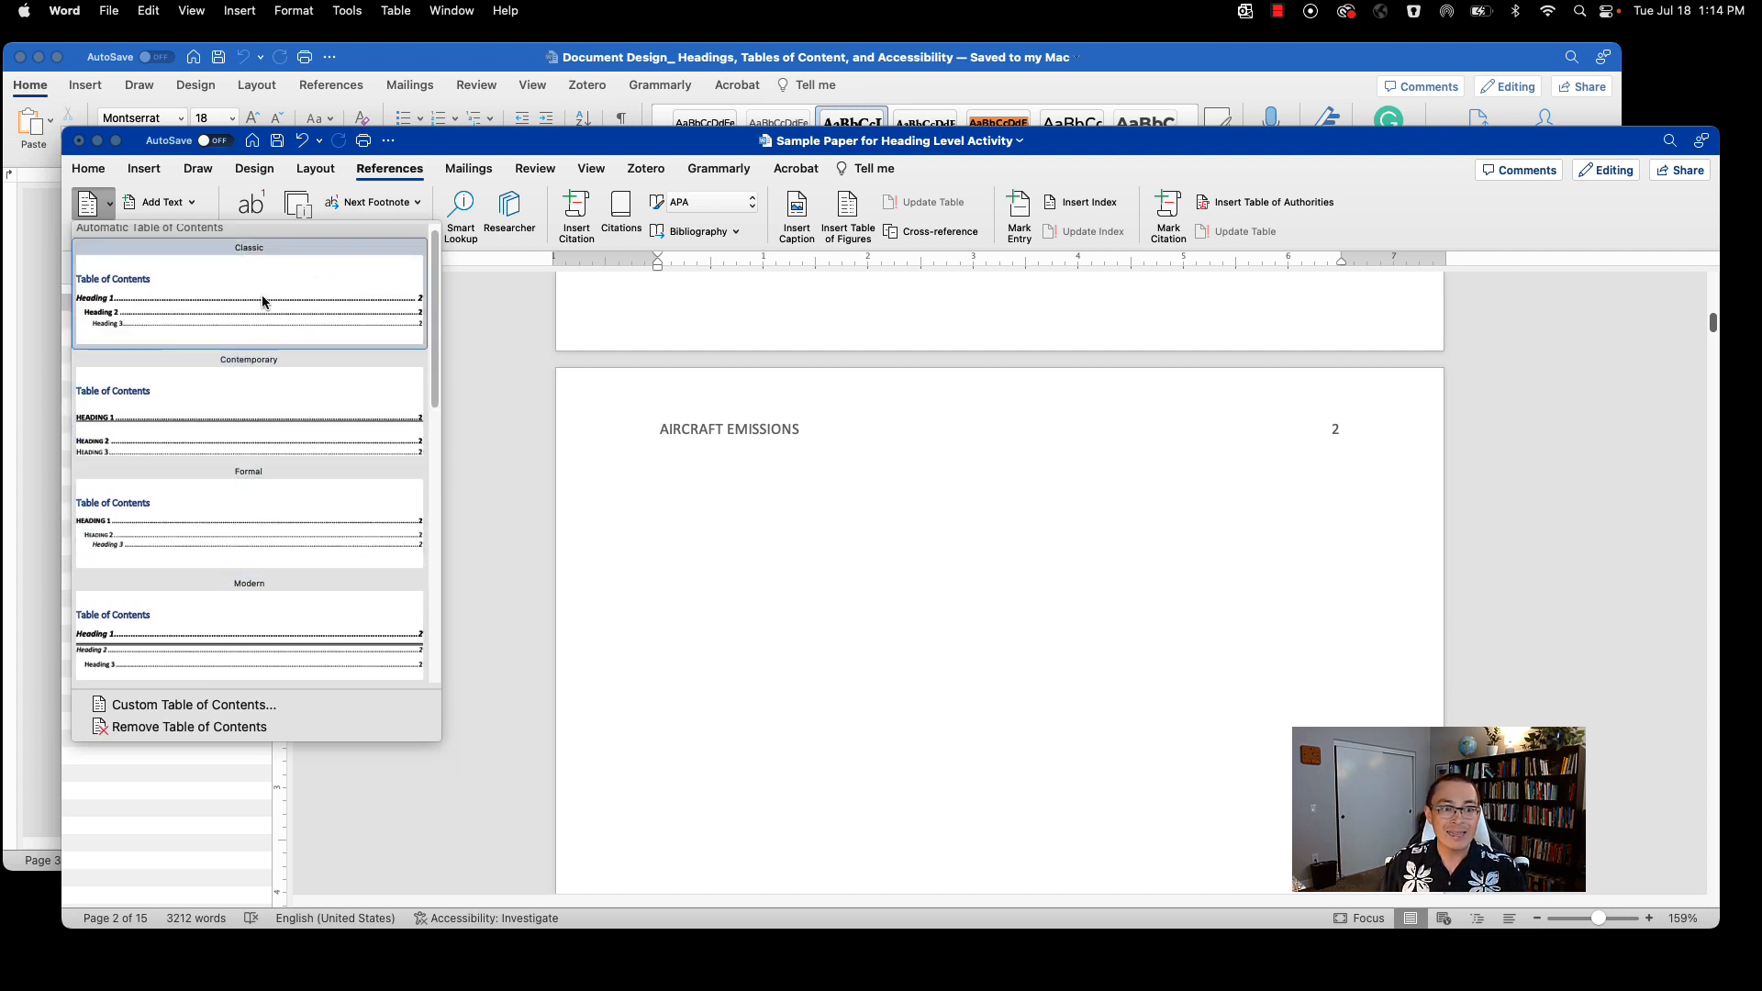
left_click(266, 303)
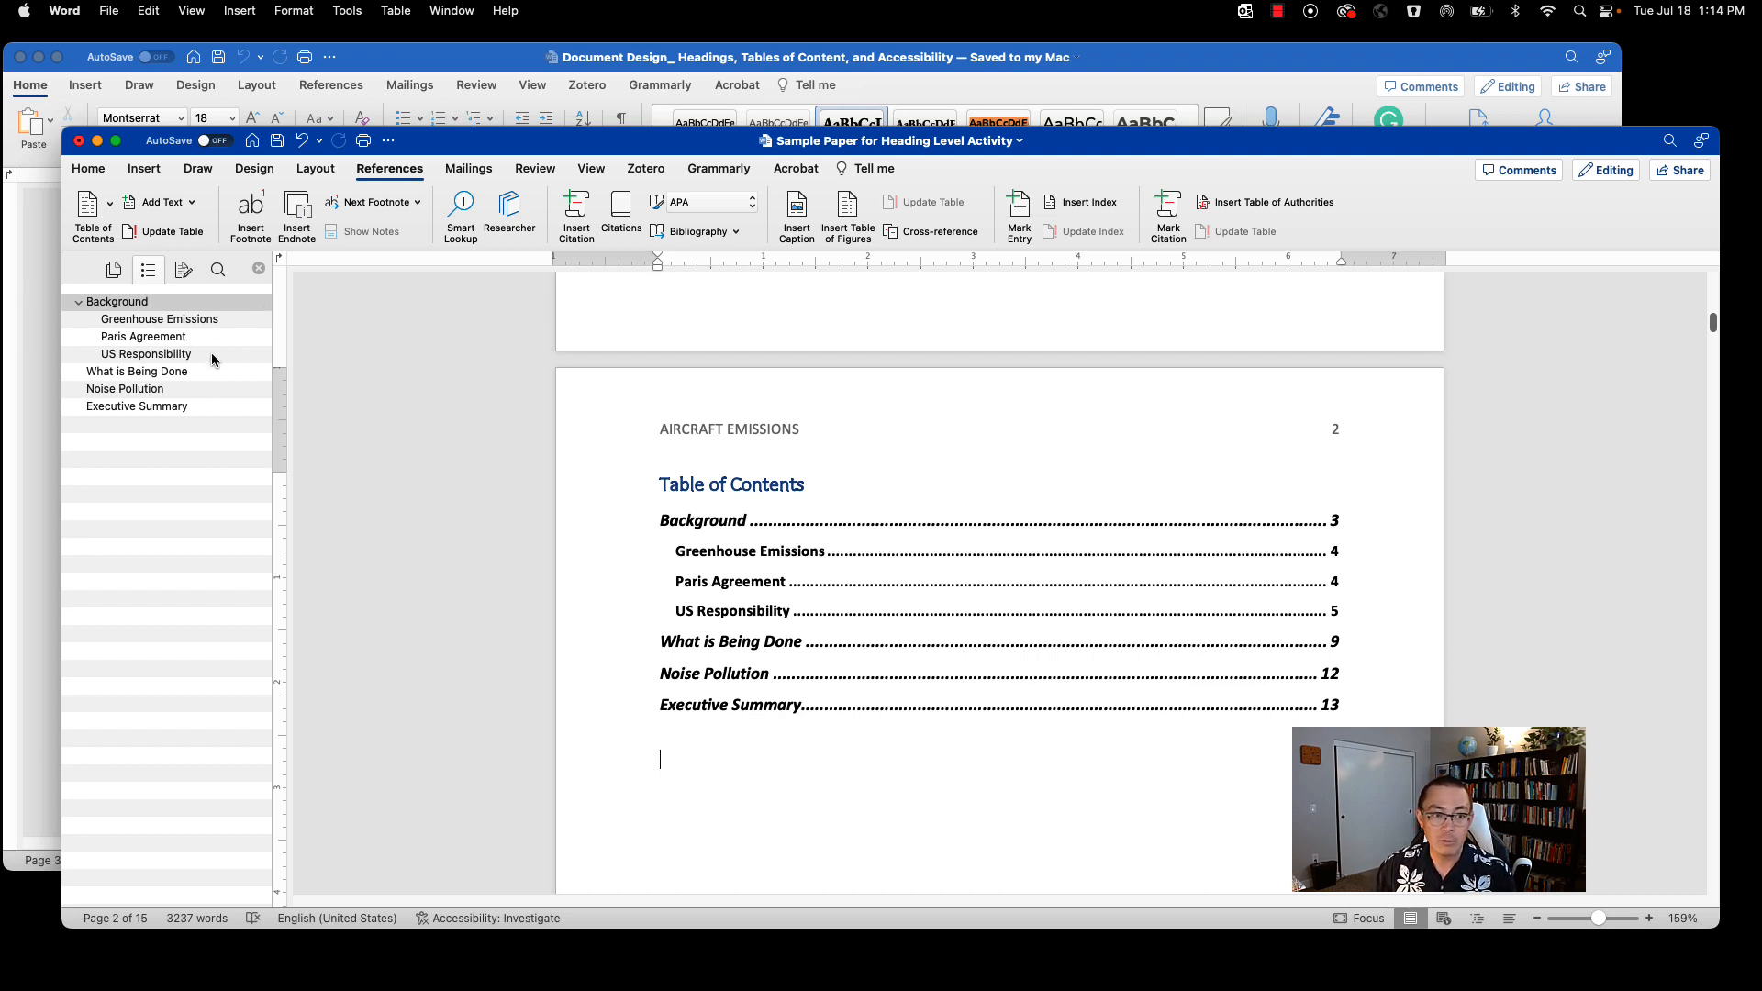
Step: Check the table of contents entries against the paper by jumping to the "Greenhouse Emissions" and "Background" sections, and return to the table
left_click(832, 704)
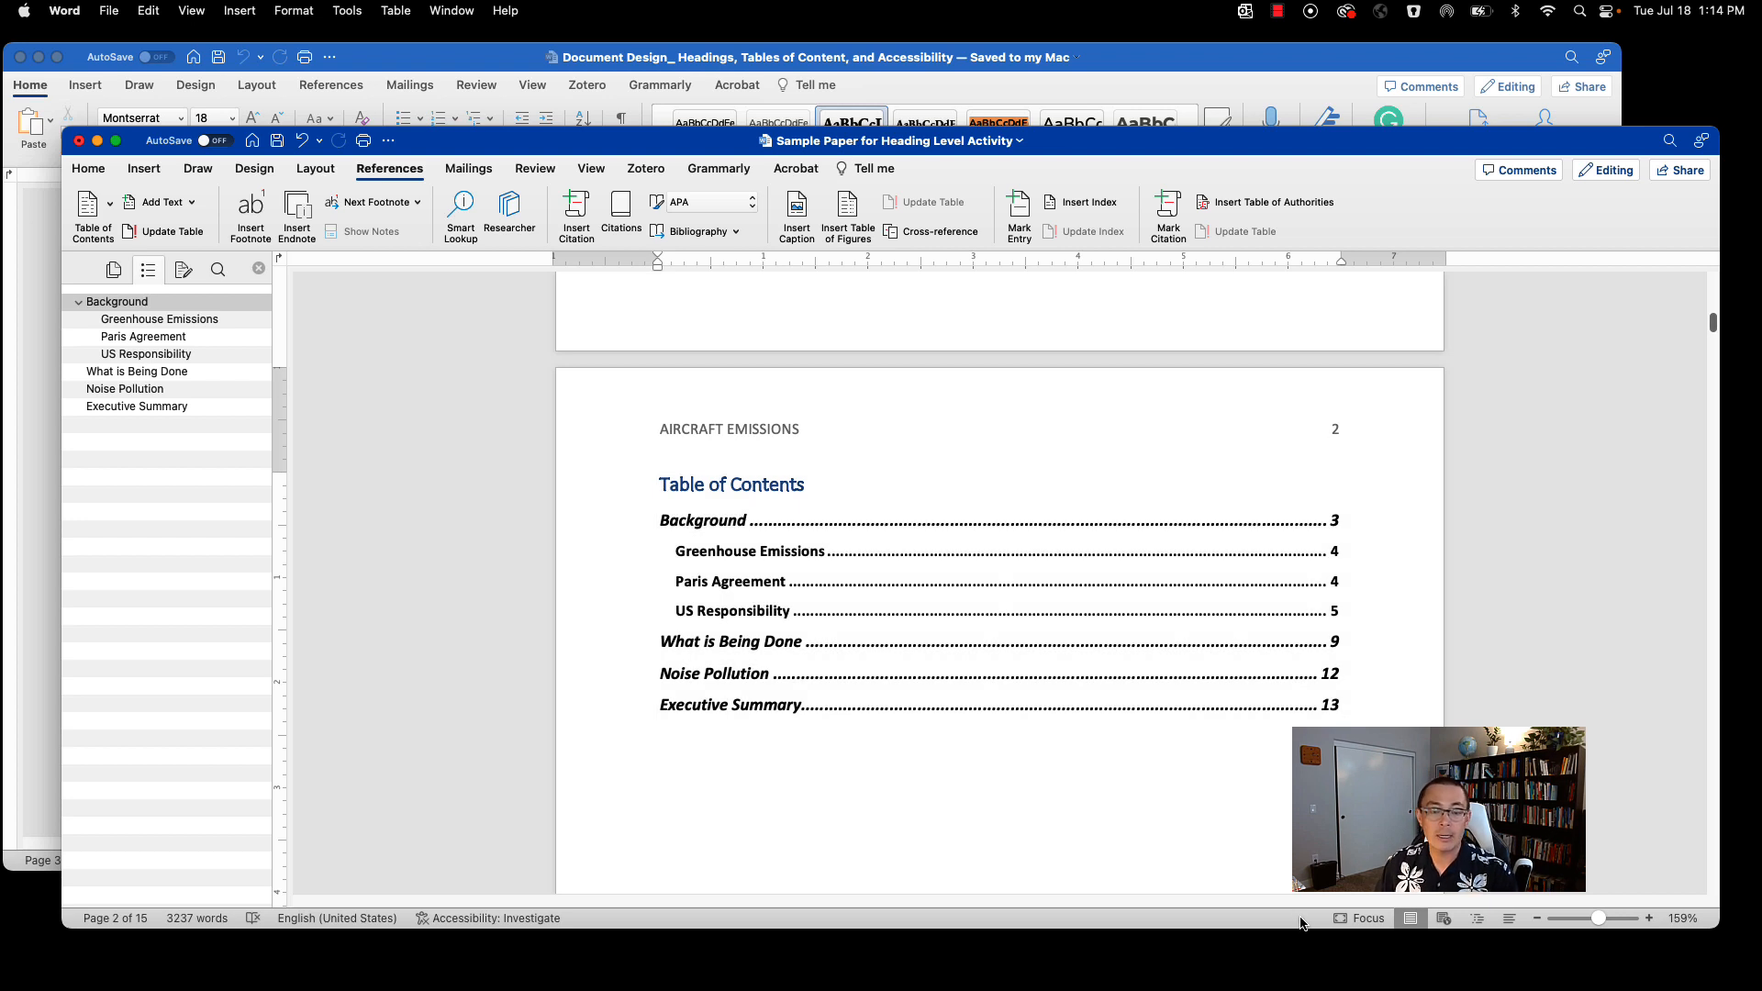
scroll(1285, 895, "down", 1)
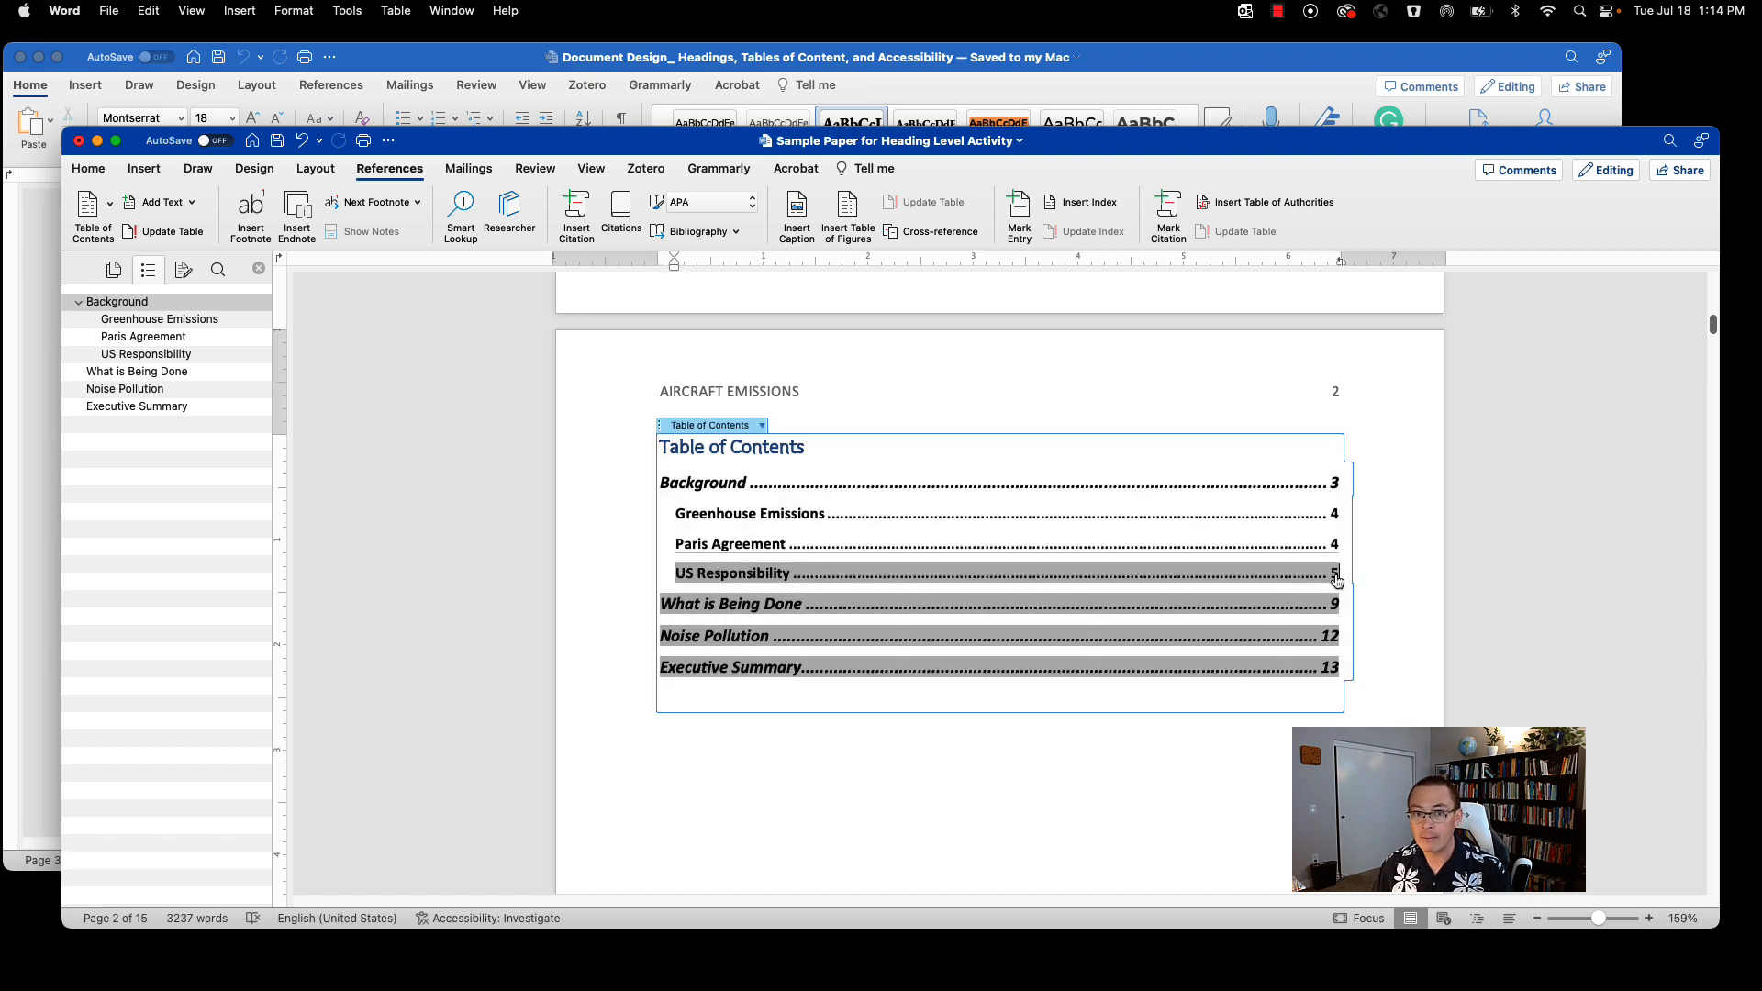
left_click(1335, 579)
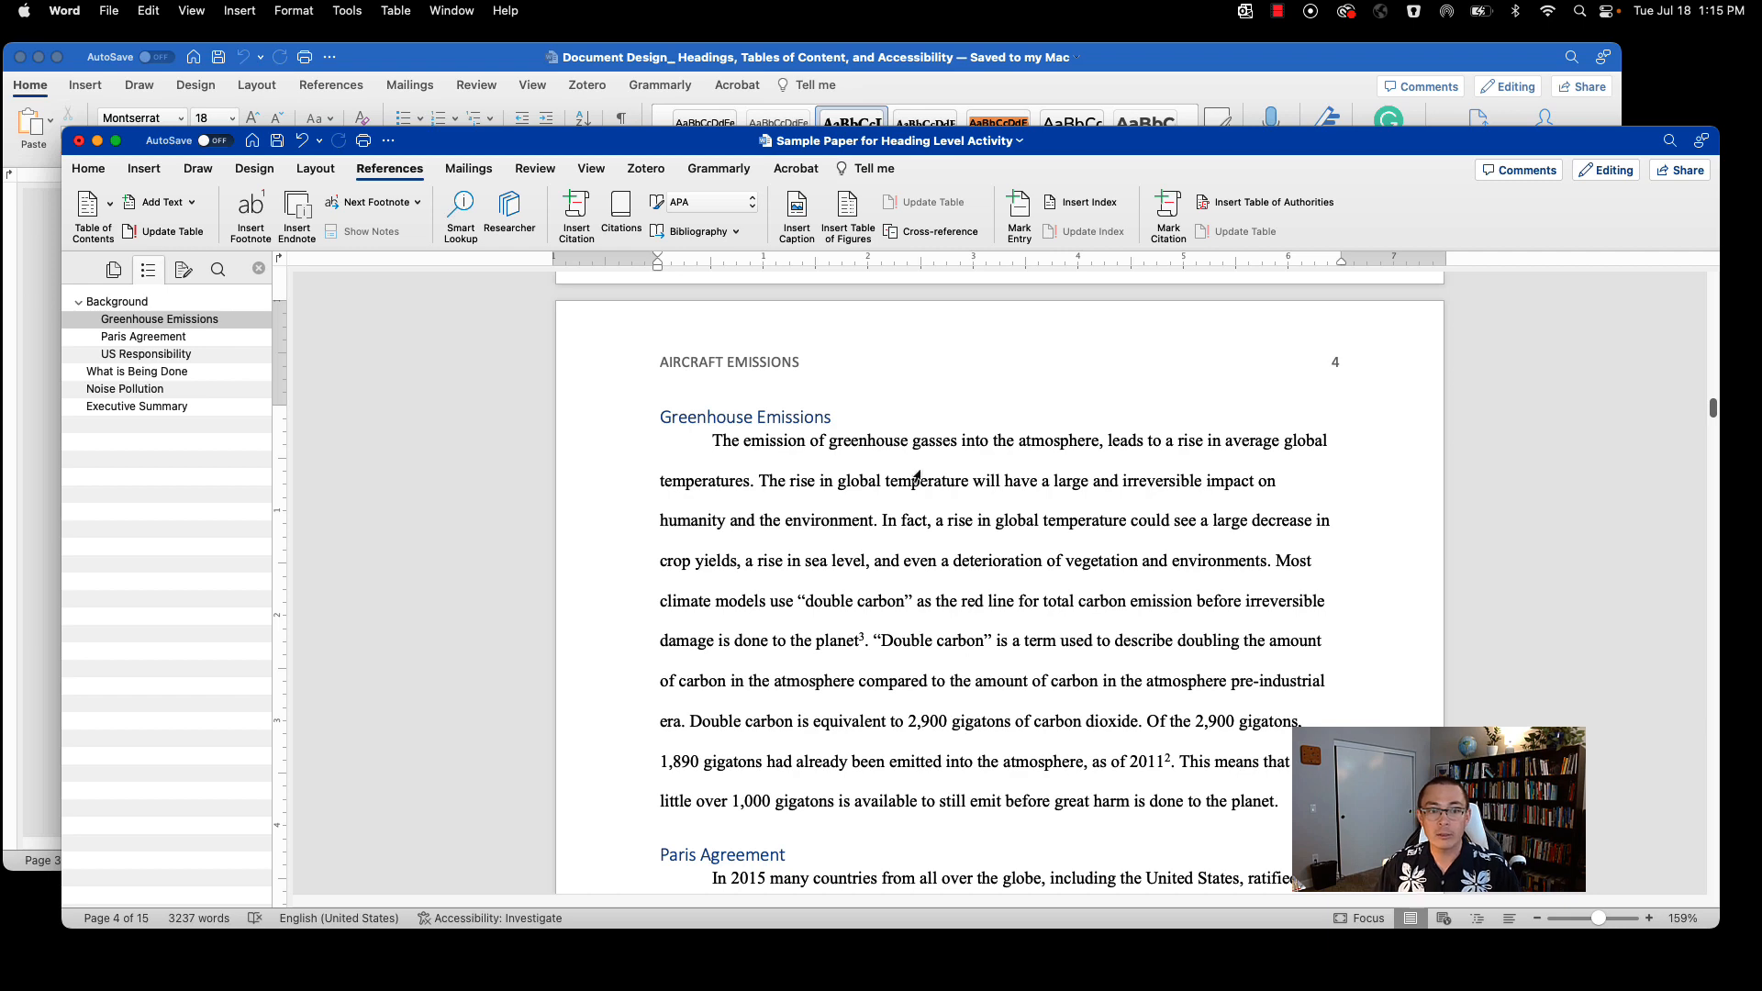
left_click(105, 305)
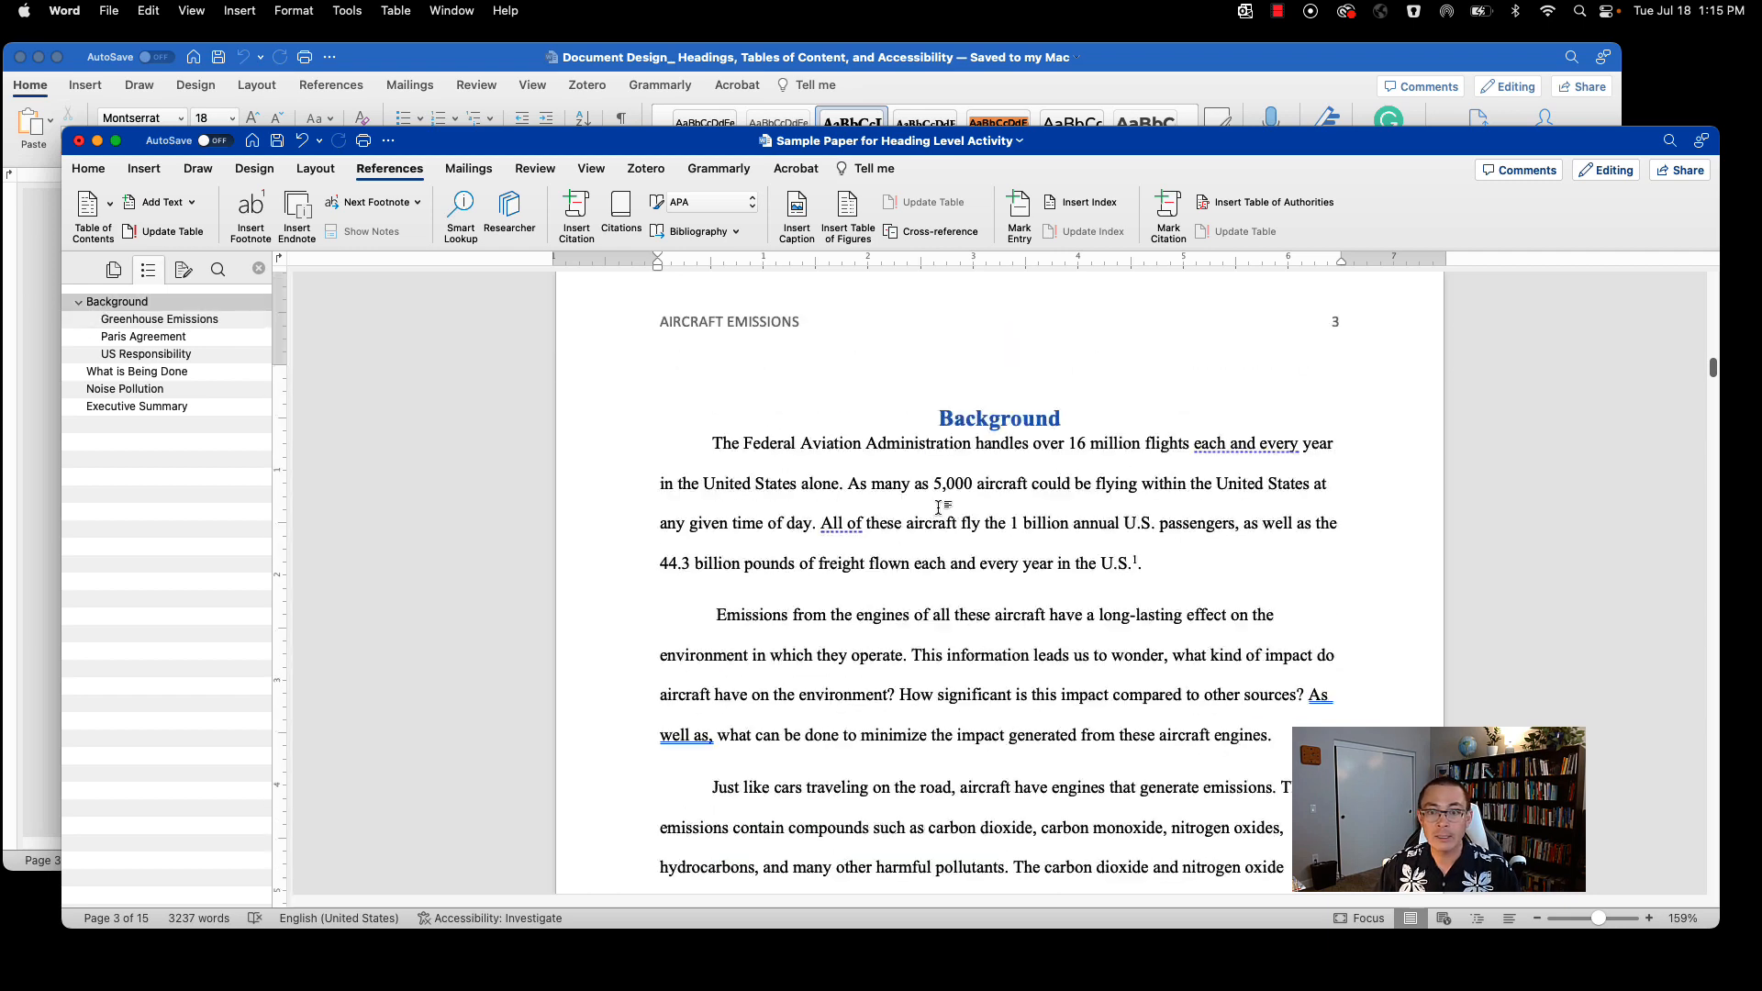
scroll(940, 508, "up", 15)
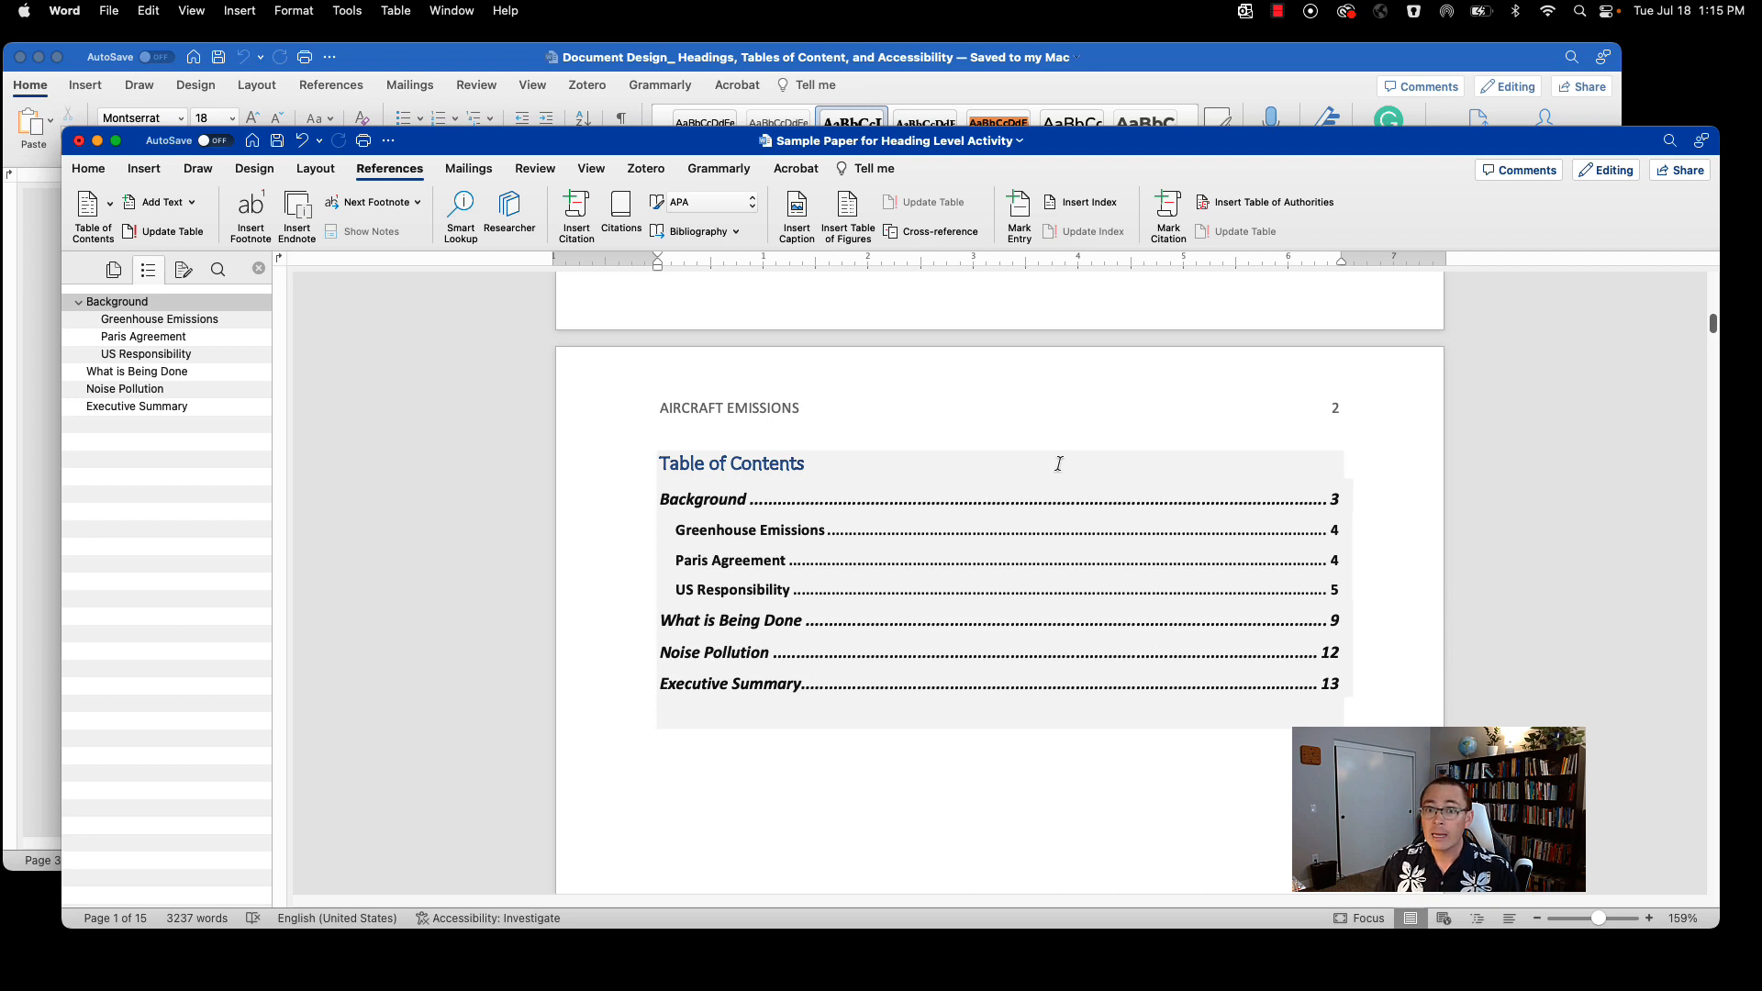
left_click(1166, 867)
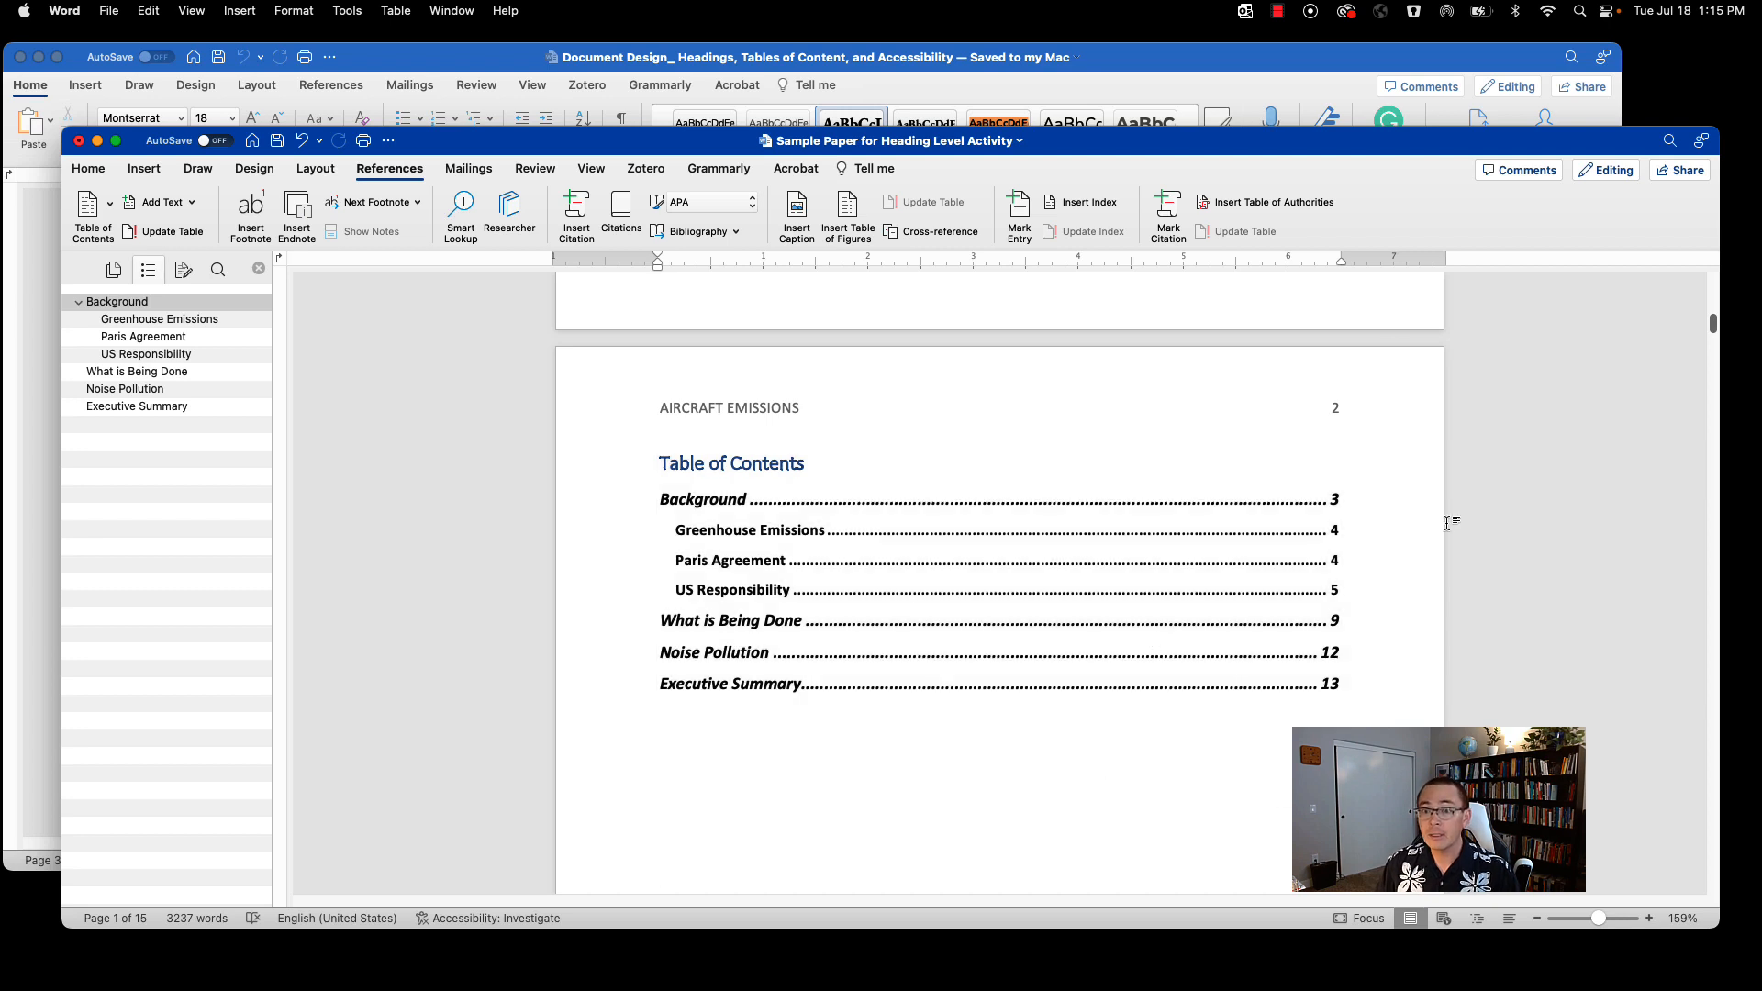
Step: Update the table of contents, refreshing the page numbers only
left_click(195, 240)
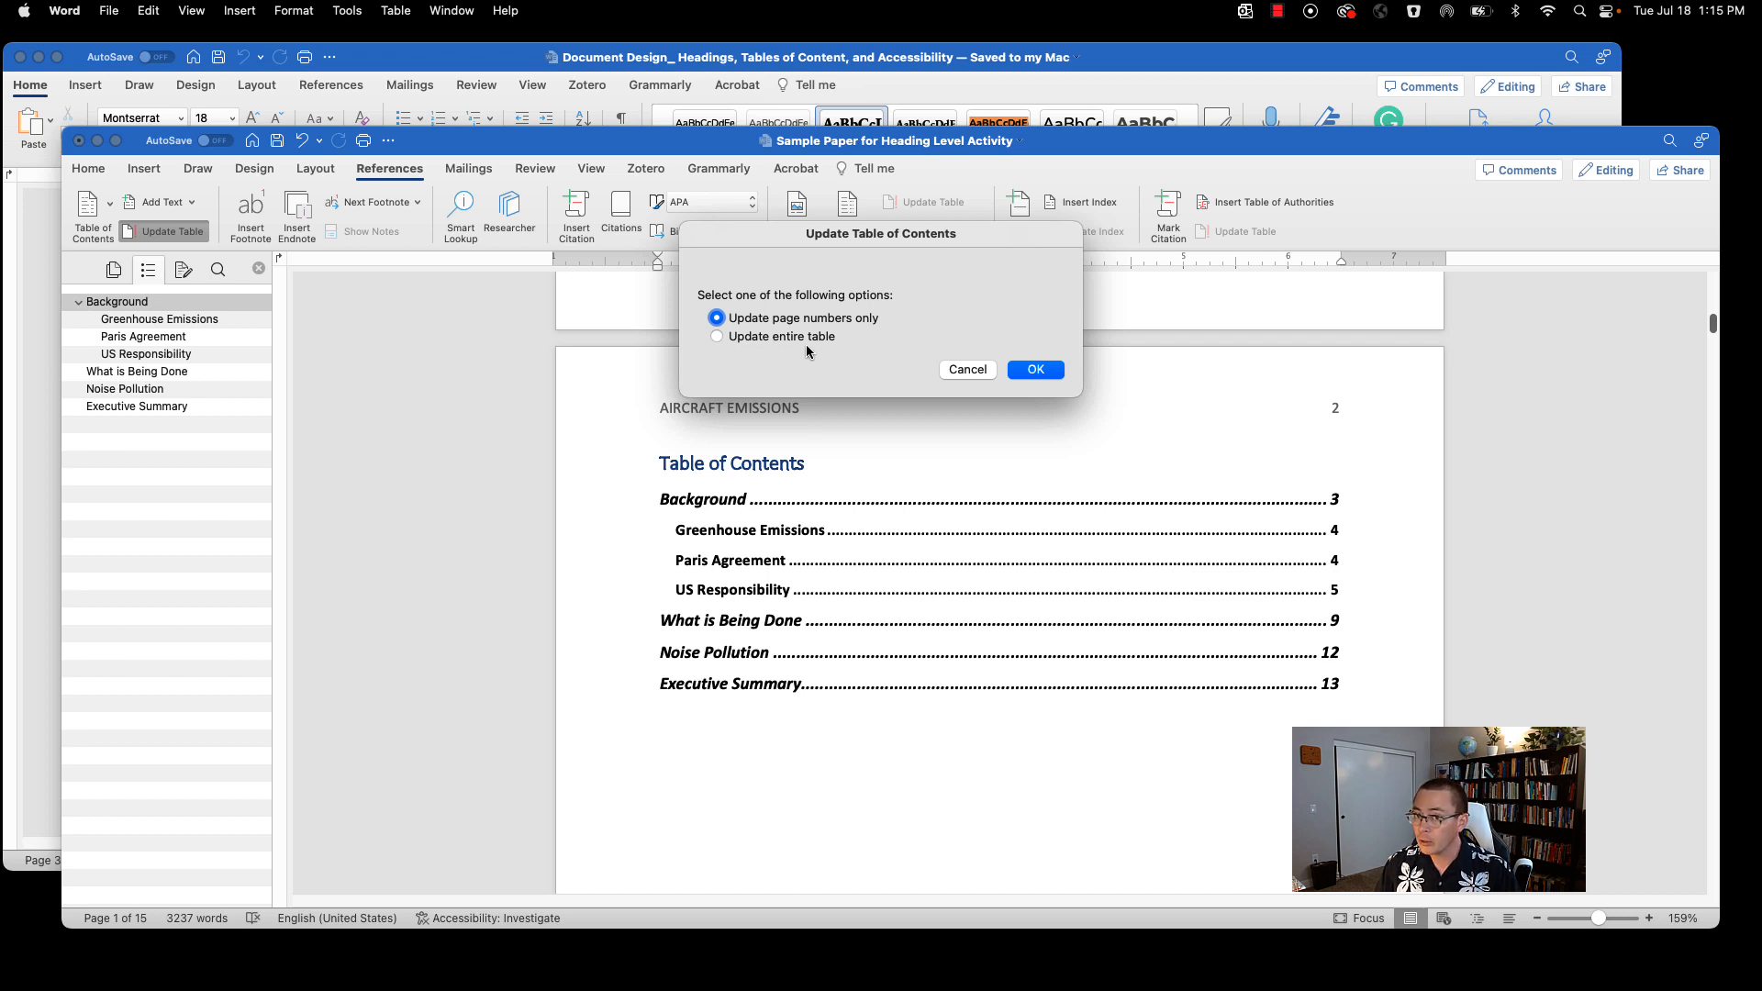
left_click(1054, 368)
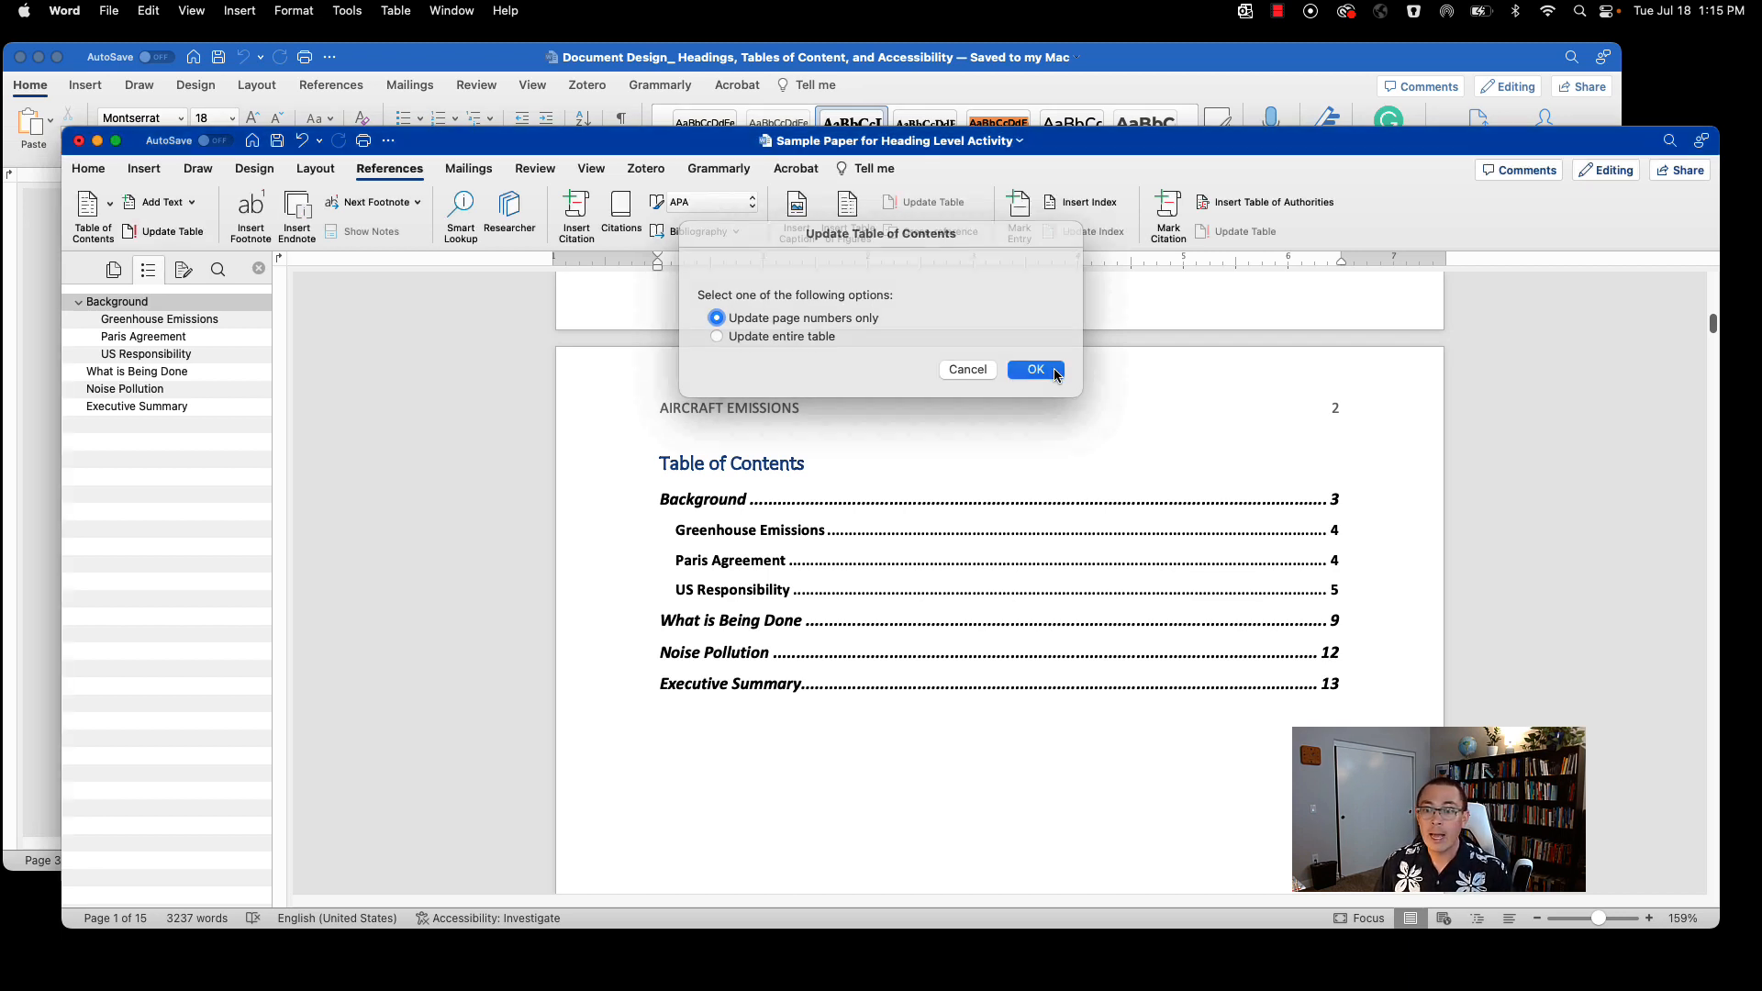
scroll(1341, 689, "down", 3)
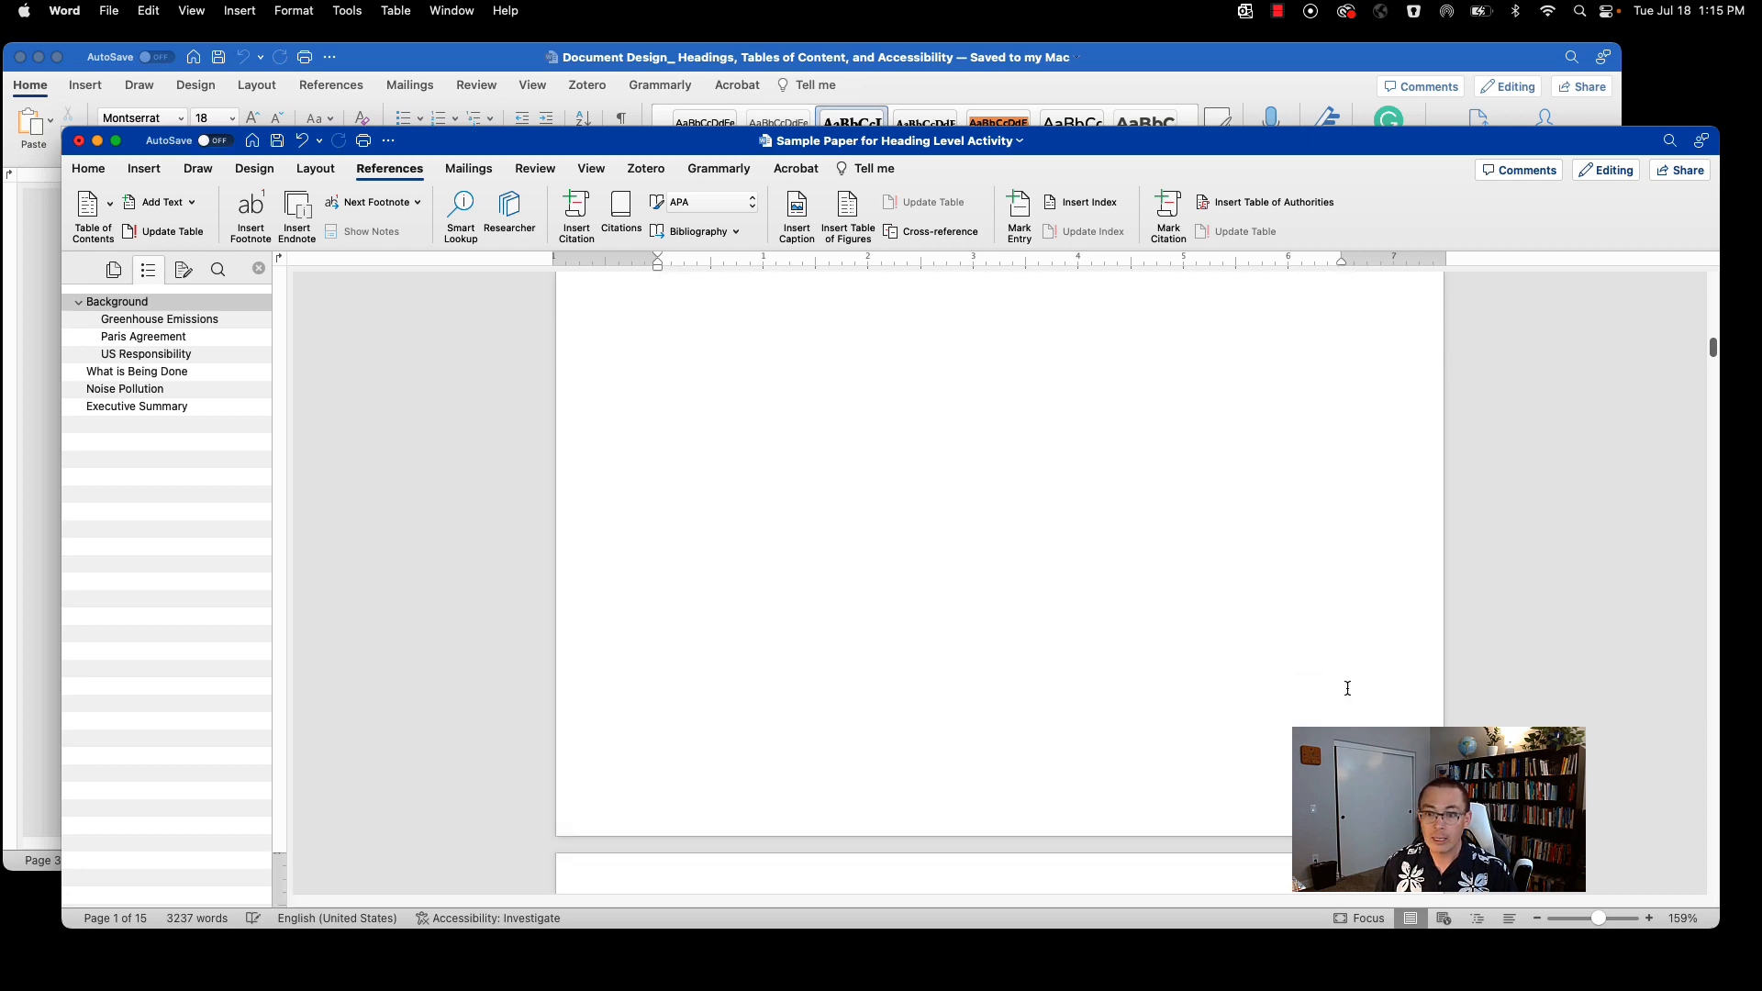
Step: Read the worksheet's "III. Checking for Accessibility" instructions and return to the top of the sample paper's title page
left_click(1135, 73)
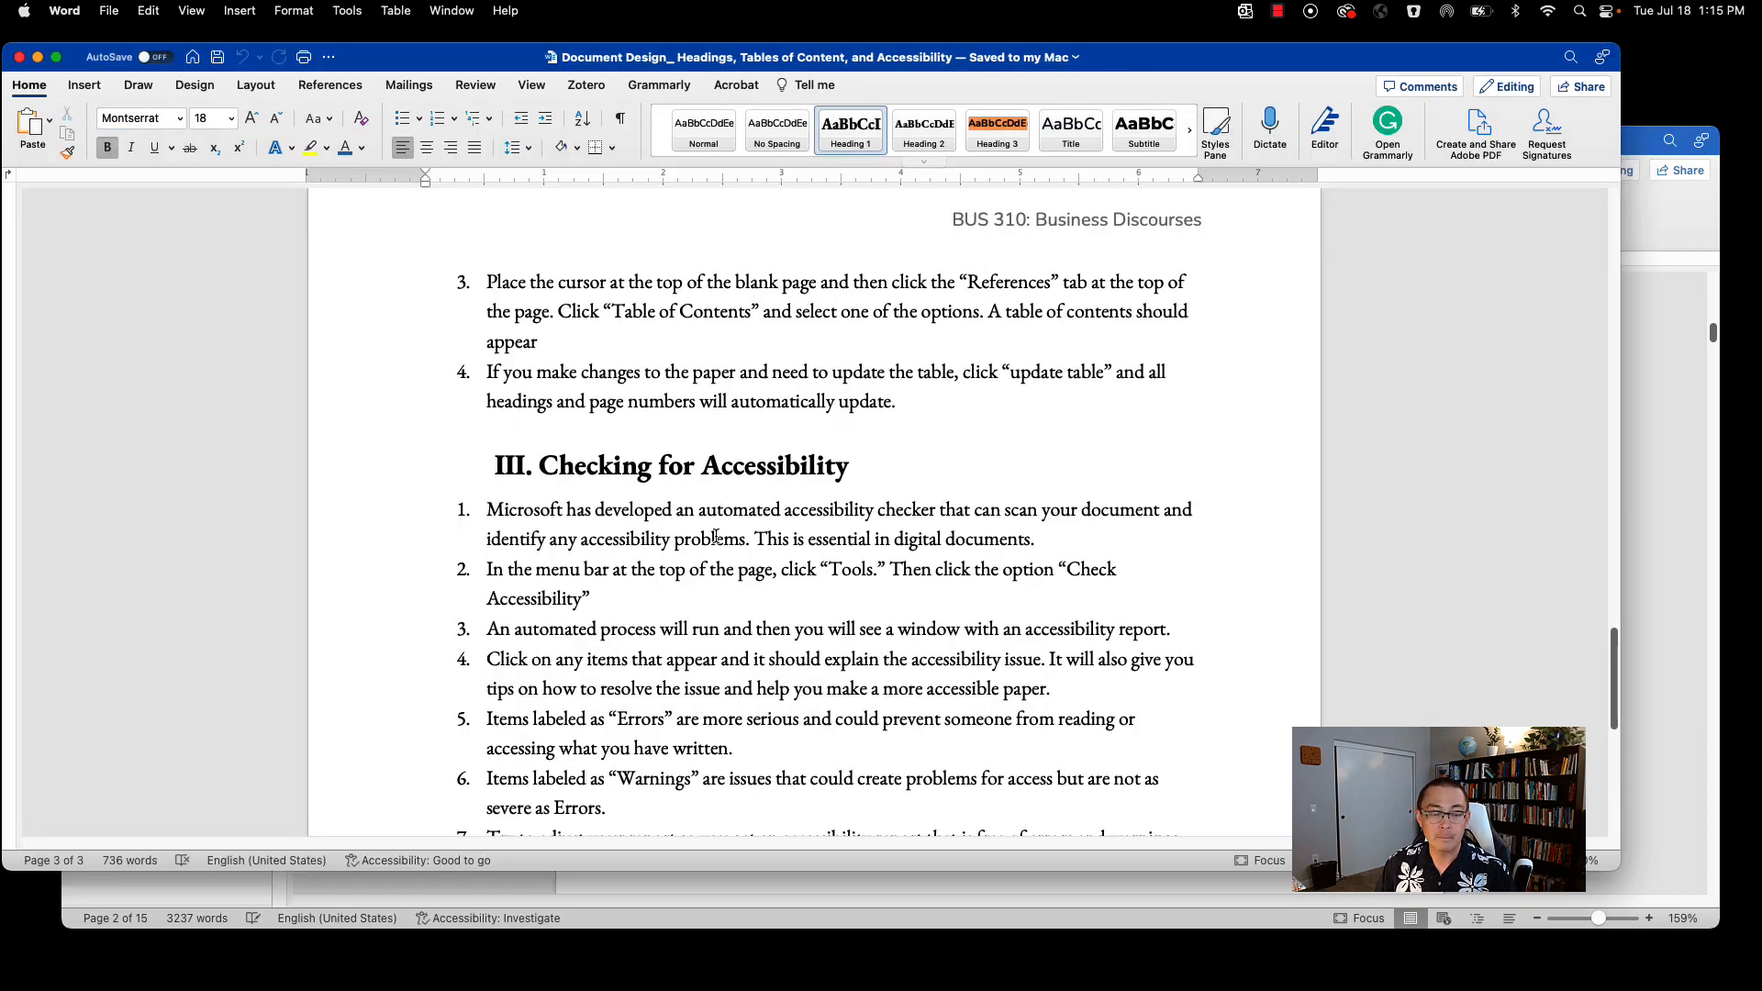
scroll(604, 415, "up", 4)
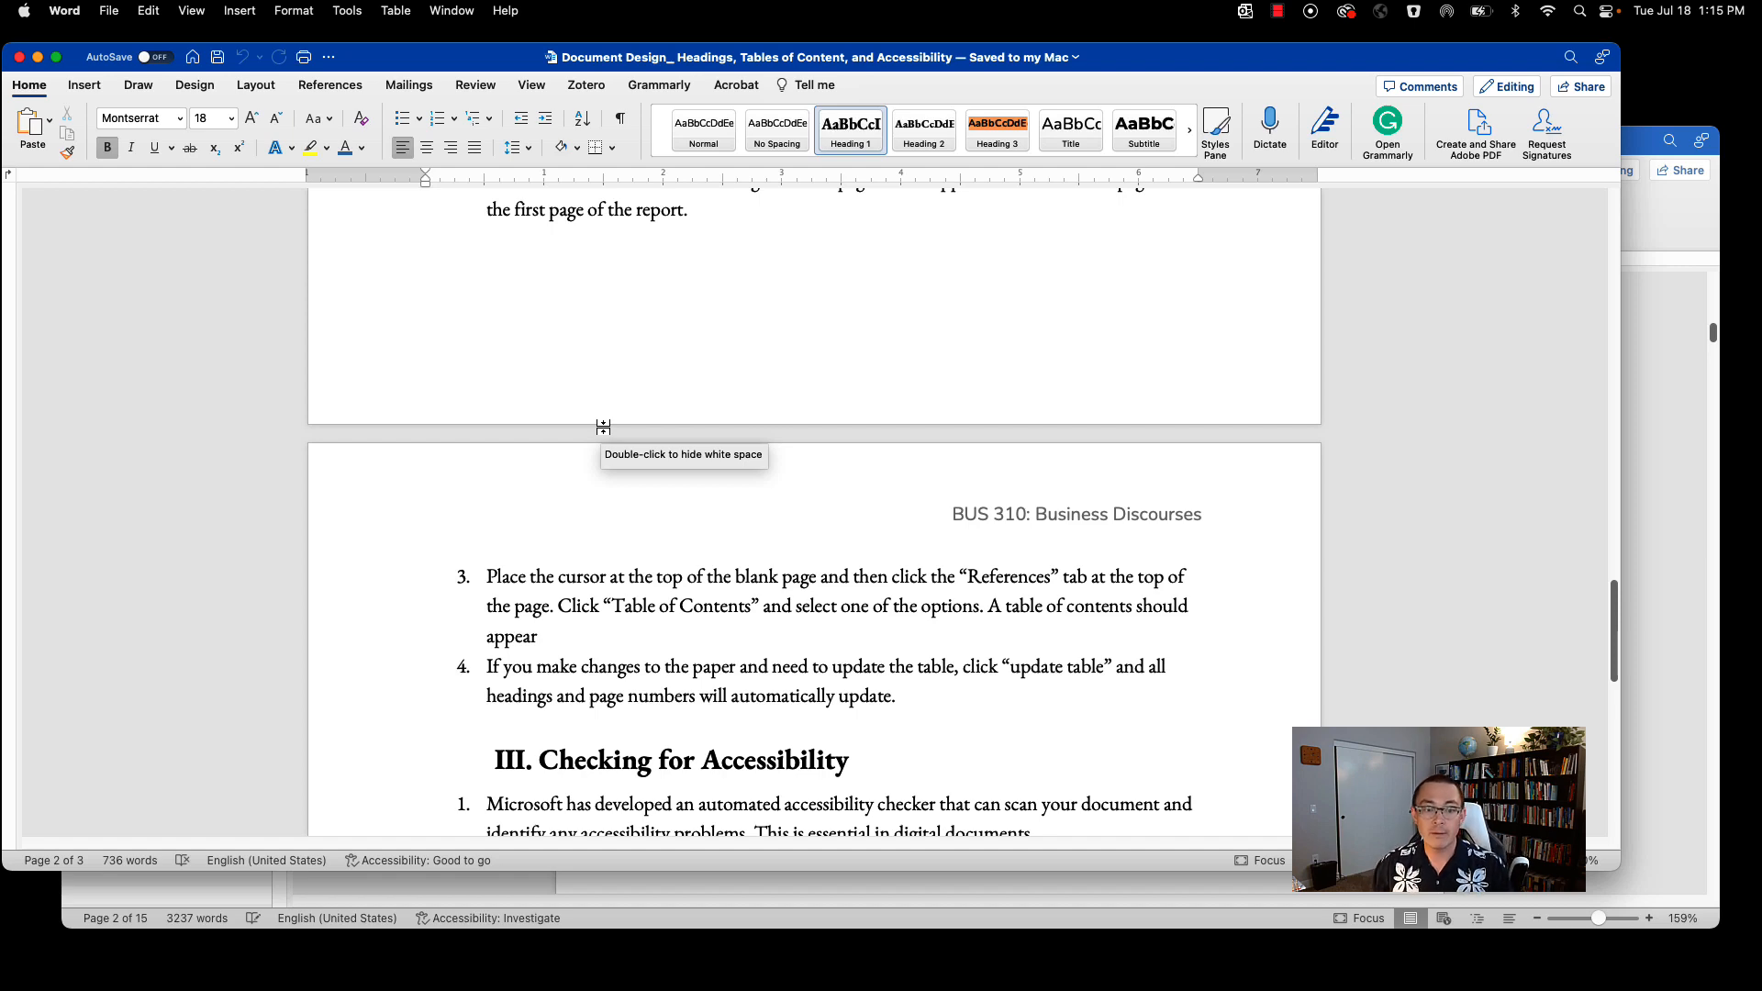
scroll(632, 543, "down", 6)
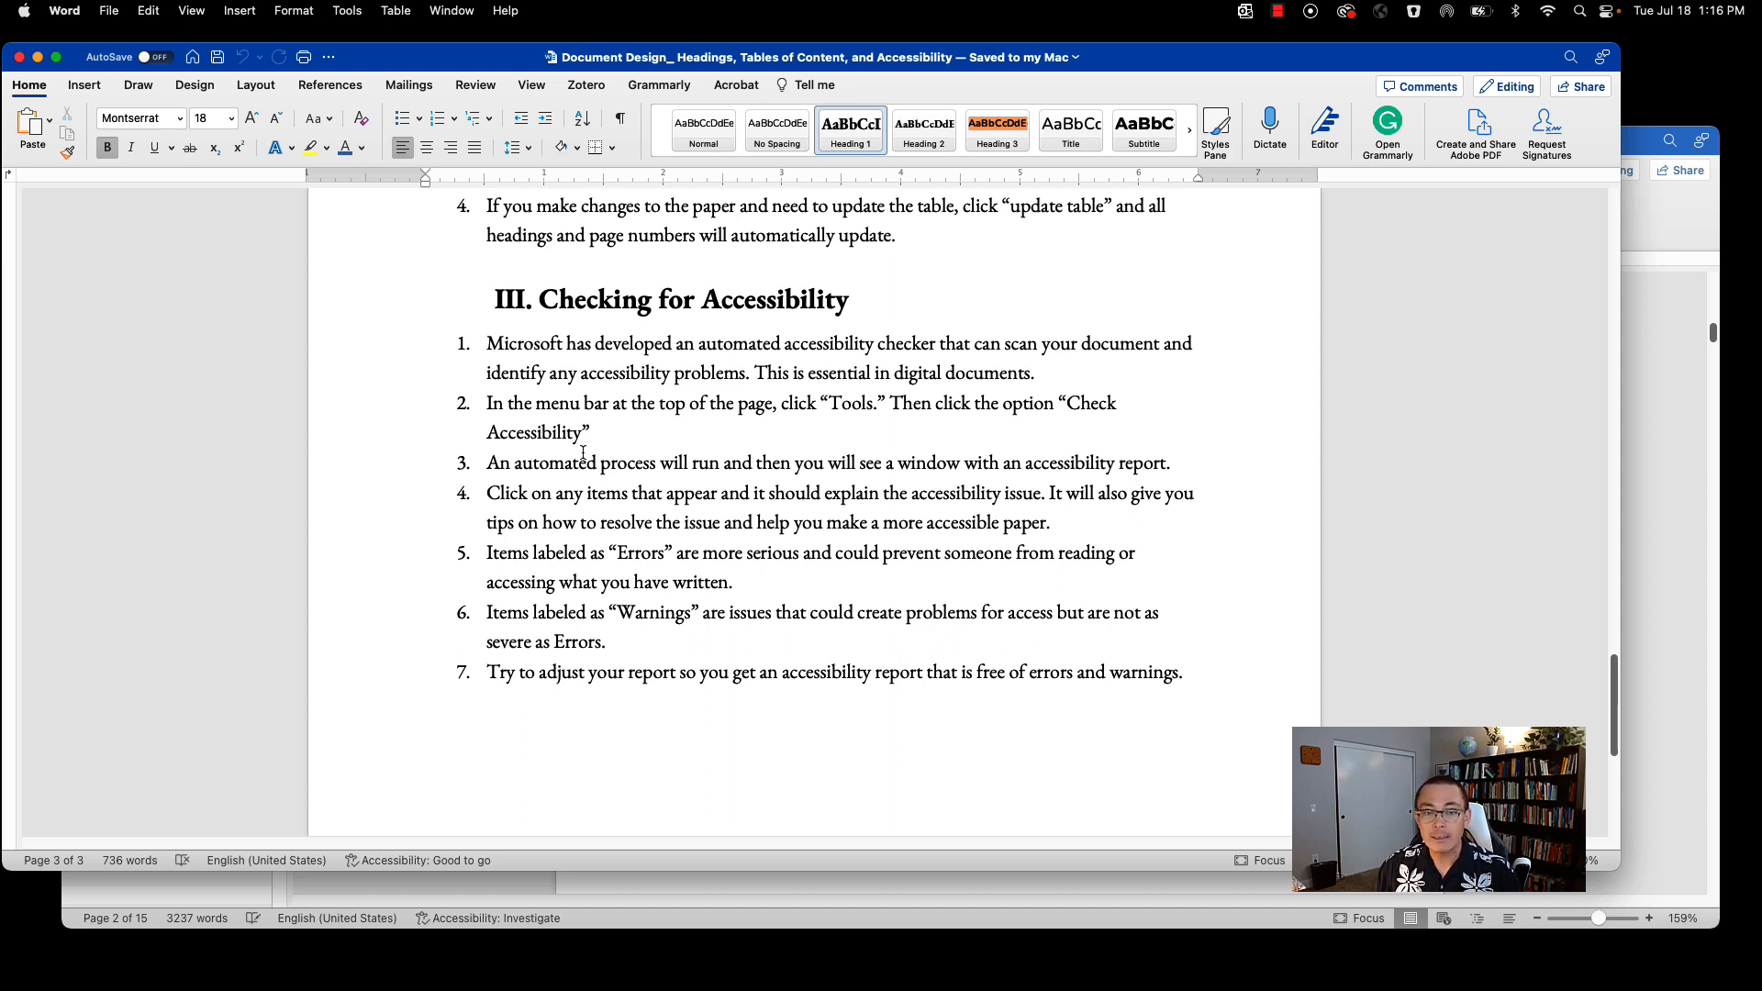
left_click(1626, 421)
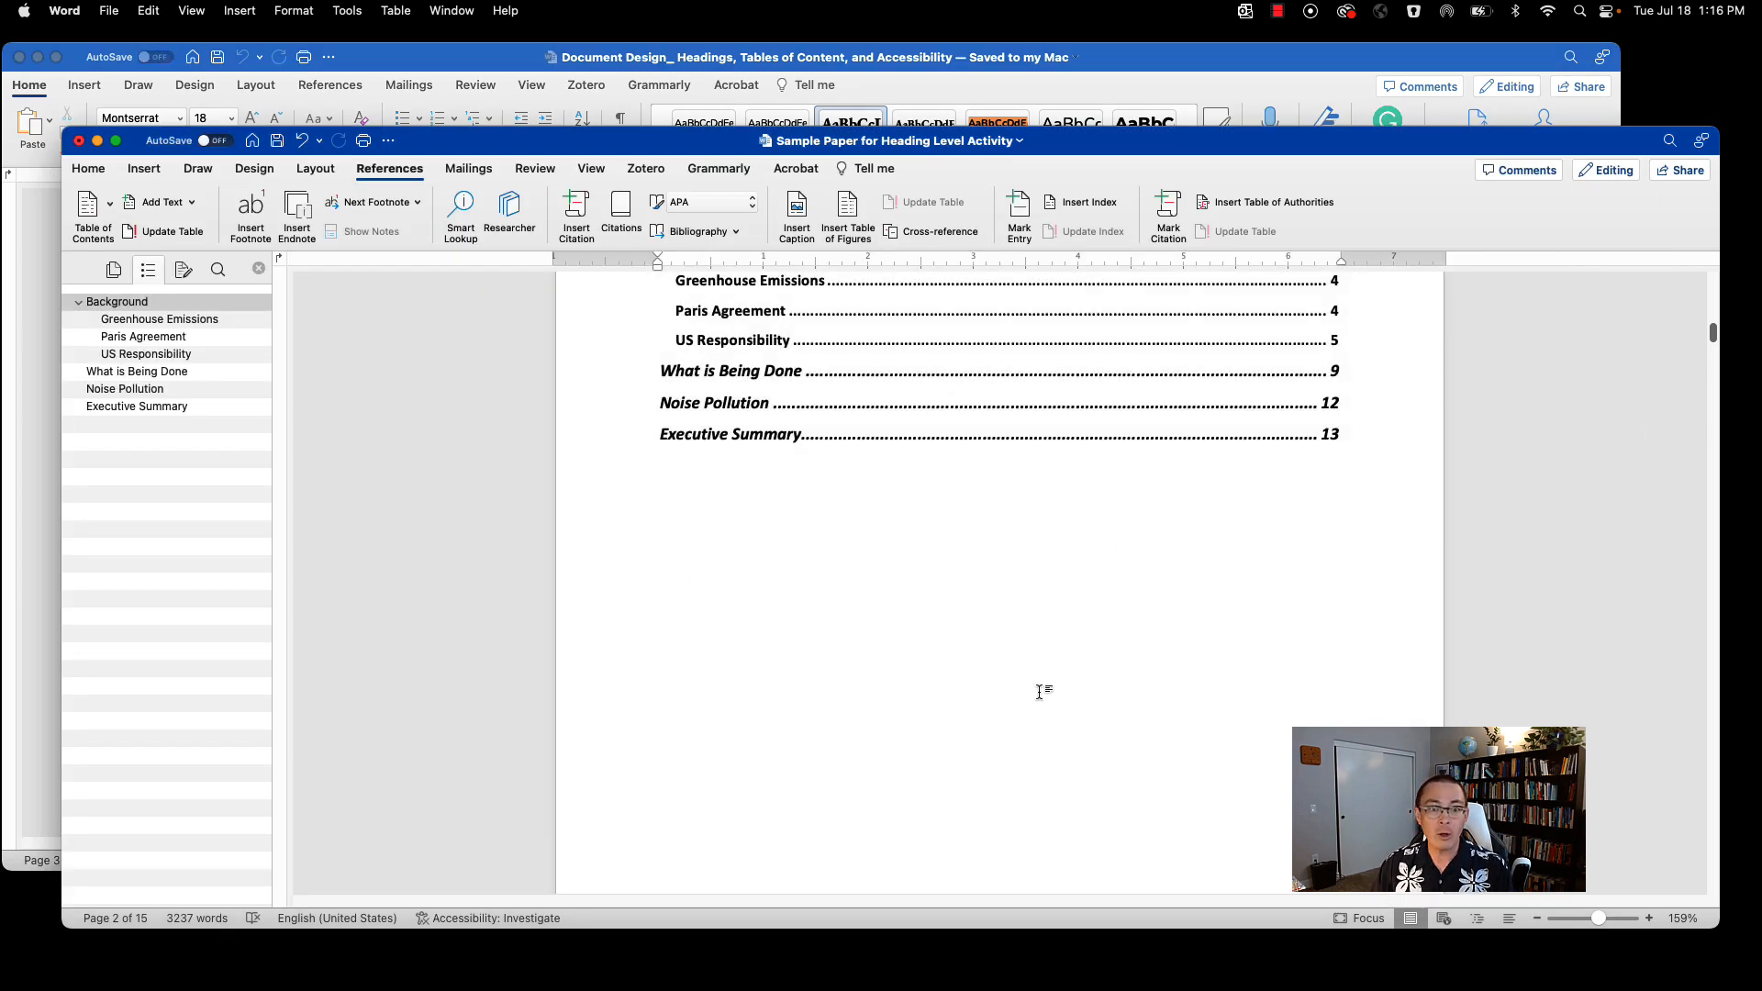
scroll(1042, 587, "up", 10)
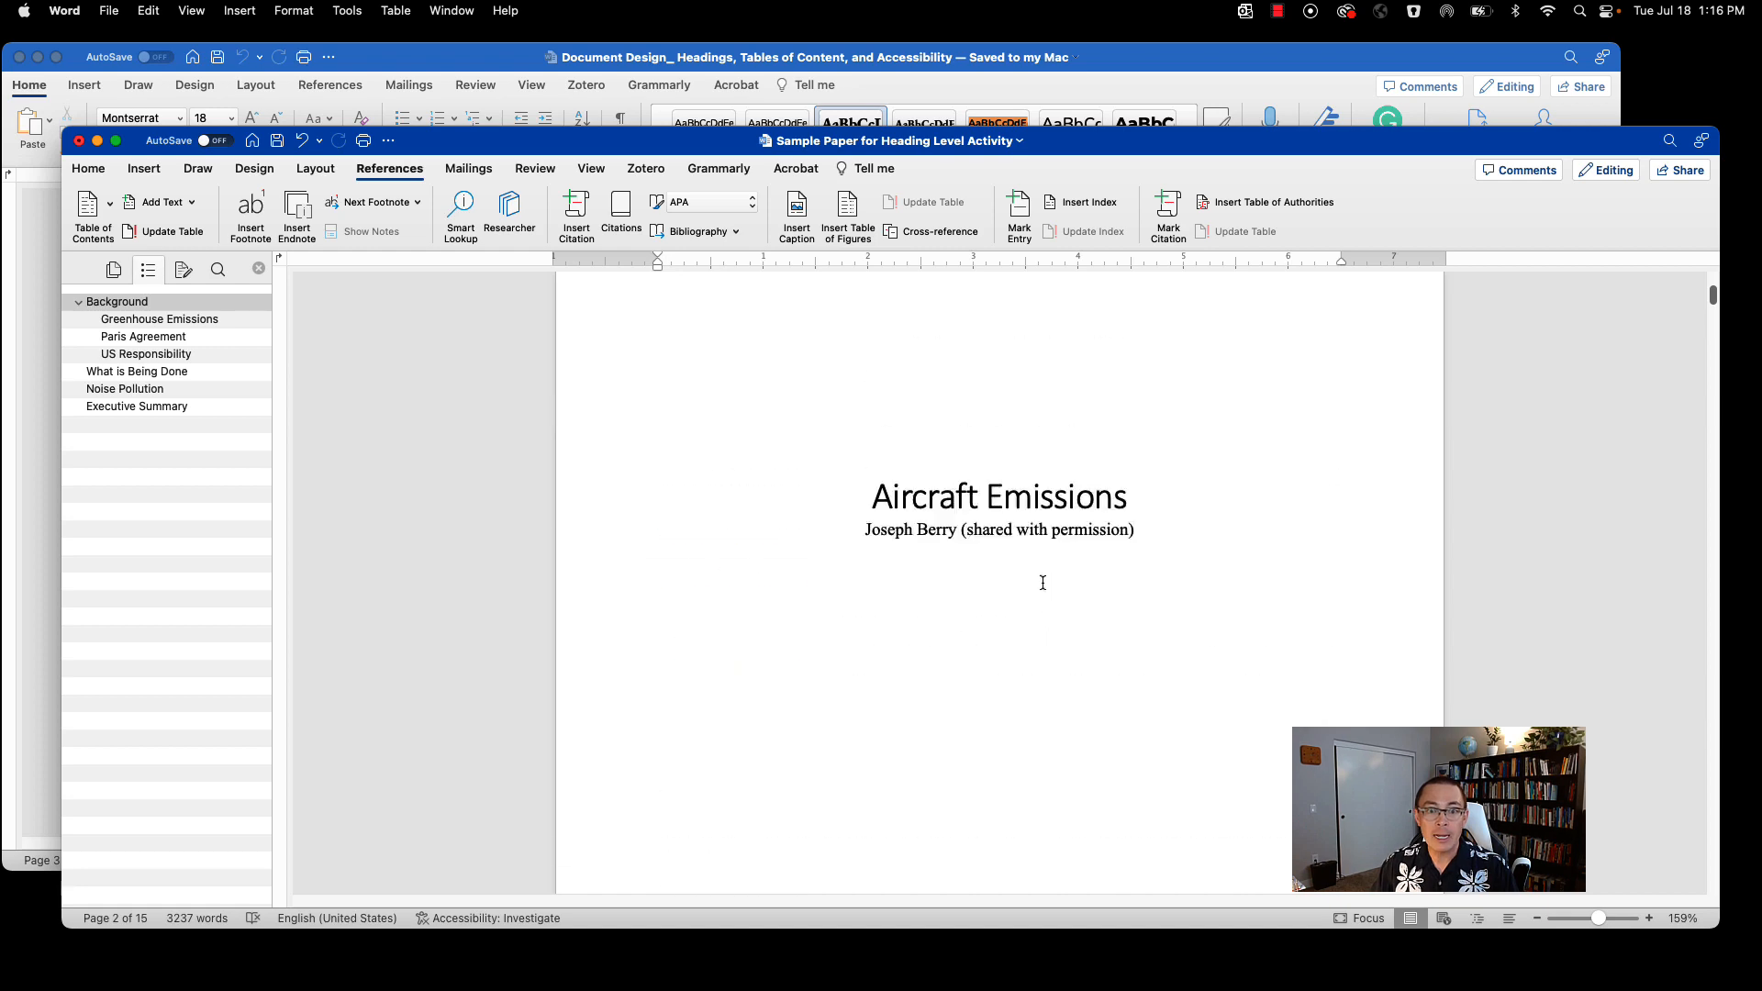
scroll(1043, 582, "up", 3)
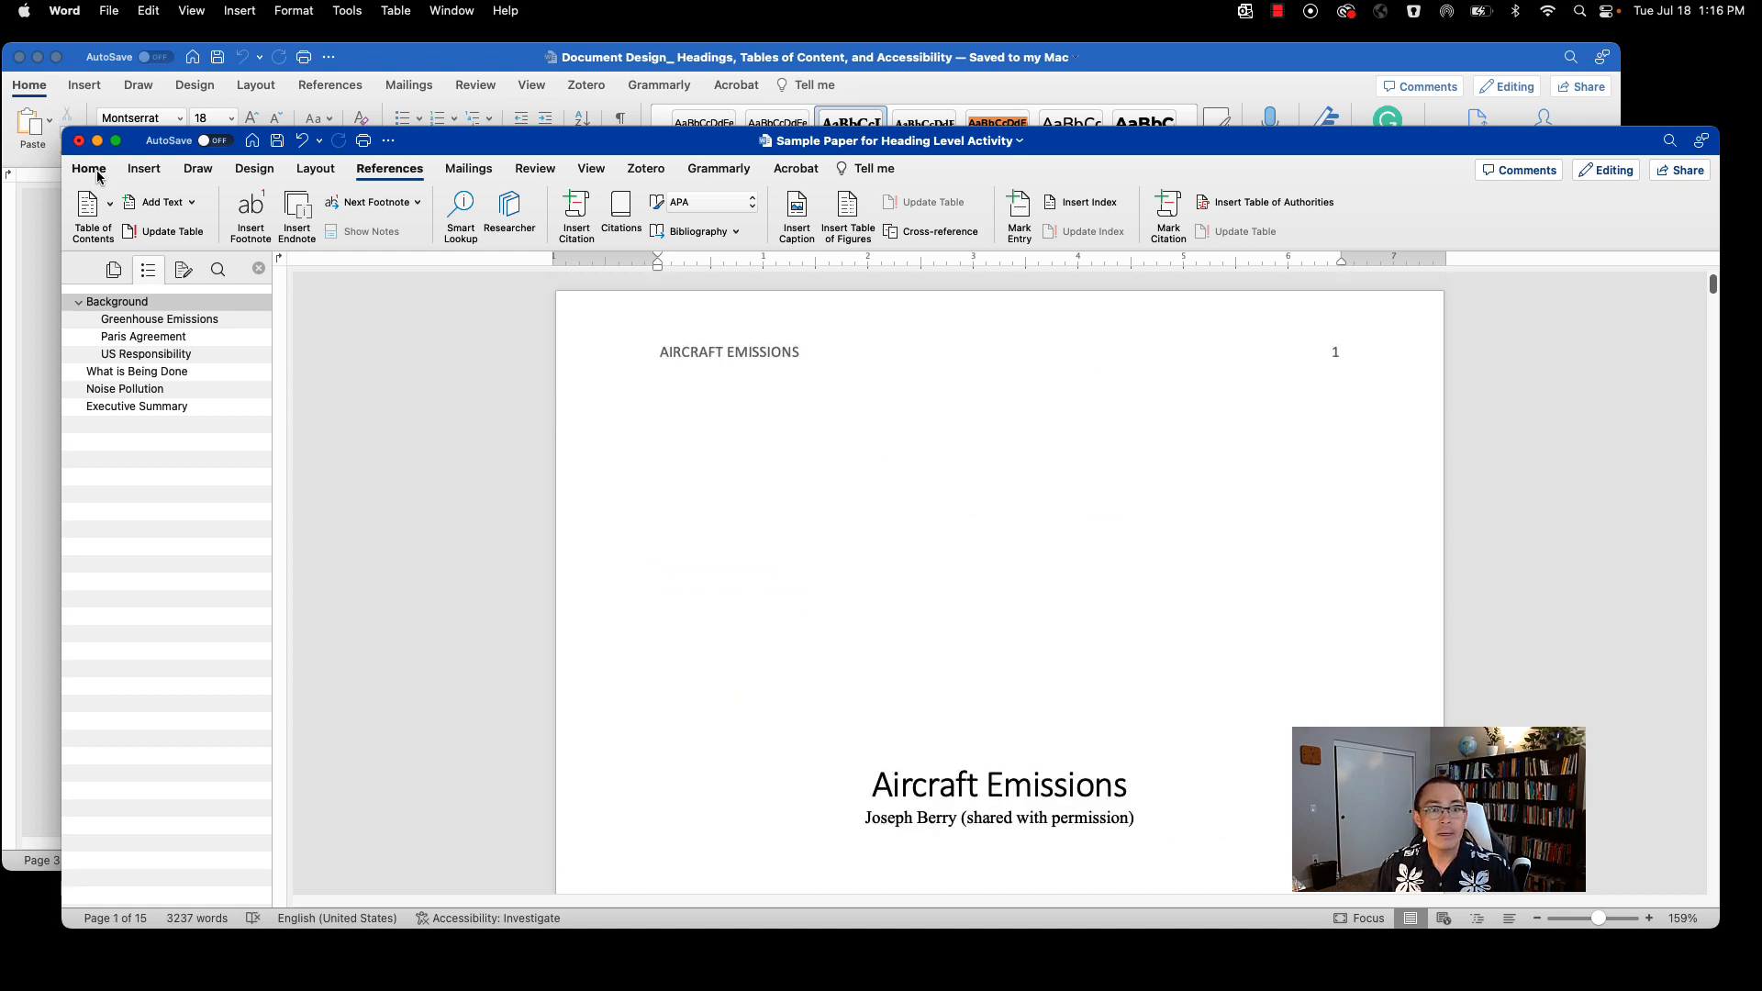
left_click(503, 69)
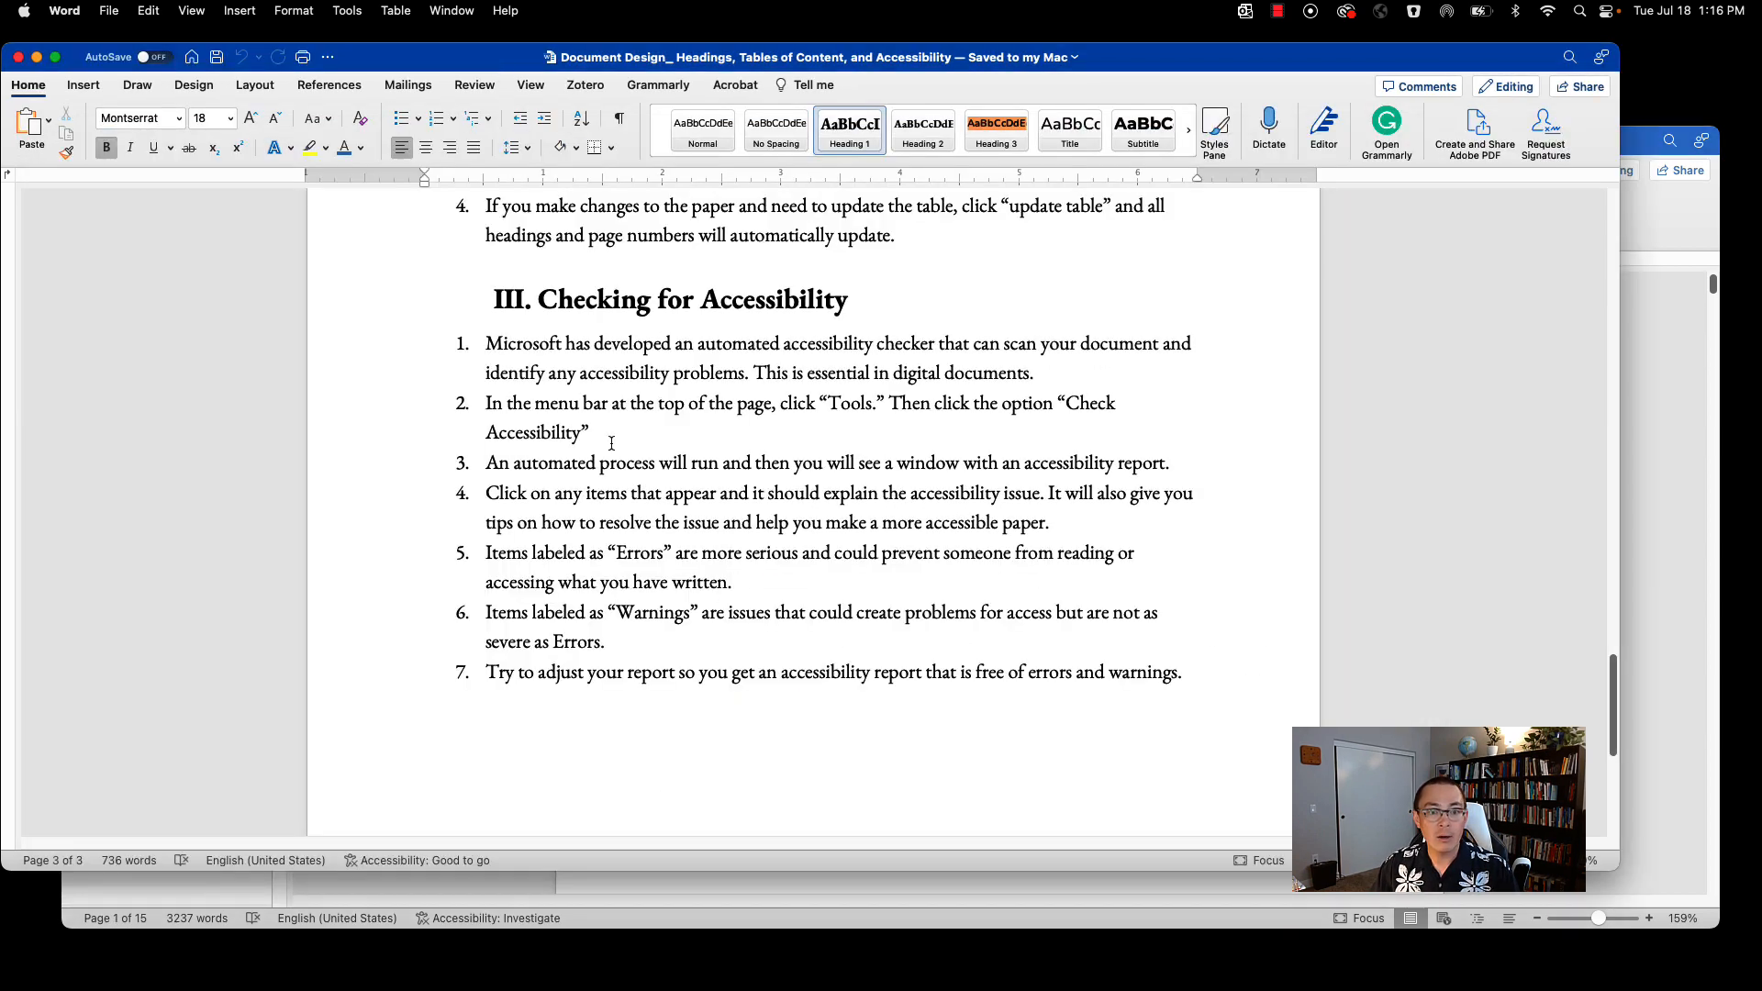
left_click(1701, 447)
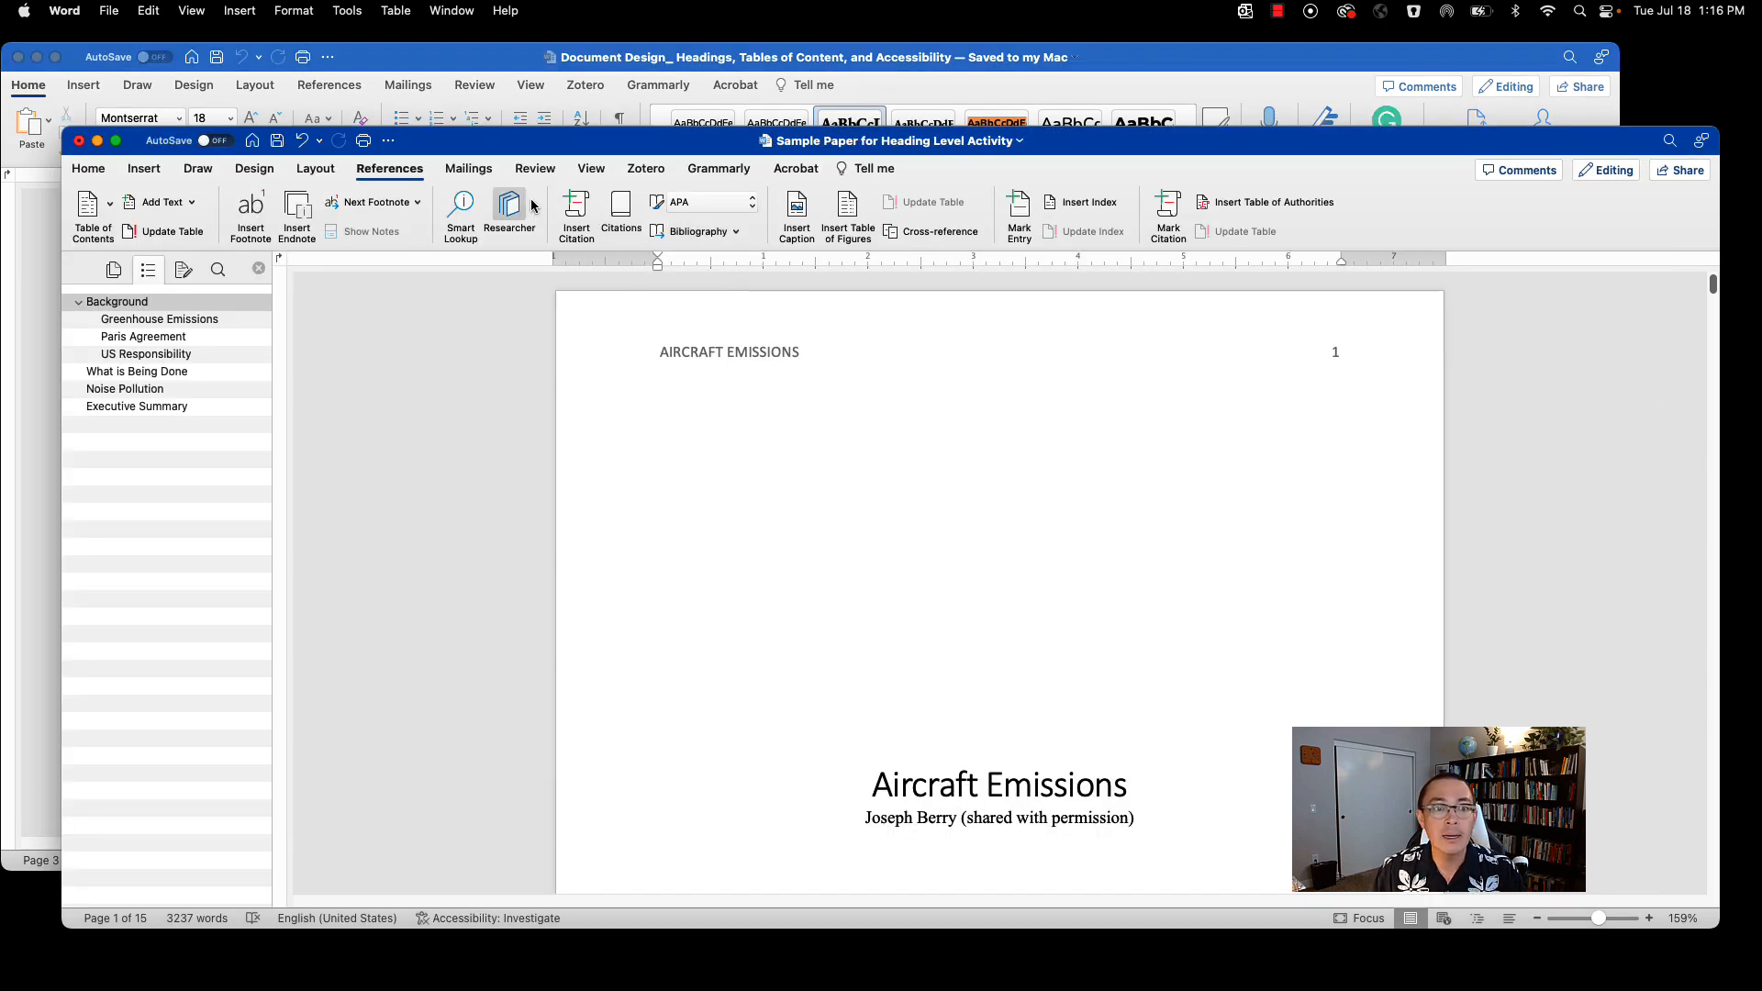
Step: Run the accessibility check on the sample paper
left_click(88, 168)
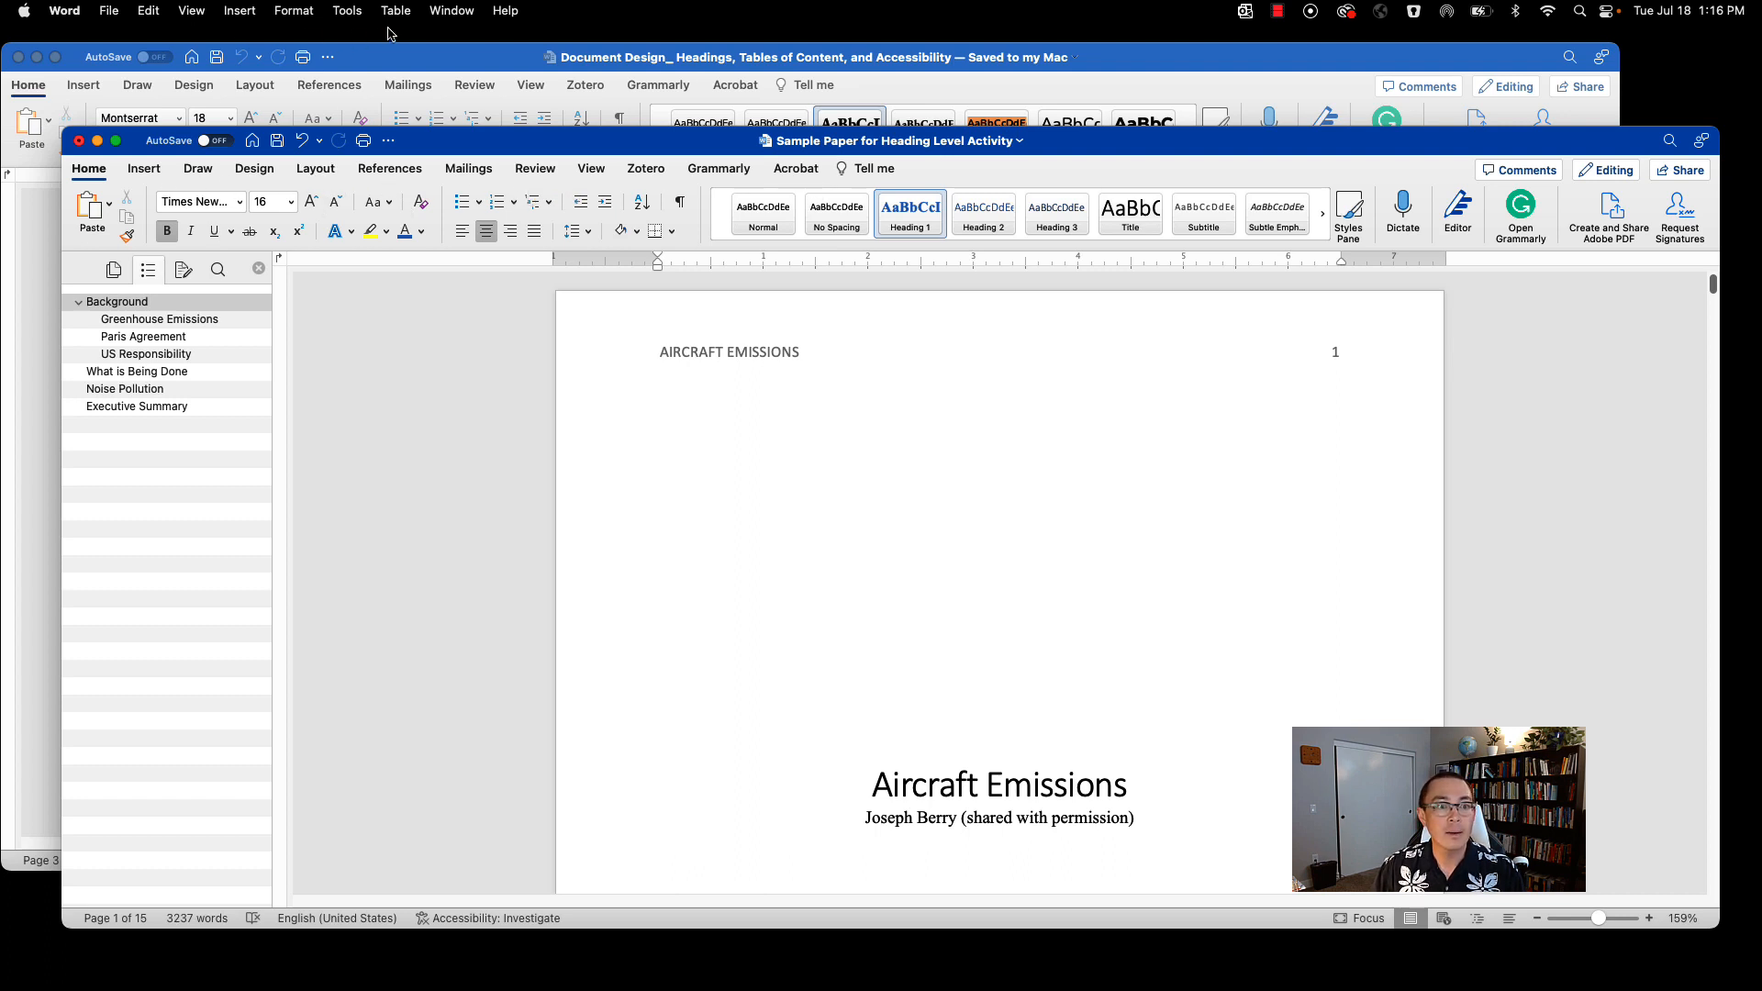
left_click(347, 11)
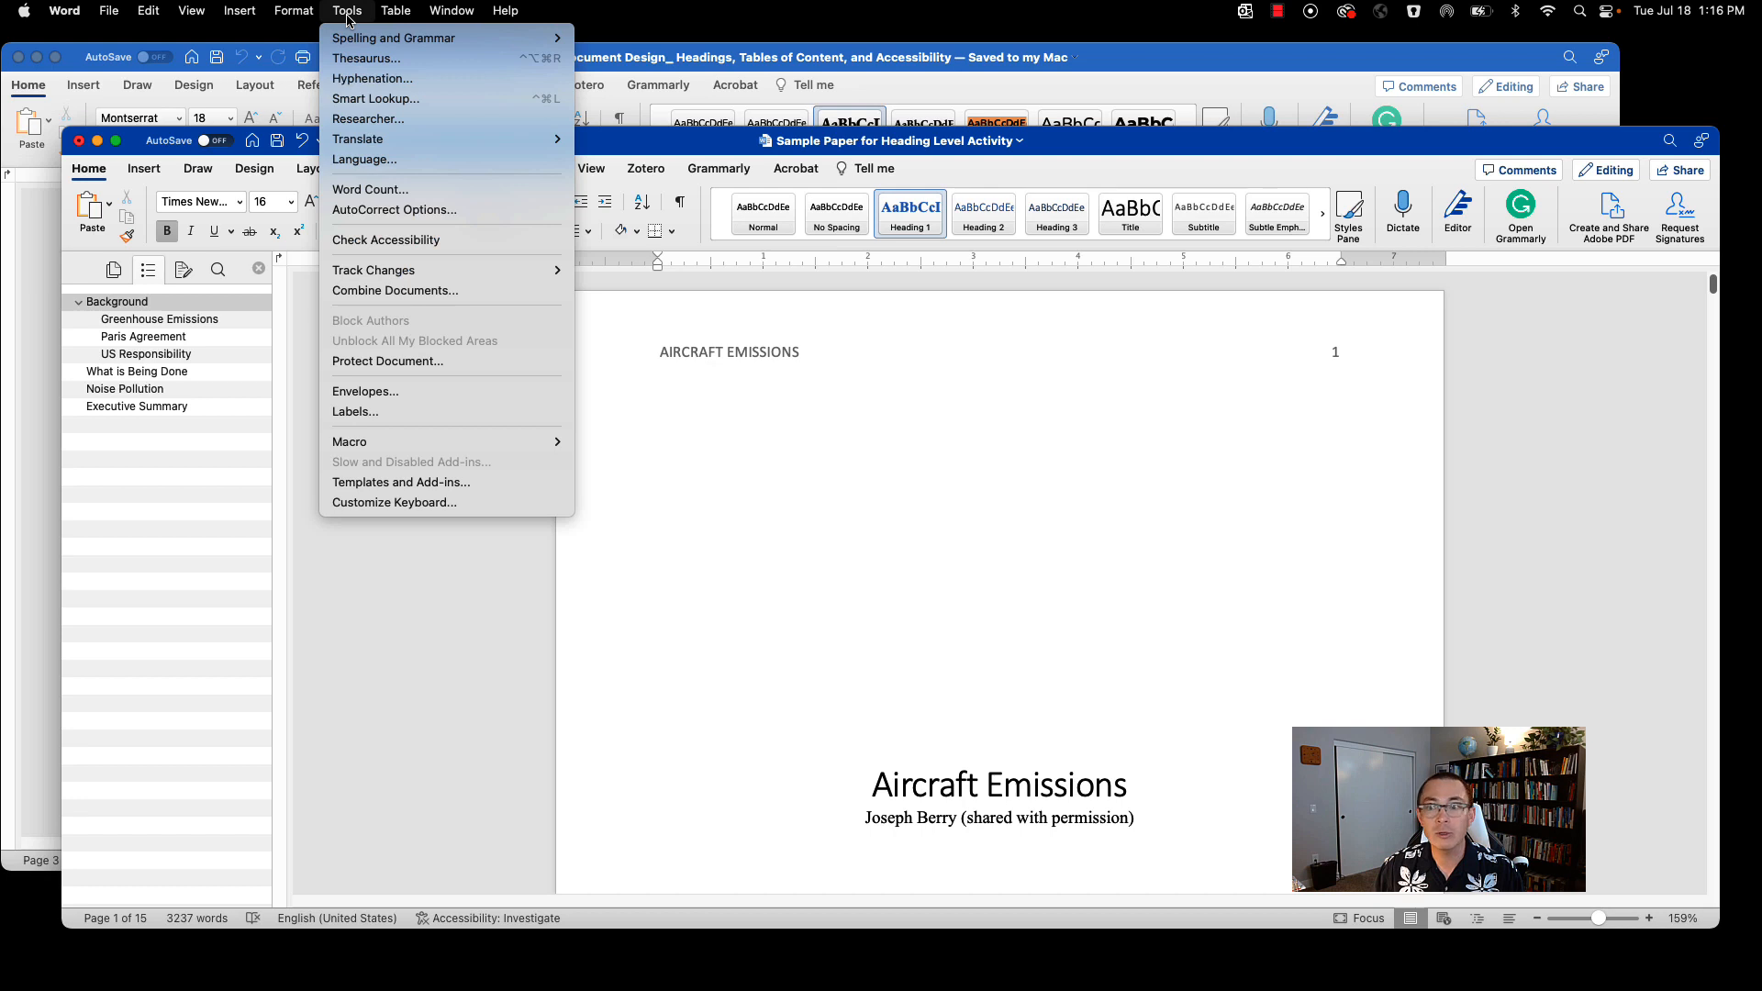
left_click(349, 13)
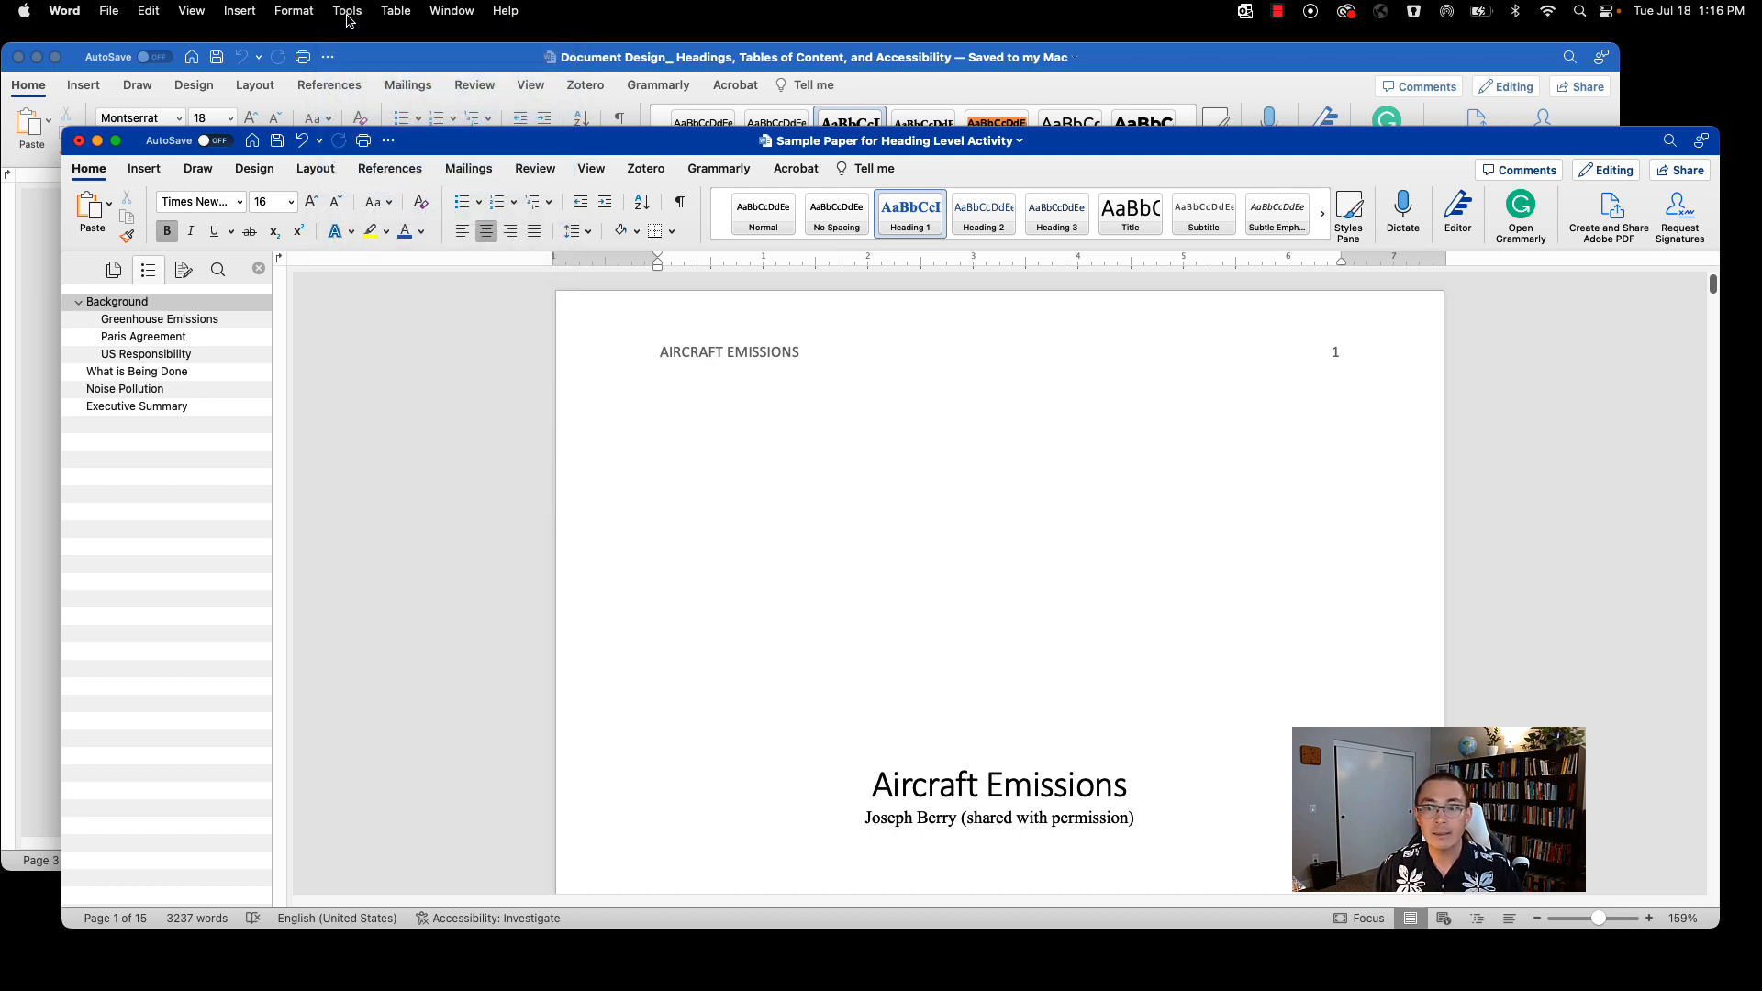
left_click(348, 13)
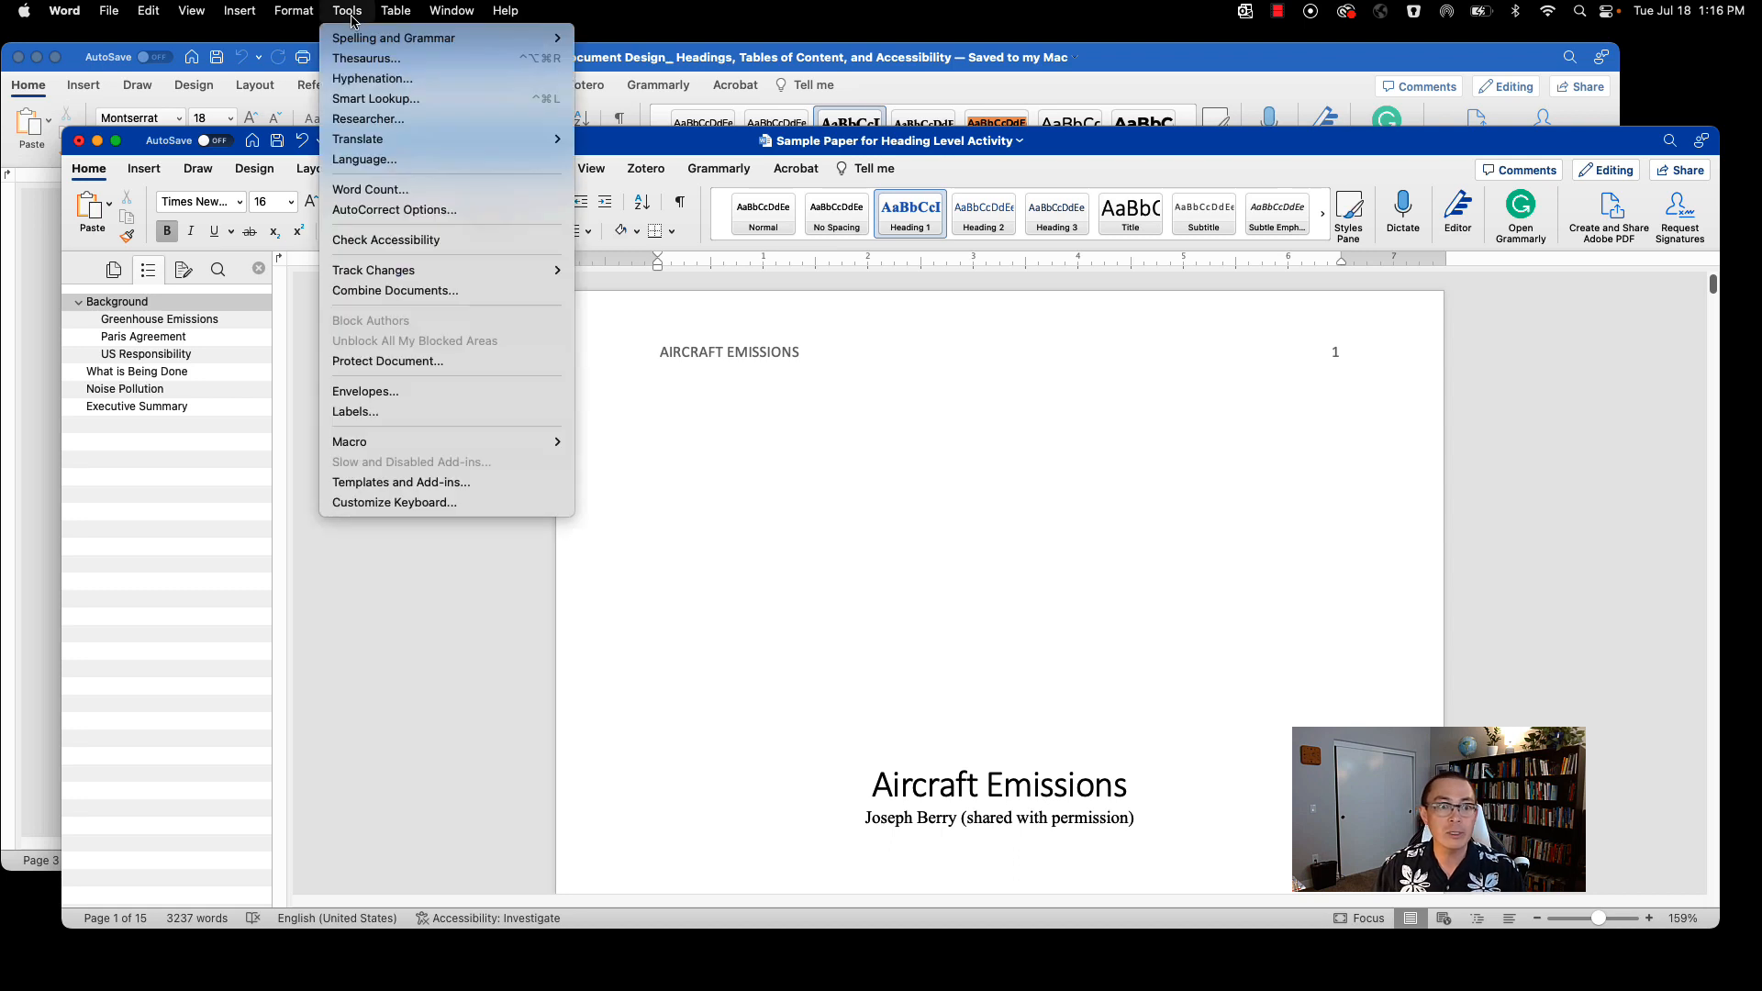
left_click(392, 240)
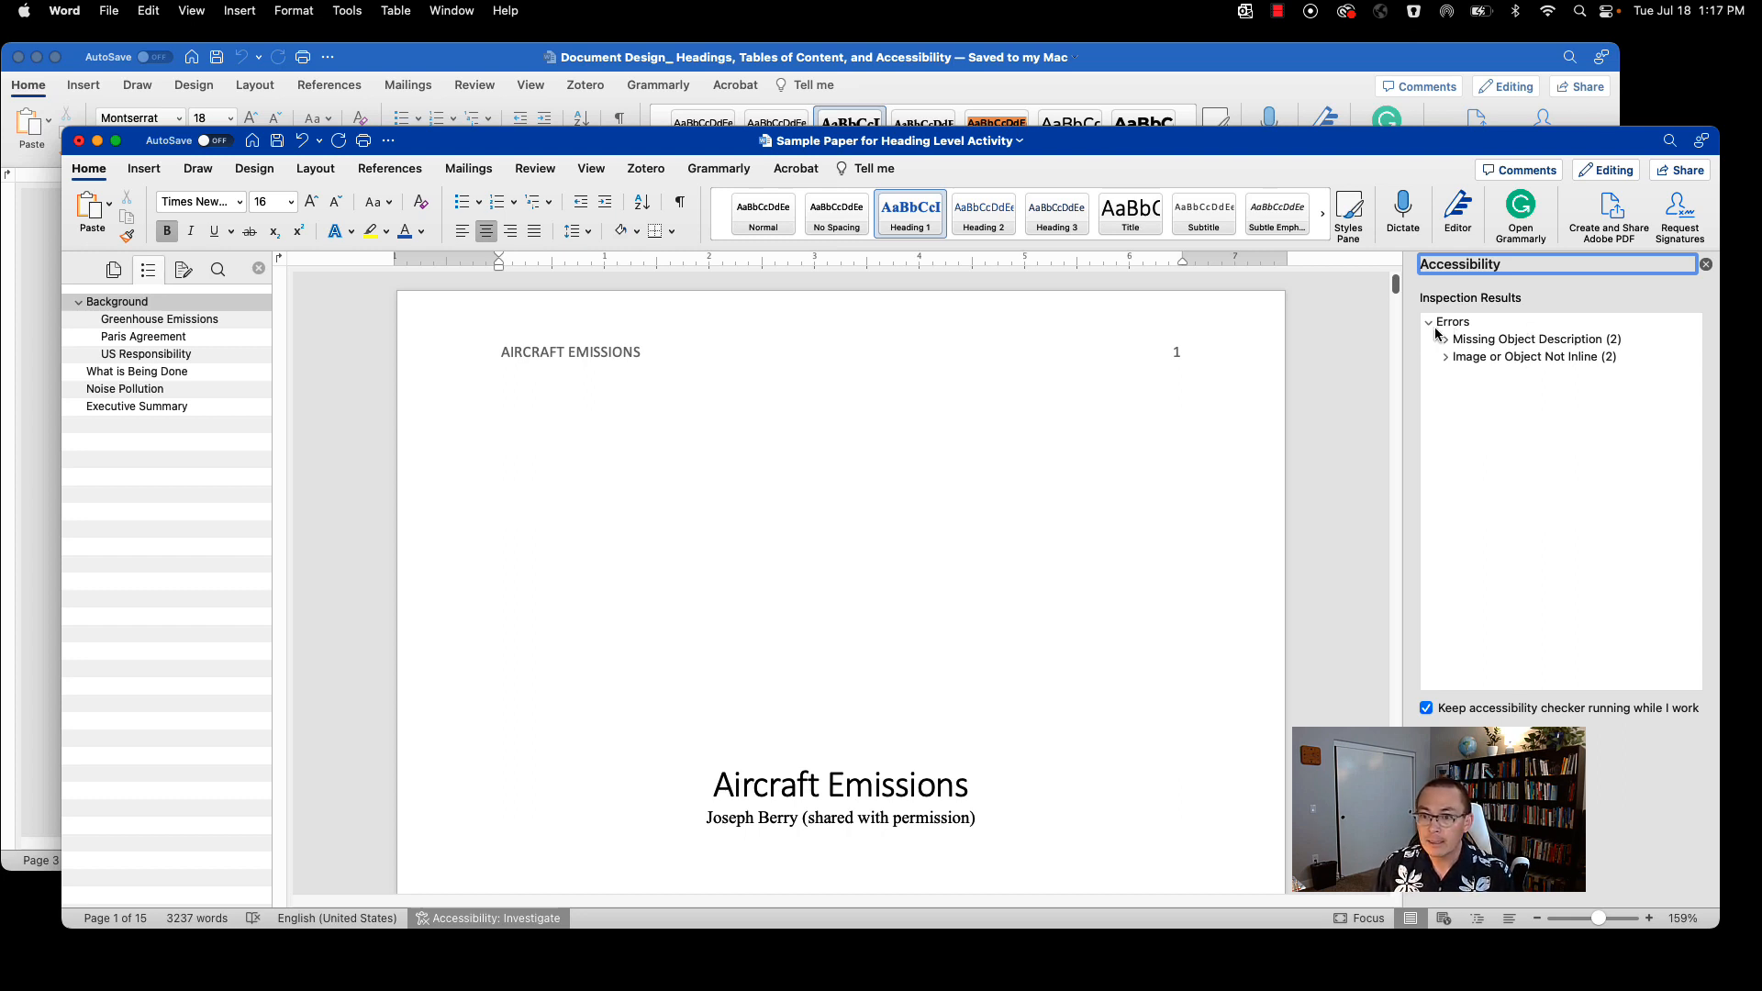
Step: Expand the "Missing Object Description" errors and go to Chart 2 in the paper to examine its issue
left_click(1481, 345)
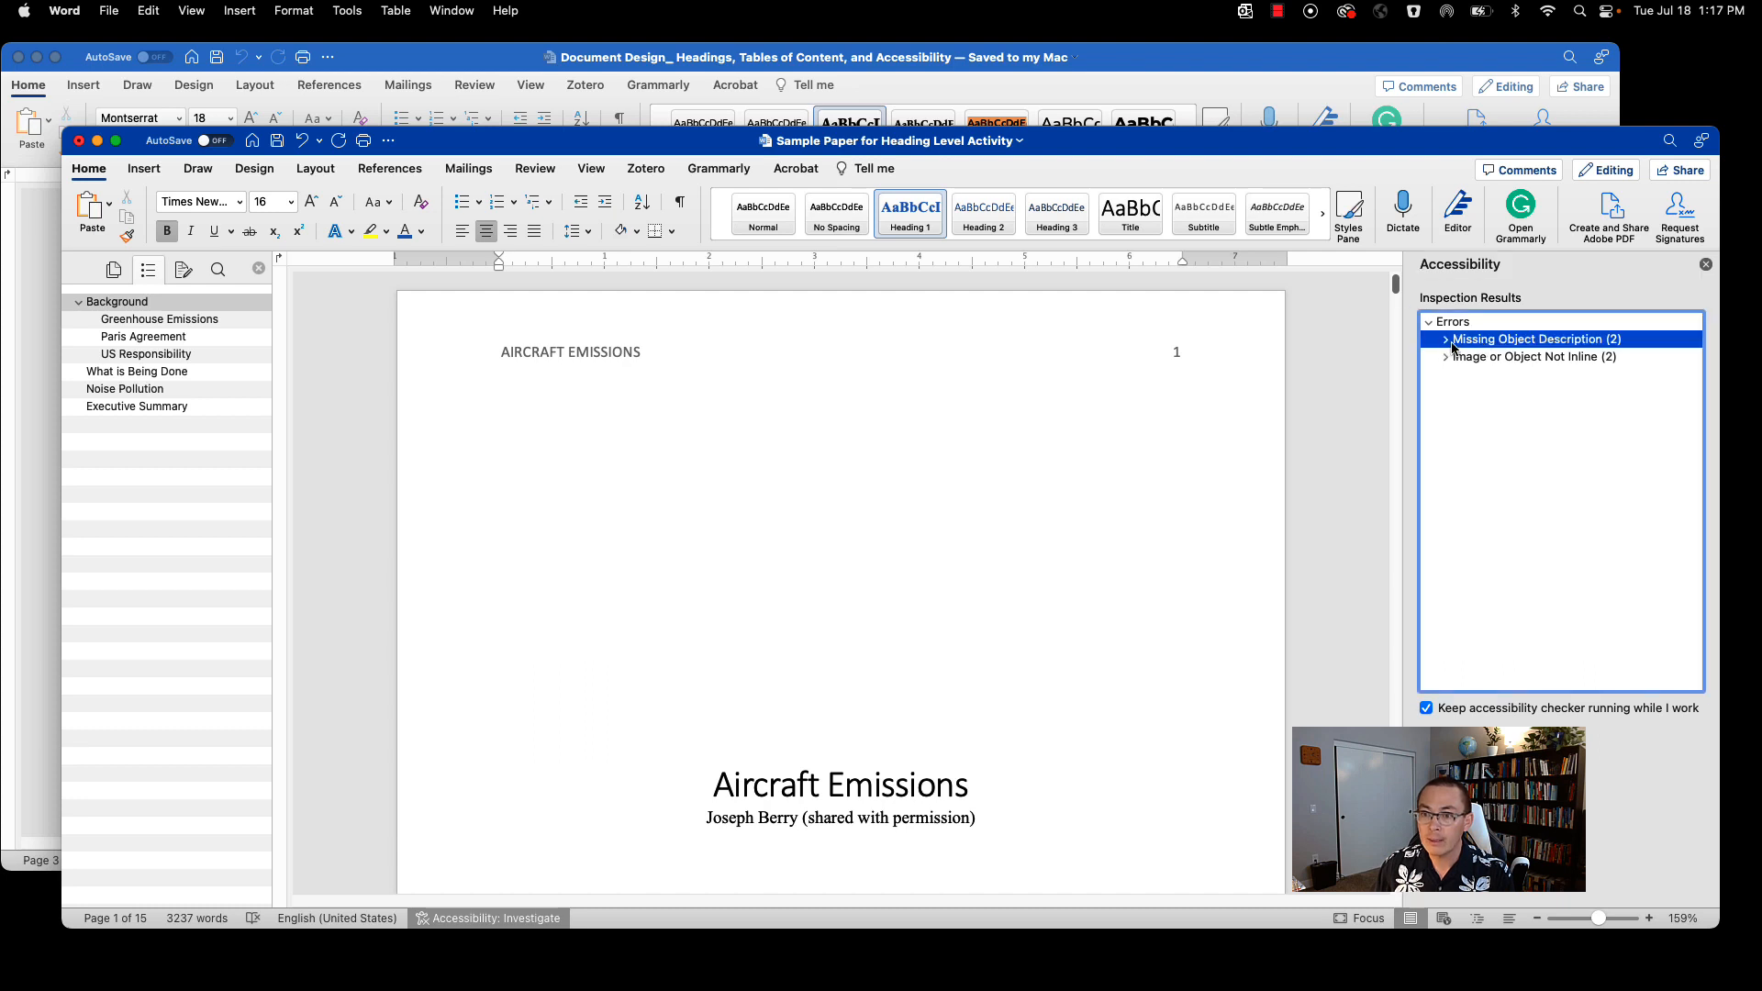
left_click(1445, 344)
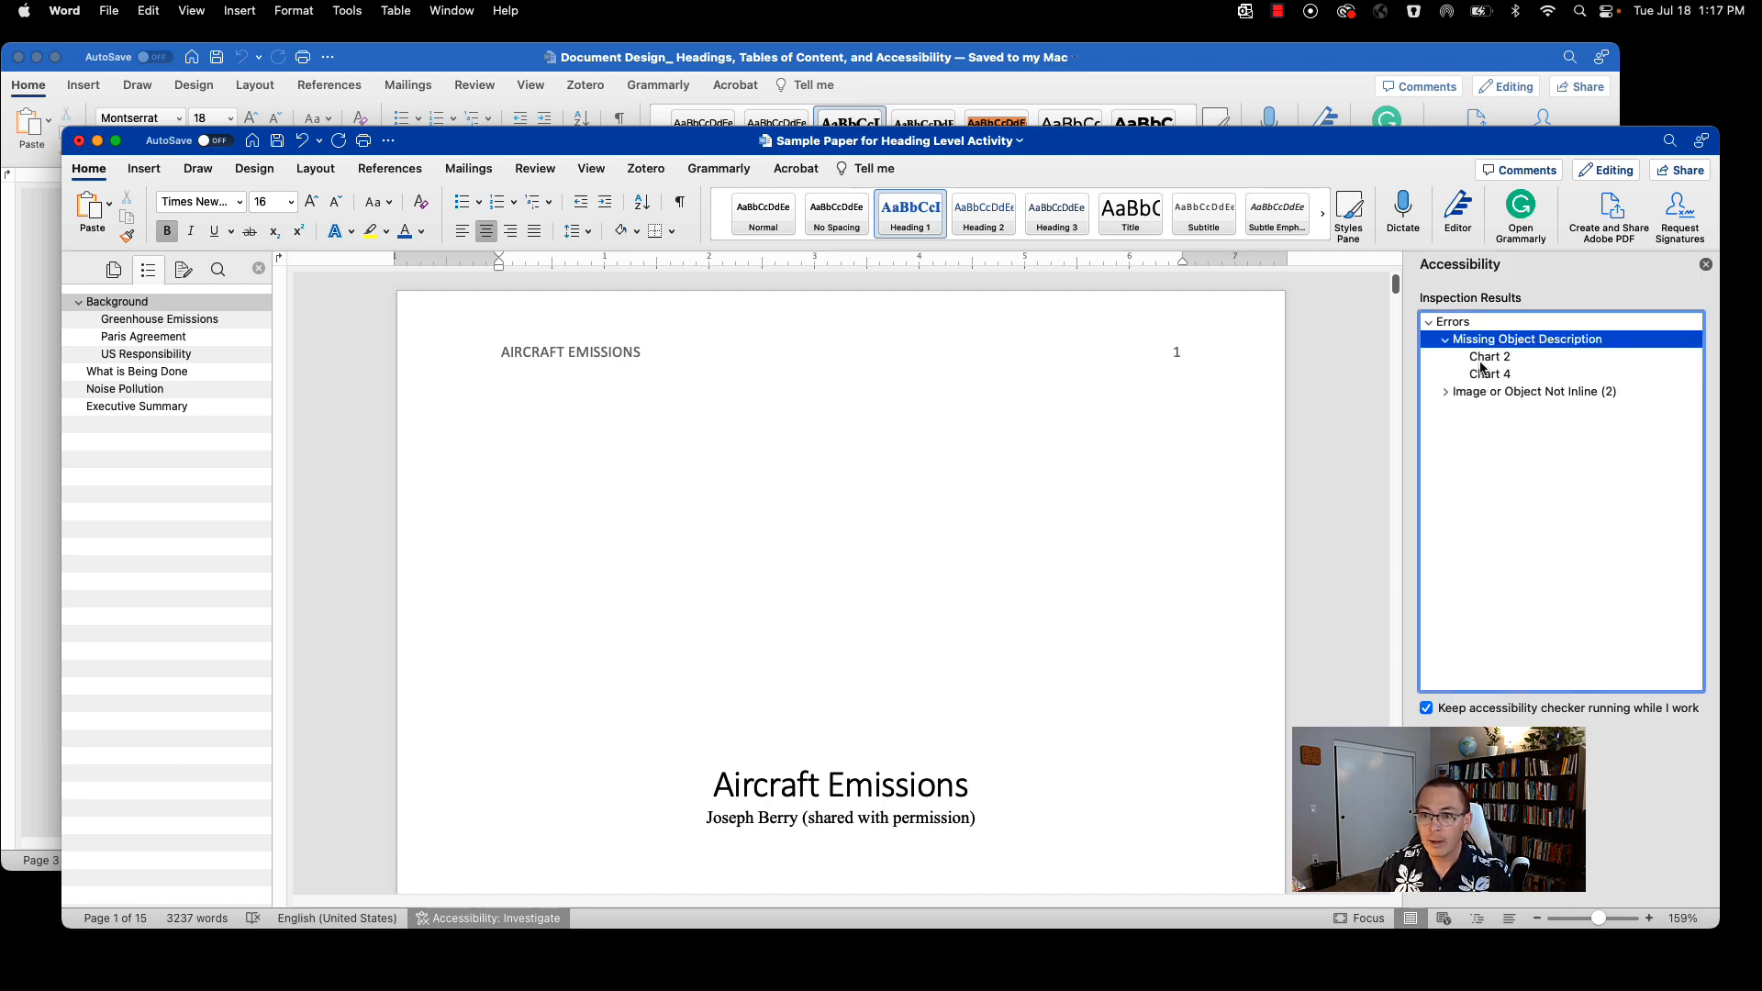
left_click(1483, 361)
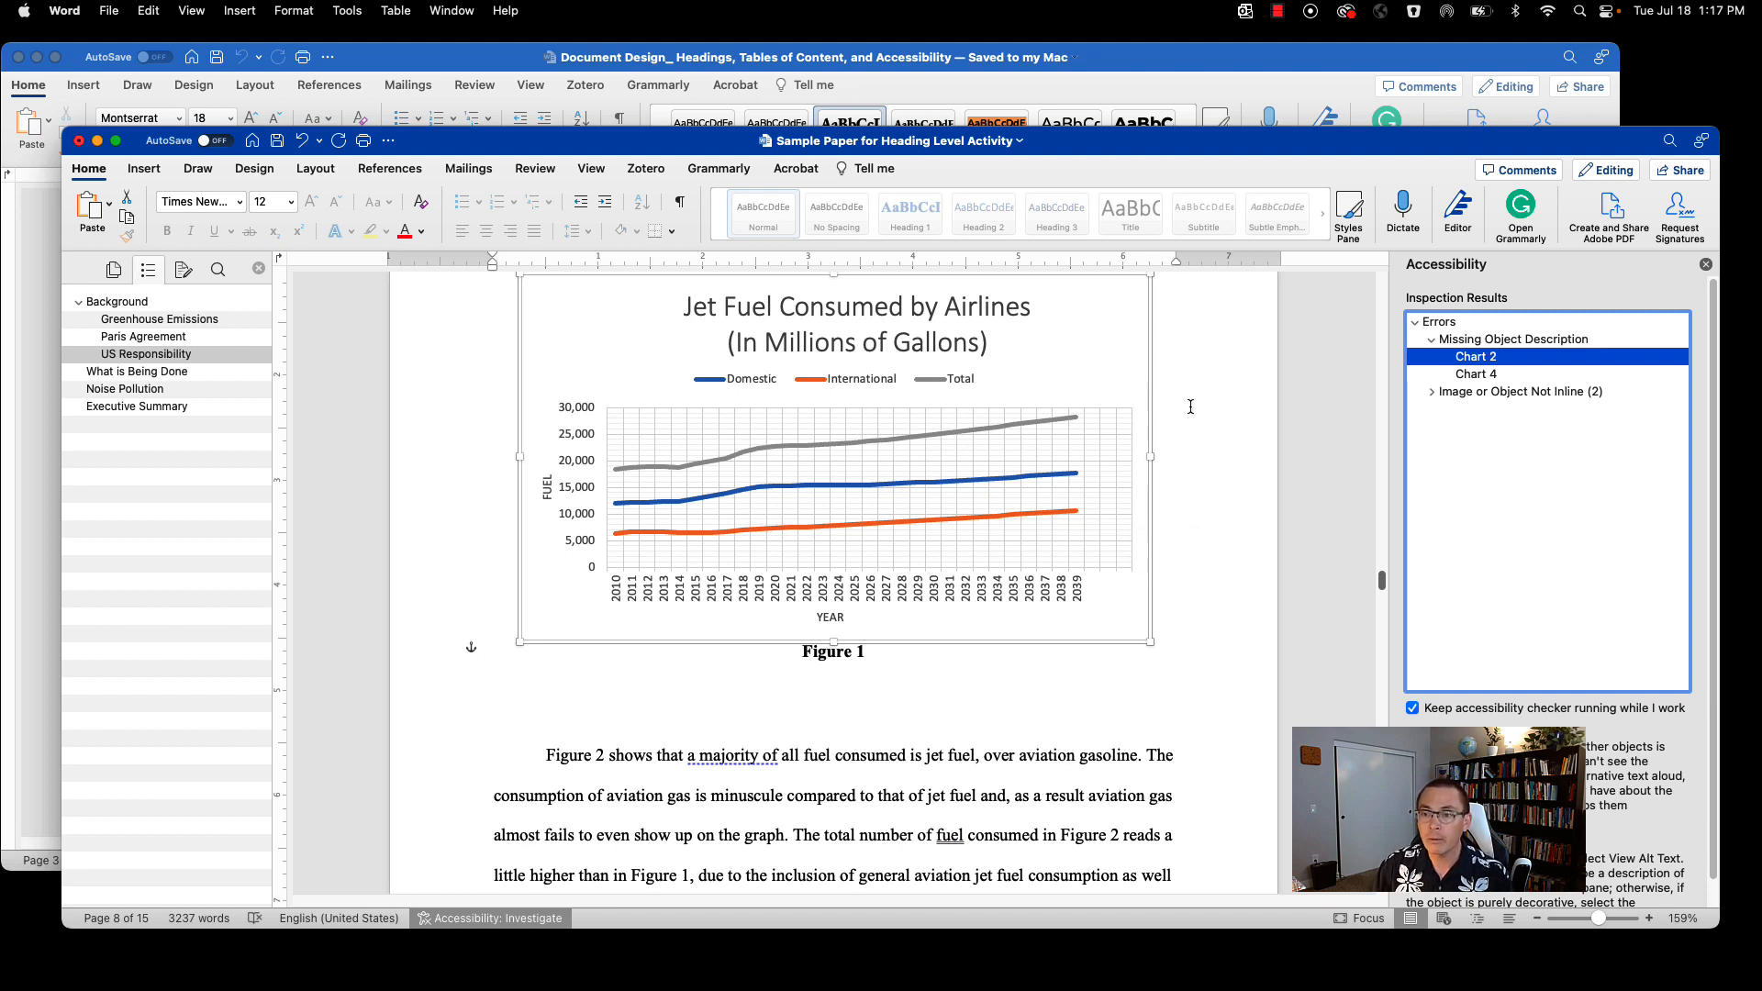
scroll(1547, 504, "down", 1)
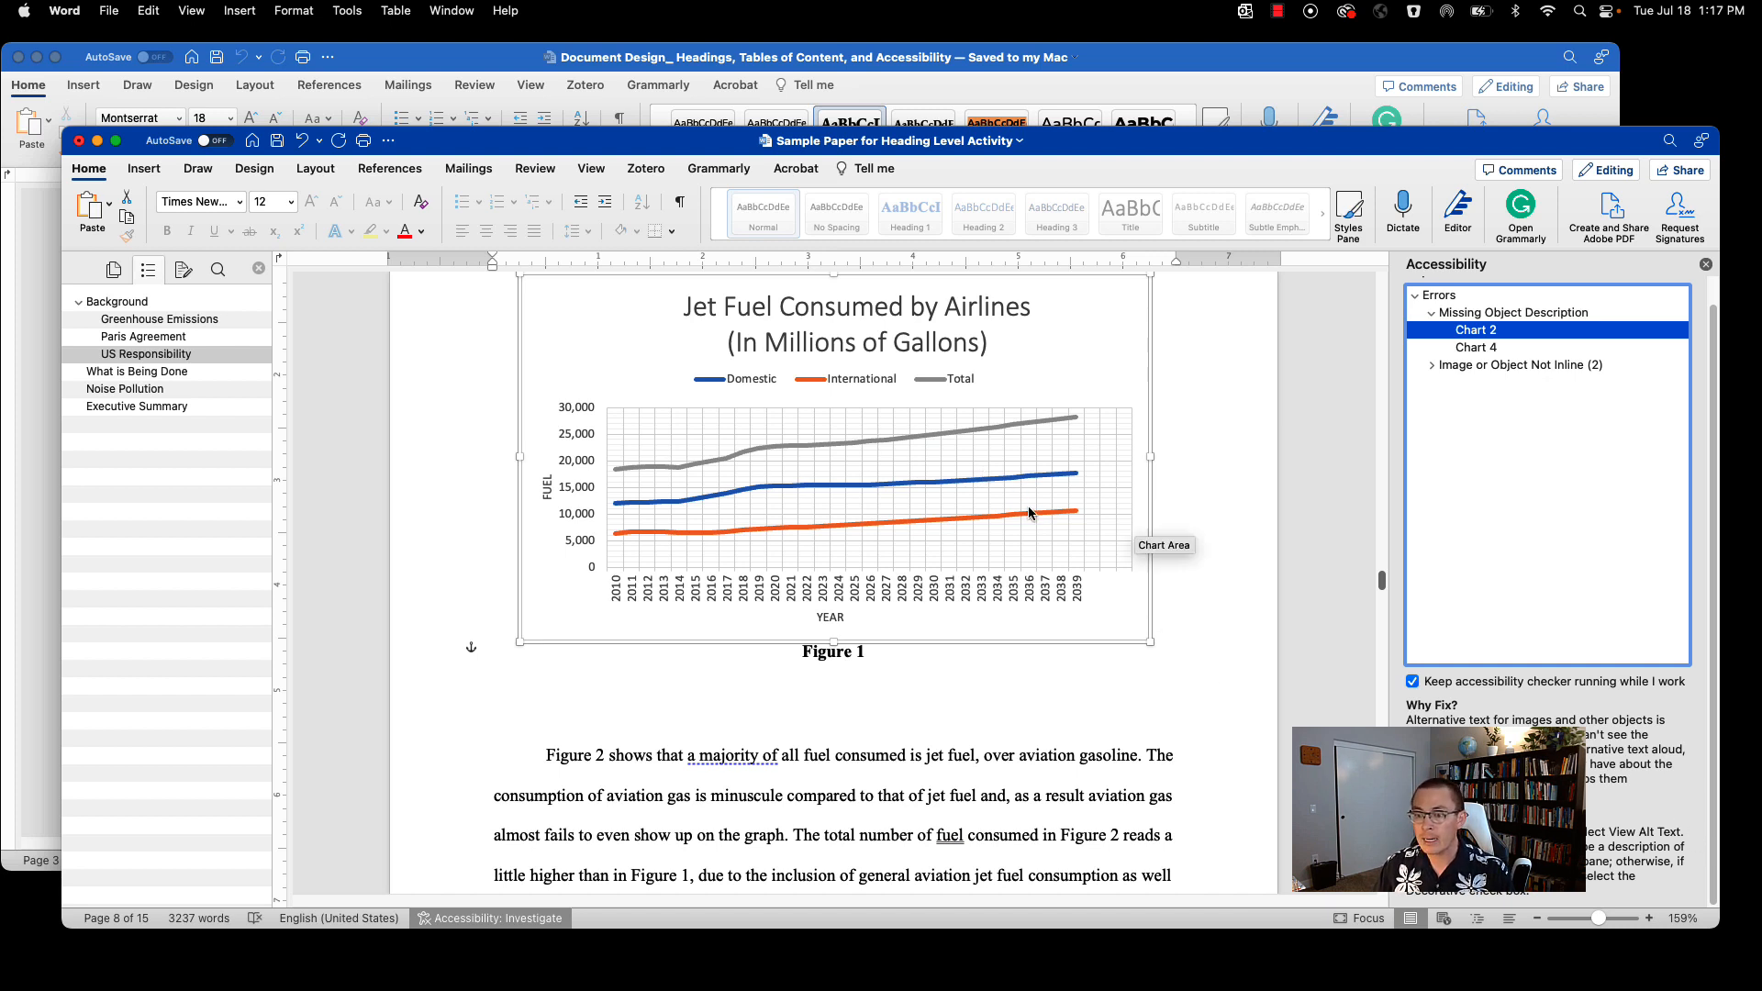
scroll(1019, 523, "up", 1)
scroll(1016, 526, "up", 2)
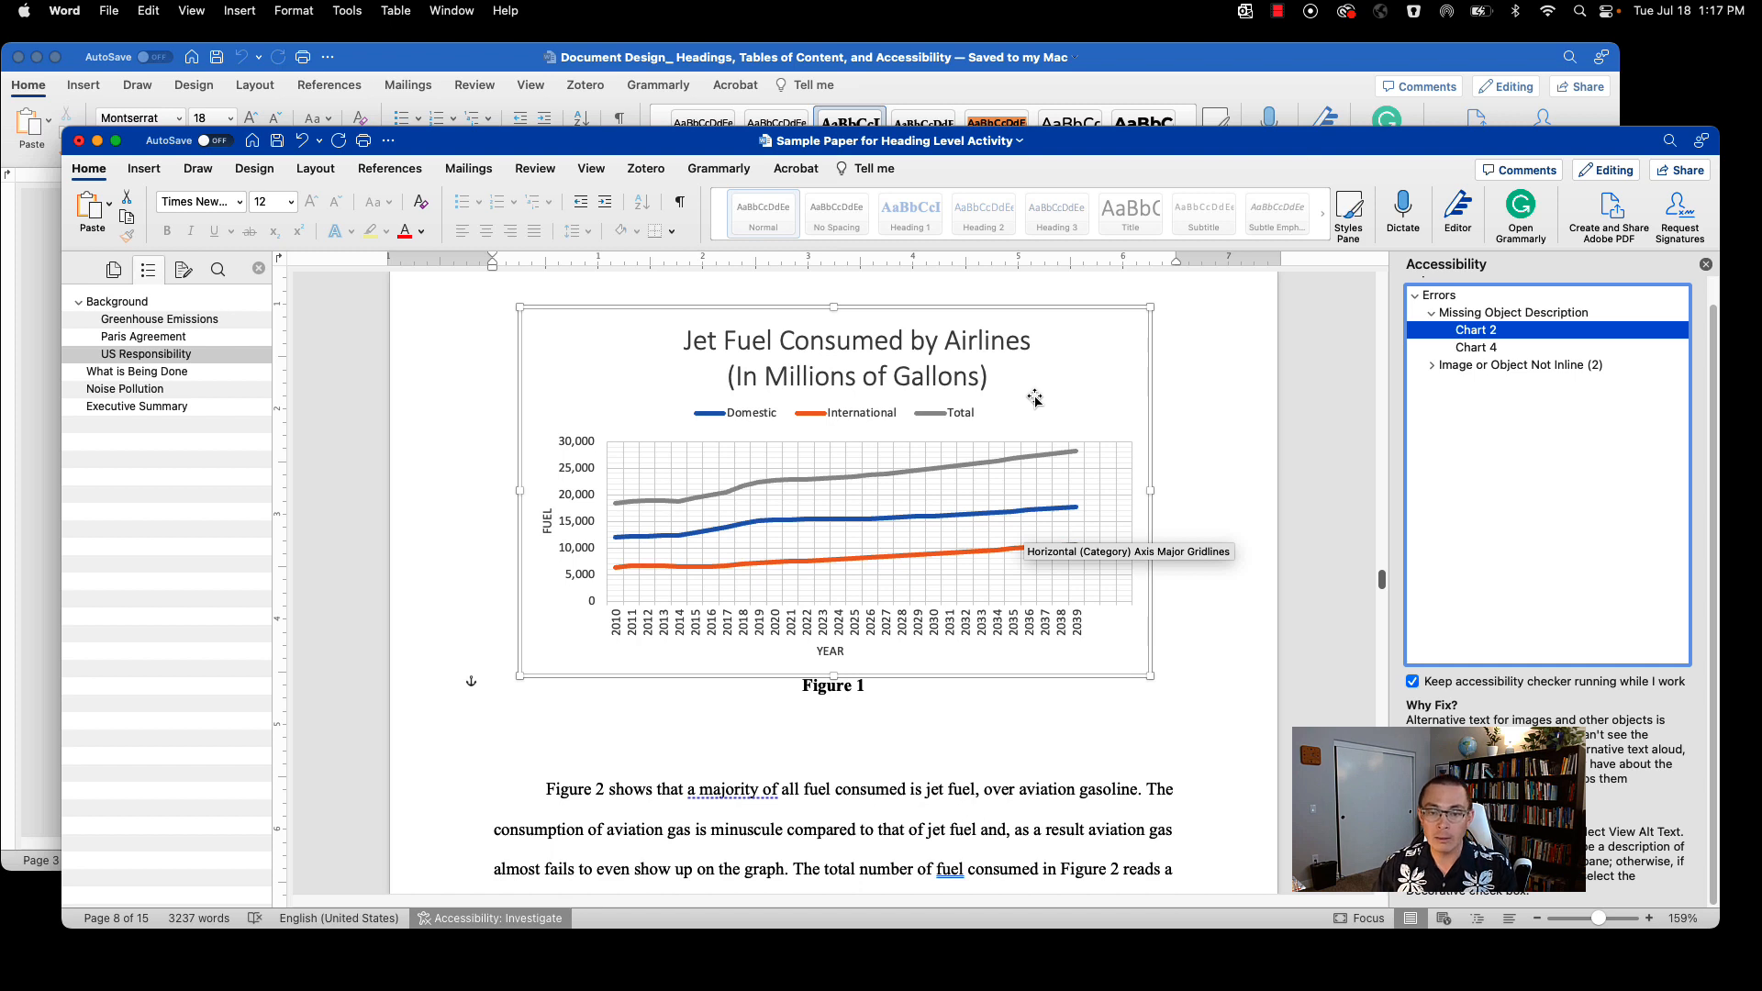
right_click(1033, 392)
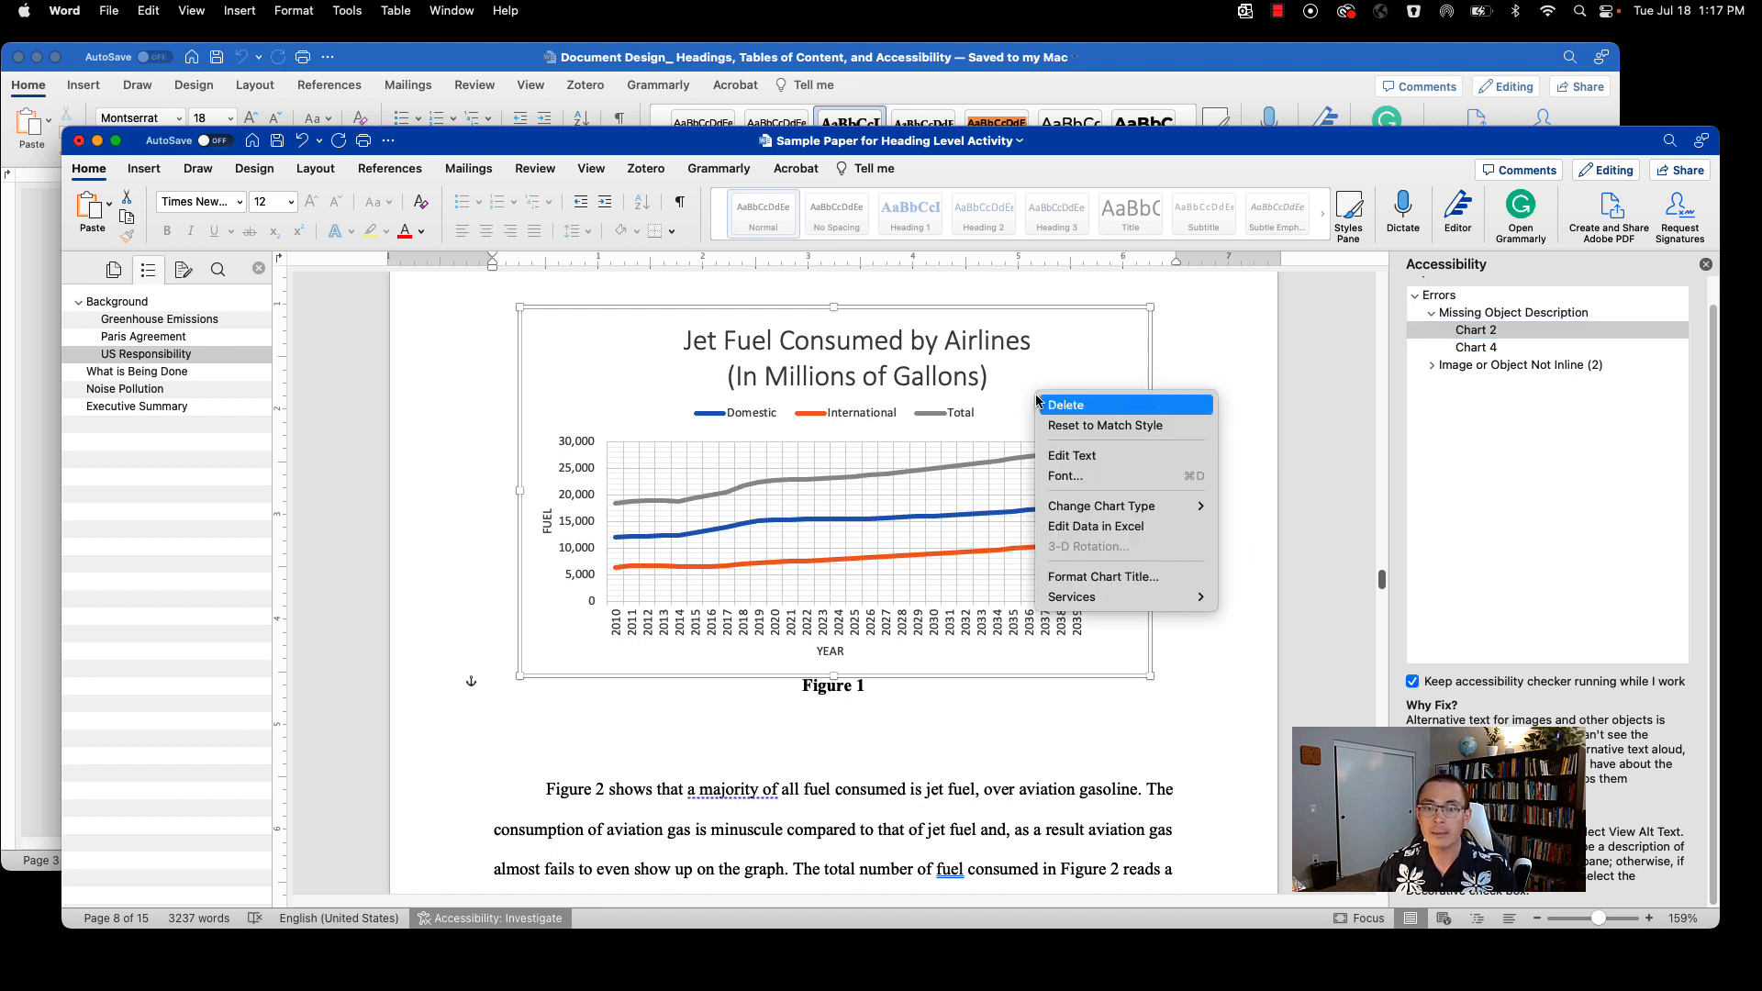
left_click(1092, 456)
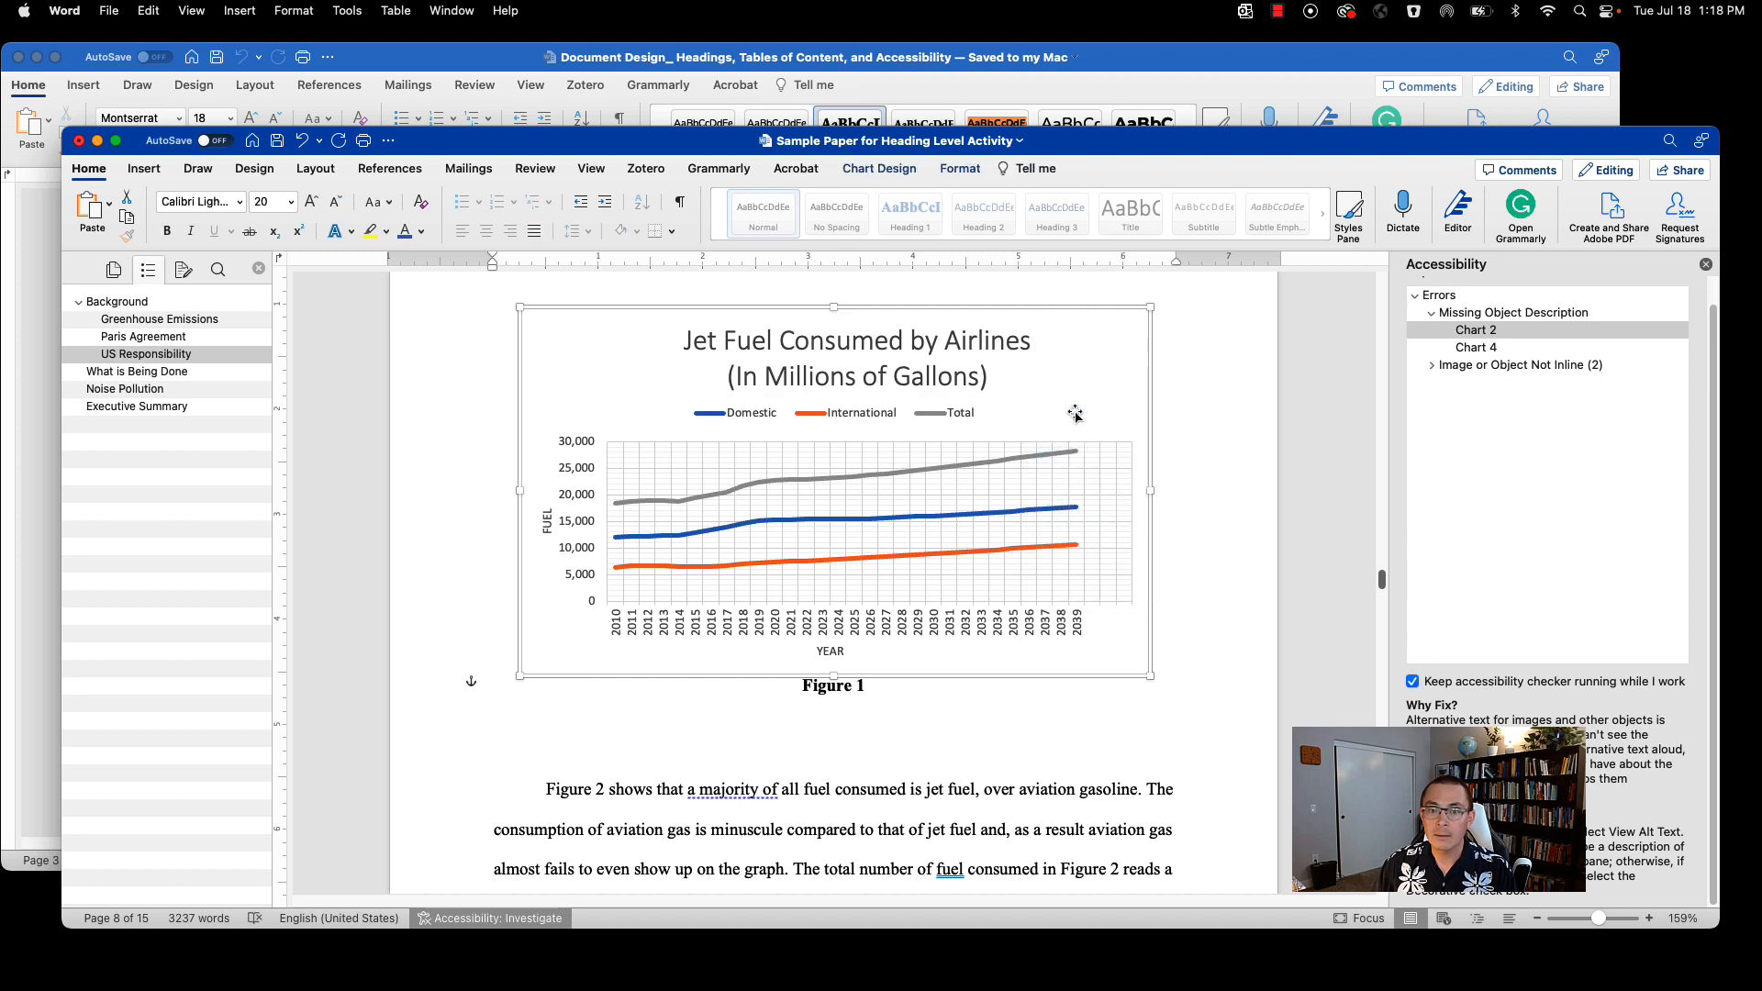
Step: Add the alt text "This I graph that shows jet fuel consumption." to the "Jet Fuel Consumed by Airlines" chart
right_click(1097, 409)
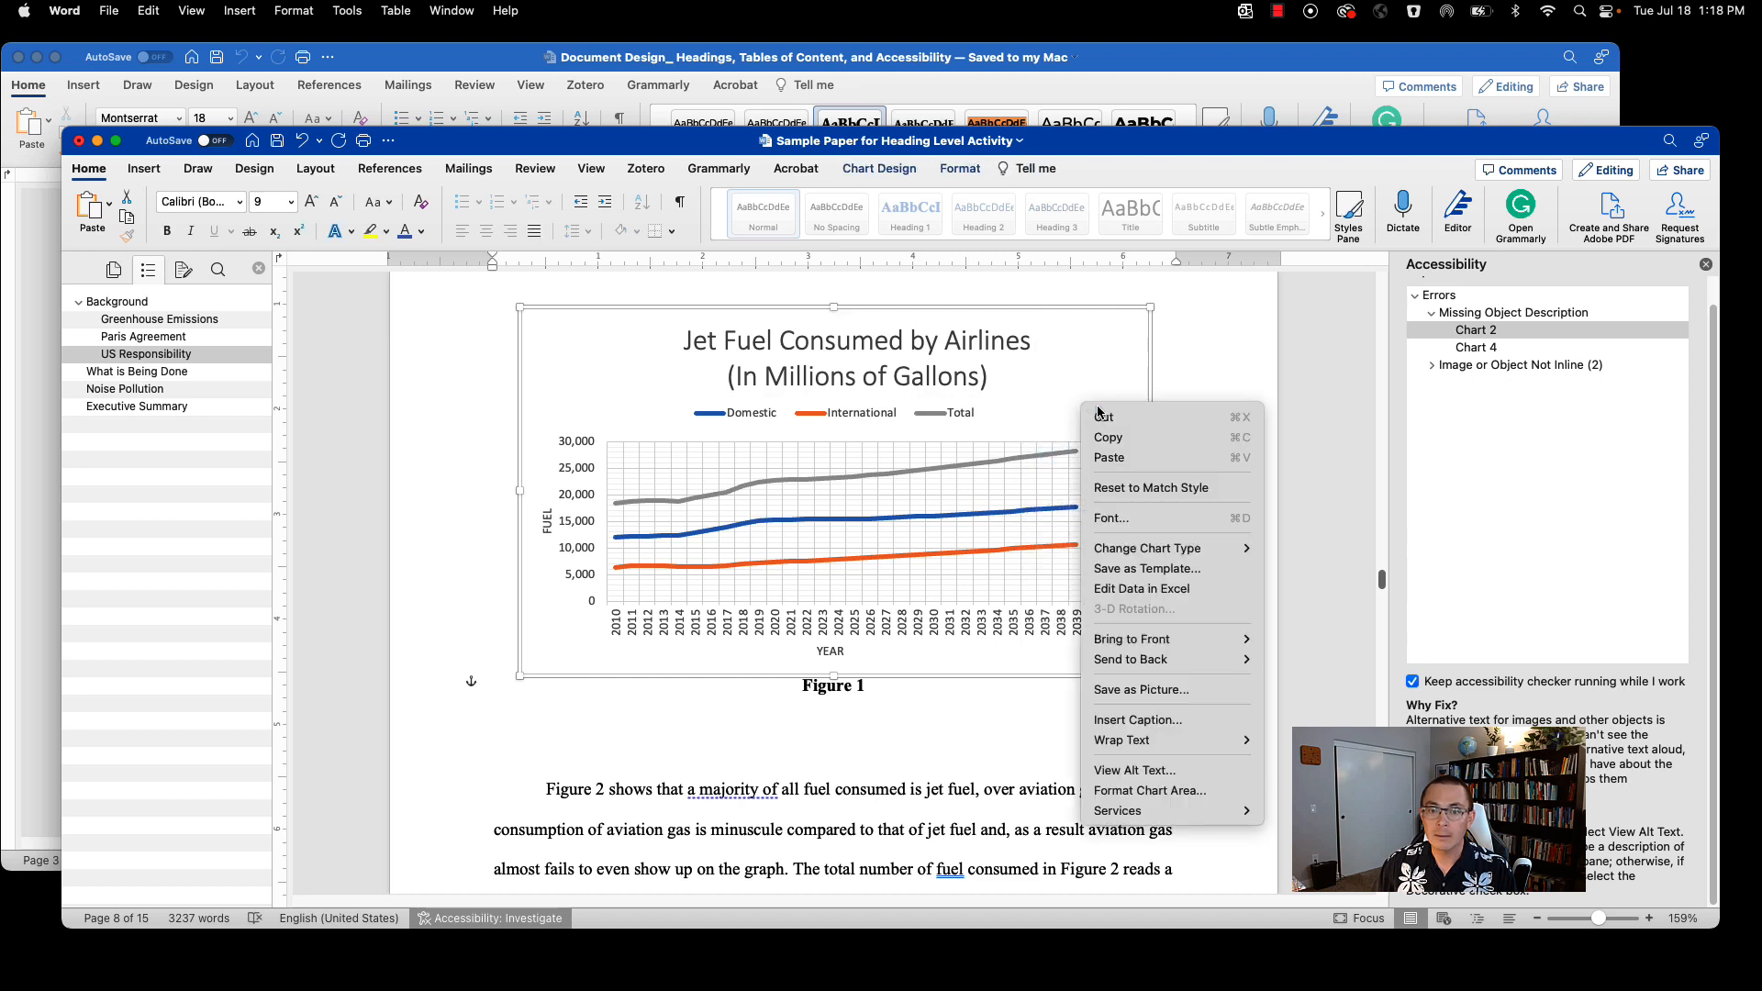
left_click(1145, 773)
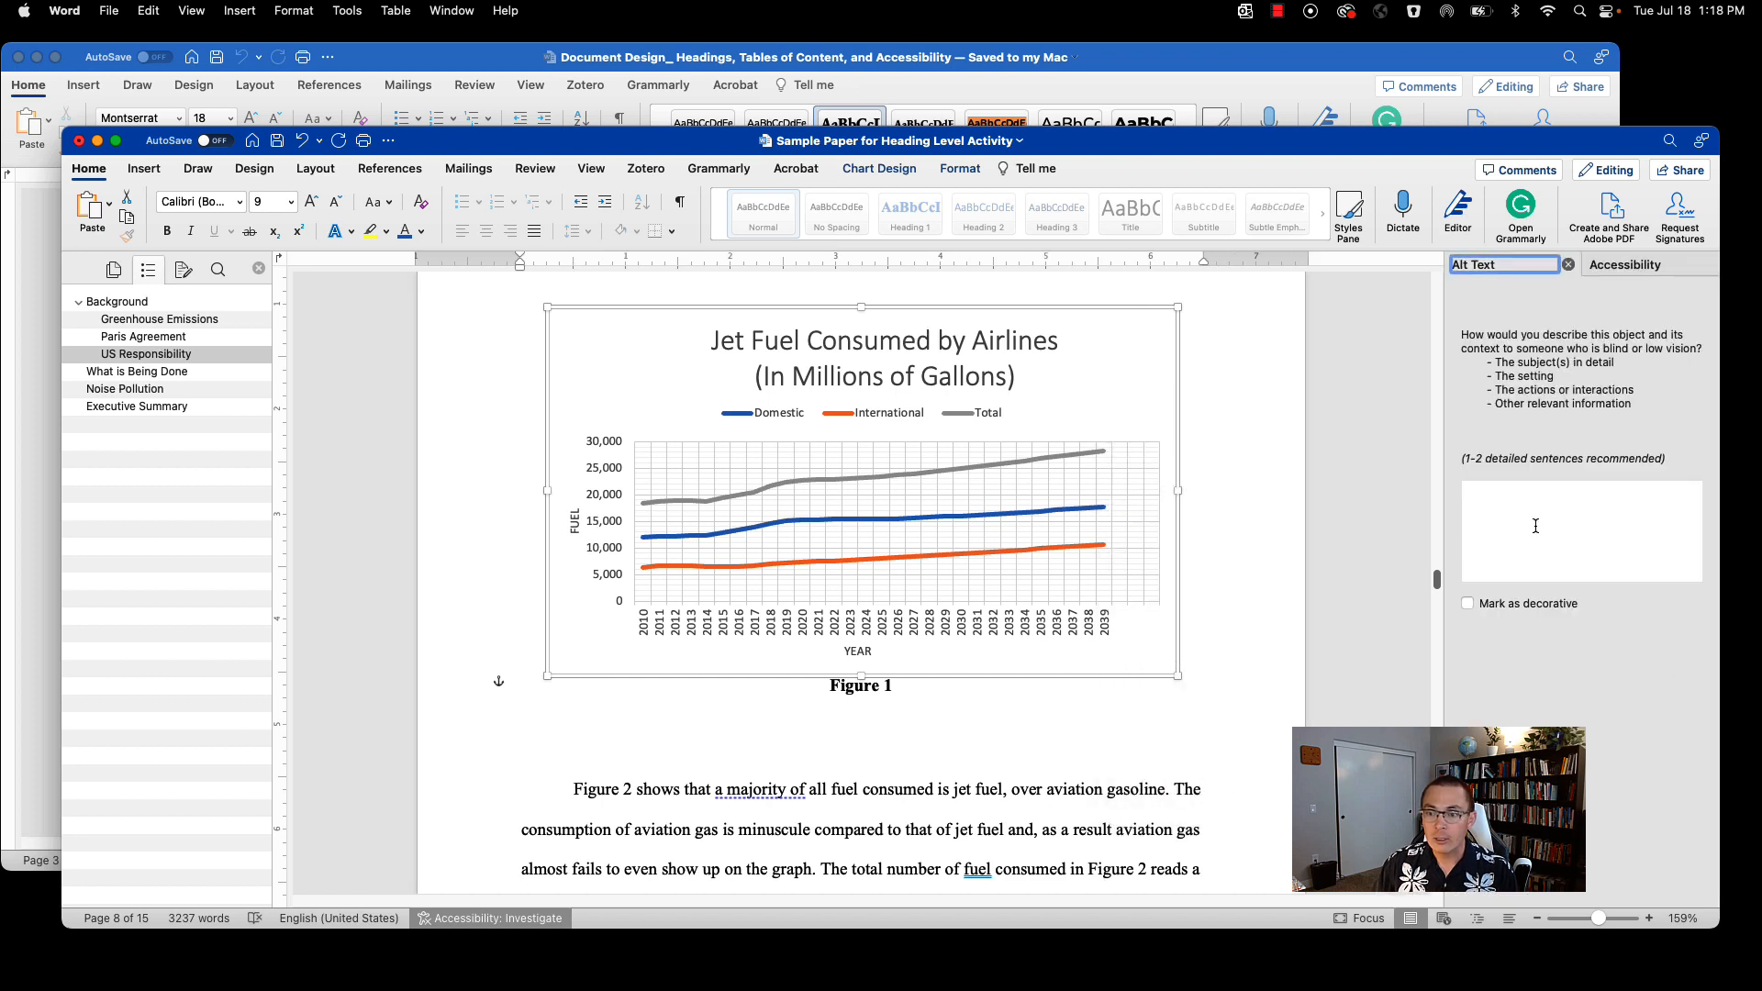
left_click(1536, 525)
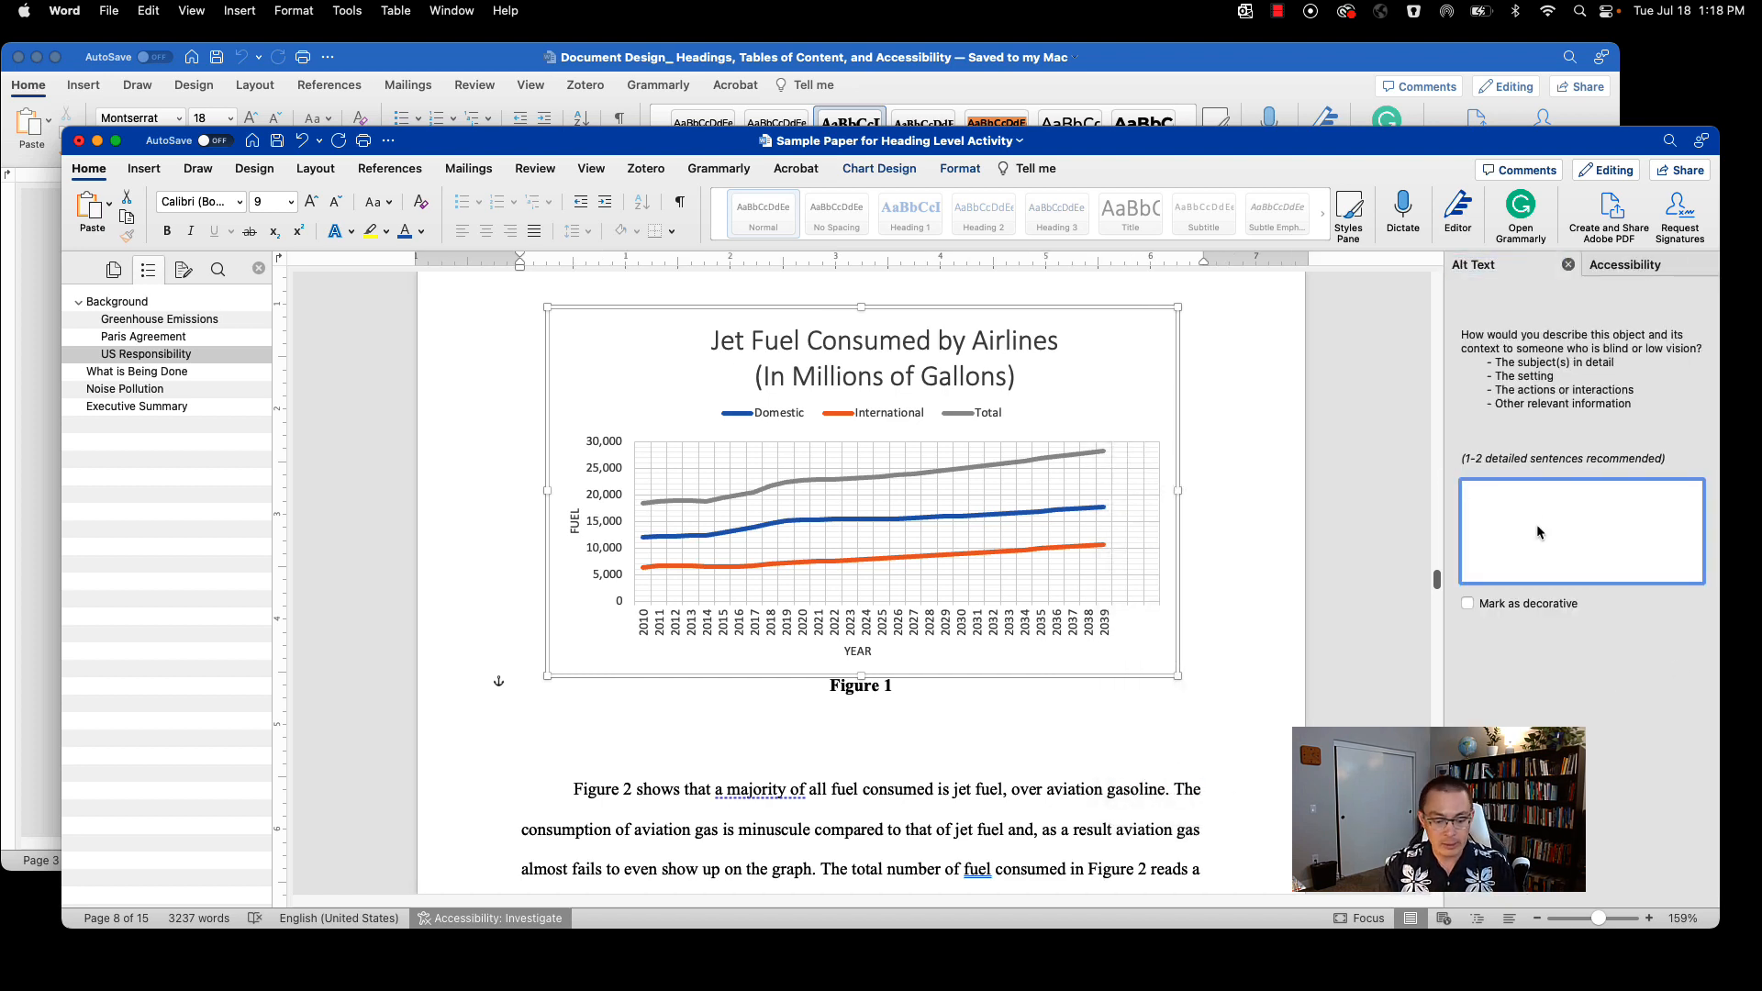
type("This l")
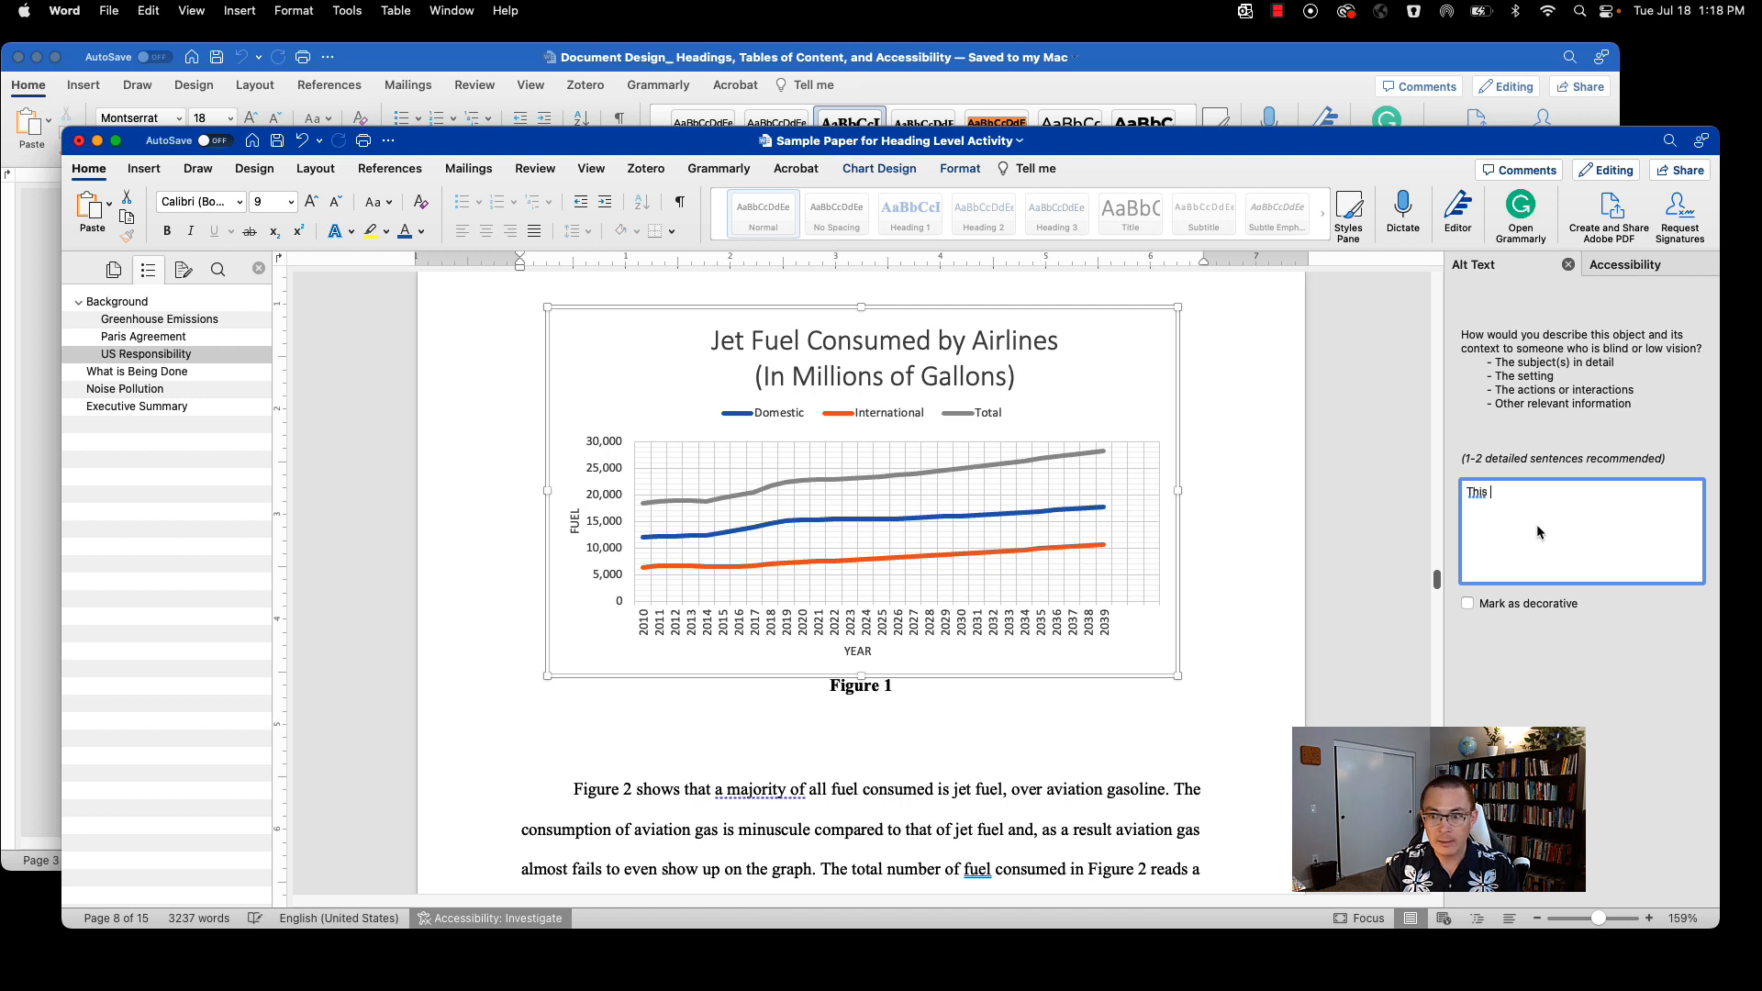
type(" graph that ")
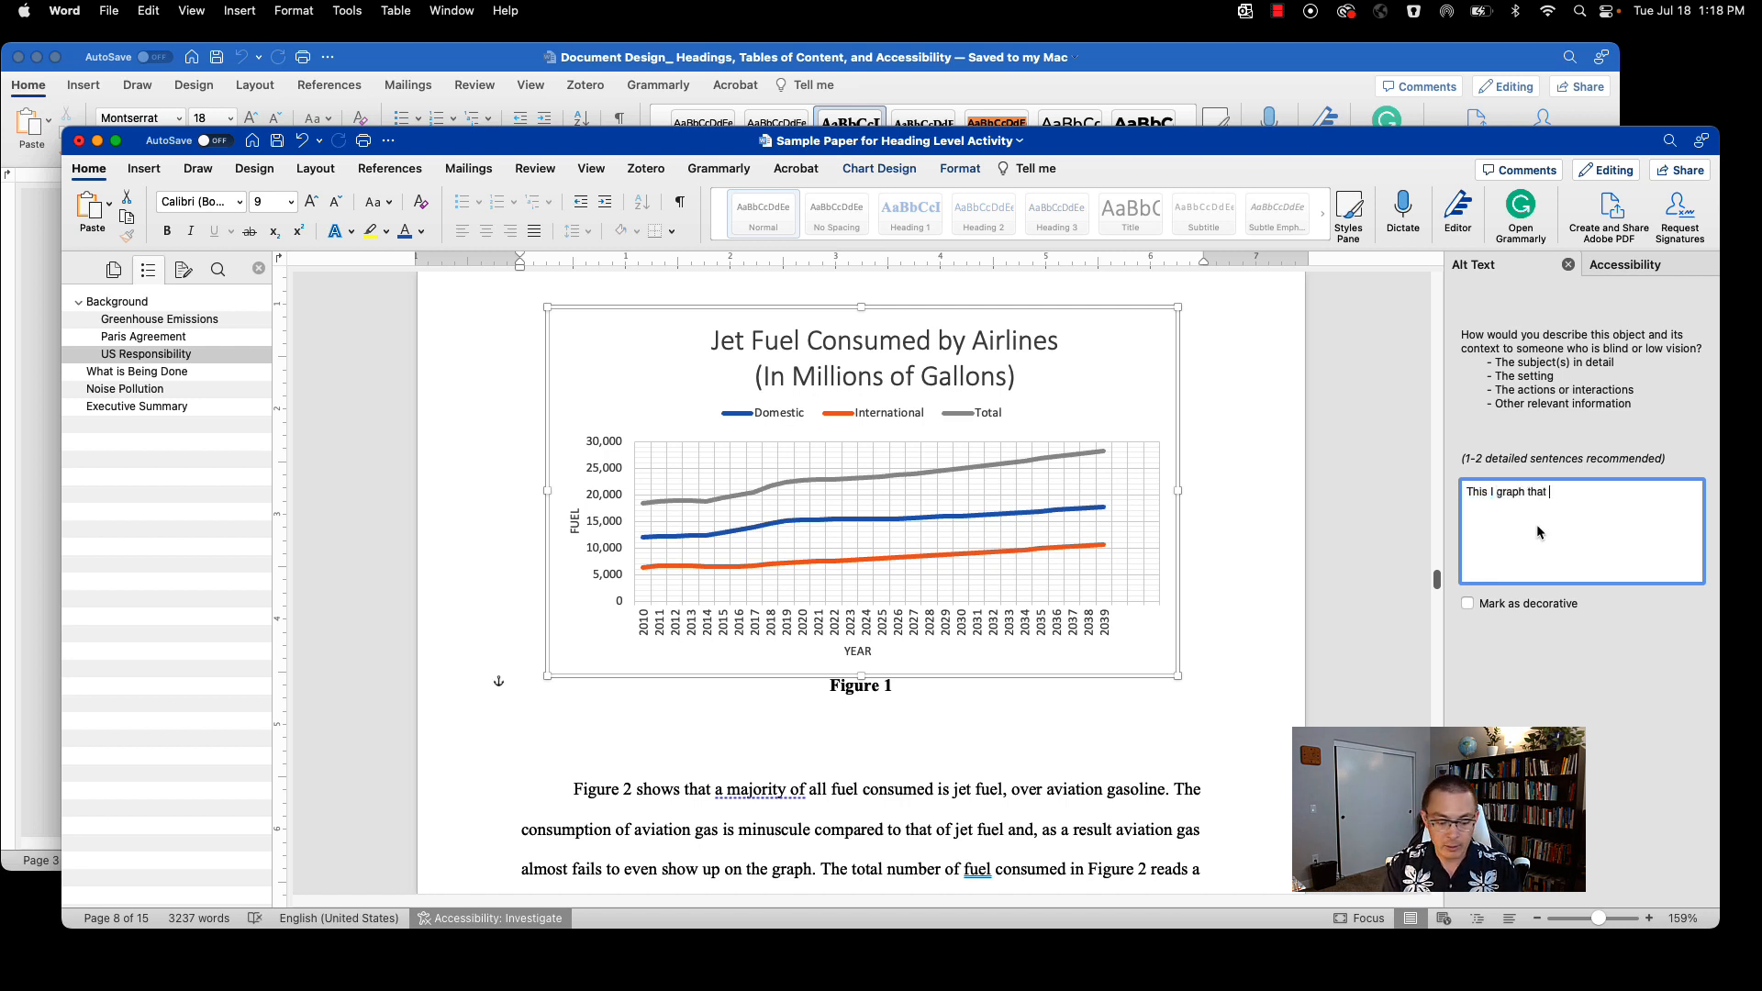
type("shows ")
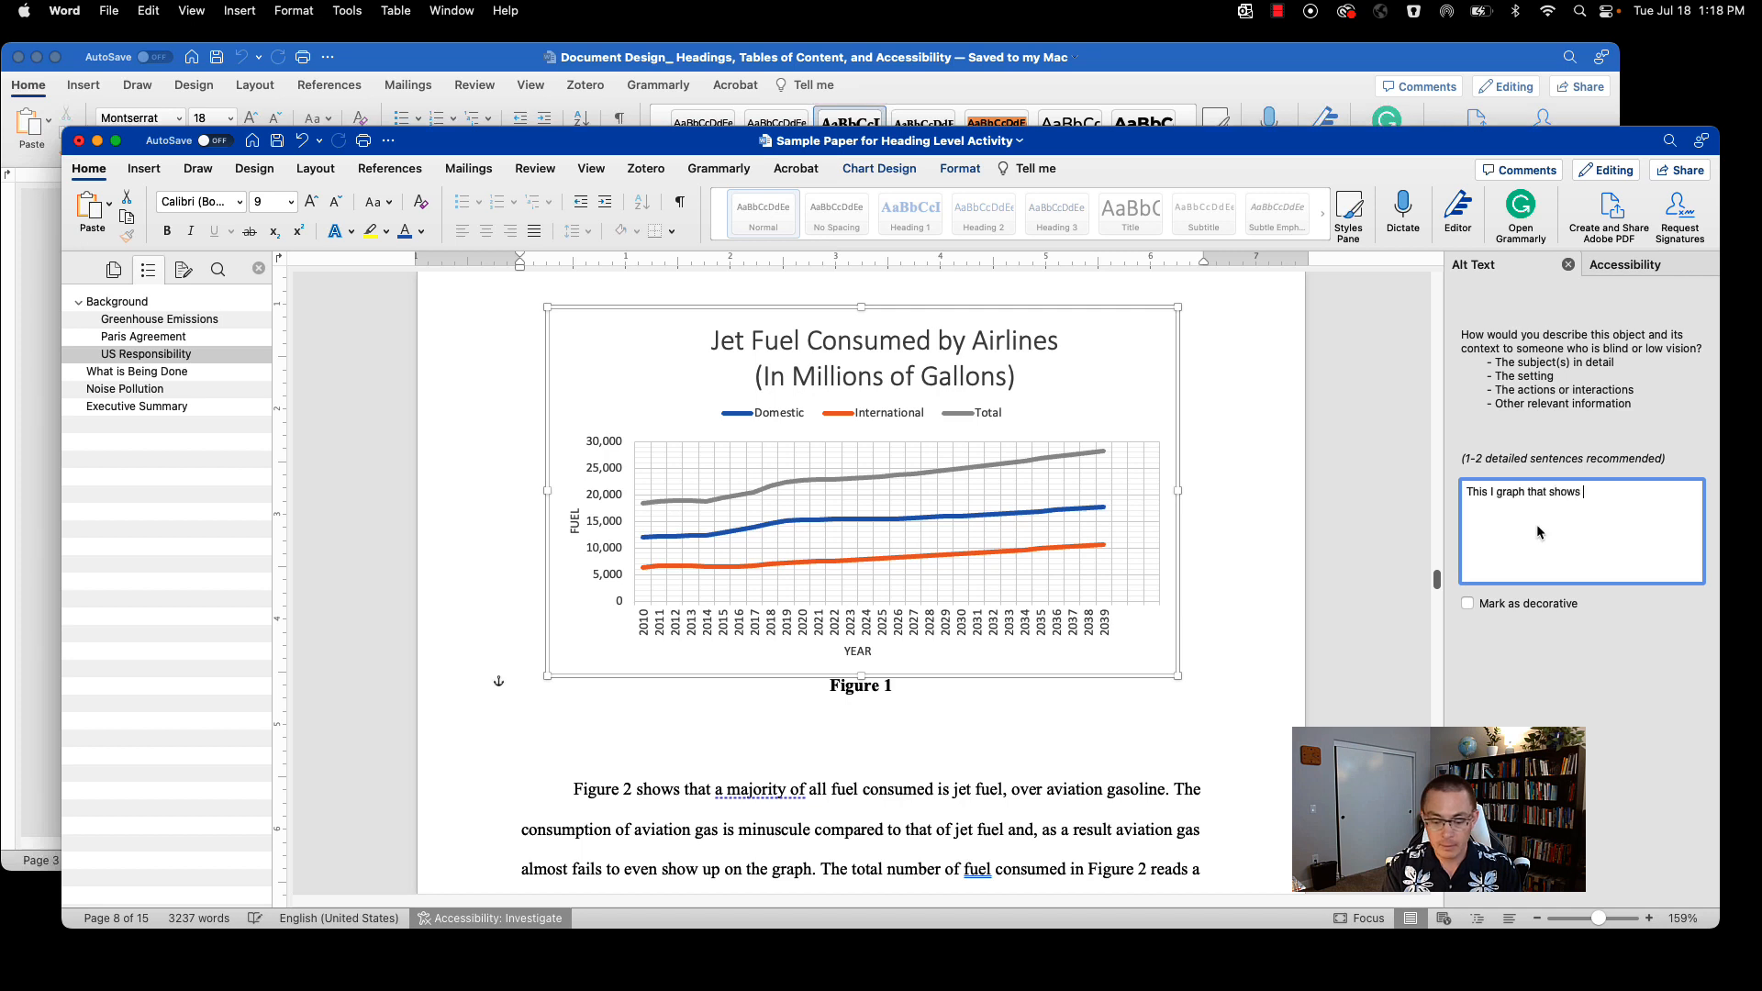
type("jet fuel ")
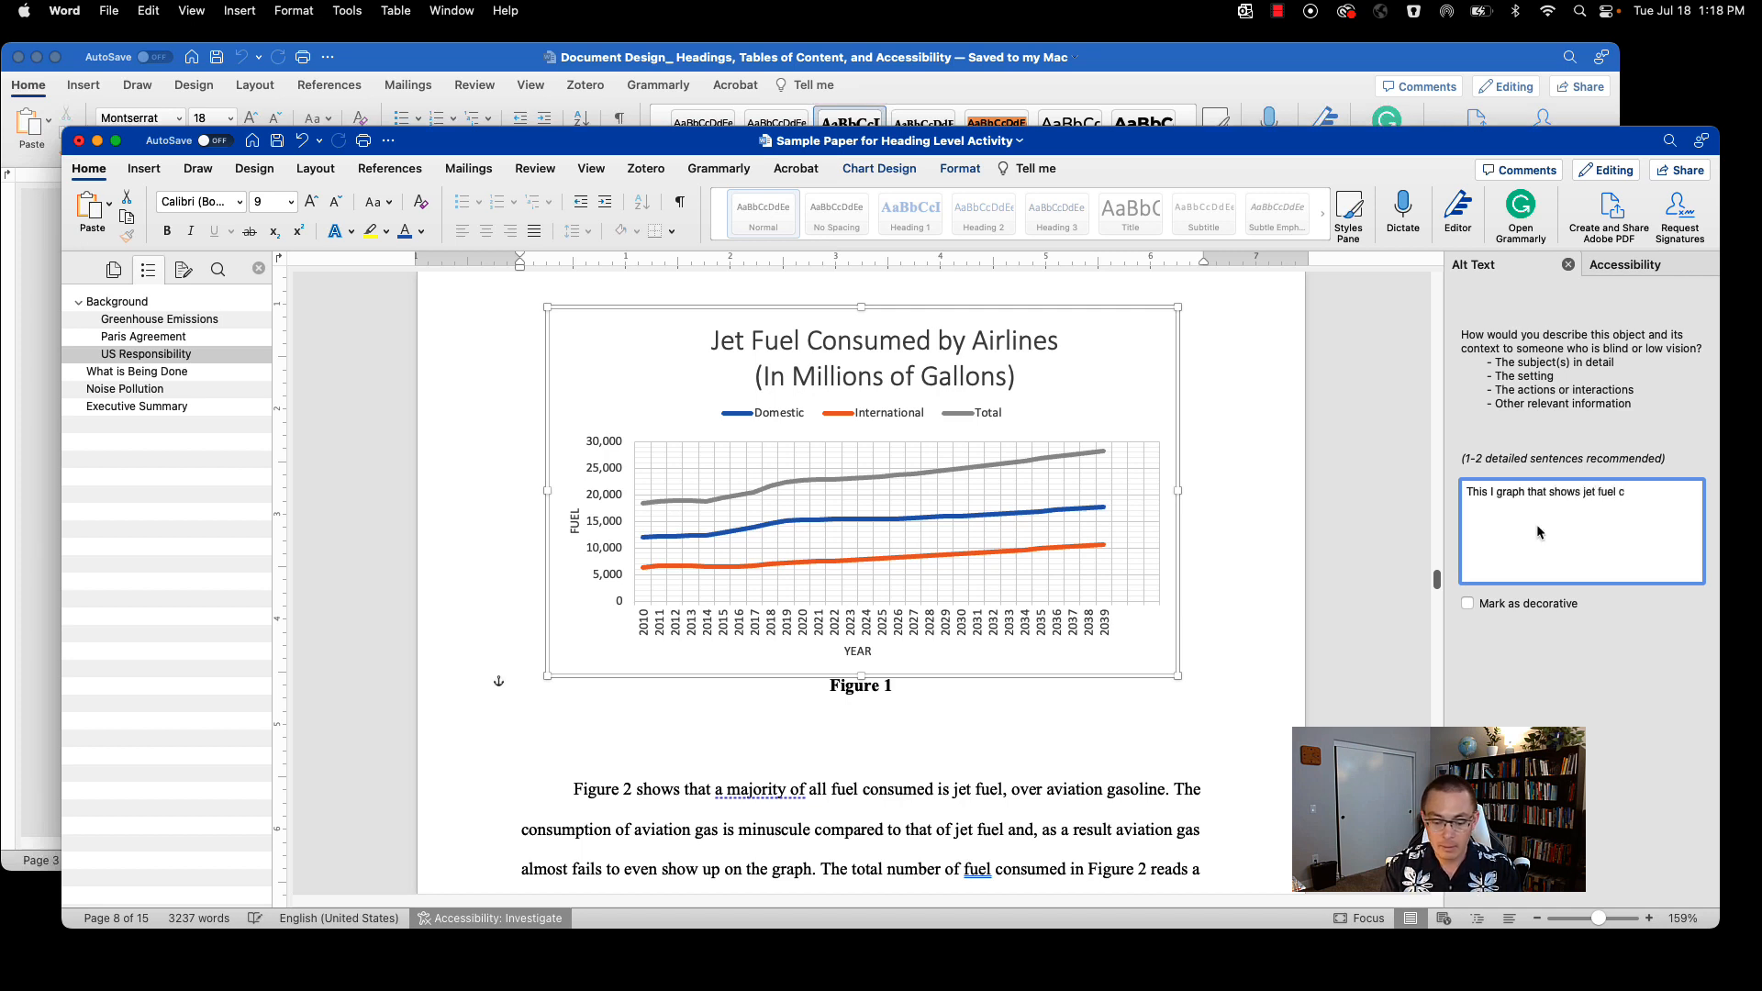
type("comsumption")
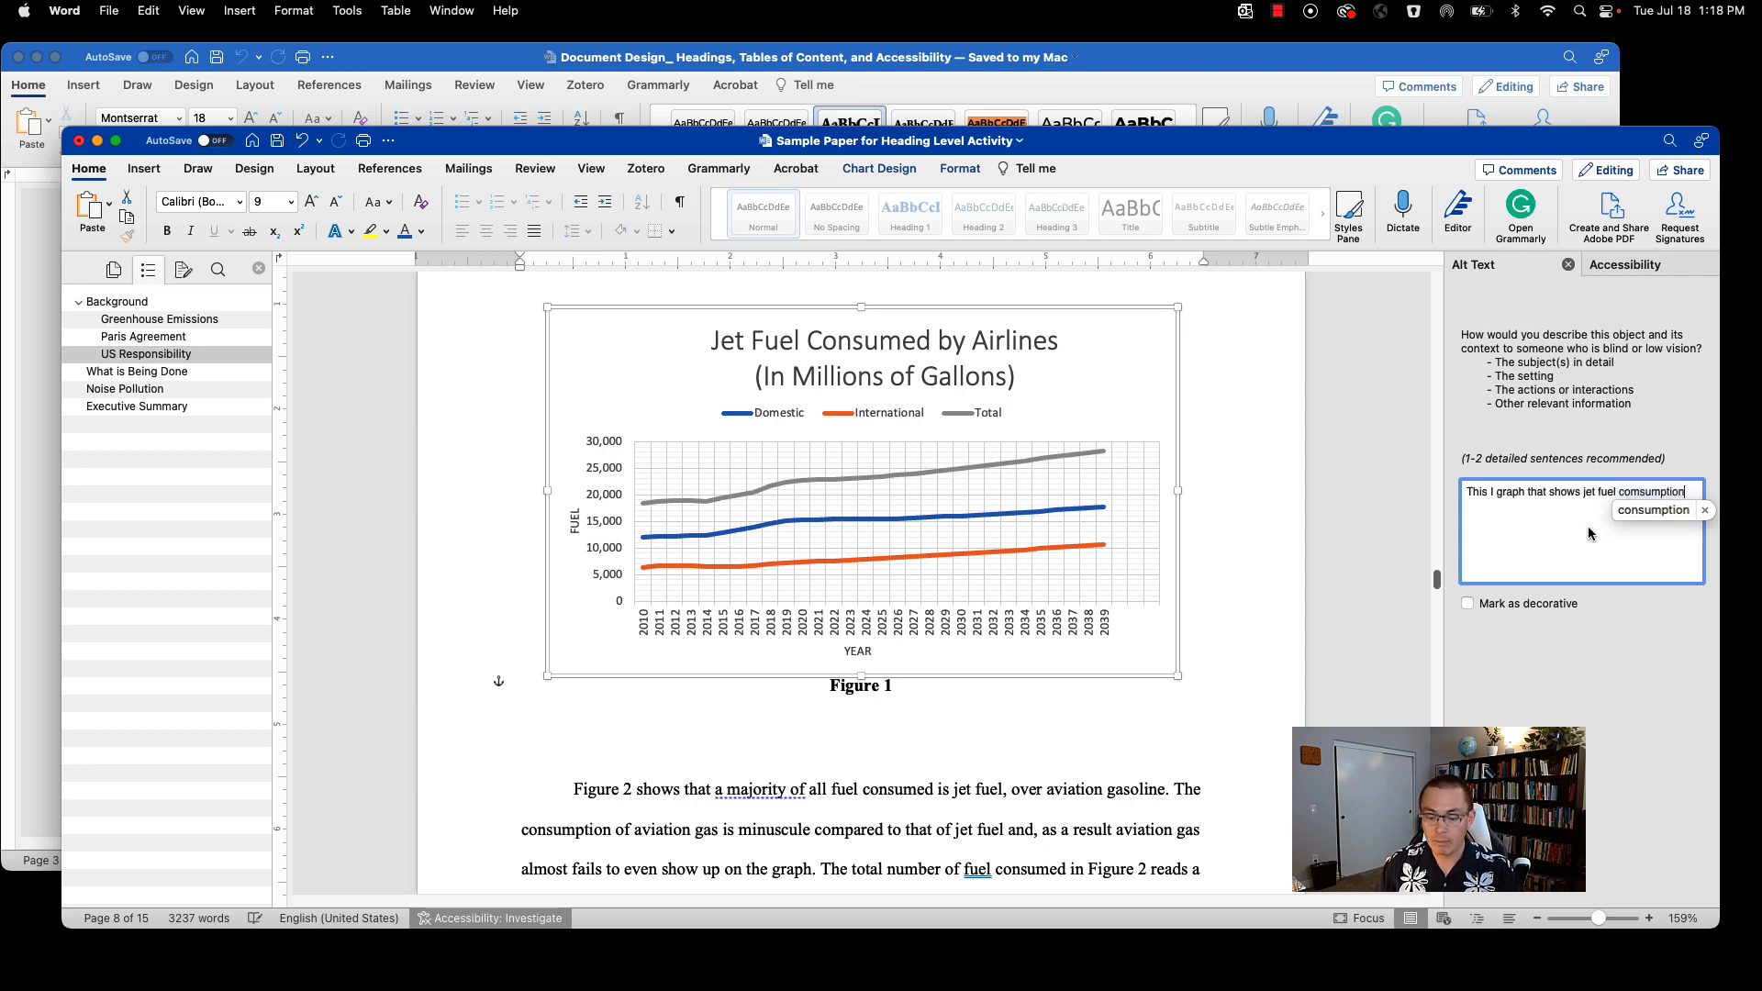
type(".")
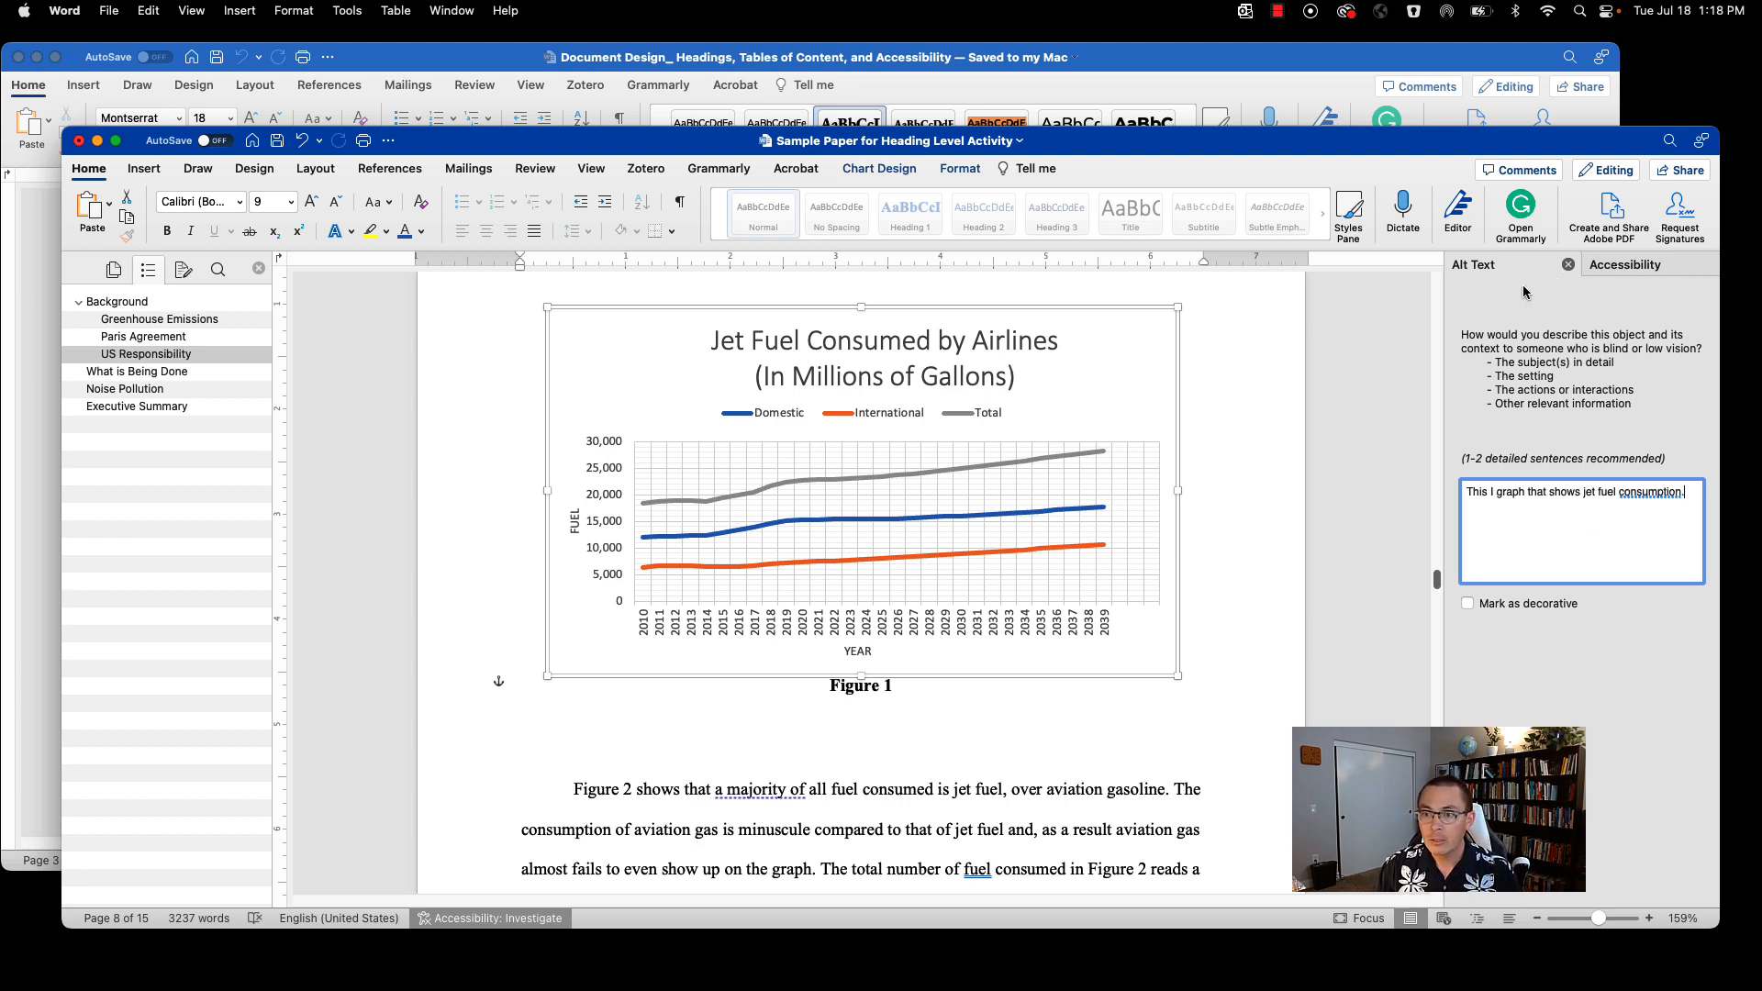
Step: Return to the accessibility results, expand the "Image or Object Not Inline" errors and examine Chart 2 and Chart 4 in the paper
left_click(1620, 265)
left_click(1429, 328)
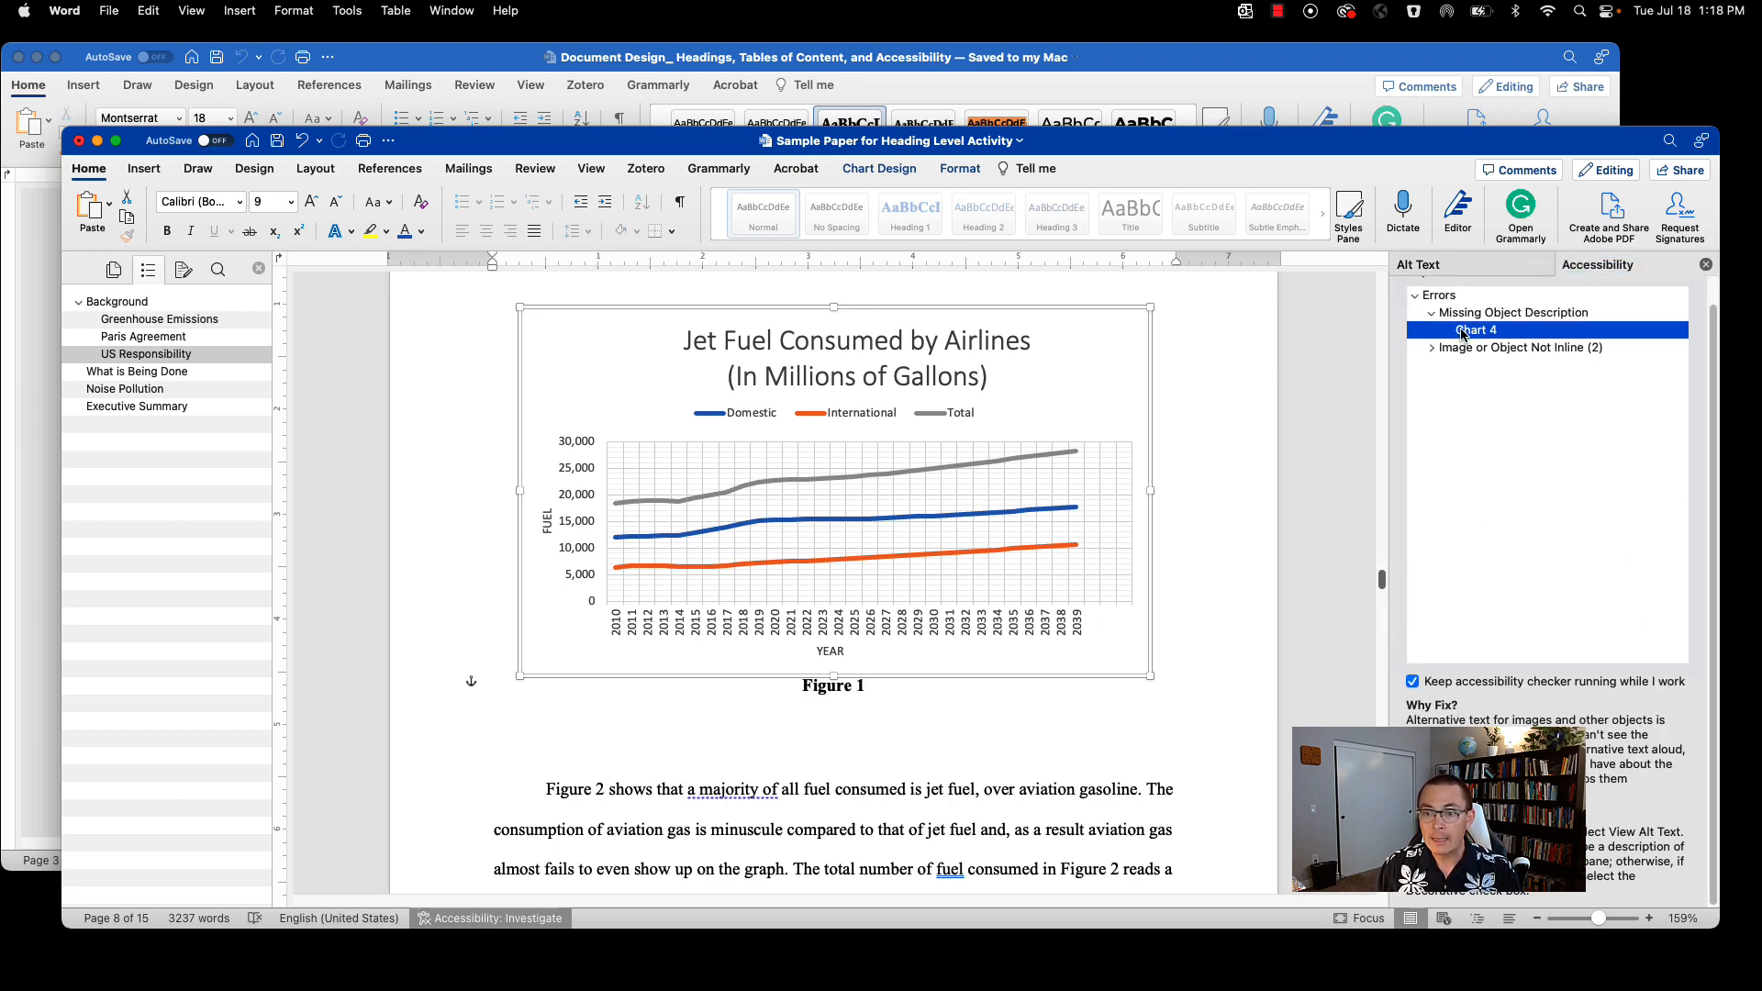
left_click(1432, 350)
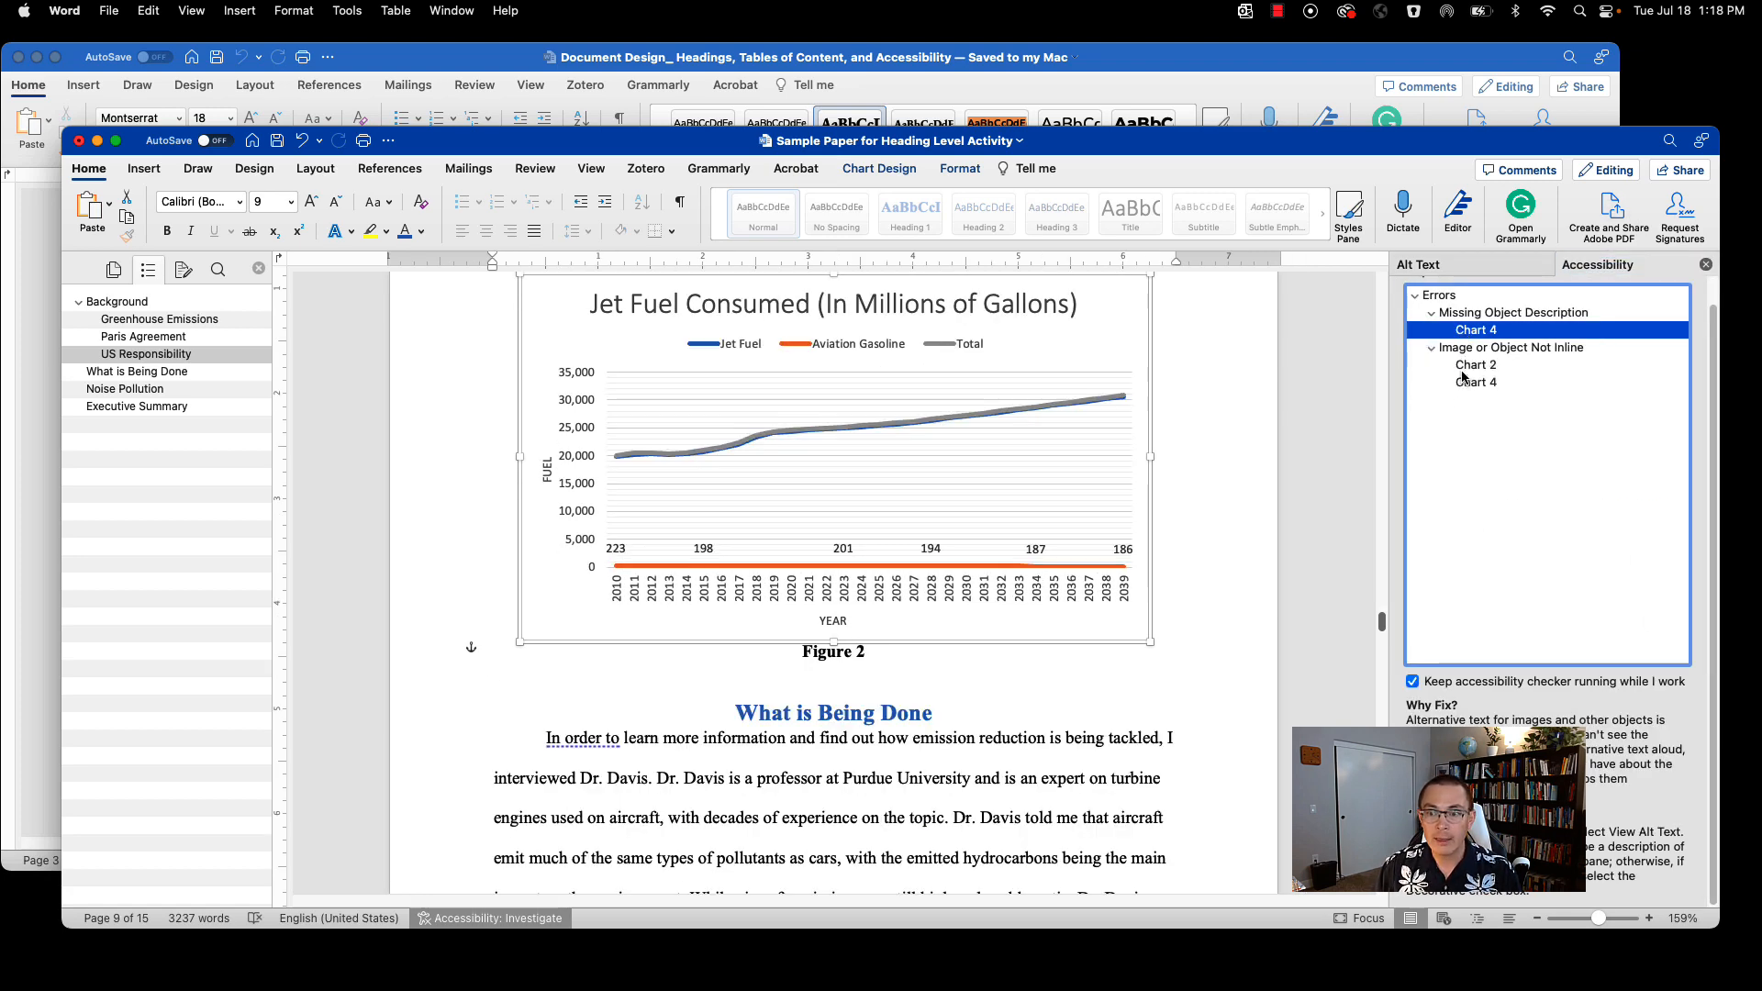
left_click(1469, 368)
left_click(1472, 384)
scroll(1010, 520, "up", 5)
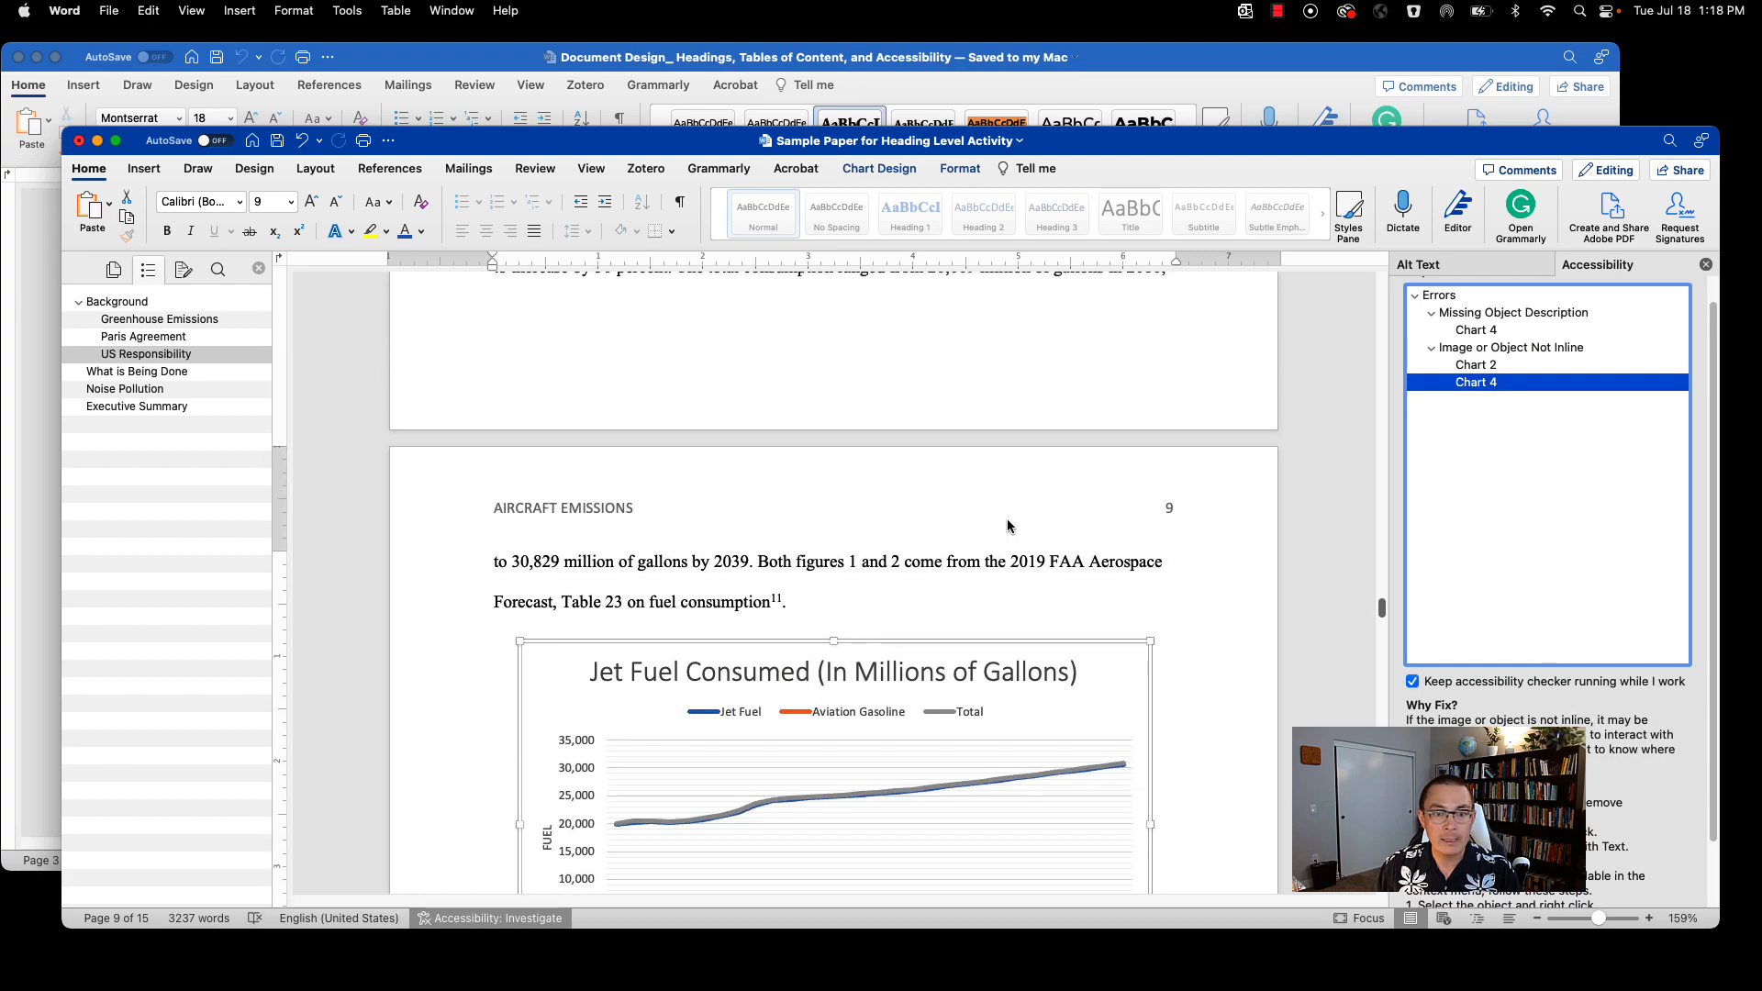
scroll(1009, 520, "down", 5)
scroll(1010, 519, "up", 4)
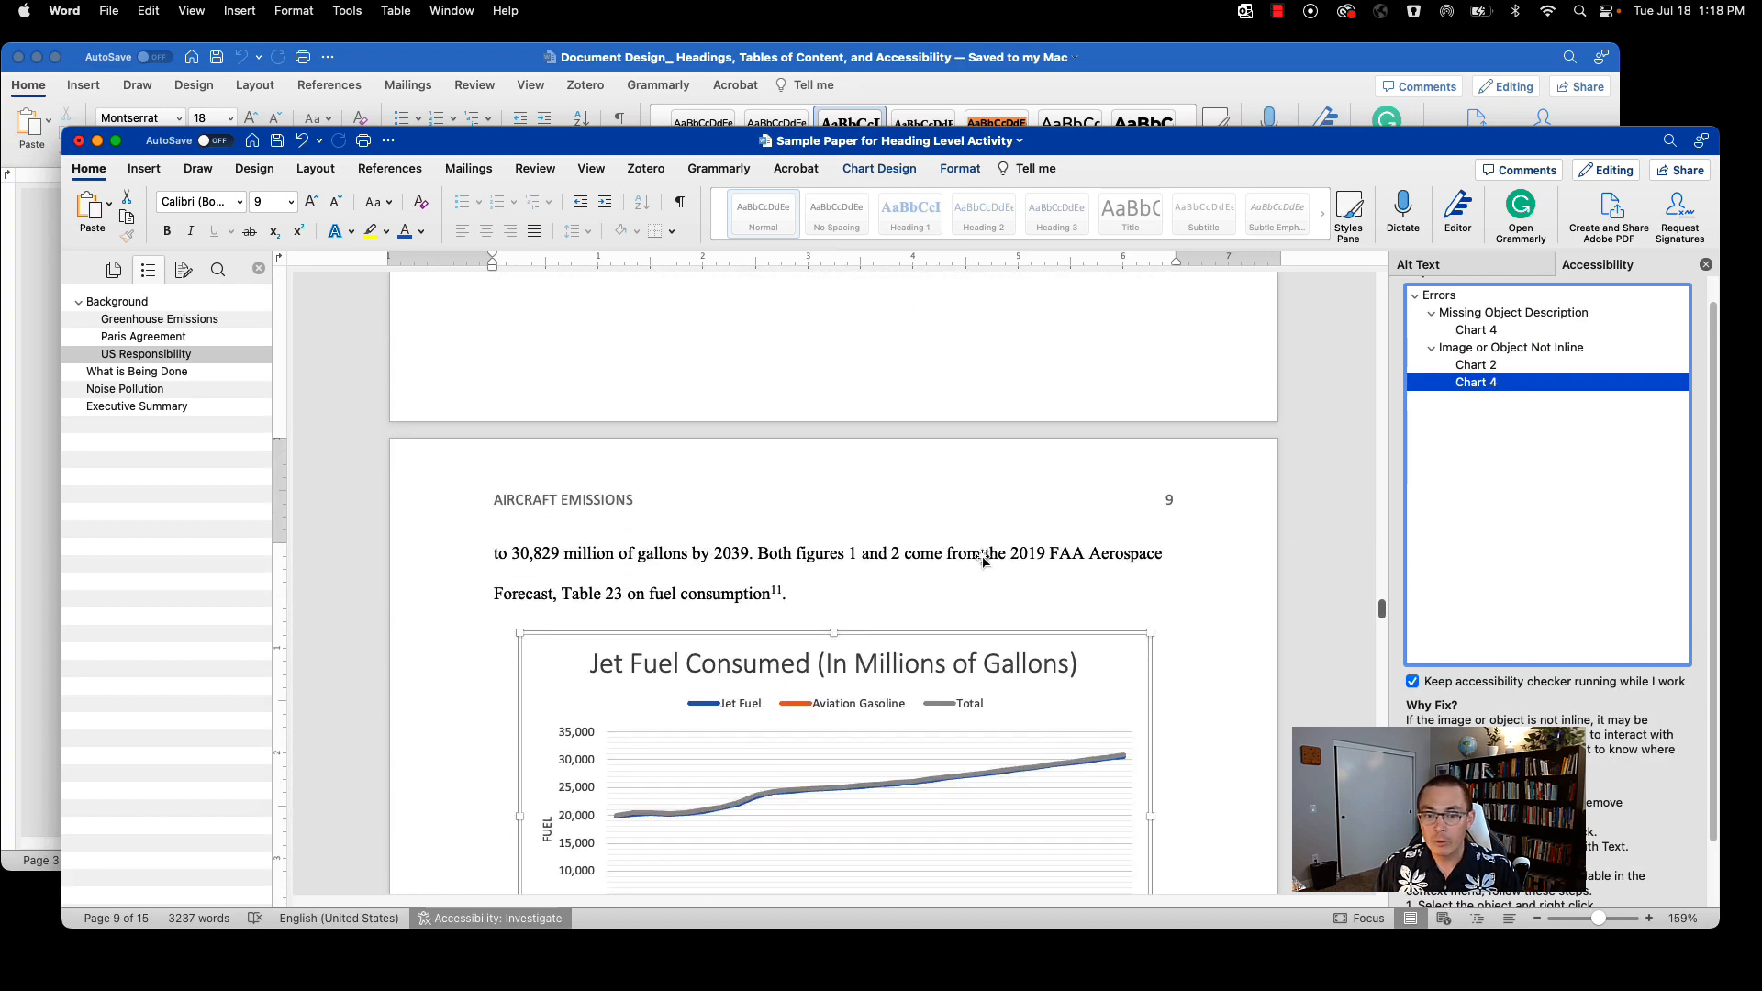
scroll(1002, 519, "down", 4)
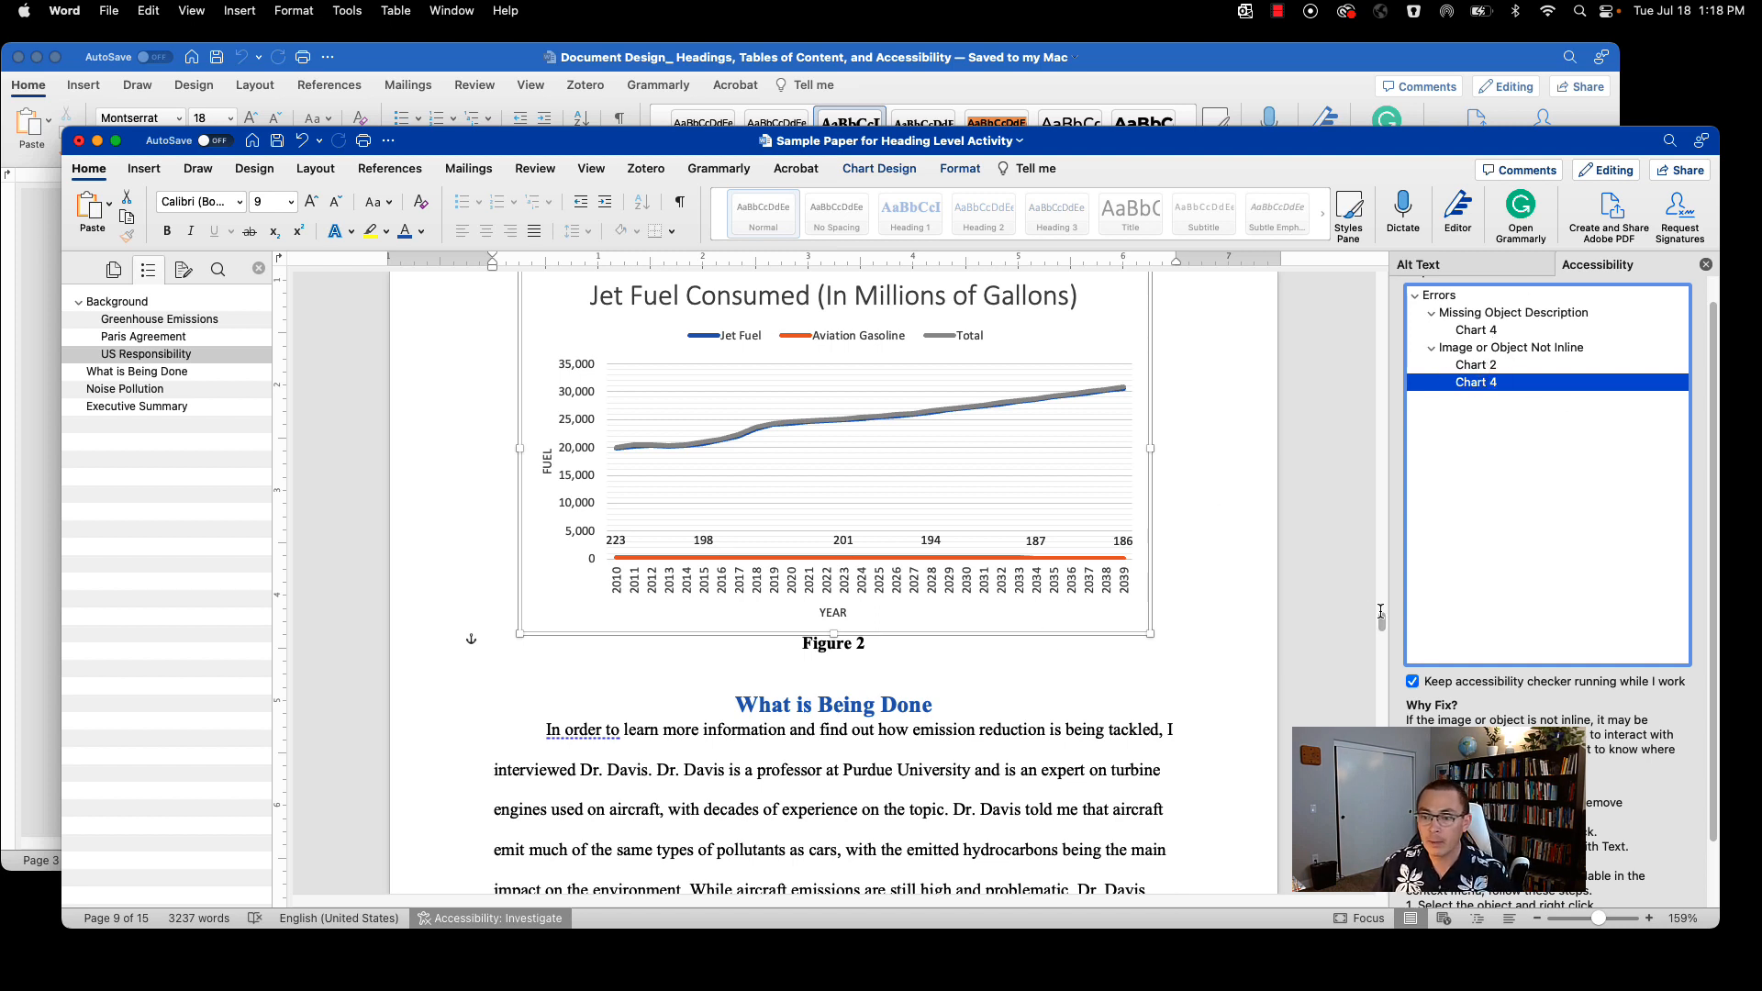
Step: Deselect the Figure 2 chart, then collapse the accessibility errors and read the "Why Fix?" guidance on objects that are not inline
left_click(1021, 668)
scroll(1028, 670, "up", 6)
scroll(1056, 679, "down", 3)
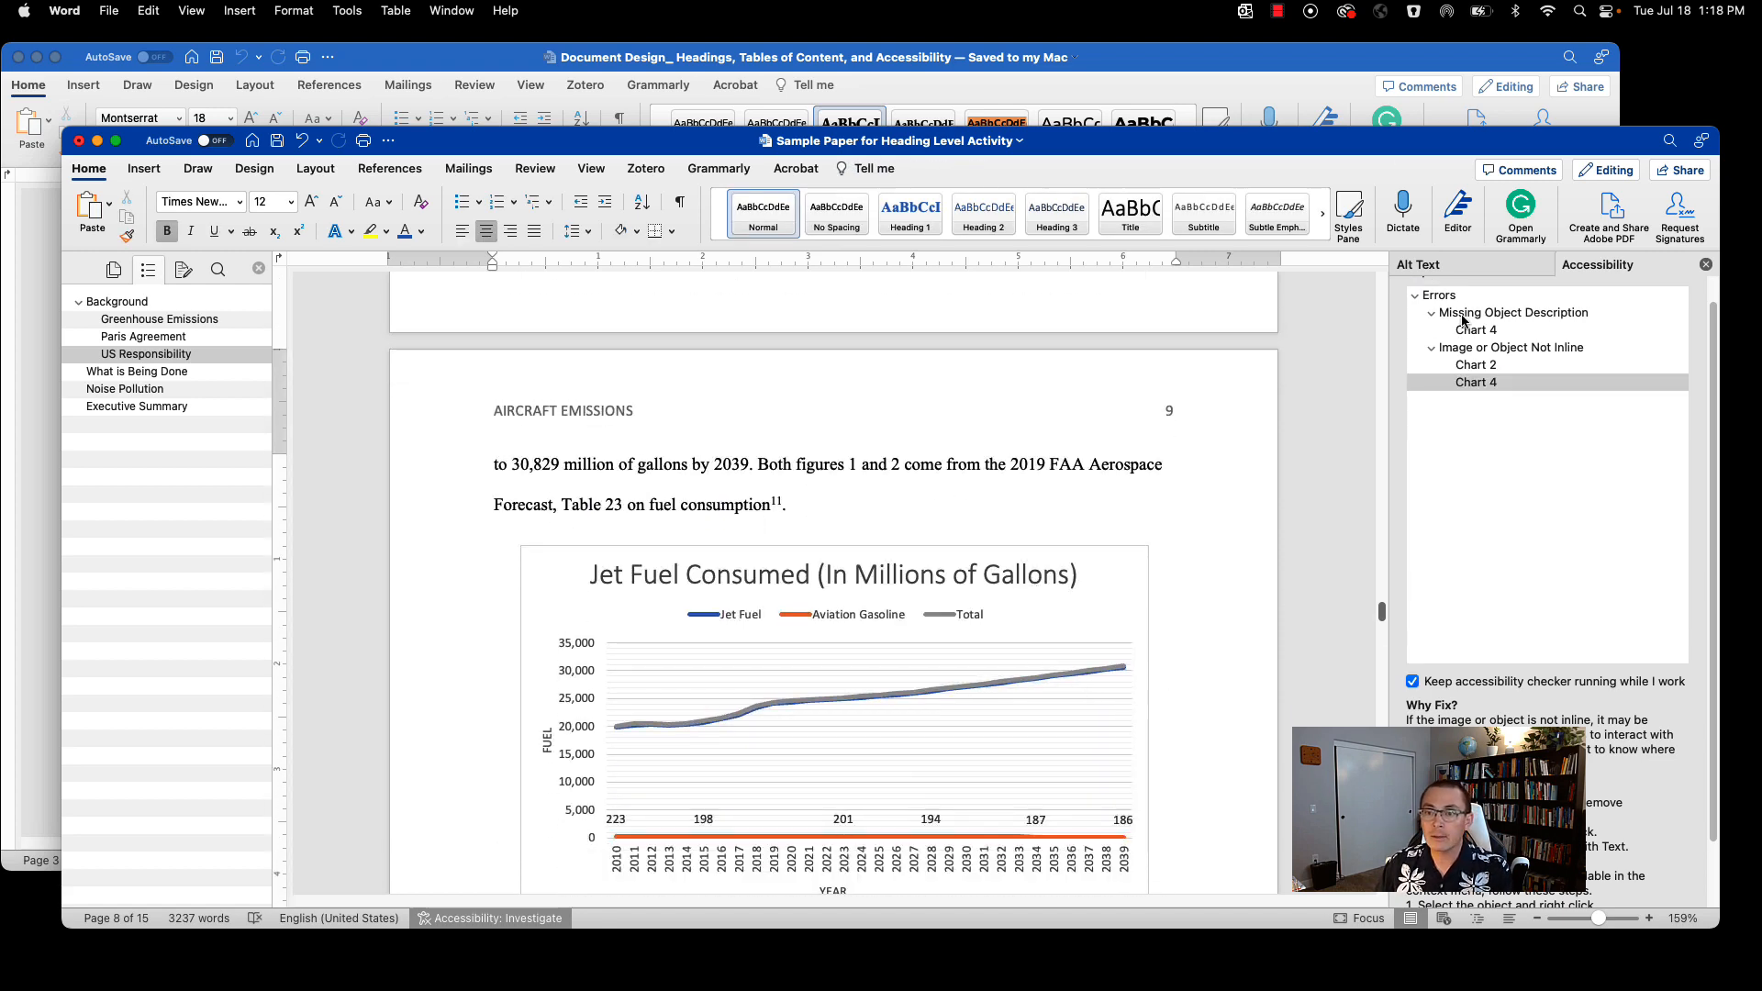
left_click(1416, 296)
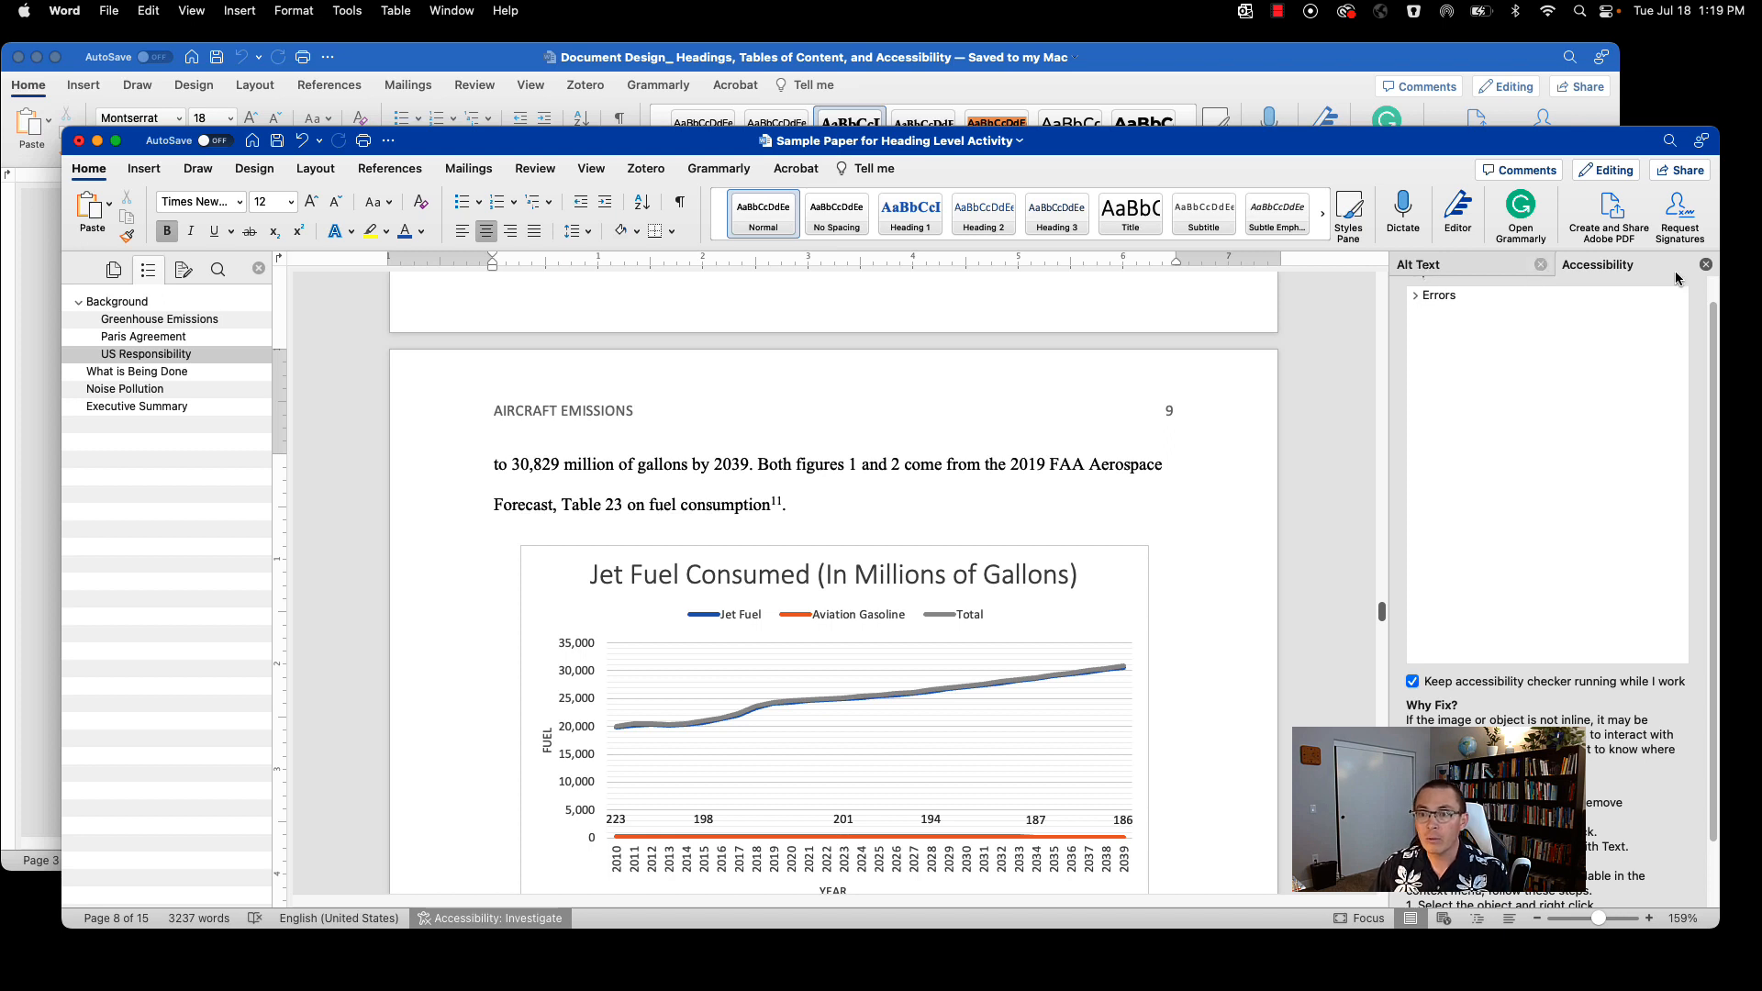
scroll(1548, 587, "down", 2)
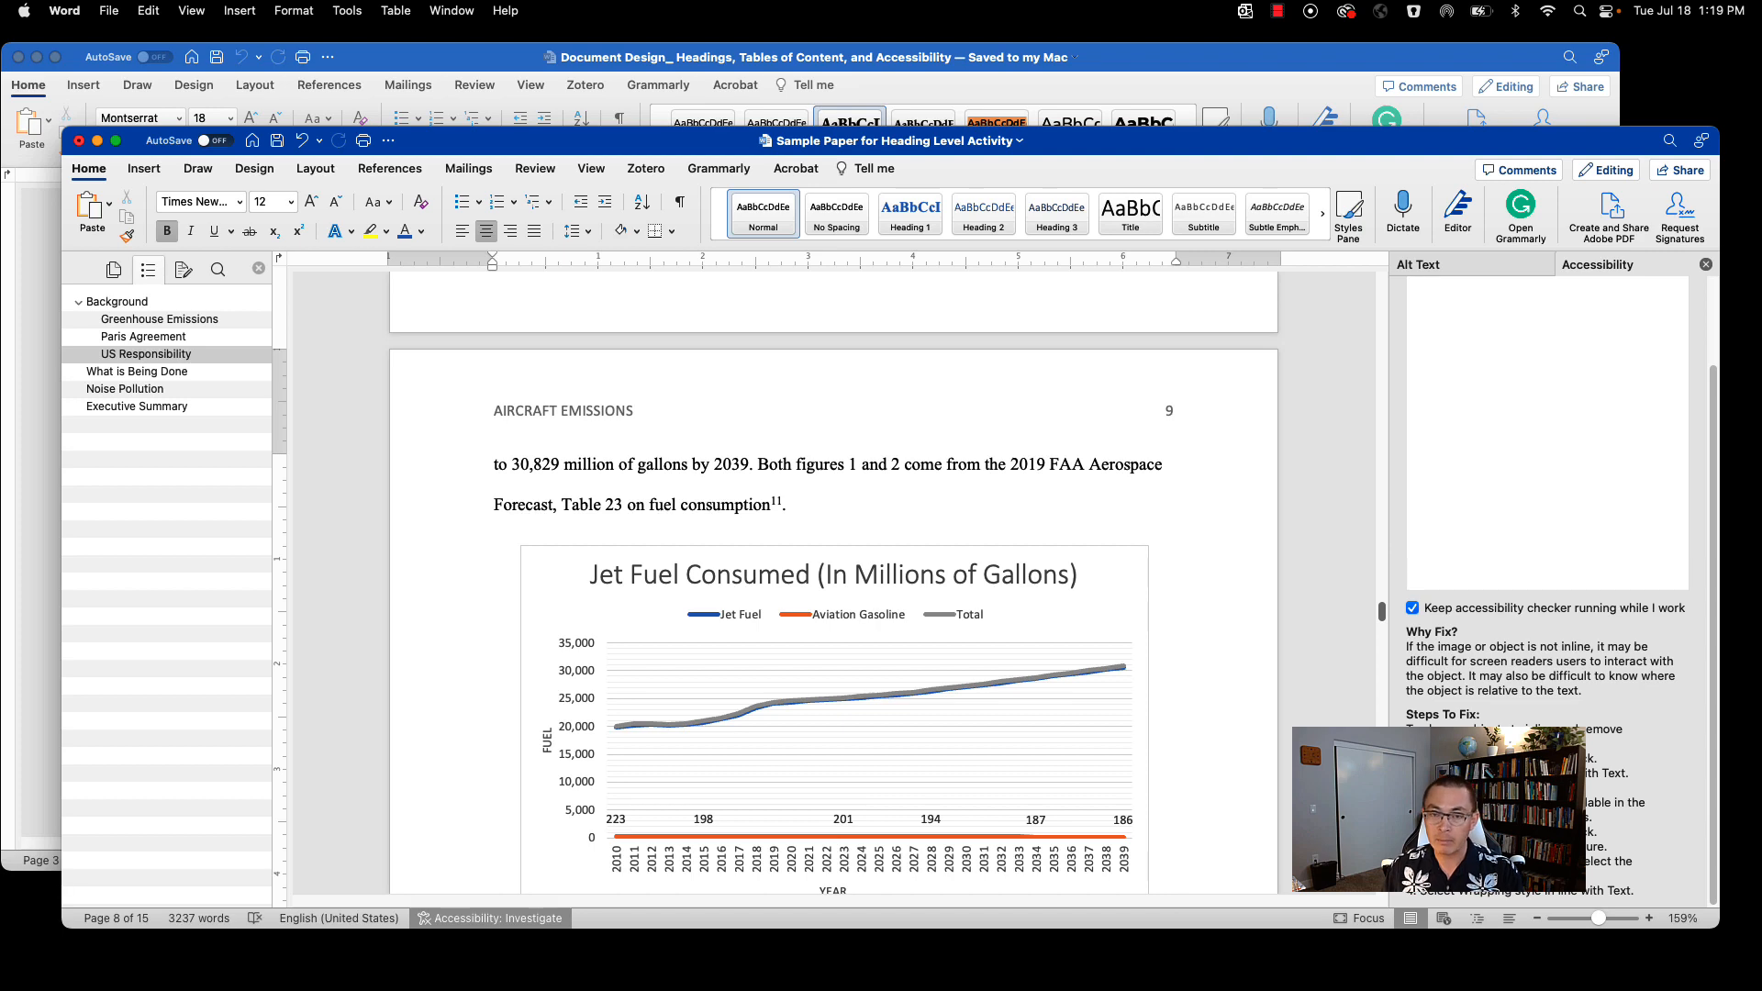
Step: Switch to the Document Design worksheet, review its final accessibility instructions and return to its beginning
left_click(1112, 87)
scroll(973, 547, "down", 3)
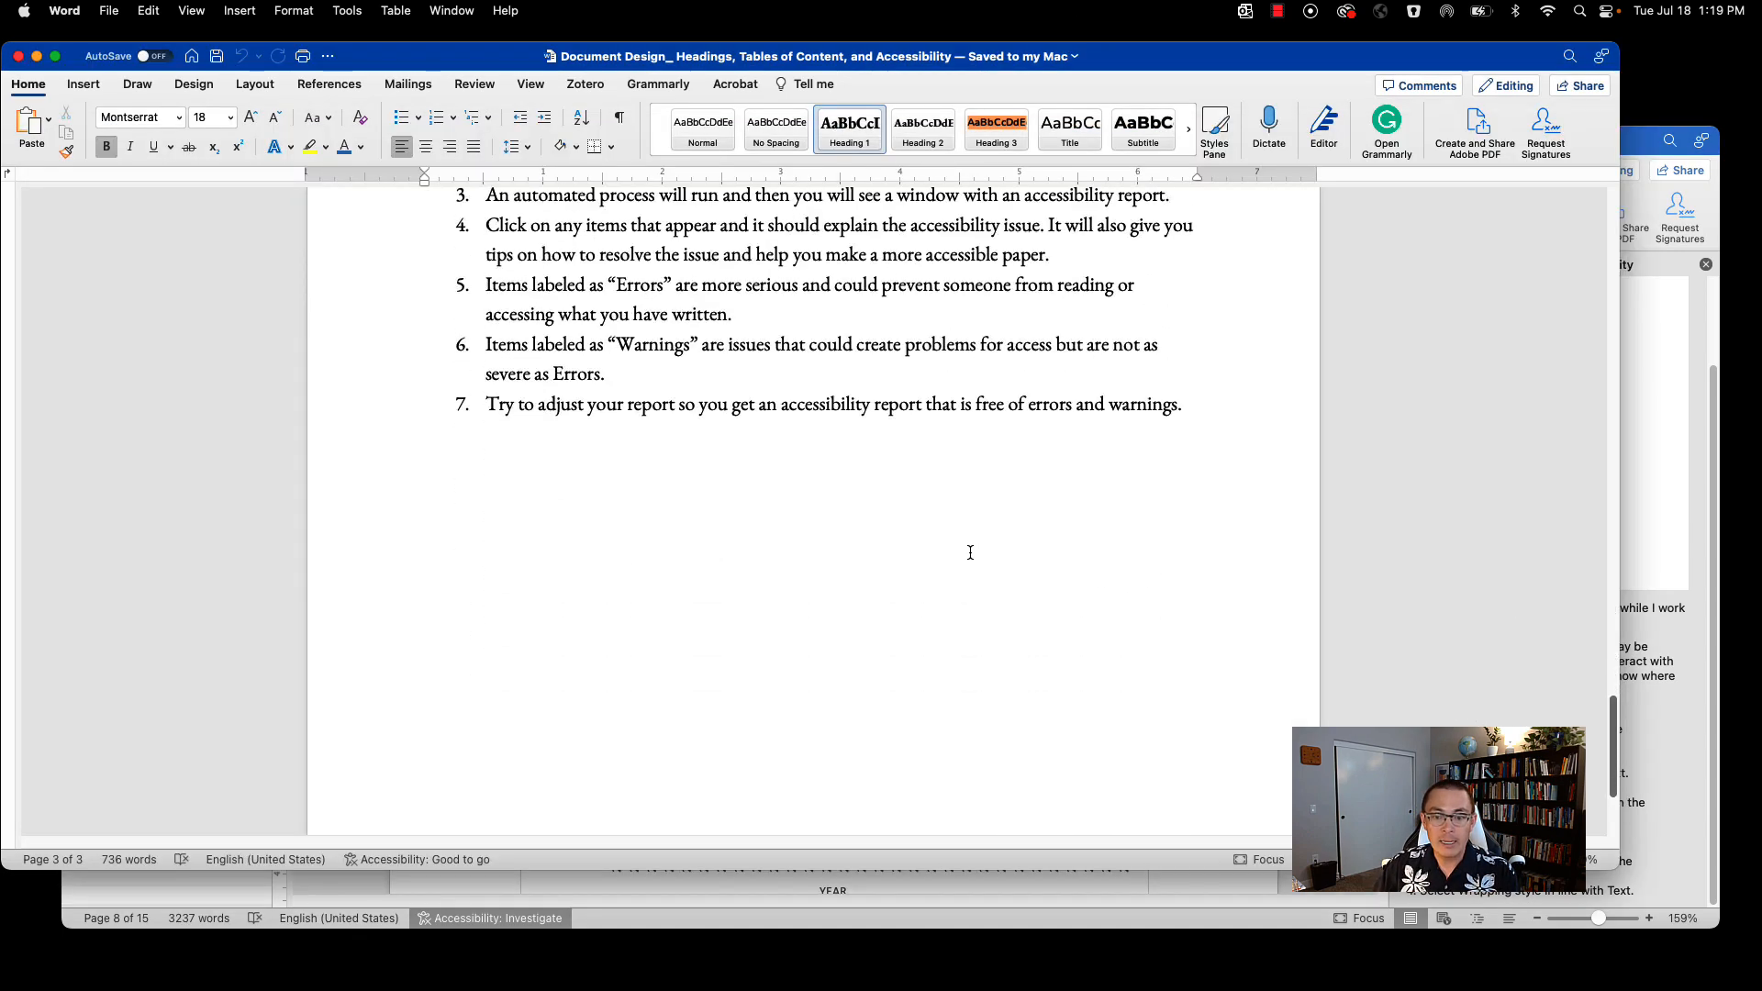
scroll(969, 556, "up", 10)
scroll(966, 564, "up", 15)
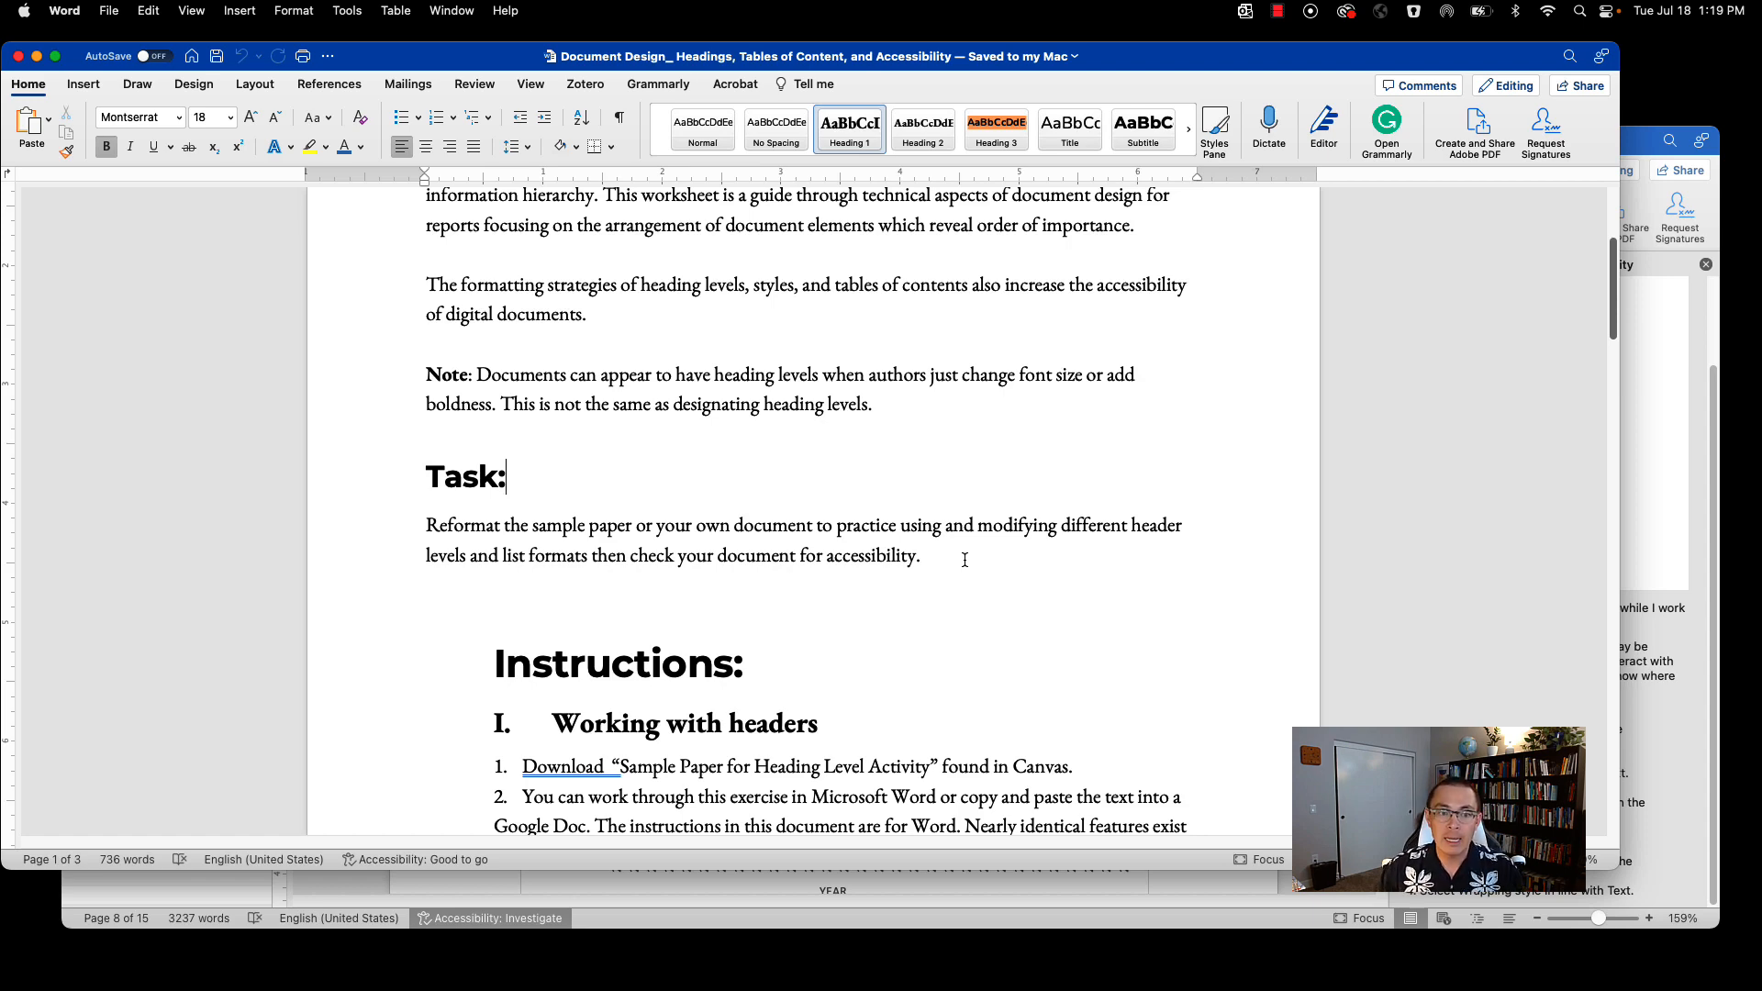
scroll(1022, 478, "up", 5)
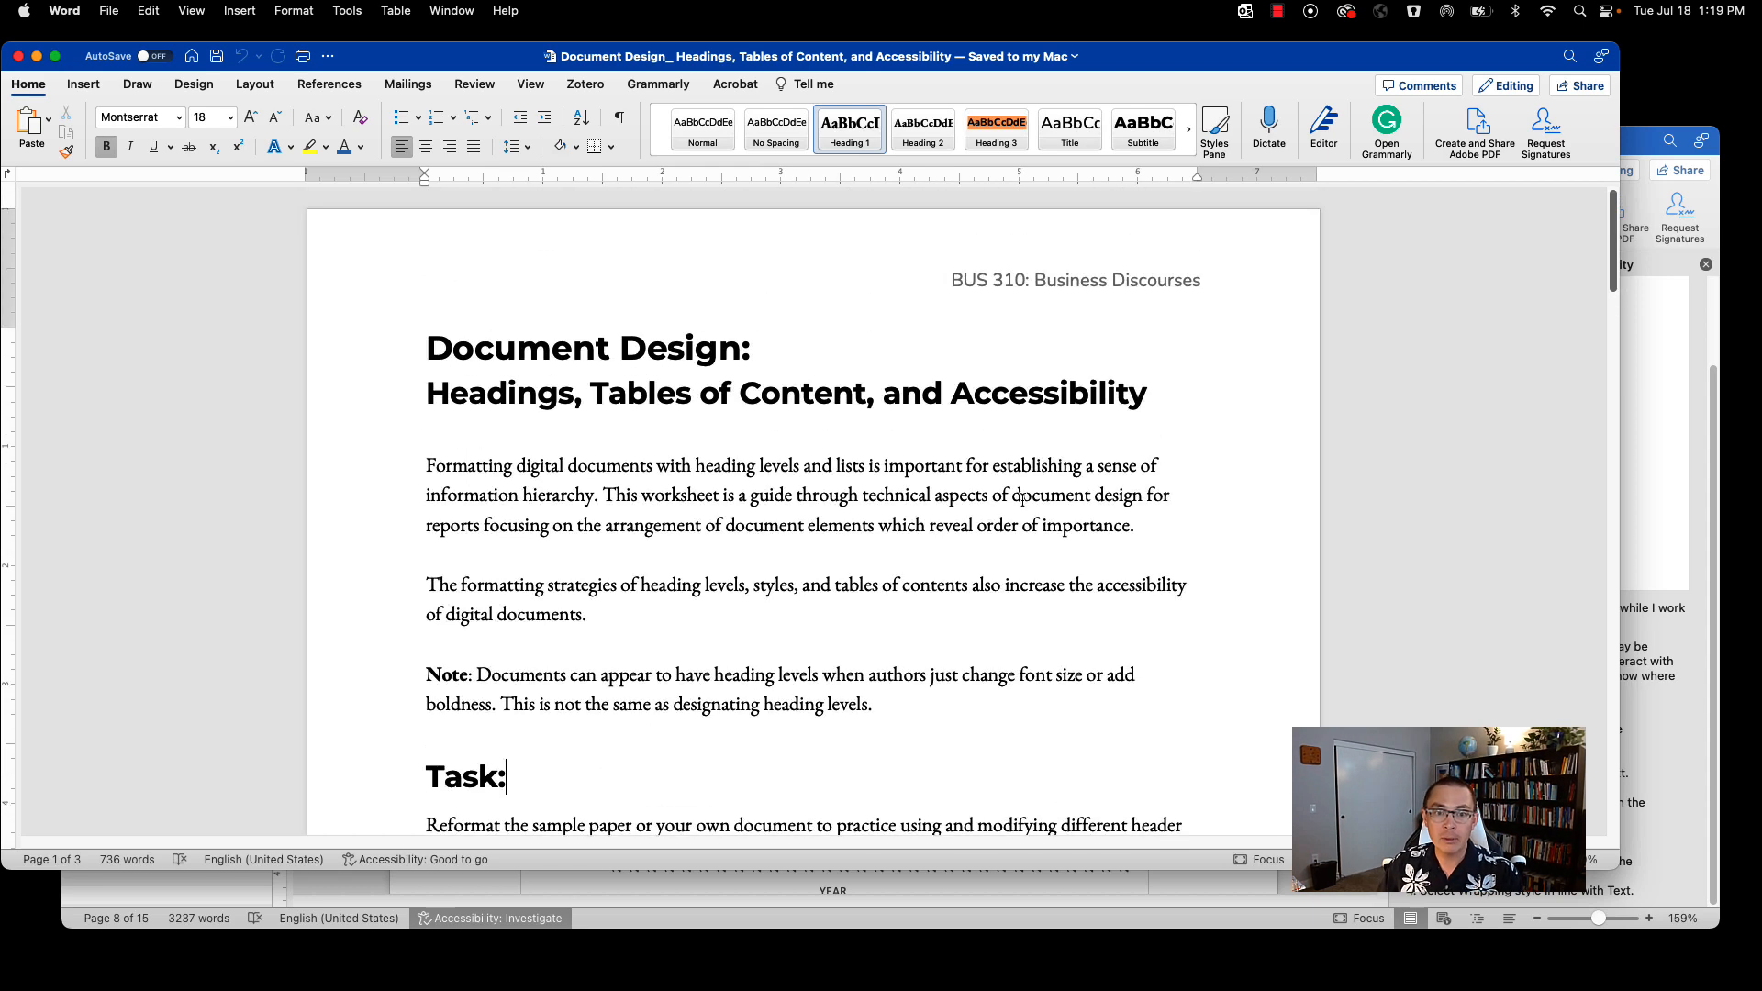